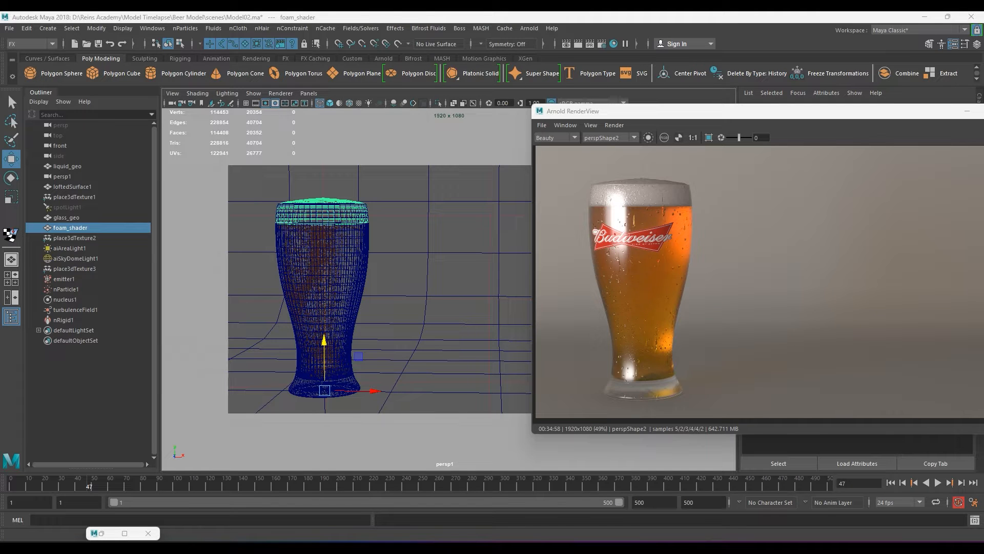
- Select the nParticle1 bubbles and play the simulation from the first frame to preview the finished beer scene
left_click(66, 290)
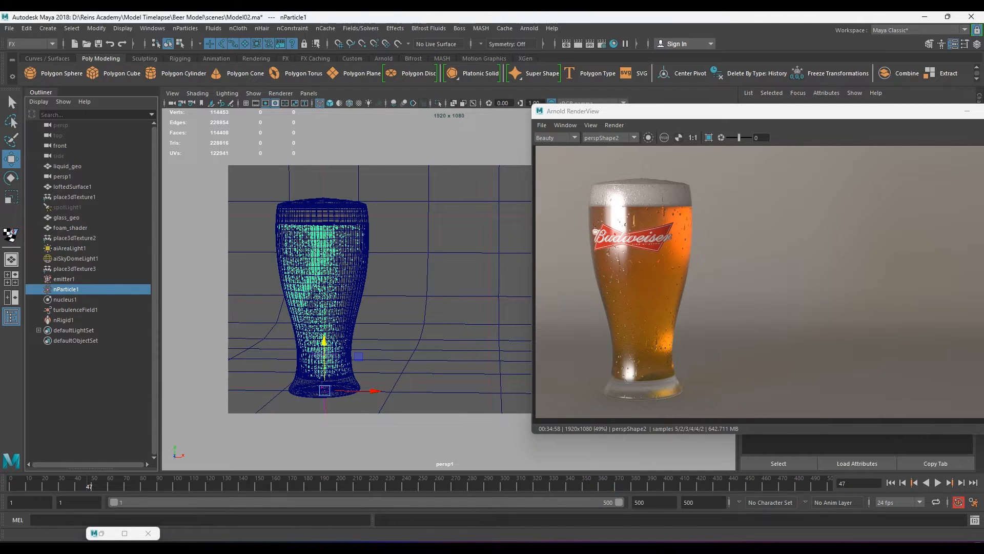
left_click(890, 482)
left_click(939, 482)
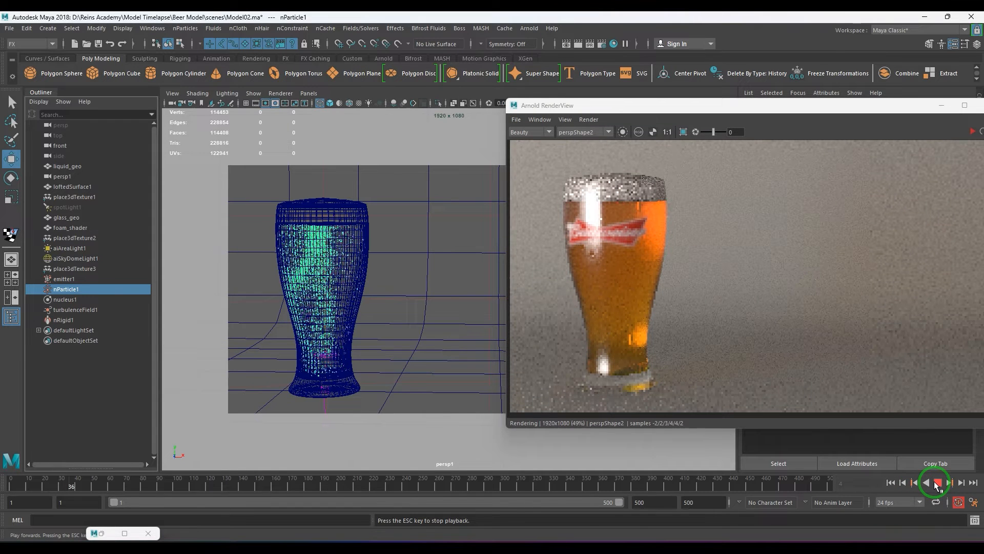
left_click(936, 482)
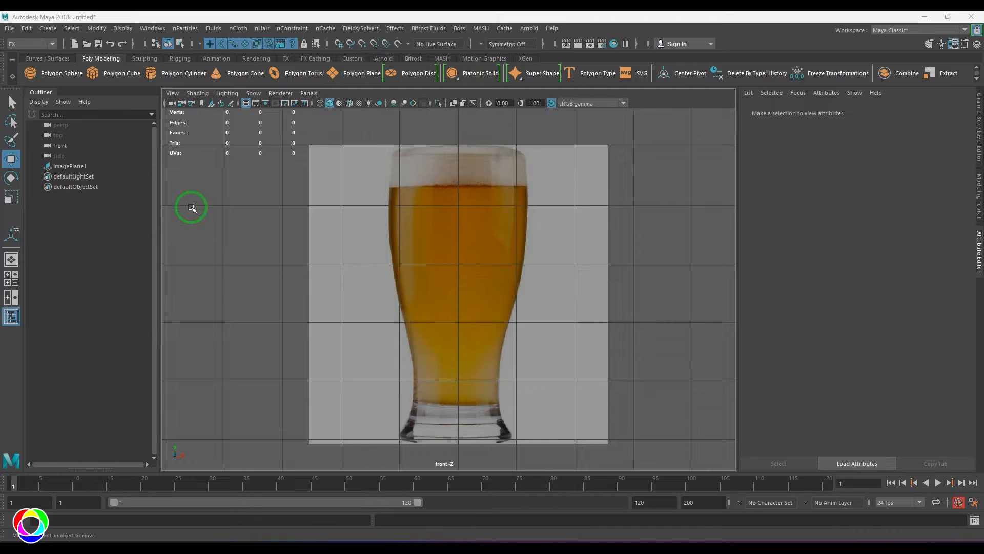
- Activate the CV Curve Tool with 3 Cubic degree and Uniform knot spacing for tracing from the glass base
left_click(47, 28)
mouse_move(118, 105)
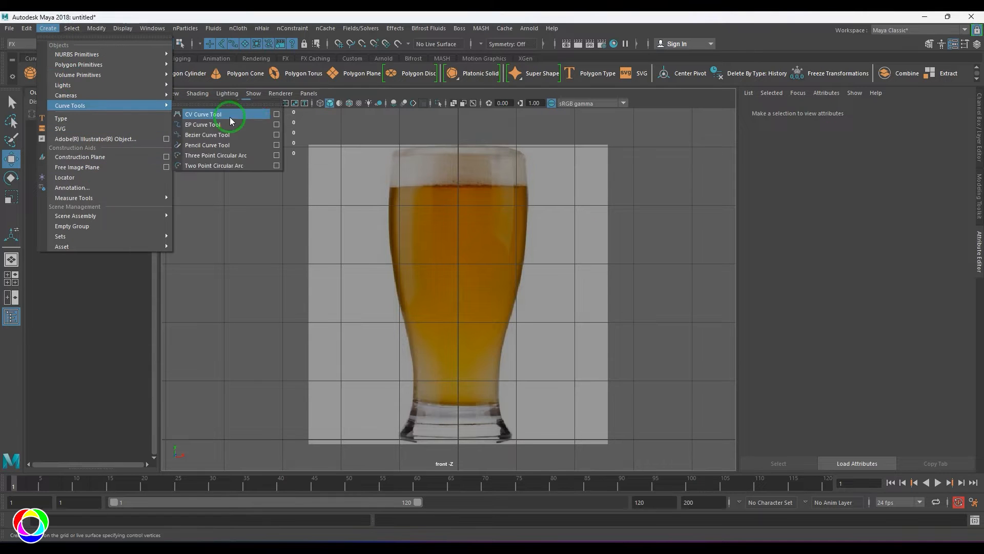
left_click(282, 118)
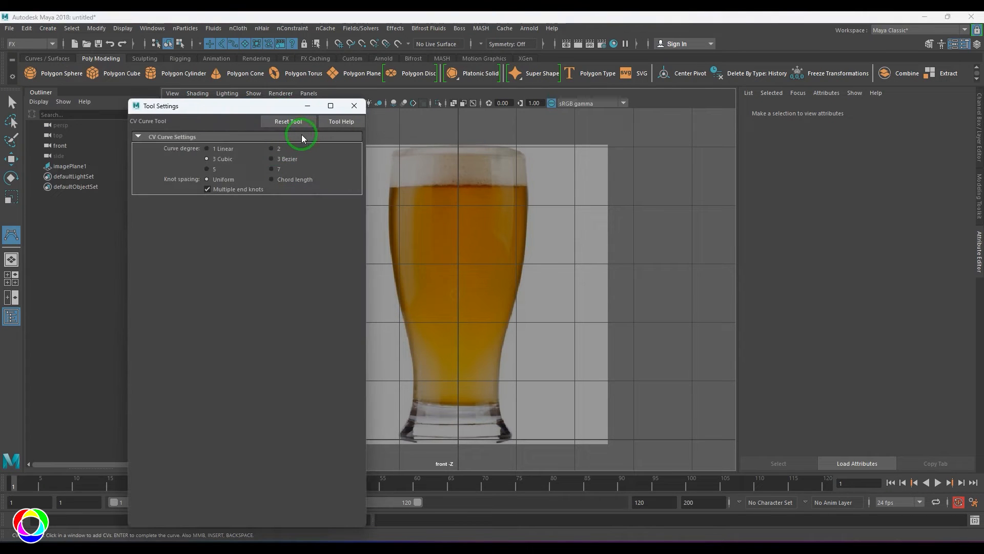
left_click(354, 106)
scroll(468, 357, "up", 3)
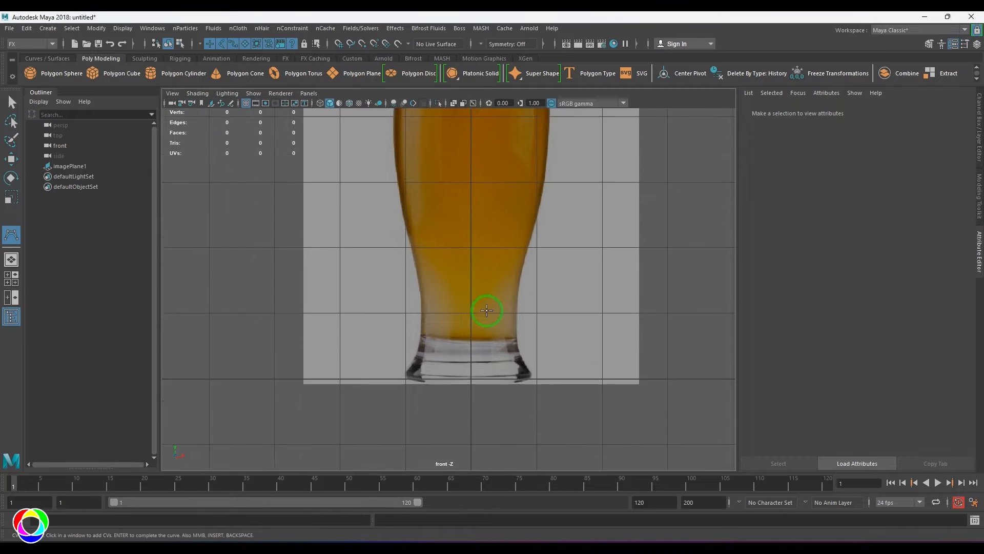
scroll(468, 357, "up", 2)
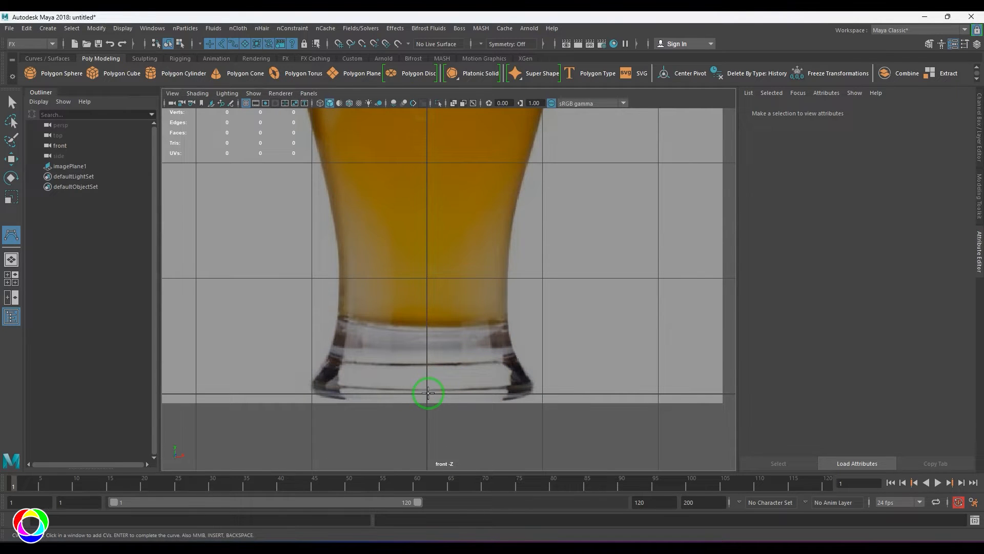
left_click(427, 393)
left_click(477, 393)
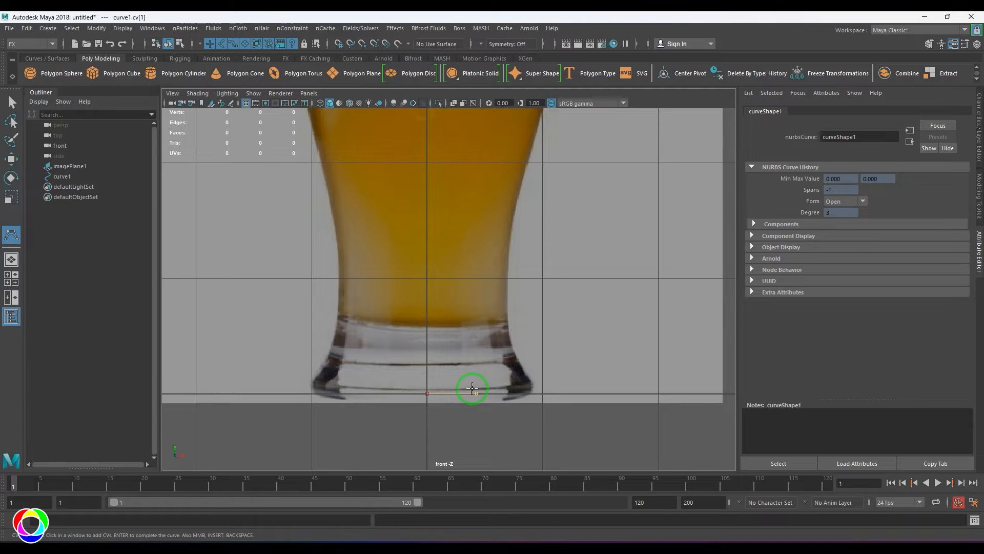
key("ctrl+z")
key("ctrl+z")
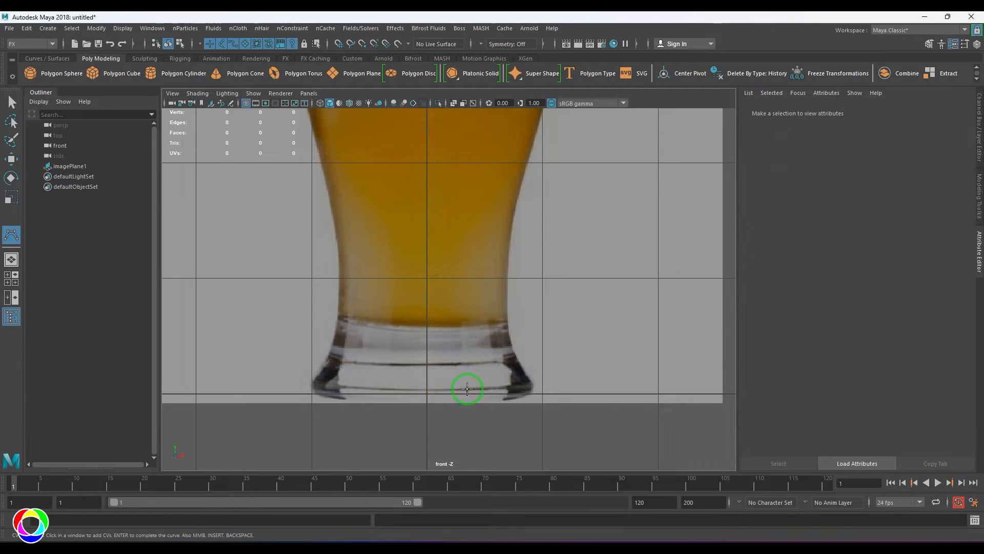
- Trace the glass bottom from the centre axis, at about 0.04 units height, outward and around the foot's outer corner
left_click(428, 389)
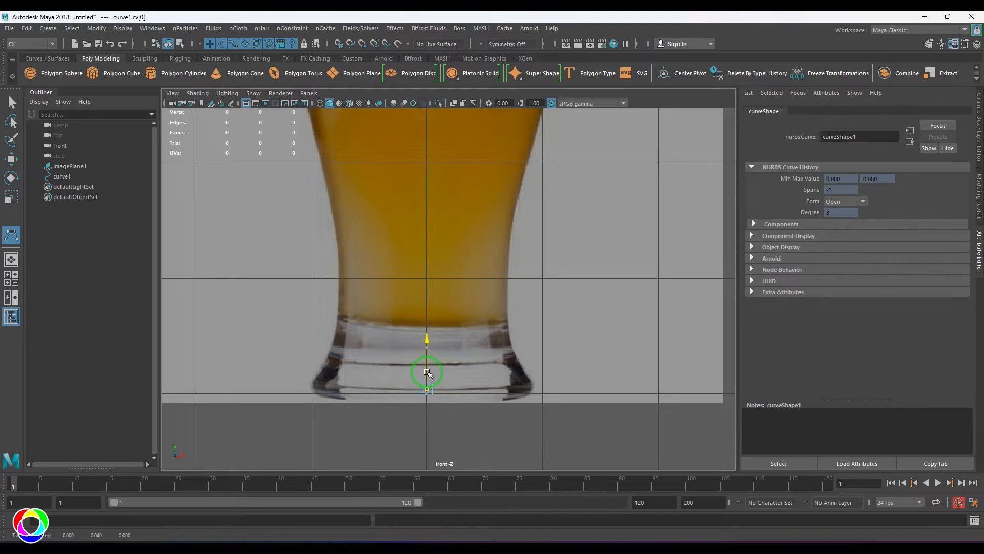
left_click(499, 390)
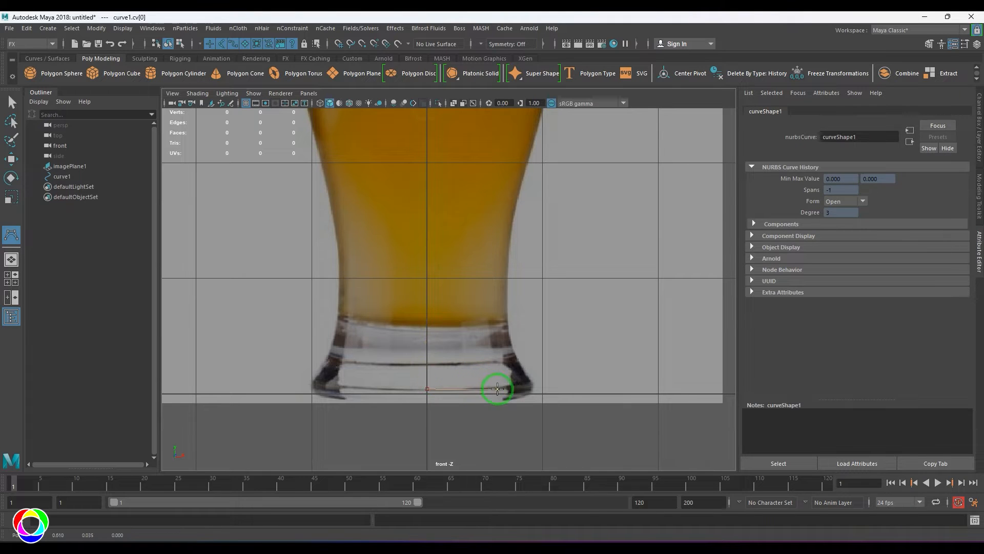
left_click(525, 392)
left_click(529, 392)
left_click(534, 389)
left_click(534, 382)
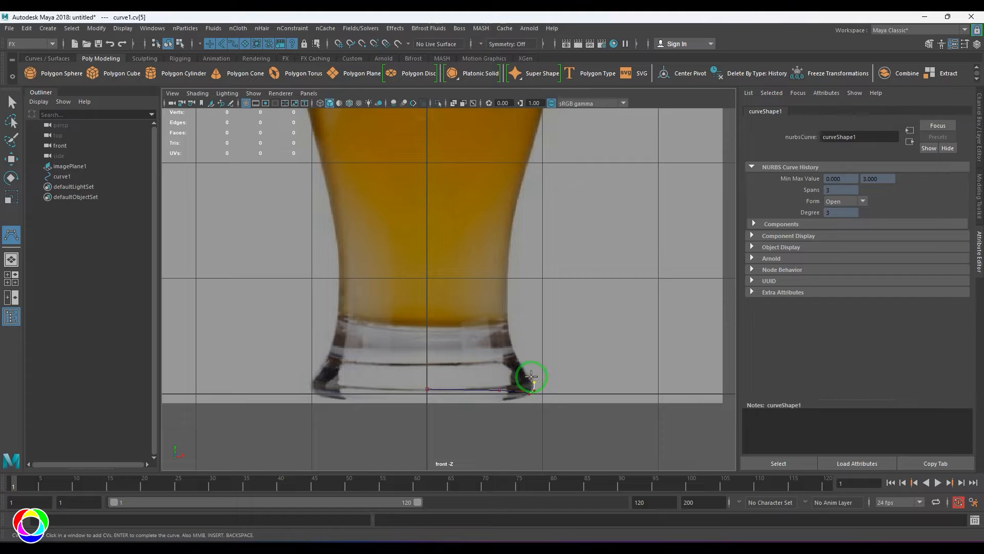
- Continue the curve up the foot and along the narrow lower side of the glass outline
left_click(512, 342)
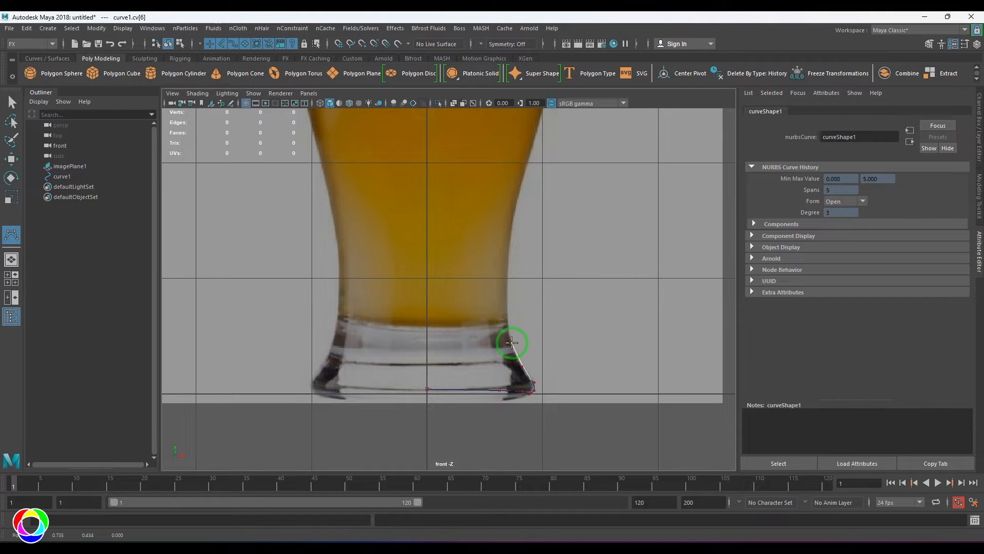
left_click(511, 299)
left_click(507, 249)
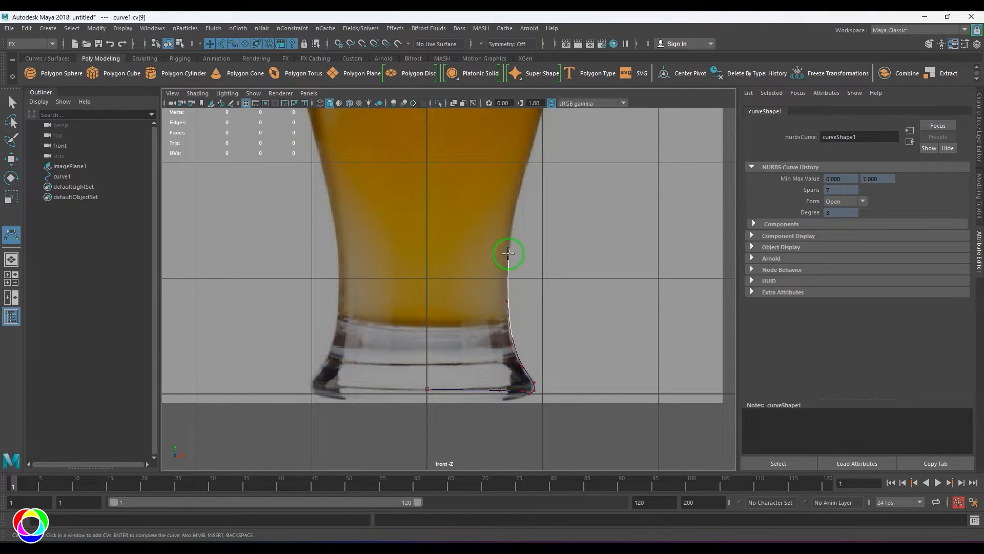
middle_click_drag(507, 249, 497, 281, "alt")
left_click(498, 259)
left_click(522, 178)
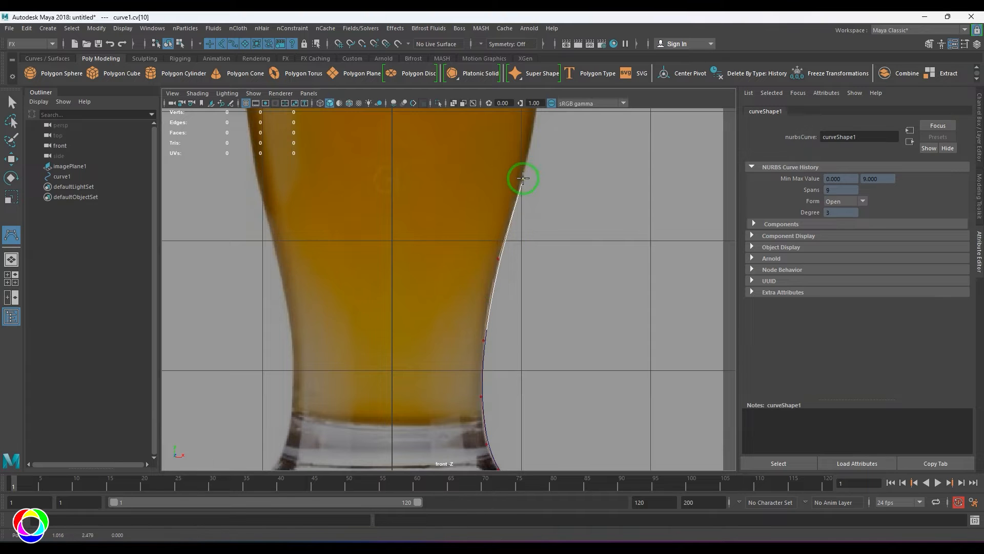
- Extend the curve along the wide upper side of the glass up to the rim, at about 4.84 units height
middle_click_drag(538, 176, 532, 295, "alt")
left_click(526, 237)
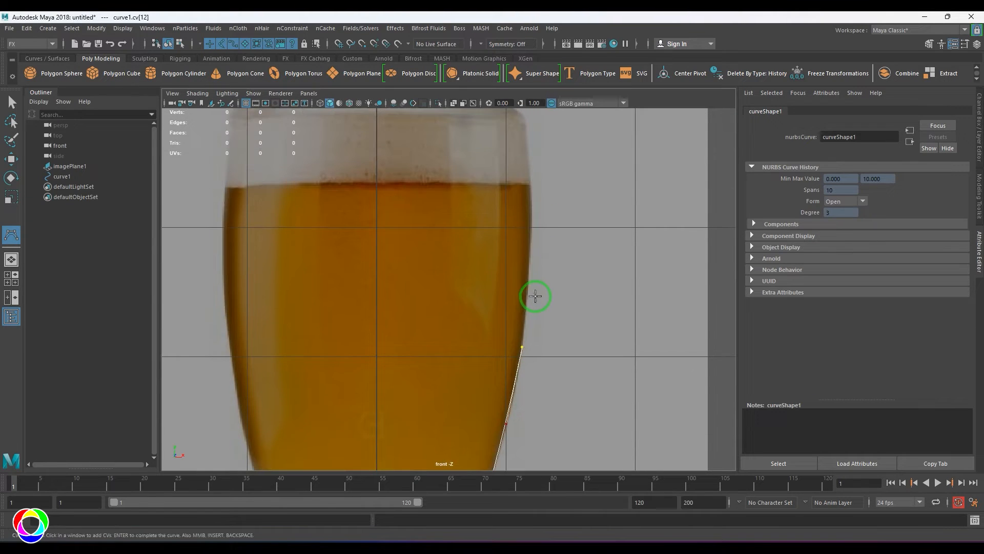
left_click(528, 245)
middle_click_drag(527, 253, 530, 283, "alt")
left_click(518, 253)
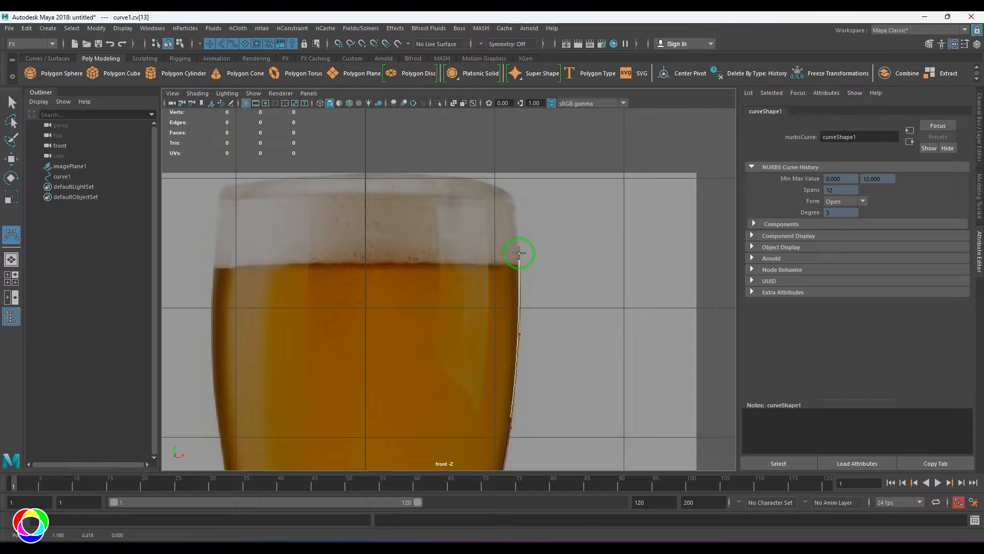
left_click(516, 210)
left_click(514, 209)
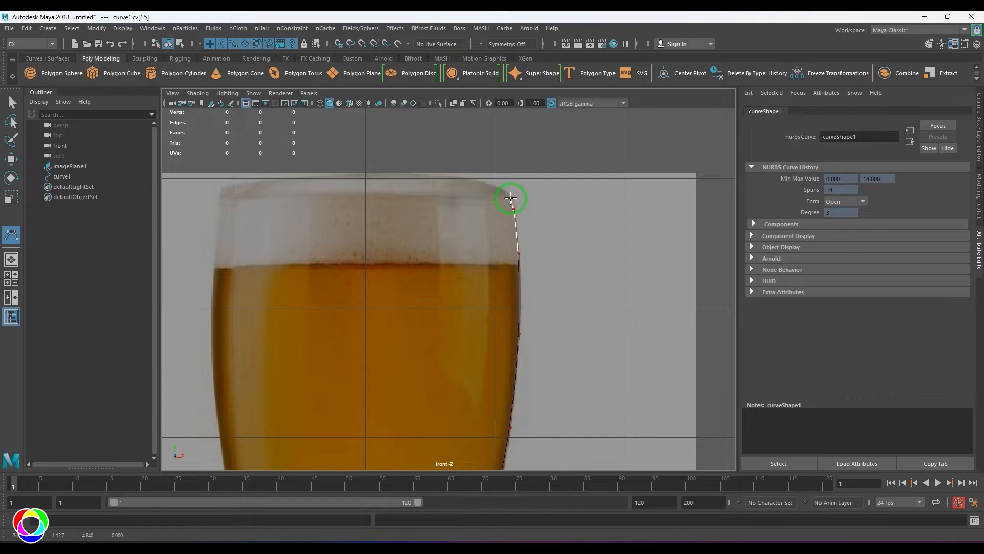
left_click(511, 198)
- Round the curve over the rim and turn it back down just inside the outer wall
scroll(451, 292, "down", 5)
scroll(483, 292, "up", 3)
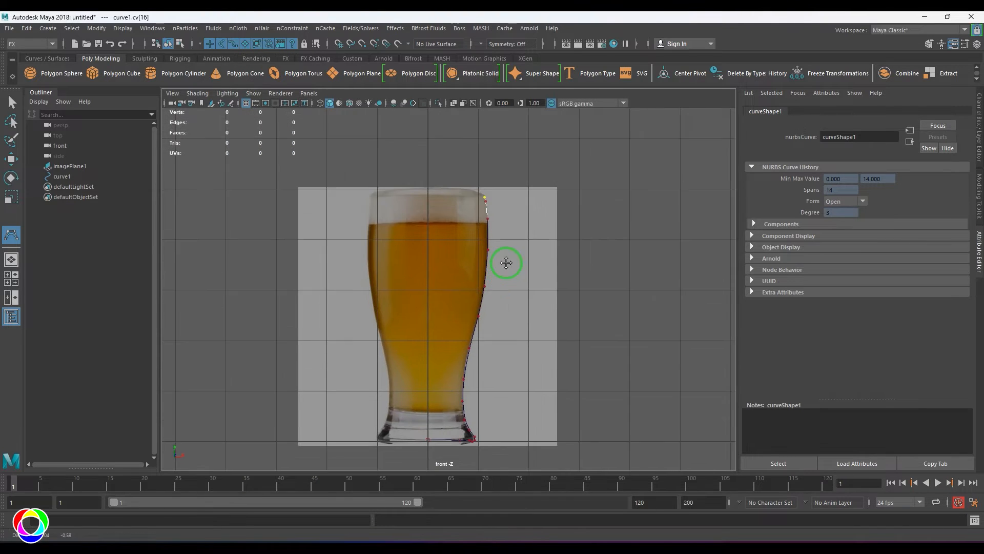
middle_click_drag(506, 263, 509, 234, "alt")
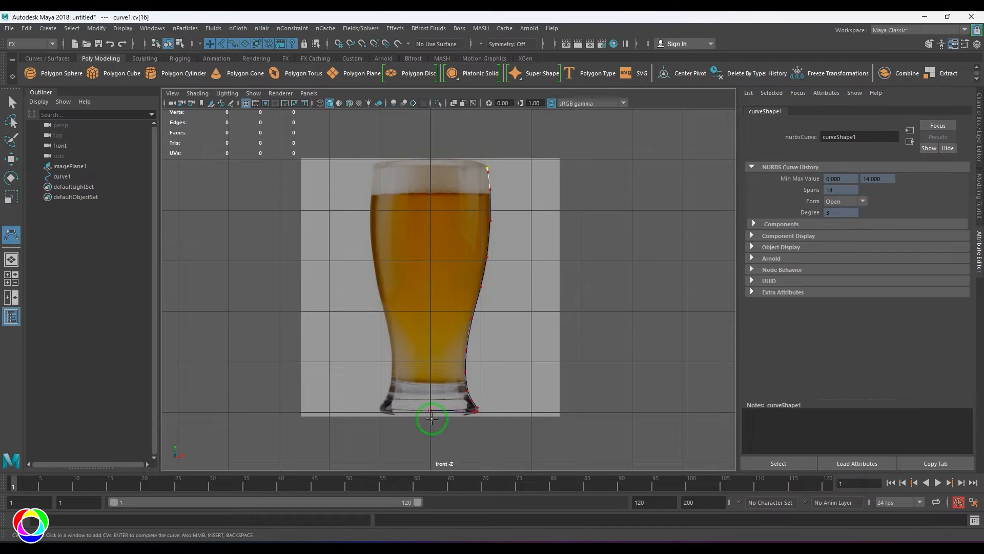
scroll(478, 402, "up", 5)
middle_click_drag(479, 330, 441, 129, "alt")
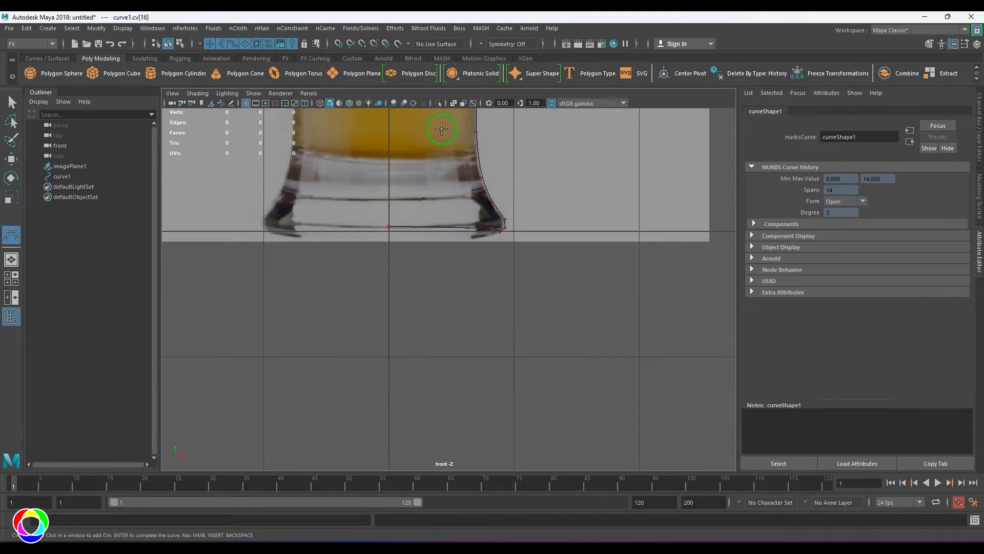
middle_click_drag(452, 187, 463, 387, "alt")
middle_click_drag(487, 169, 471, 432, "alt")
scroll(497, 248, "up", 5)
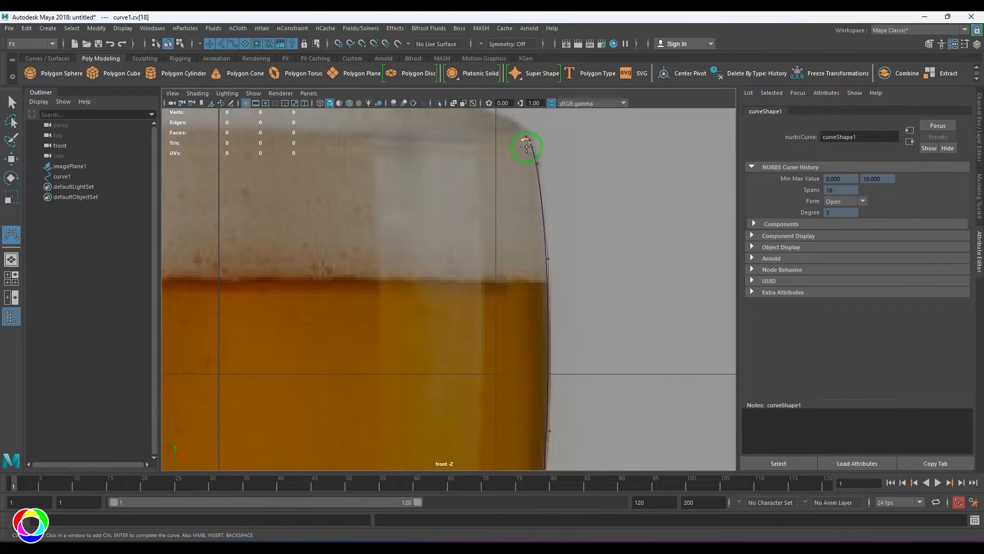
left_click(526, 149)
left_click(530, 163)
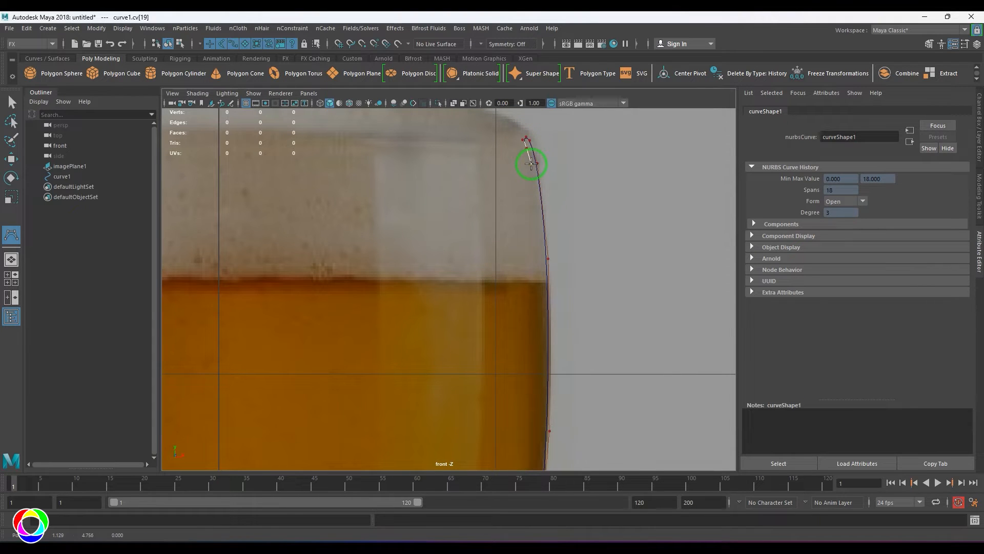
- Trace the upper inner wall downward, keeping a thin, even glass thickness beside the outer curve
left_click(540, 262)
middle_click_drag(541, 257, 514, 206, "alt")
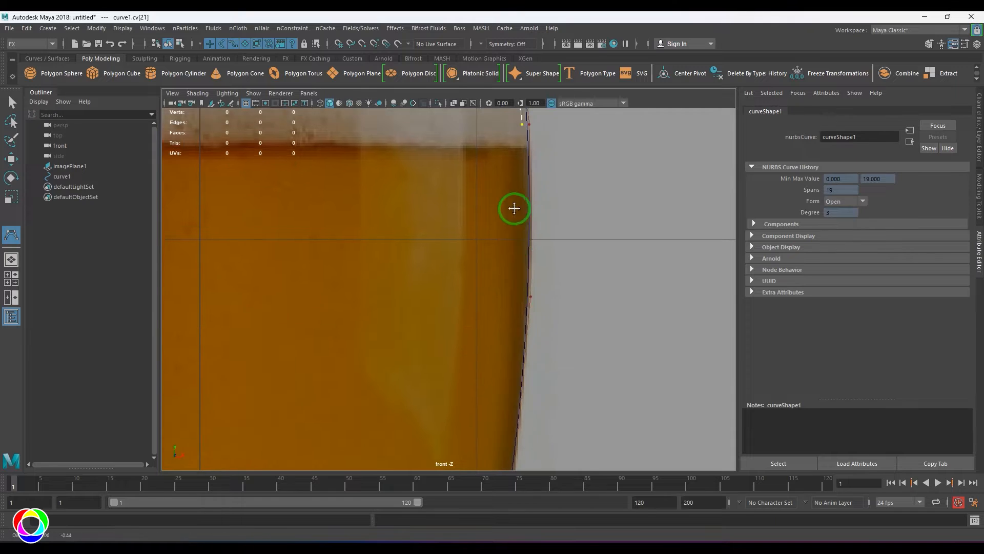
left_click(520, 283)
middle_click_drag(521, 284, 500, 237, "alt")
left_click(494, 350)
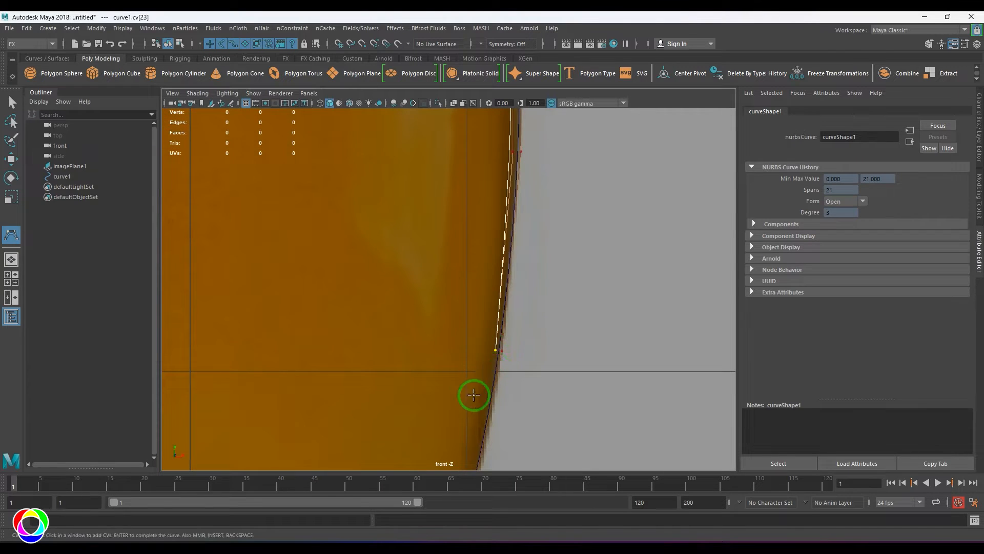
middle_click_drag(472, 396, 494, 161, "alt")
left_click(483, 278)
middle_click_drag(498, 306, 578, 128, "alt")
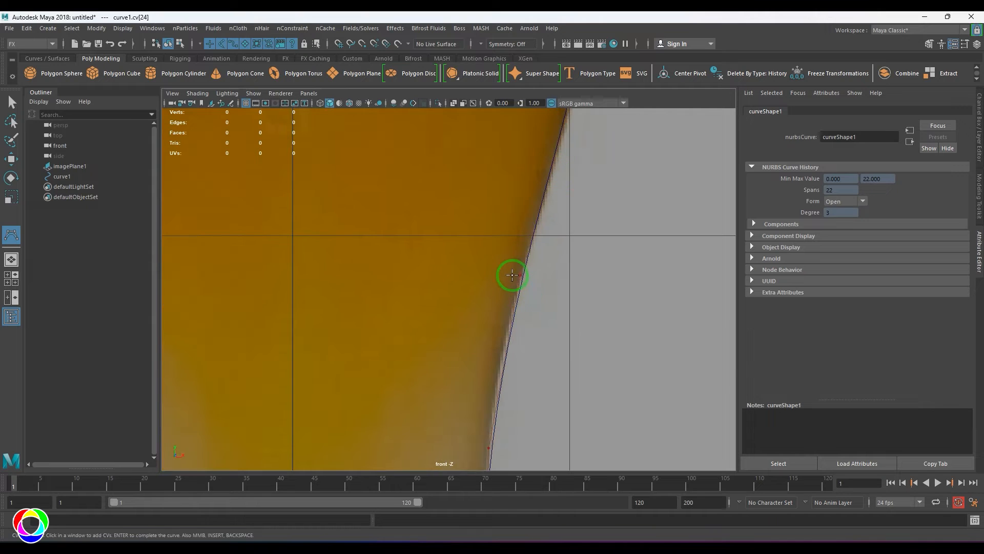
- Continue the inner wall down through the narrow lower part of the glass, parallel to the outer curve
left_click(513, 272)
middle_click_drag(498, 341, 494, 202, "alt")
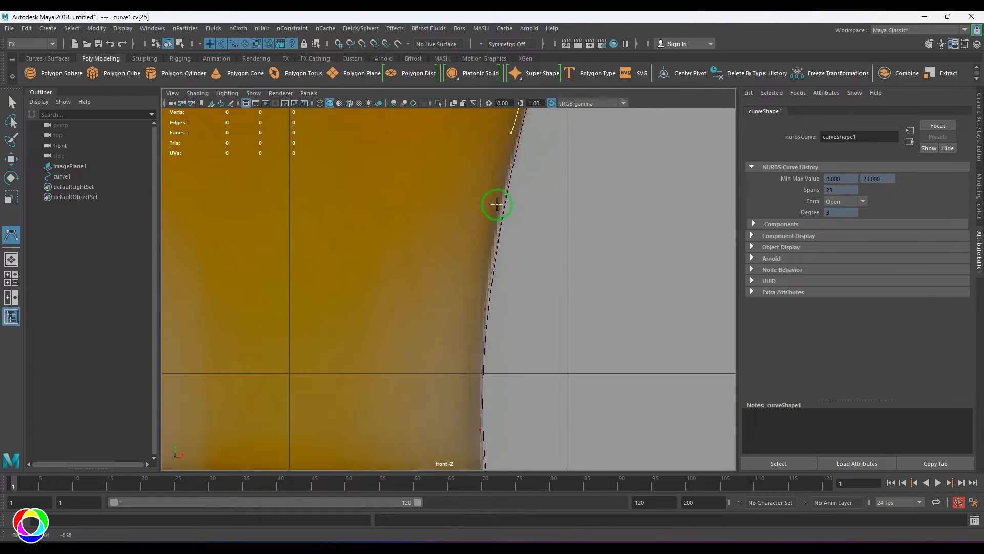
left_click(478, 303)
middle_click_drag(477, 431, 469, 323, "alt")
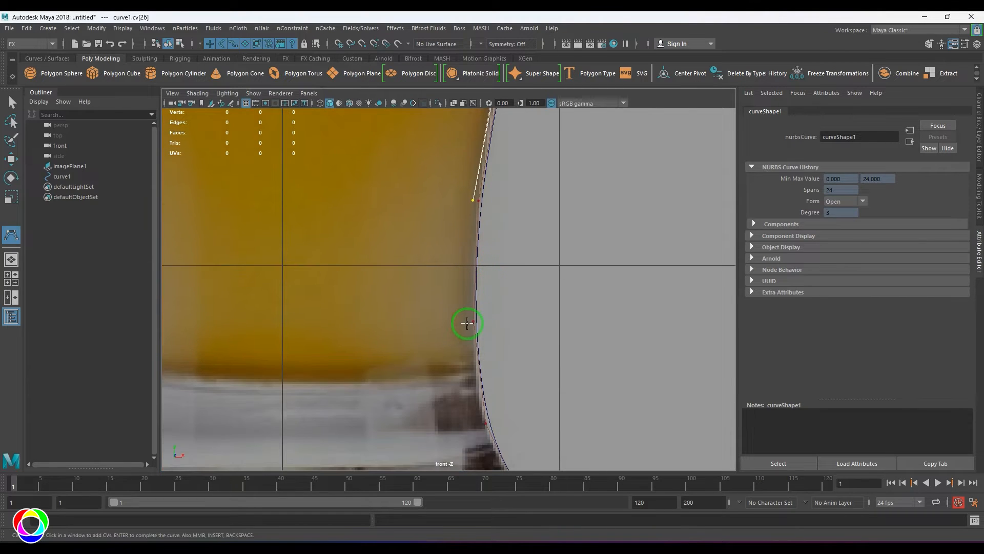
left_click(467, 319)
middle_click_drag(470, 413, 452, 308, "alt")
- Turn the inner corner above the foot, run the inner floor to the centre axis at about 0.4 units height, and finish the curve
left_click(456, 309)
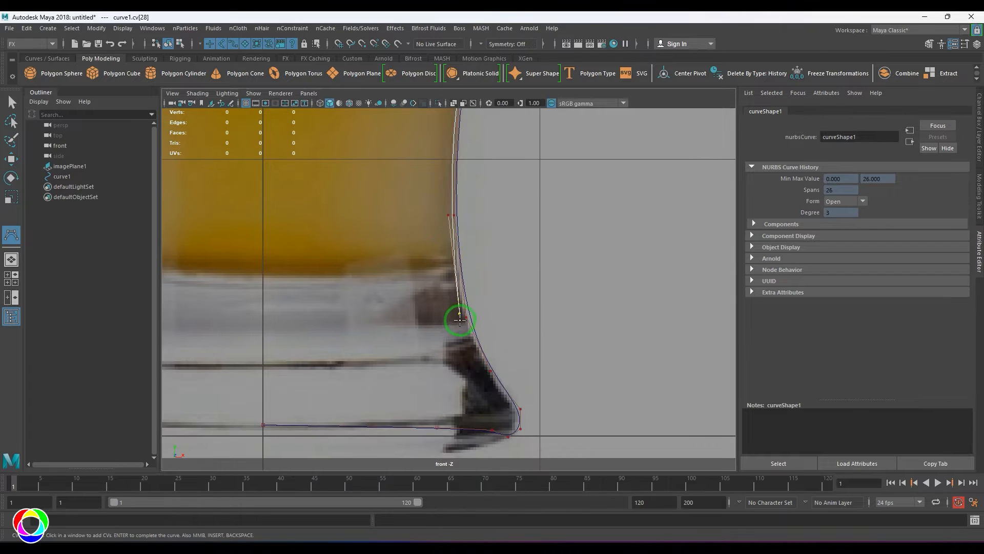
left_click(459, 314)
left_click(456, 323)
middle_click_drag(438, 343, 539, 328, "alt")
left_click(440, 311)
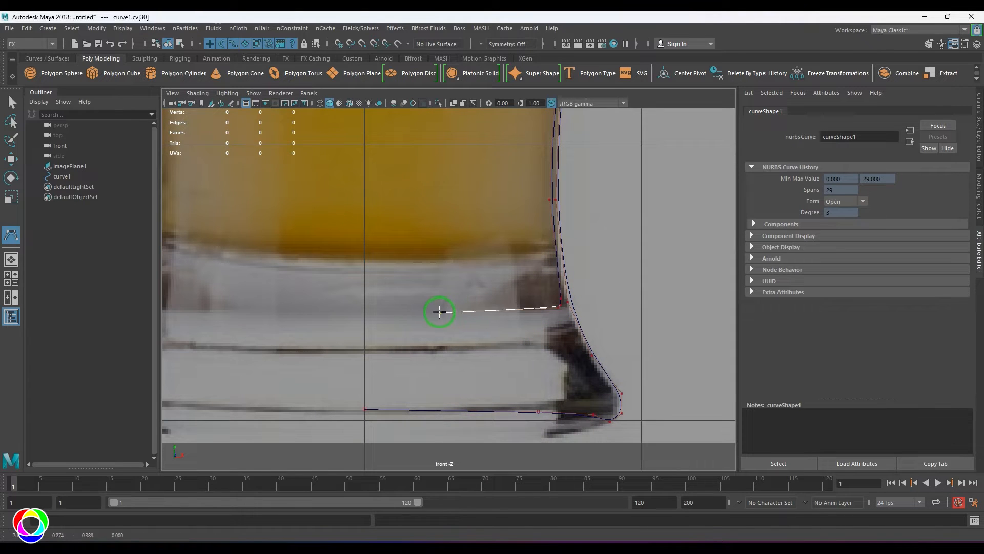
left_click(430, 308)
left_click(387, 325)
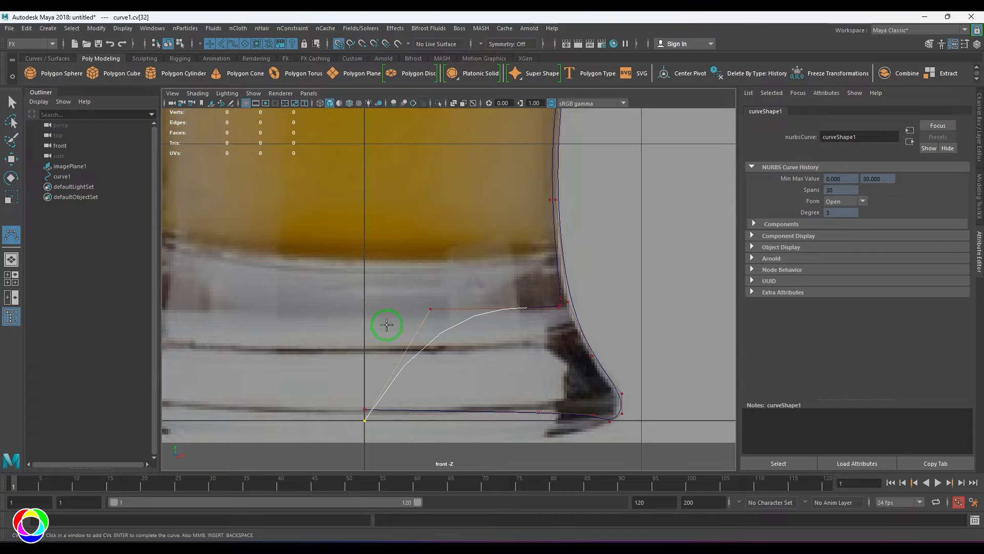
middle_click_drag(371, 408, 364, 267)
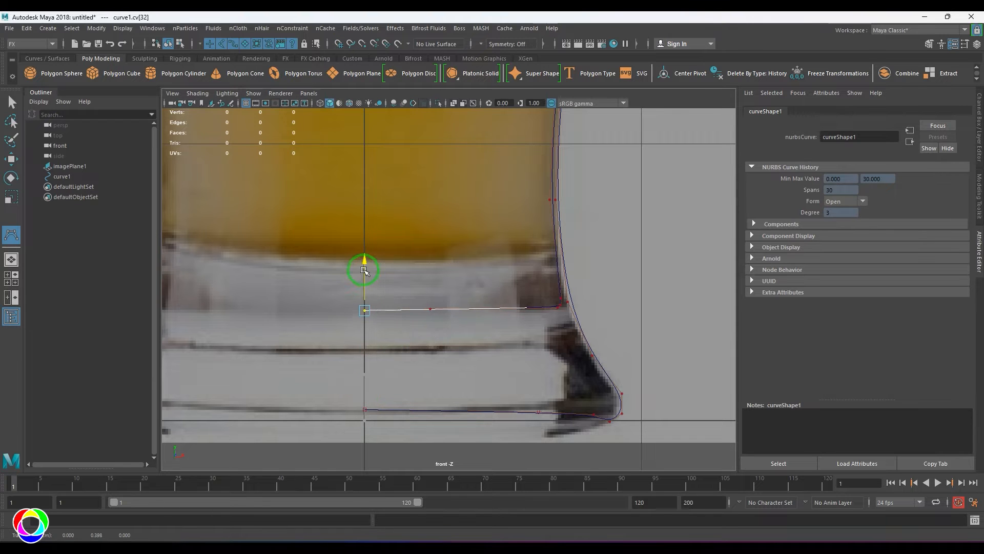
key("Return")
- Examine the completed glass profile curve from several angles in the perspective view
key("space")
left_click_drag(459, 301, 459, 273)
scroll(500, 316, "down", 4)
left_click(554, 322)
scroll(488, 322, "up", 5)
left_click_drag(488, 322, 526, 322, "alt")
left_click_drag(452, 300, 492, 316)
left_click_drag(502, 316, 589, 318, "alt")
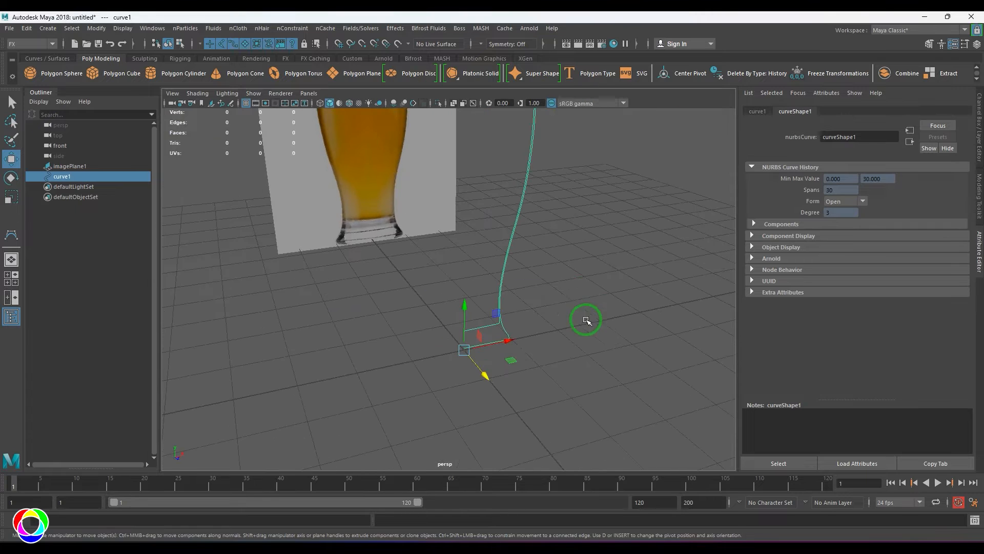
middle_click_drag(588, 318, 579, 341, "alt")
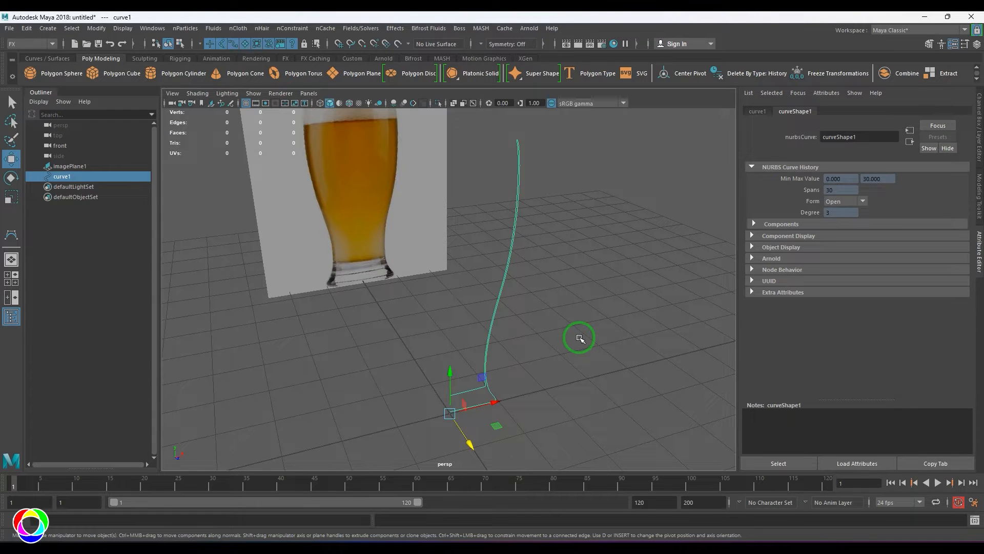
left_click(579, 338)
left_click(486, 330)
- Switch to the Modeling menu set and reset the Revolve options to their defaults
left_click(40, 44)
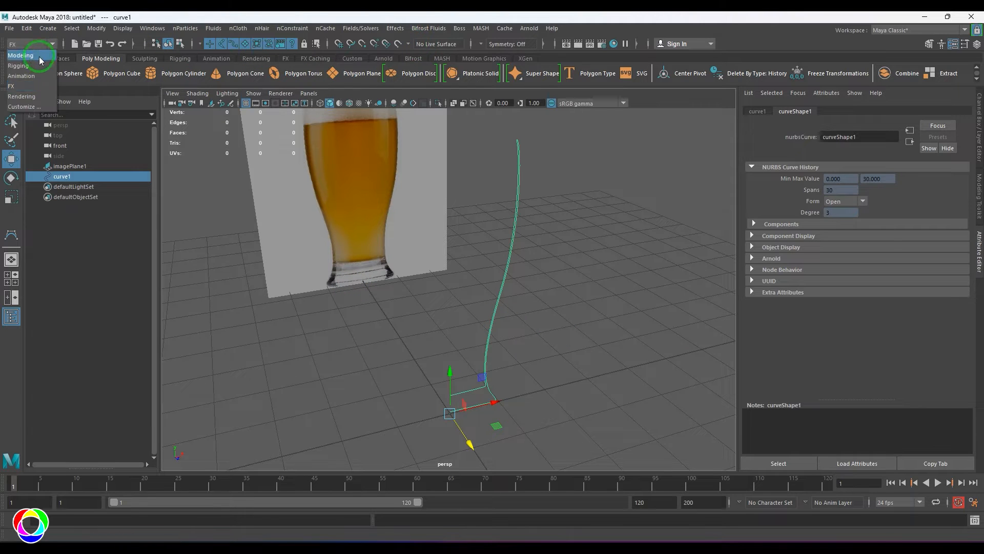
left_click(41, 54)
left_click(345, 28)
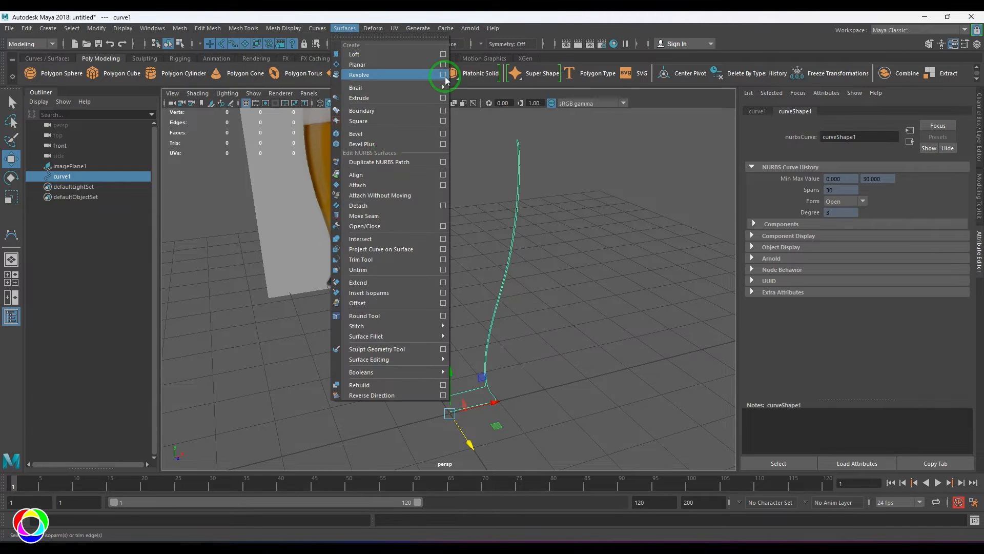
left_click(443, 76)
left_click_drag(645, 47, 774, 48)
left_click(622, 61)
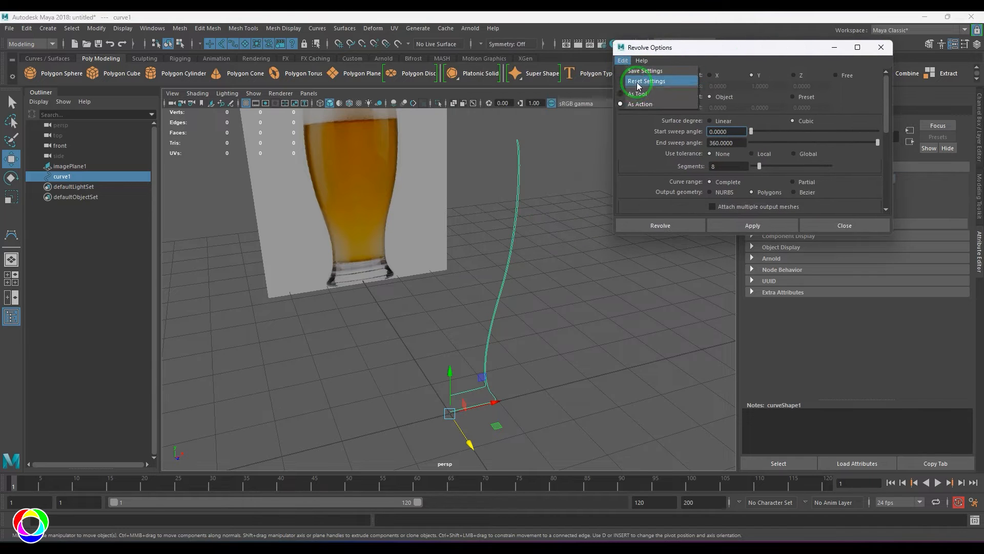
left_click(647, 80)
- Try revolving the profile curve around Y as a NURBS surface, and undo the revolve
left_click(733, 230)
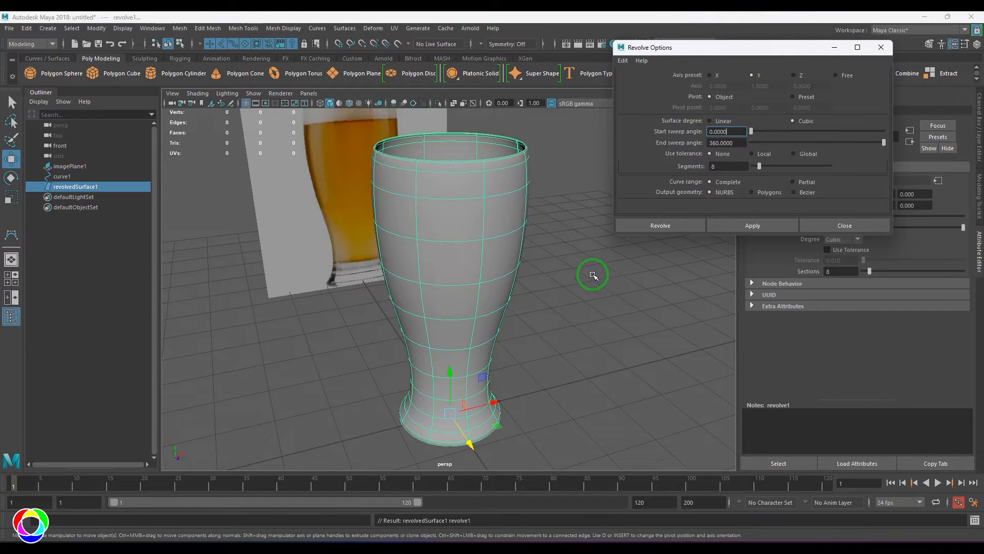
key("ctrl+z")
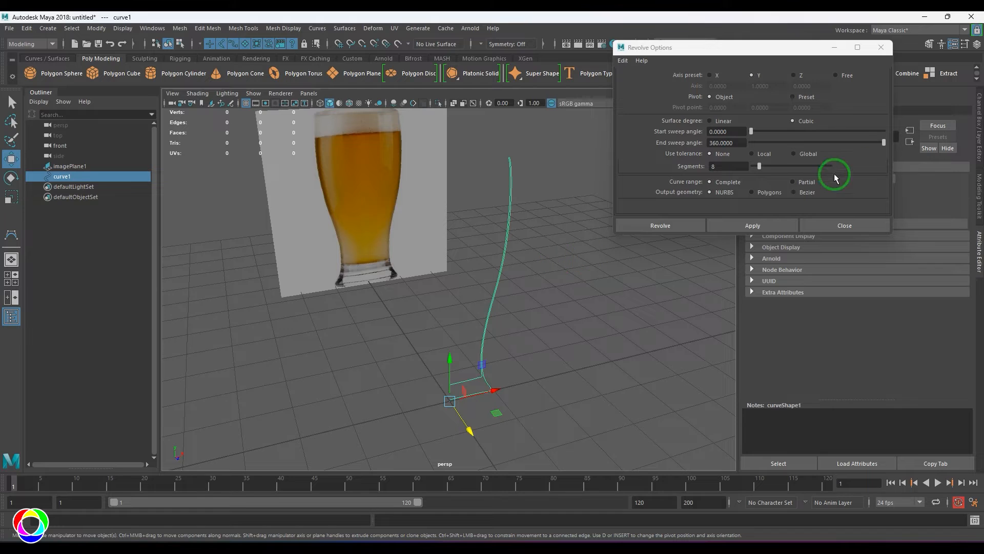
- Set the Revolve output geometry to Polygons with type Quads and the General tessellation method
left_click(767, 193)
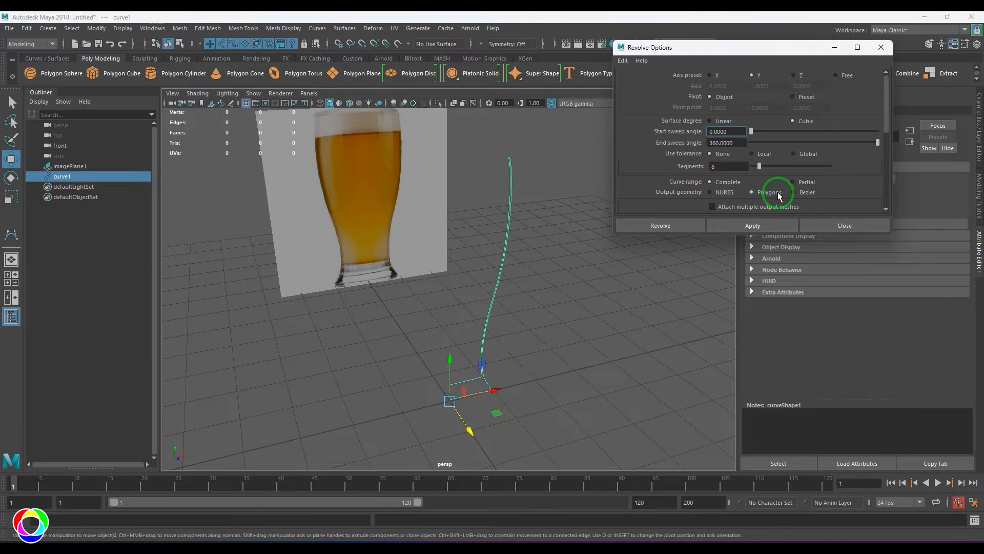
scroll(776, 193, "down", 3)
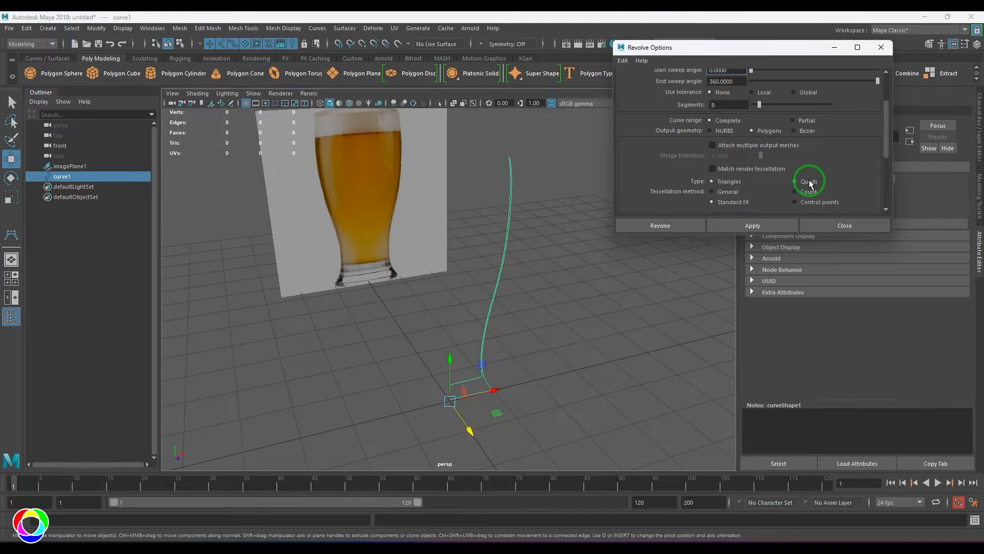
scroll(821, 180, "down", 2)
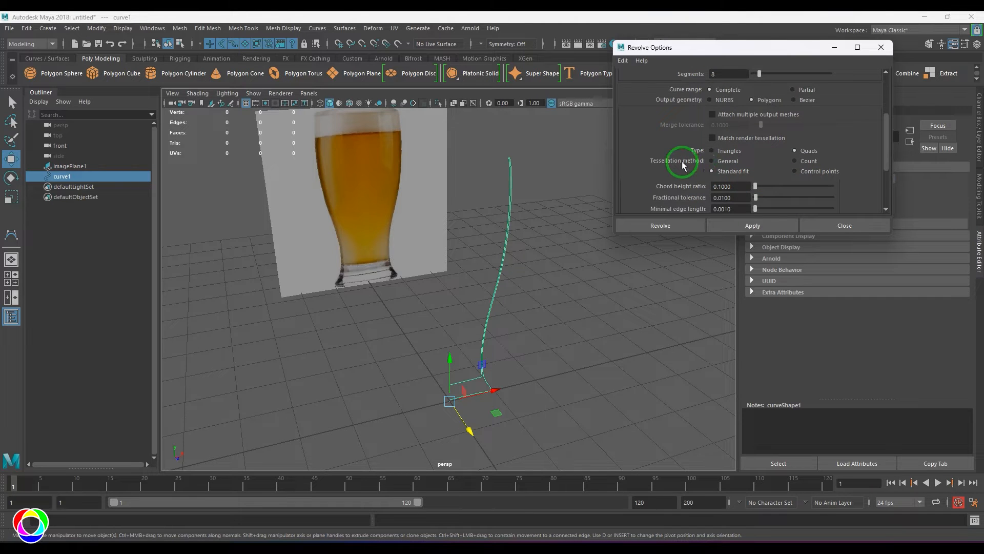
left_click(734, 161)
scroll(736, 157, "down", 2)
- Set both the U type and V type to Per span # of iso params and revolve the profile curve
left_click(766, 132)
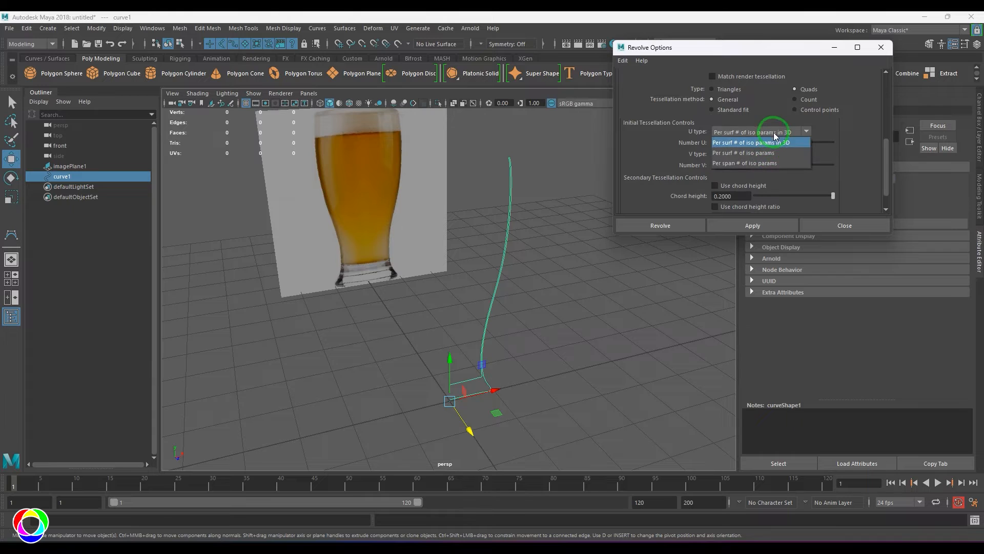
left_click(763, 163)
left_click(743, 154)
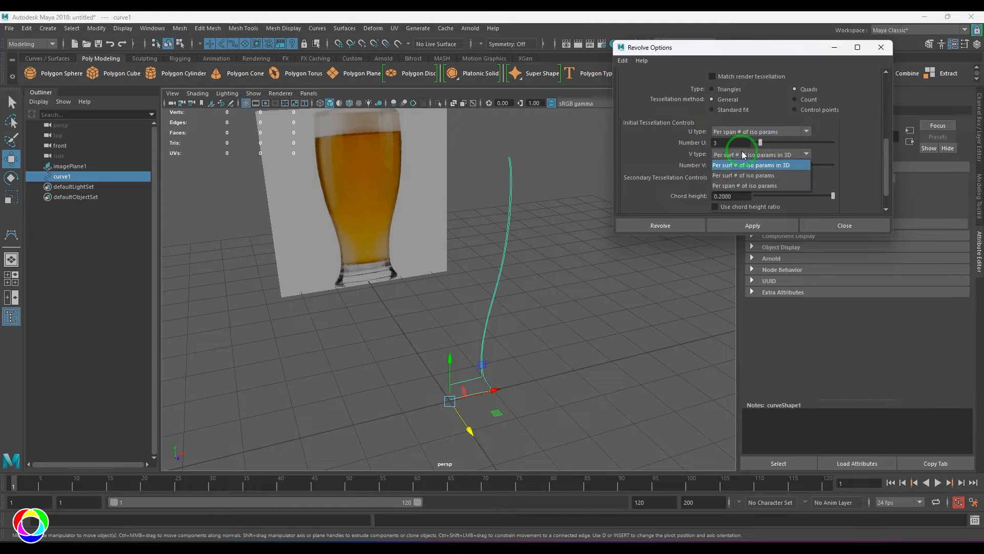
left_click(746, 186)
left_click(689, 162)
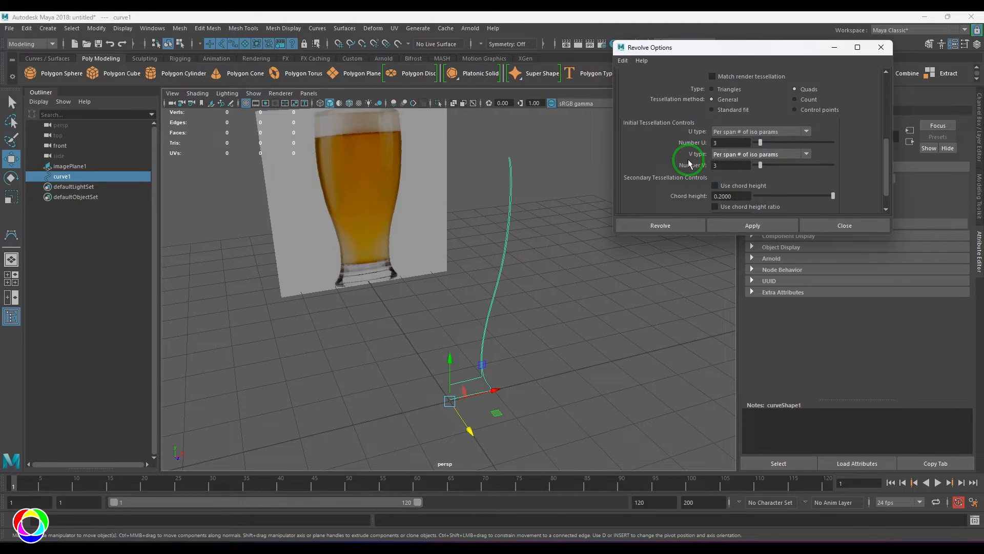
left_click(676, 226)
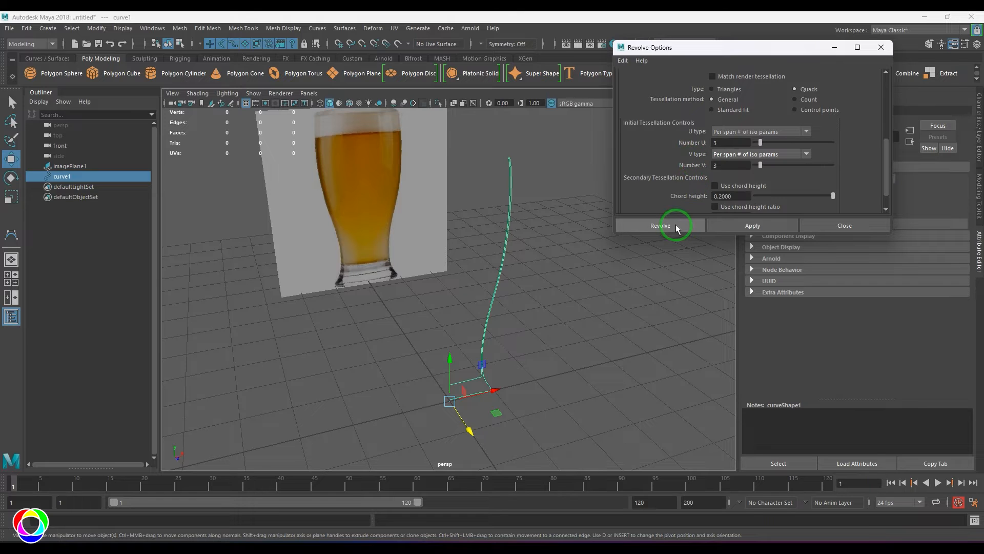
- Set the V Number to 6 in the General Tessellation Options of the revolved glass
left_click_drag(684, 220, 589, 253, "alt")
left_click(804, 111)
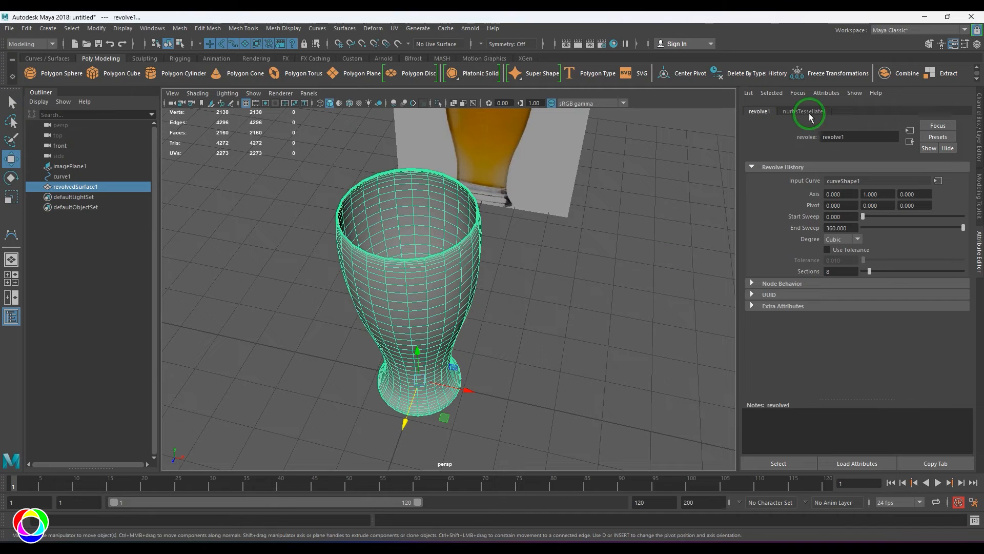
left_click(798, 215)
left_click(798, 215)
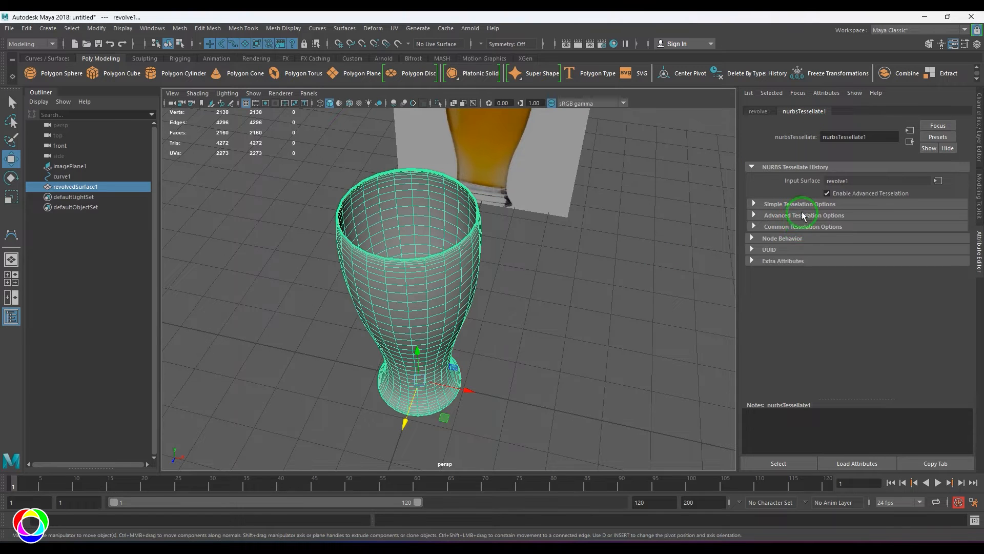
left_click(800, 215)
left_click(799, 216)
left_click(802, 227)
left_click(803, 228)
left_click(800, 216)
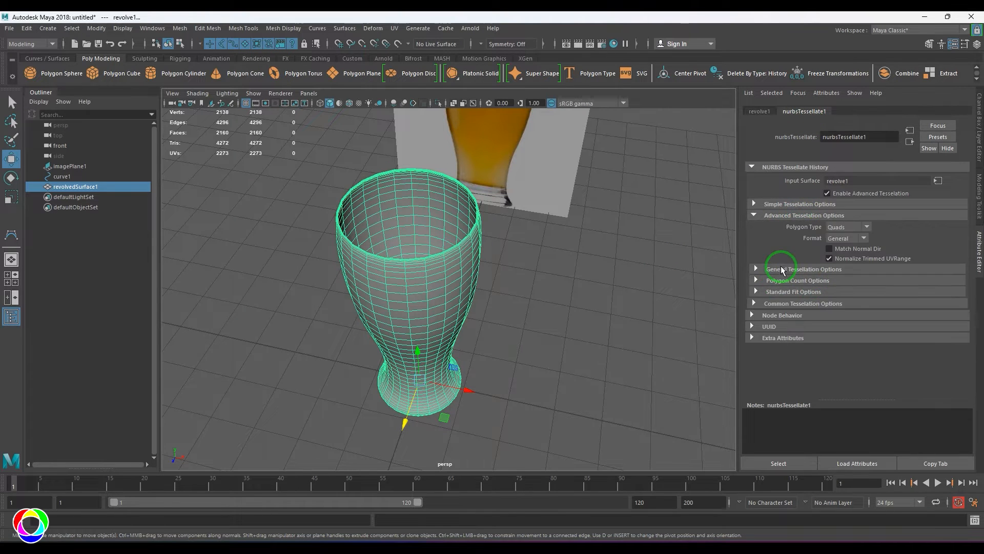
left_click(802, 269)
left_click_drag(870, 291, 881, 314)
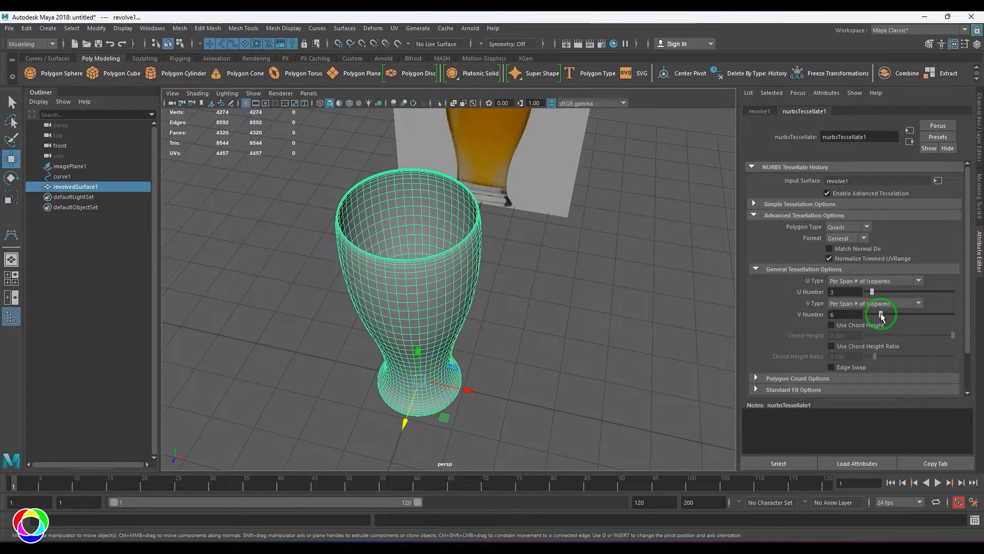
- Examine the glass rim up close in perspective and in a front wireframe view against the reference image
left_click(602, 330)
left_click_drag(602, 330, 552, 377, "alt")
scroll(582, 307, "up", 5)
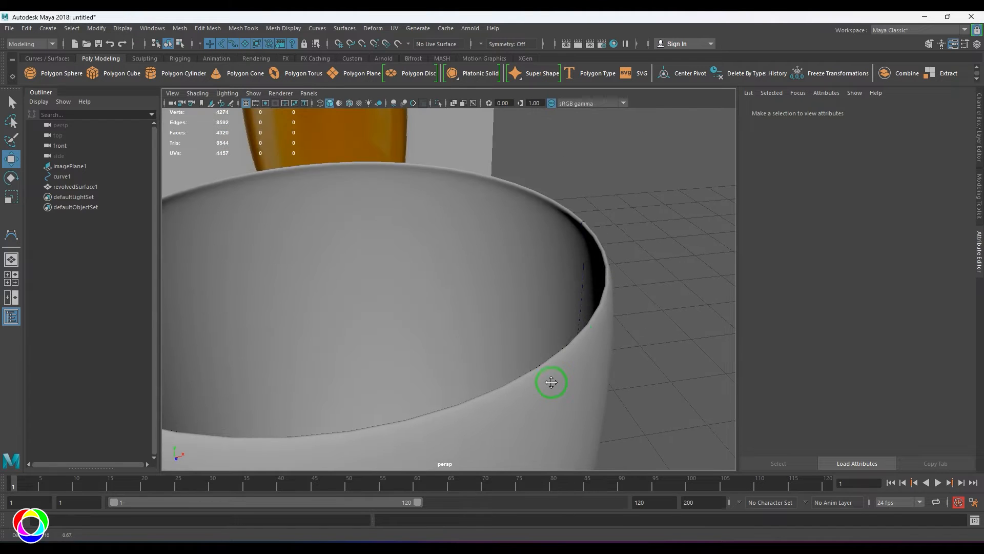
key("space")
left_click_drag(575, 345, 581, 262)
key("f")
scroll(534, 413, "up", 10)
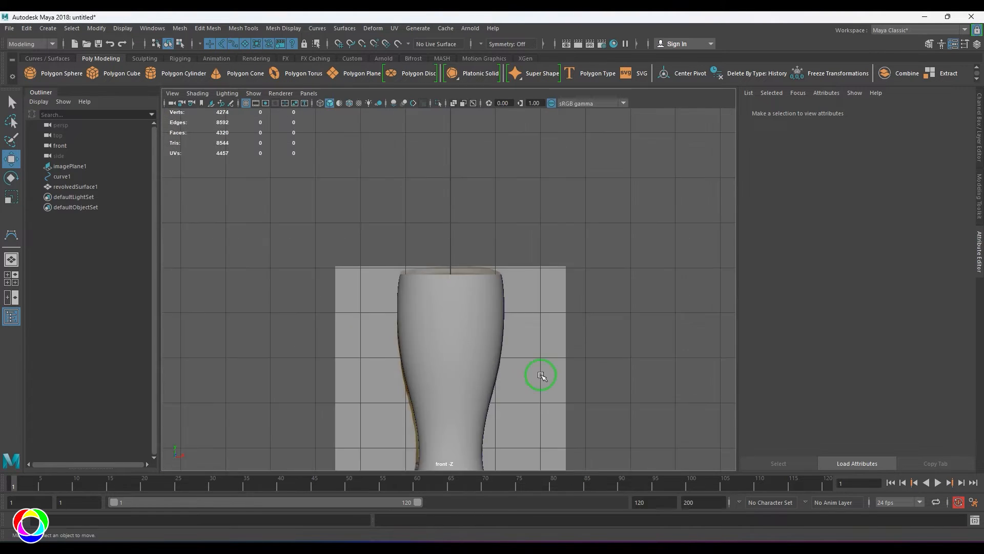
key("4")
scroll(606, 334, "up", 5)
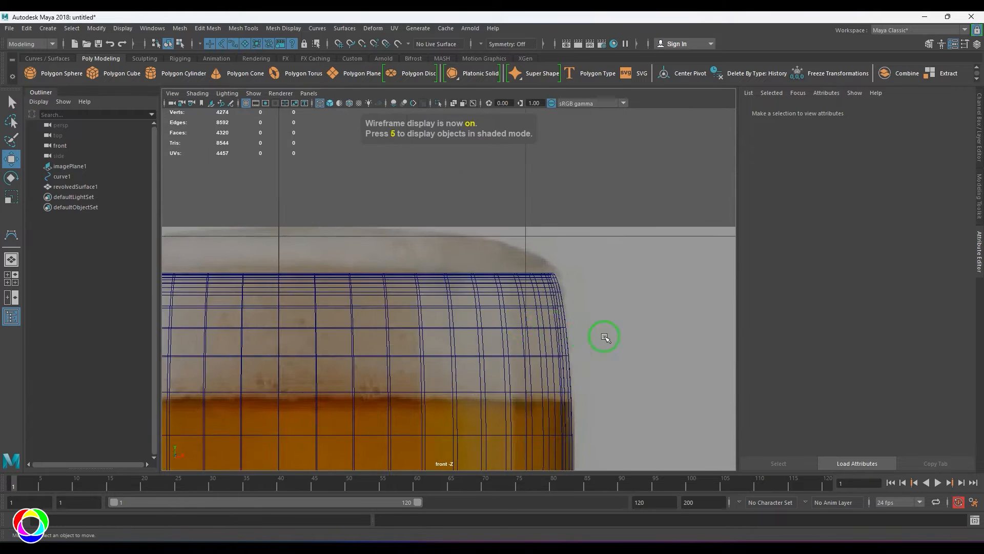
- Show the profile curve's control vertices and shift the top and inner rim vertices outward to thin the lip
left_click(688, 302)
scroll(688, 301, "up", 2)
middle_click_drag(688, 302, 538, 310, "alt")
left_click(543, 256, "shift")
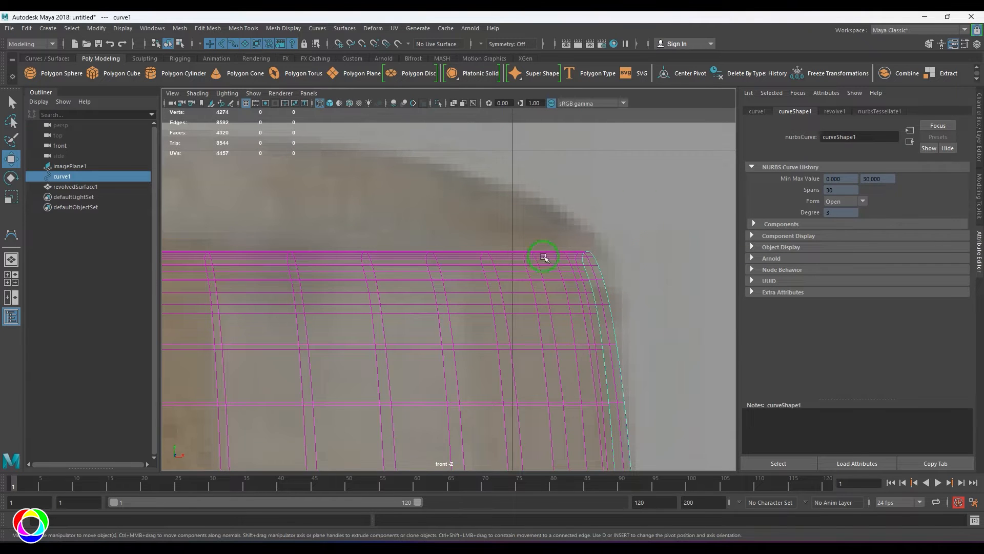
scroll(605, 263, "down", 8)
left_click(539, 318)
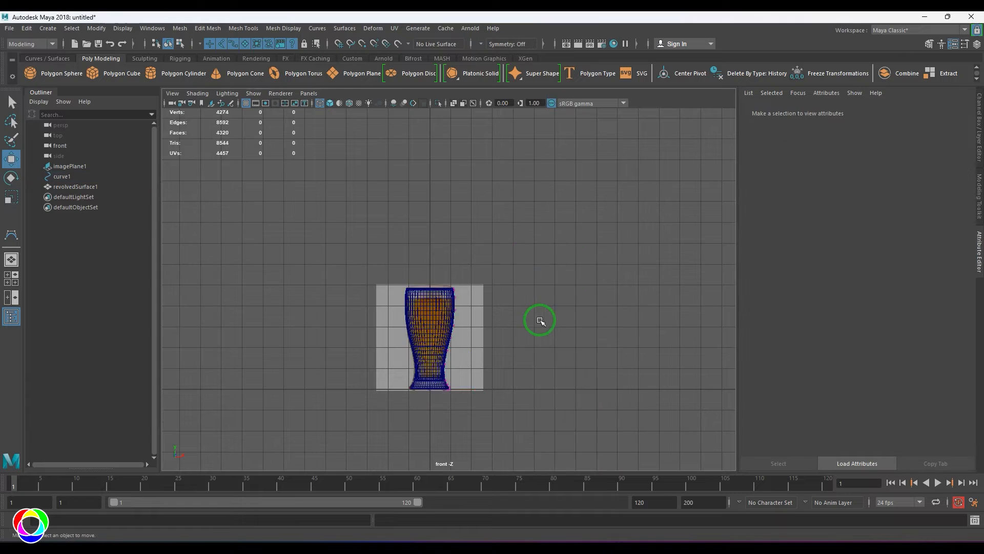
scroll(538, 319, "up", 6)
scroll(541, 313, "up", 6)
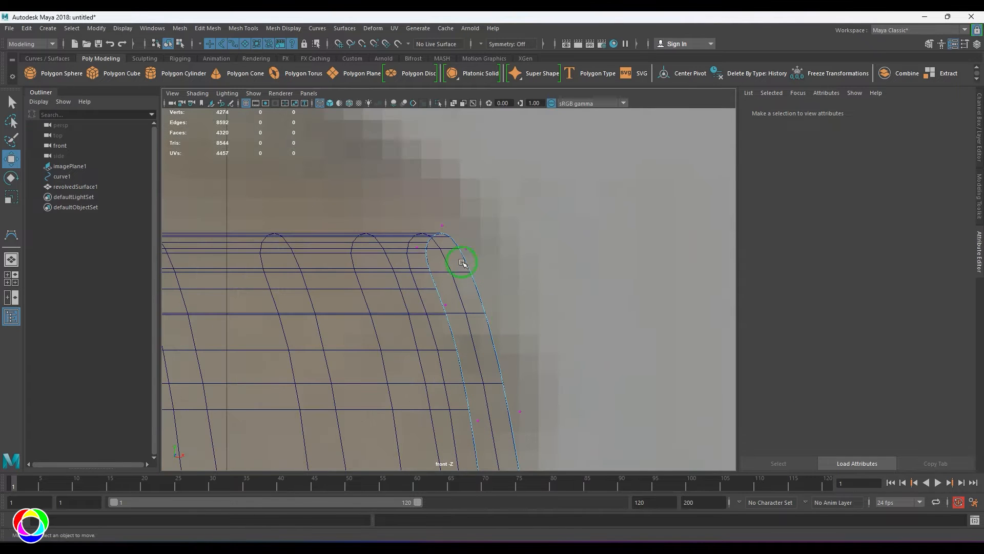
left_click(446, 300)
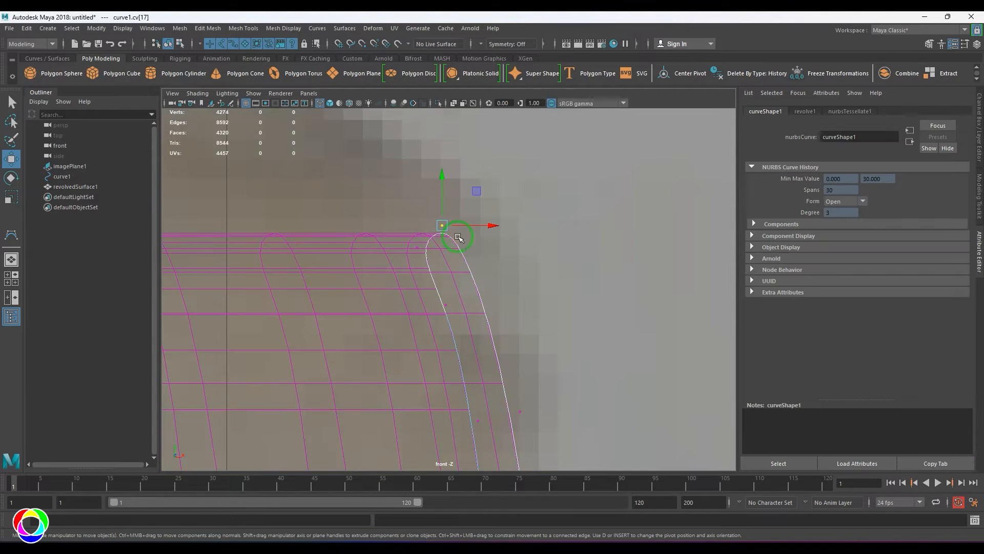
left_click_drag(481, 227, 496, 228)
left_click(417, 248)
left_click_drag(419, 253, 510, 246)
- Move the inner-wall control vertices just below the rim outward, closer to the outer curve
scroll(466, 205, "down", 5)
left_click(460, 244)
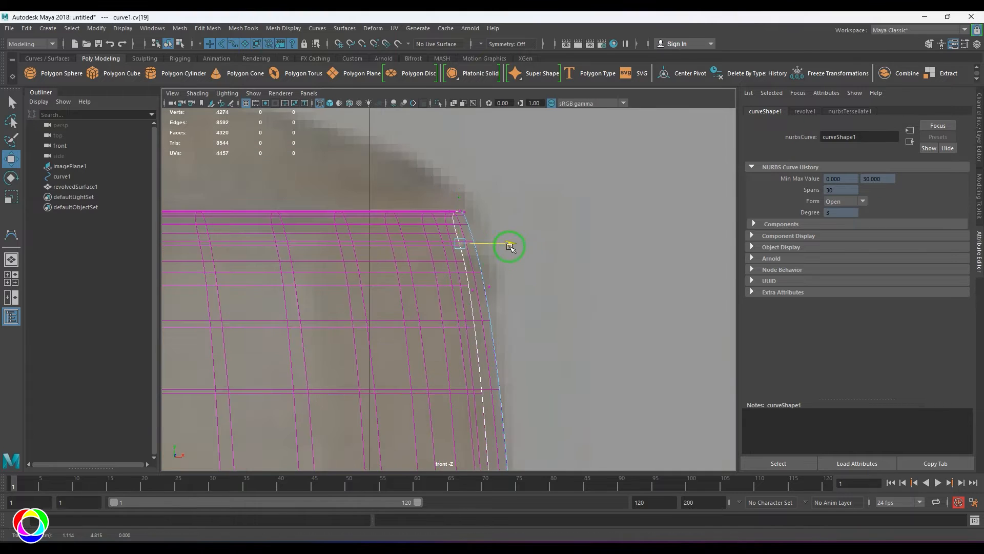
scroll(509, 246, "down", 4)
middle_click_drag(483, 451, 476, 382, "alt")
scroll(457, 198, "up", 6)
left_click(431, 218)
left_click_drag(480, 224, 493, 224)
- Adjust the profile's control vertices further down the wall horizontally, towards the narrow lower part of the glass
middle_click_drag(526, 451, 554, 182, "alt")
scroll(518, 256, "up", 3)
left_click(497, 312)
middle_click_drag(535, 446, 555, 257, "alt")
scroll(556, 257, "down", 7)
left_click_drag(442, 269, 493, 319)
scroll(551, 378, "up", 5)
scroll(541, 303, "down", 6)
middle_click_drag(533, 302, 539, 253, "alt")
left_click_drag(515, 242, 517, 241)
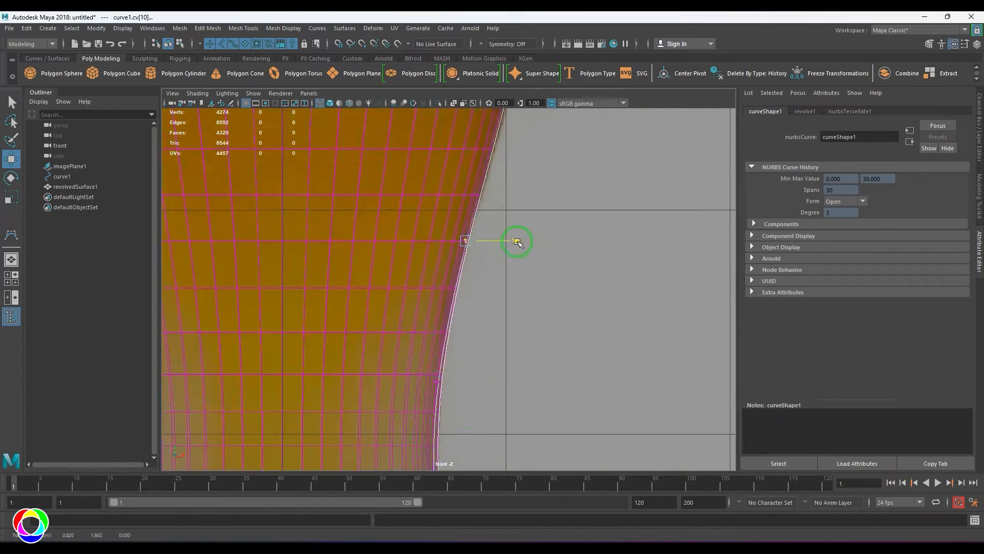
scroll(538, 318, "down", 6)
middle_click_drag(611, 115, 604, 299, "alt")
- Examine the adjusted glass in shaded mode from several angles in the perspective view
key("space")
key("space")
right_click_drag(559, 271, 442, 235, "alt")
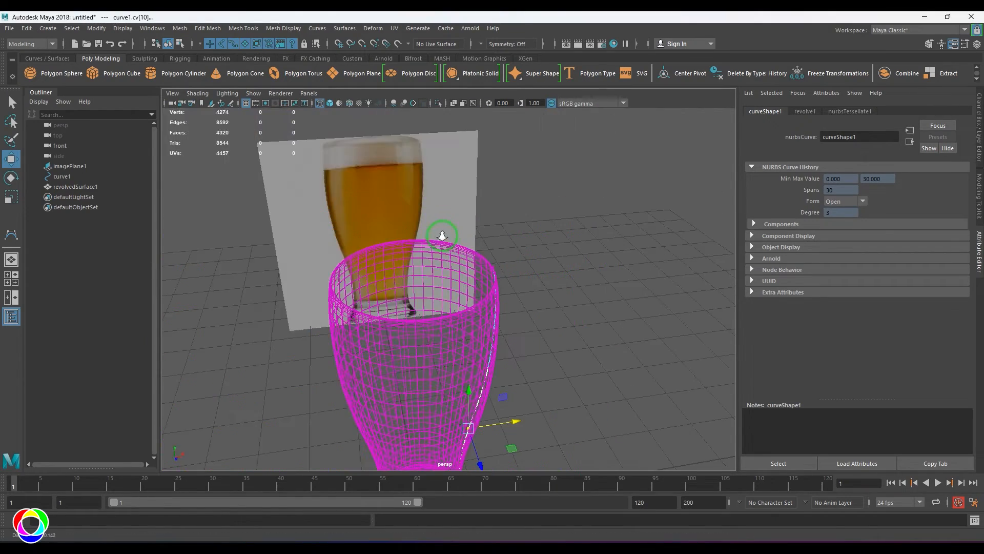
key("5")
left_click(532, 222)
mouse_move(532, 222)
left_mouse_down("alt")
mouse_move(567, 235)
mouse_move(452, 263)
mouse_move(547, 375)
mouse_move(590, 378)
left_mouse_up("alt")
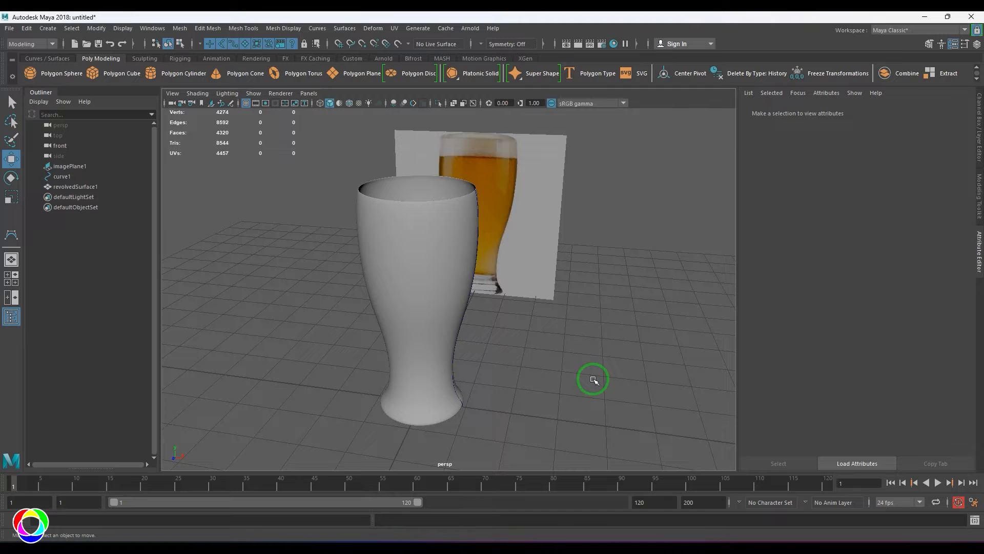
left_click_drag(610, 364, 532, 323, "alt")
- Duplicate the revolved glass mesh, hide the original, and select the duplicate
left_click(440, 320)
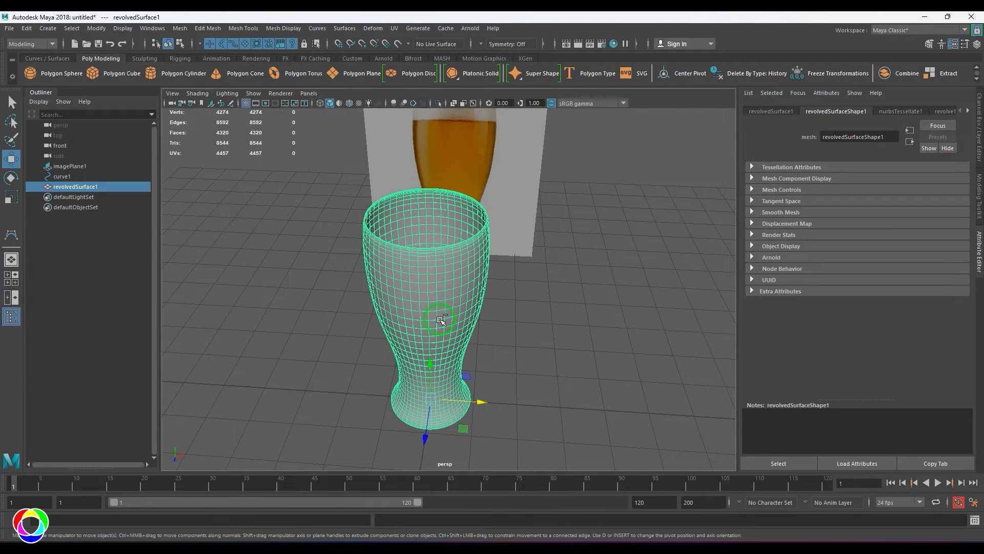
key("ctrl+d")
left_click(75, 186)
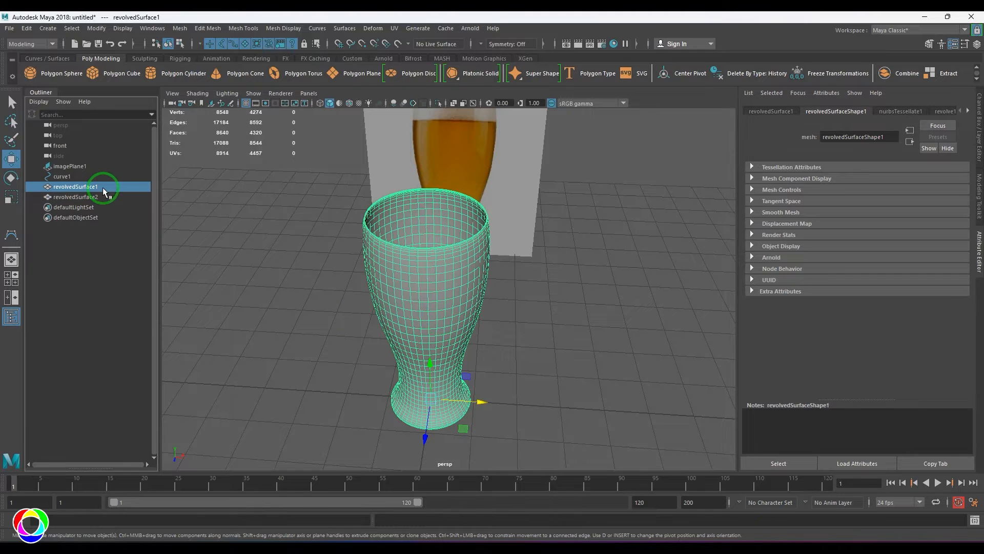
key("ctrl+h")
left_click(77, 197)
- Select the faces on the underside of the duplicate glass's foot in face mode
left_click_drag(476, 287, 484, 220, "alt")
right_click_drag(484, 220, 501, 358, "alt")
right_click_drag(476, 311, 473, 270)
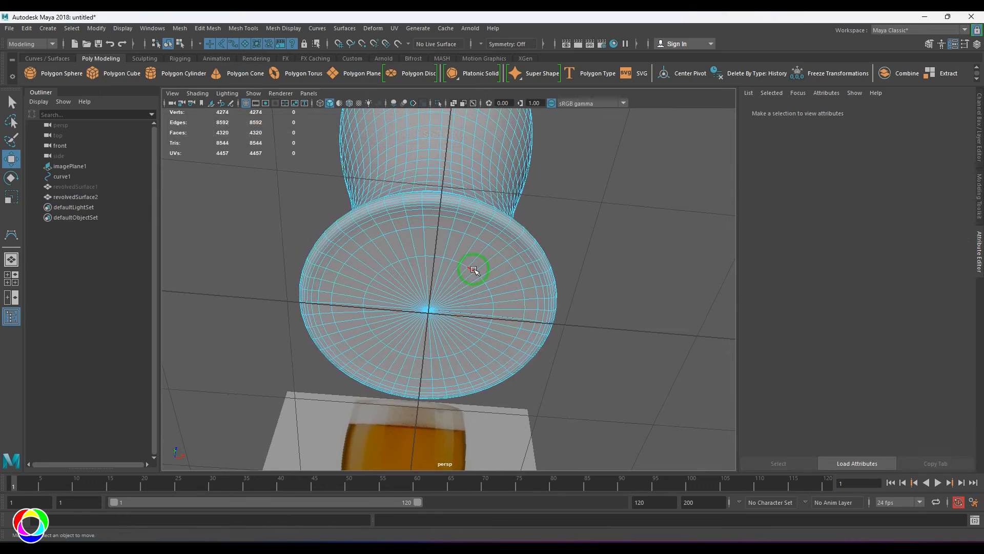
double_click(472, 270)
right_click_drag(590, 231, 593, 324, "shift")
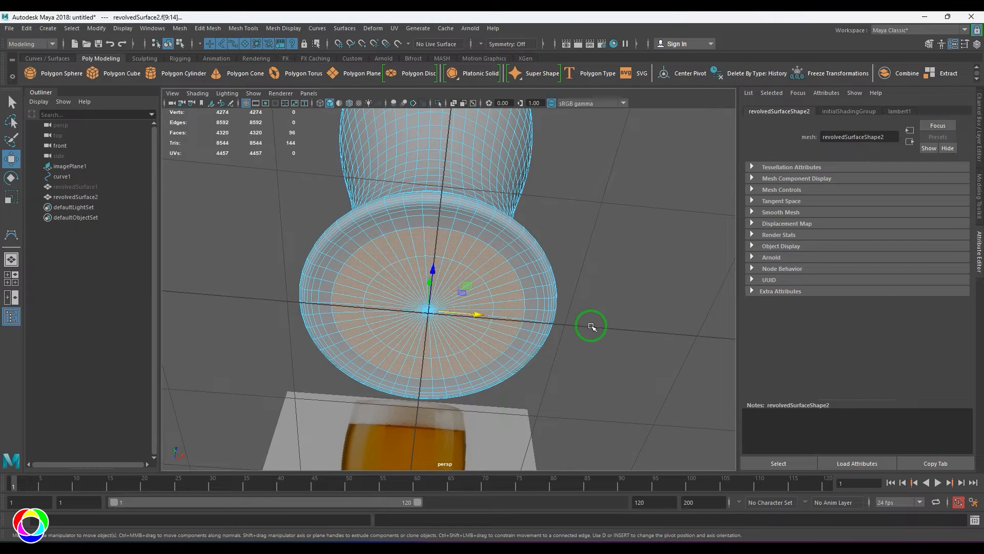
- Grow the face selection from the foot's underside over the duplicate glass's whole outer wall and delete those faces
key("shift+period")
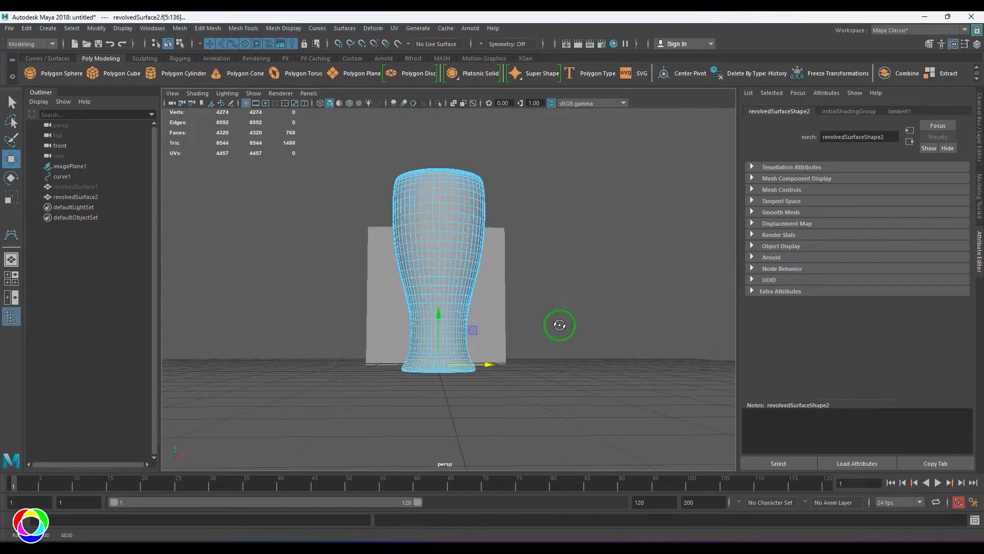
left_click_drag(561, 325, 557, 343, "alt")
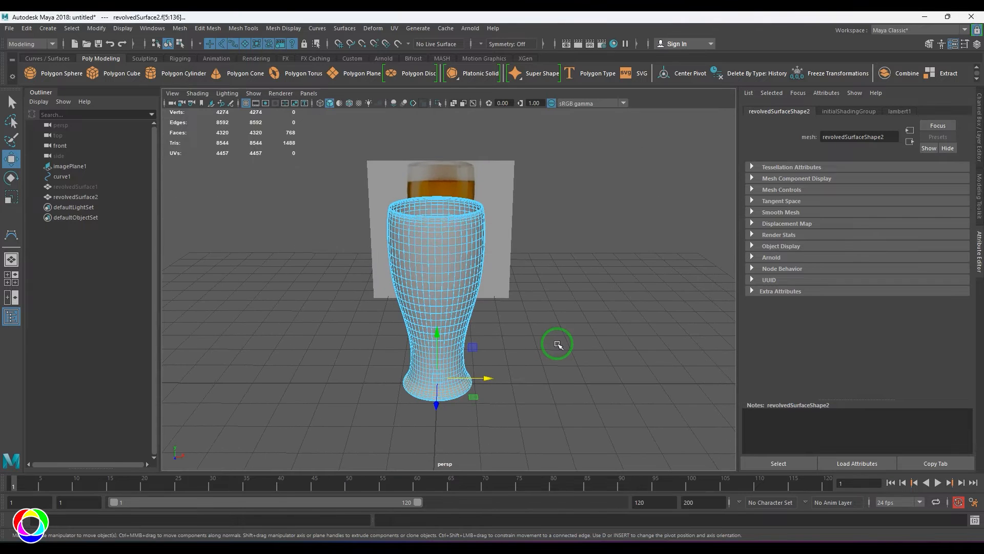
key("shift+period")
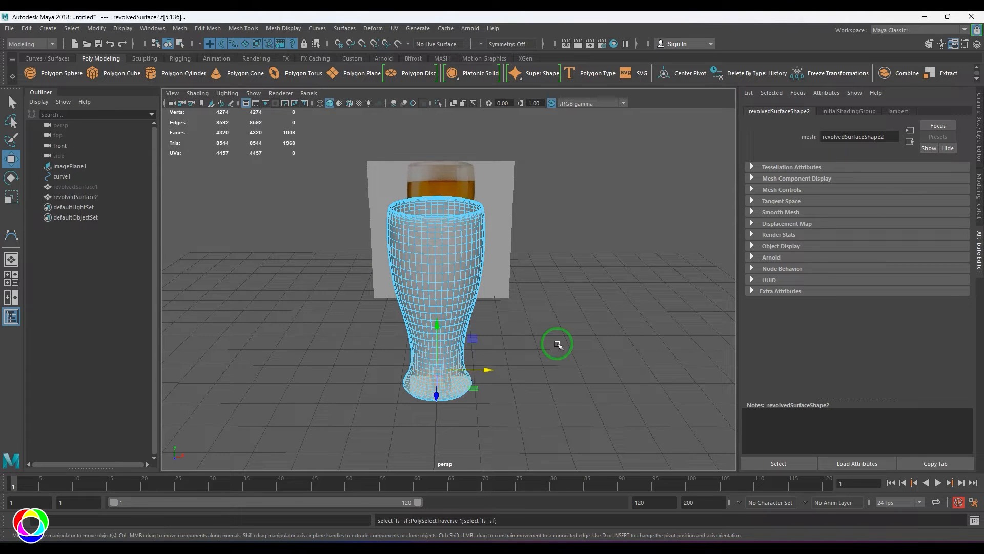
key("shift+period")
key("shift+period")
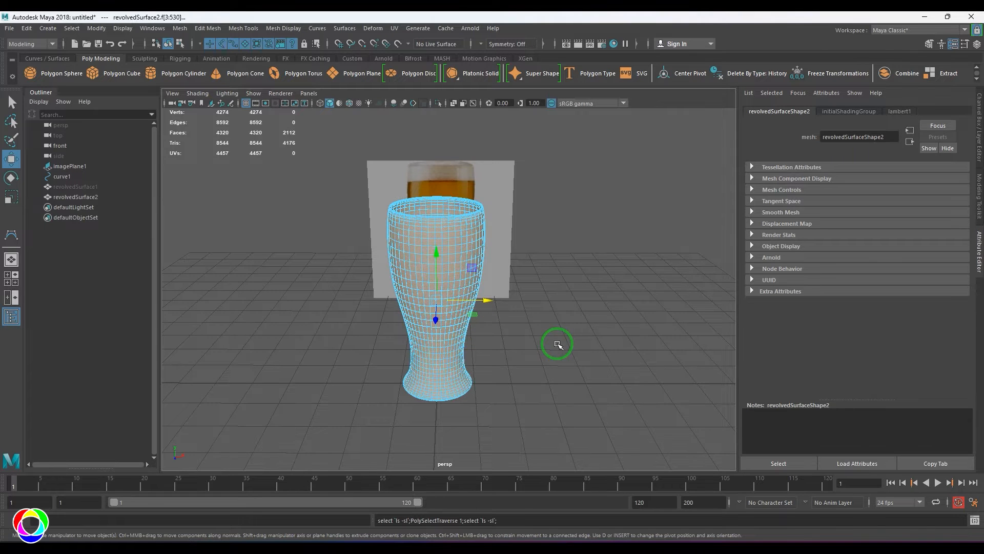
key("Delete")
- In the front view, select the remaining inner-wall faces above the beer level in the reference image and delete them
middle_click_drag(525, 297, 518, 333, "alt")
left_click_drag(518, 334, 469, 305, "alt")
key("space")
key("space")
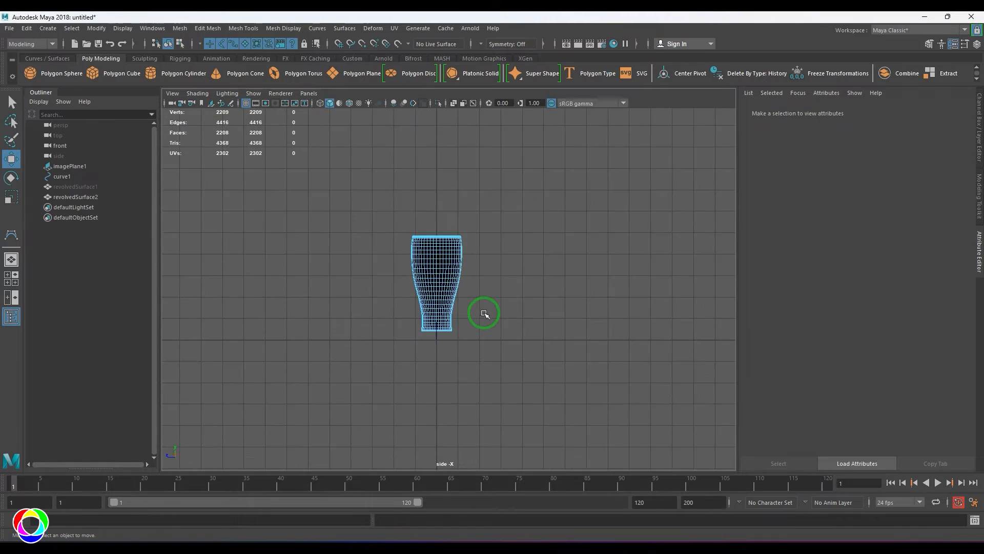
scroll(484, 314, "up", 3)
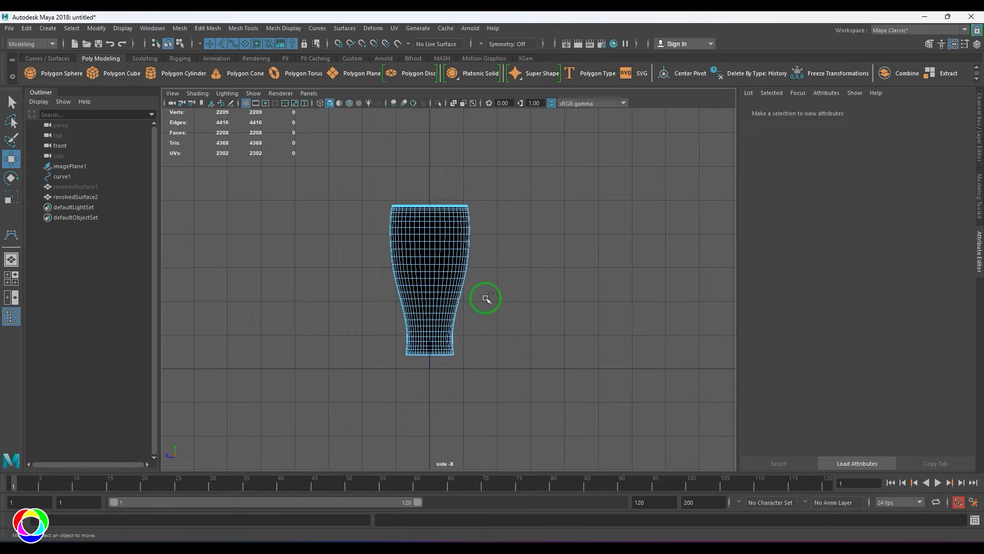
key("space")
left_click_drag(462, 219, 501, 320)
key("space")
left_click_drag(278, 158, 537, 220)
key("4")
left_click_drag(279, 153, 530, 207)
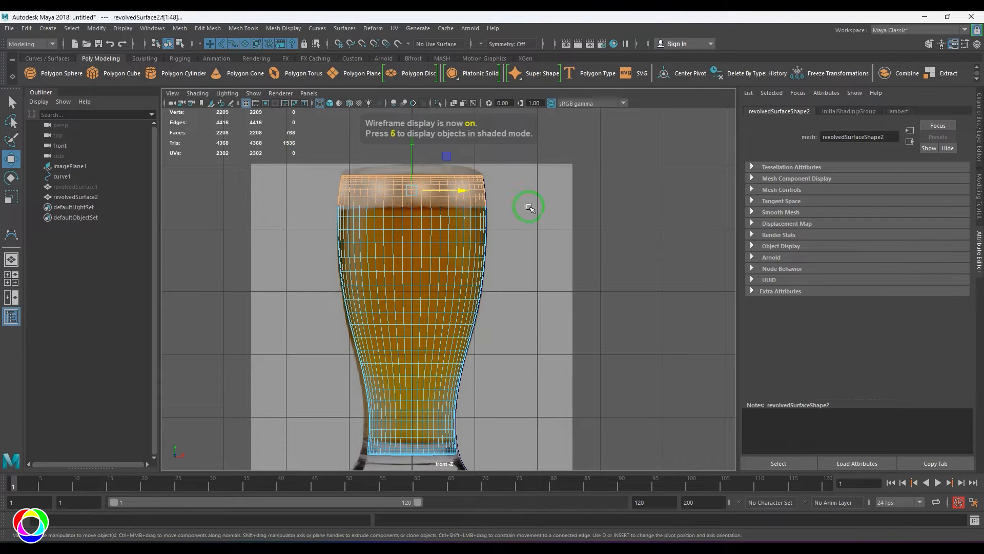
key("Delete")
- Select the open top edge loop of the remaining shell in perspective, extrude it, and scale it slightly inward
key("space")
left_click_drag(478, 263, 483, 314)
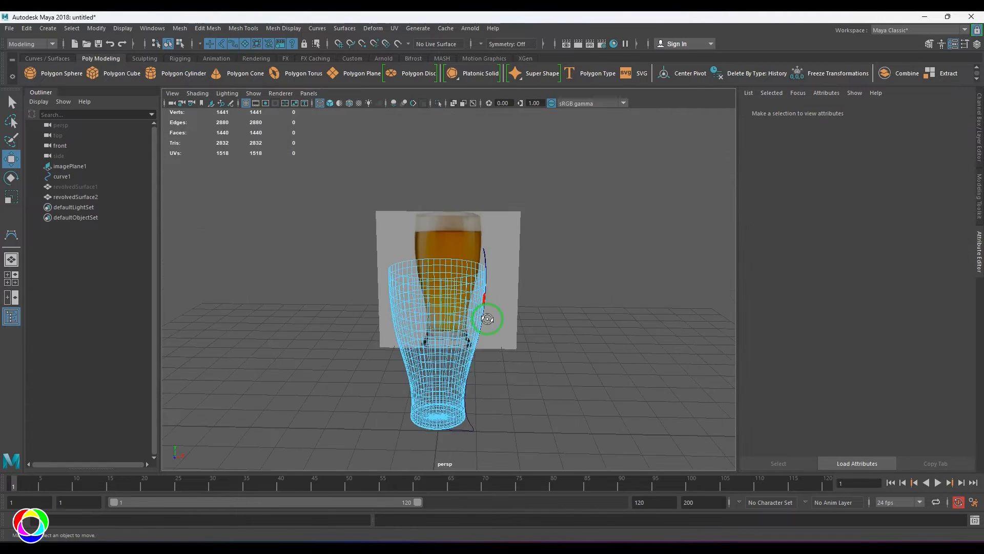
key("5")
mouse_move(434, 347)
right_mouse_down()
mouse_move(481, 288)
mouse_move(470, 310)
mouse_move(497, 354)
mouse_move(495, 279)
right_mouse_up()
double_click(495, 280)
left_click_drag(495, 280, 529, 334, "alt")
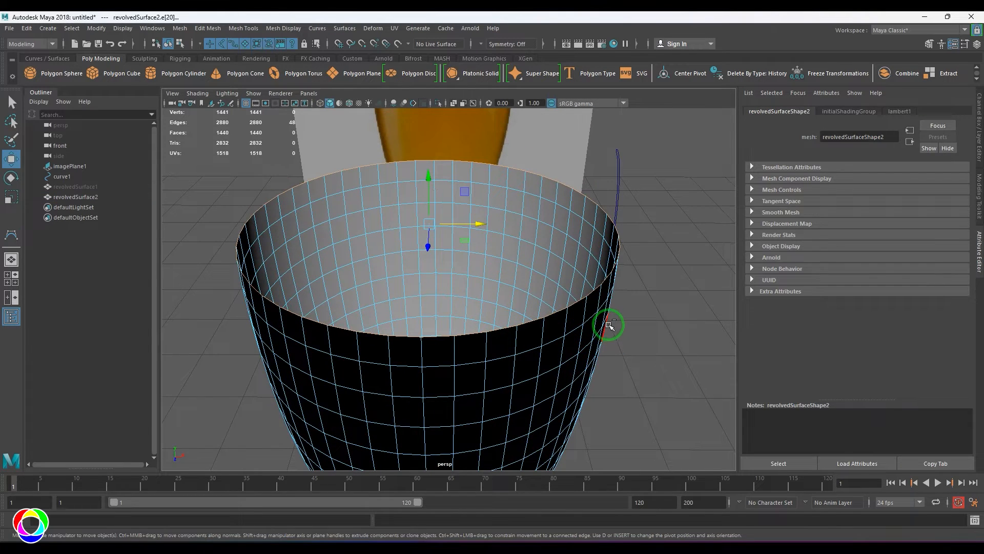
key("ctrl+e")
key("r")
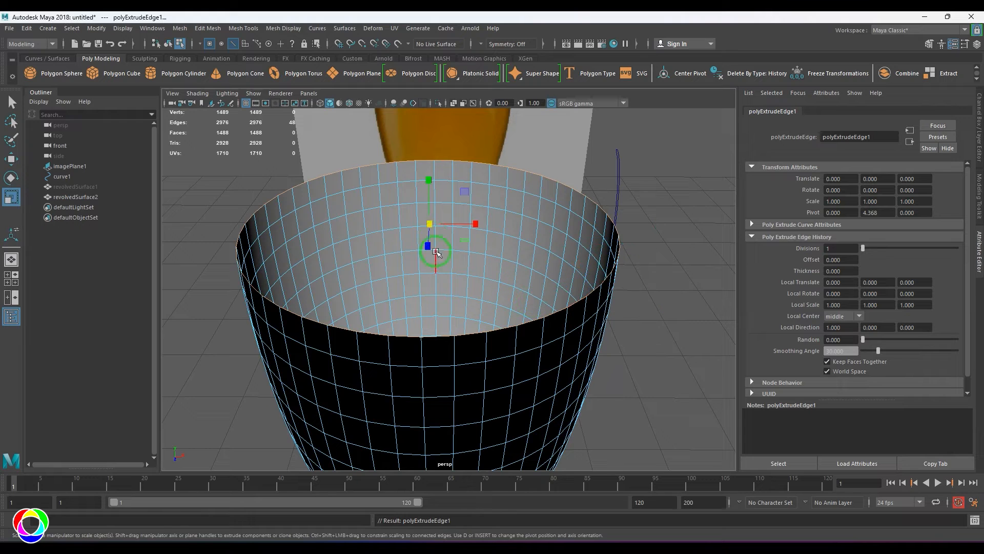
left_click_drag(432, 225, 433, 233)
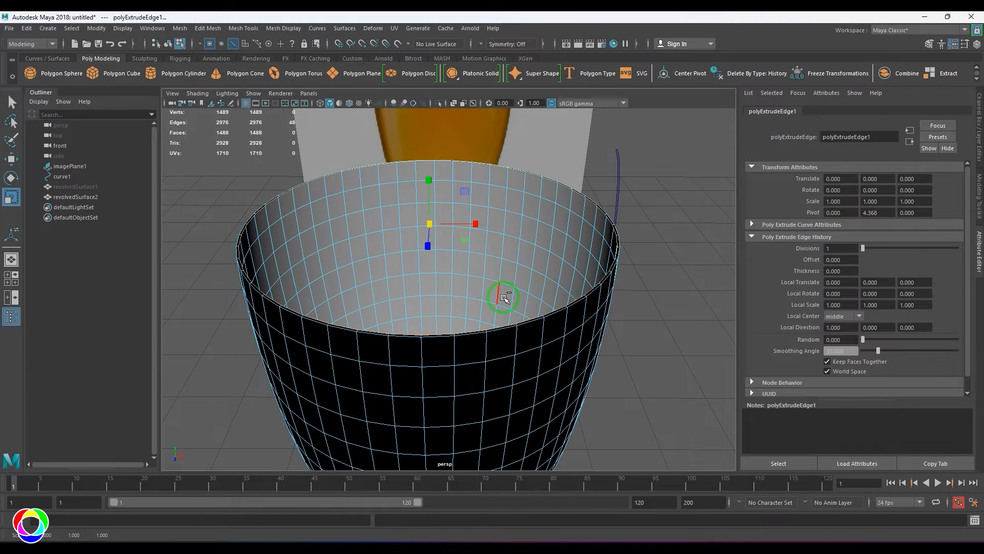
- Extrude the top edge loop again and merge it to the center to cap the beer volume
key("ctrl+e")
right_click_drag(519, 317, 659, 347, "shift")
scroll(505, 371, "up", 3)
key("F8")
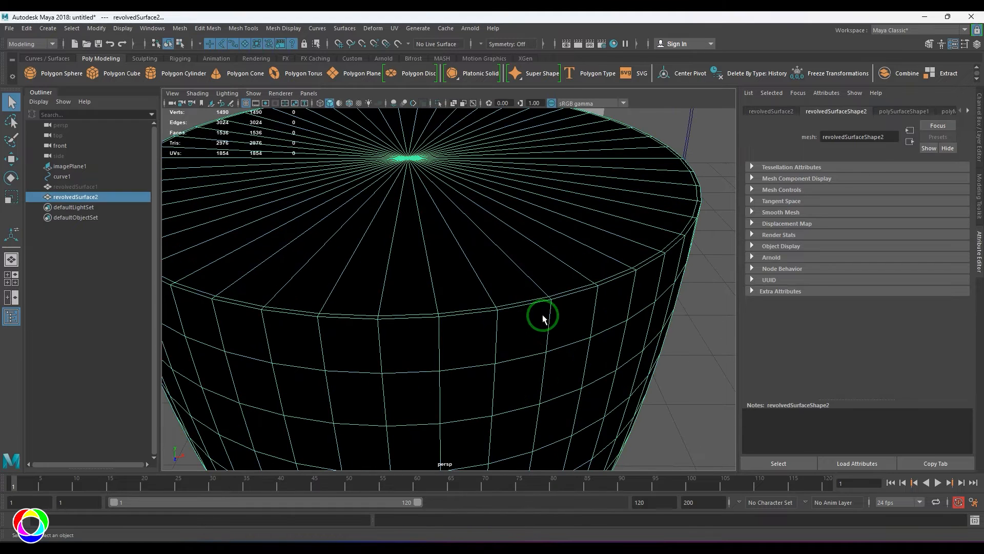
- Insert a supporting edge loop just below the capped top edge with the Multi-Cut tool
right_click_drag(528, 300, 495, 322, "shift")
left_click(497, 318, "ctrl")
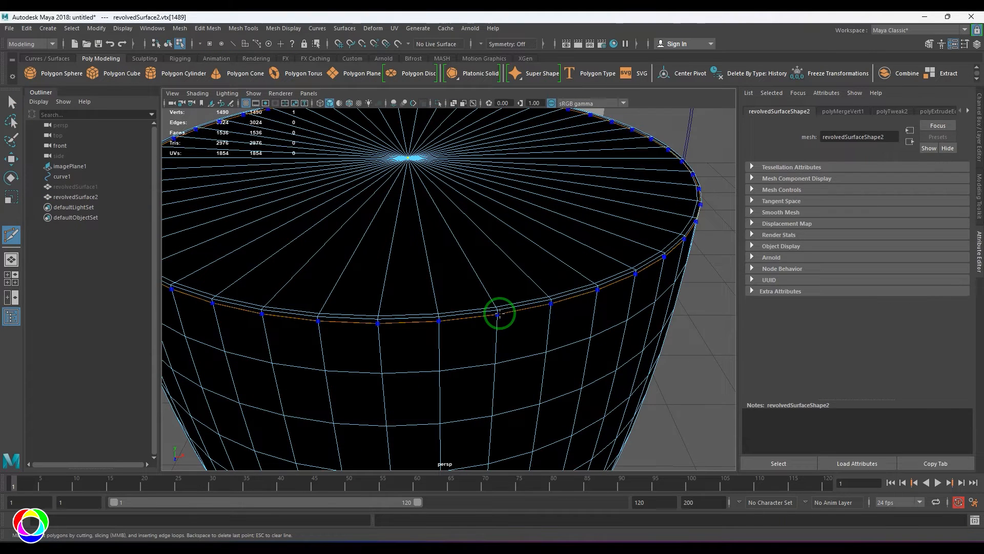
key("w")
key("F8")
scroll(578, 309, "down", 3)
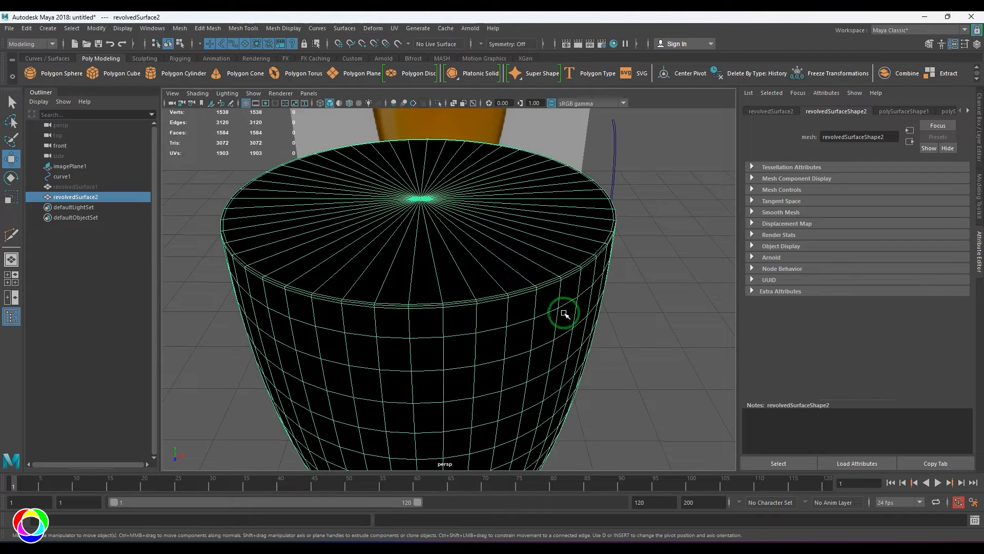
- Reverse the normals of the capped beer mesh and check its shading from the side
left_click(283, 29)
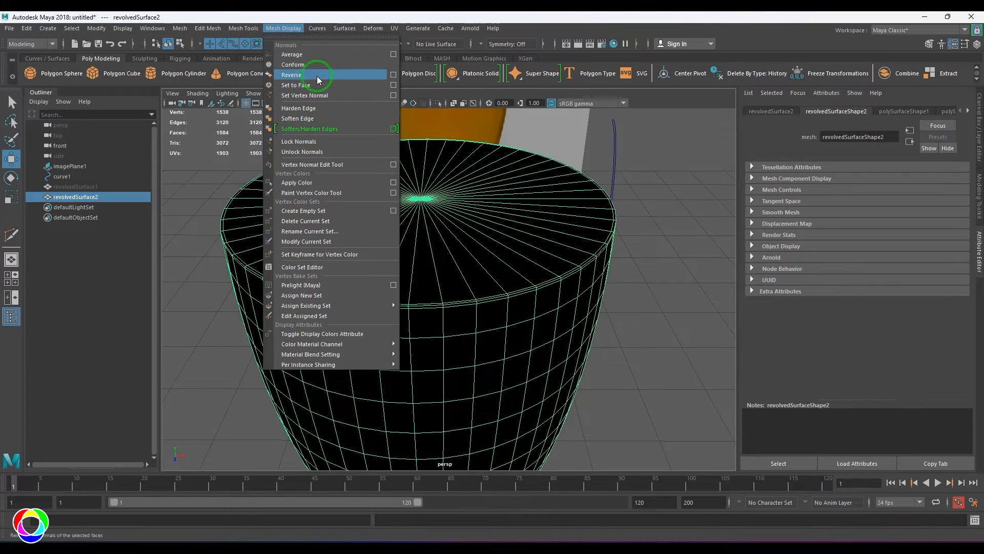
left_click(318, 76)
key("r")
left_click(677, 316)
scroll(582, 302, "down", 5)
left_click_drag(582, 303, 394, 299, "alt")
left_click(394, 299)
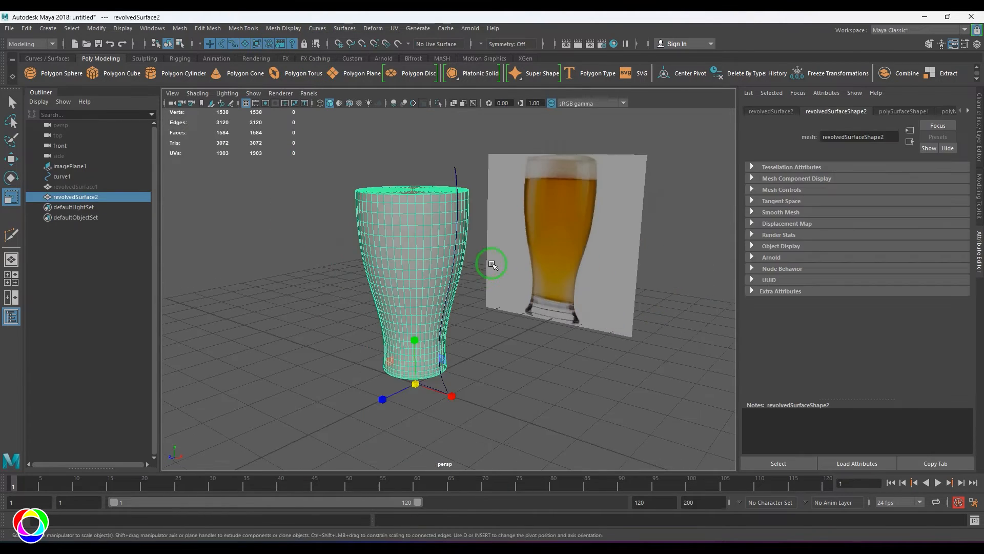
- Unhide the original glass and select the beer mesh inside it
left_click_drag(493, 259, 543, 297, "alt")
left_click(110, 188)
left_click(114, 195)
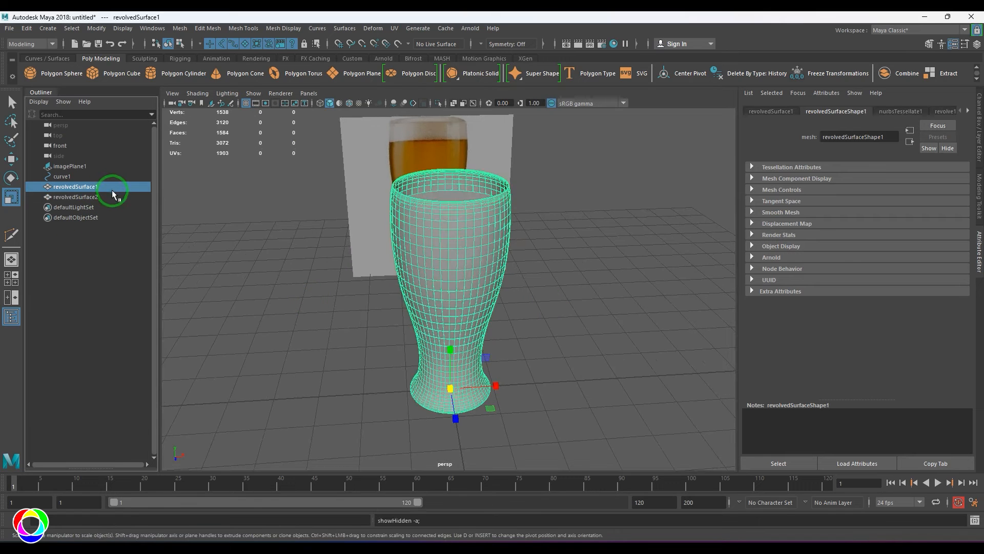
left_click_drag(472, 263, 449, 239, "alt")
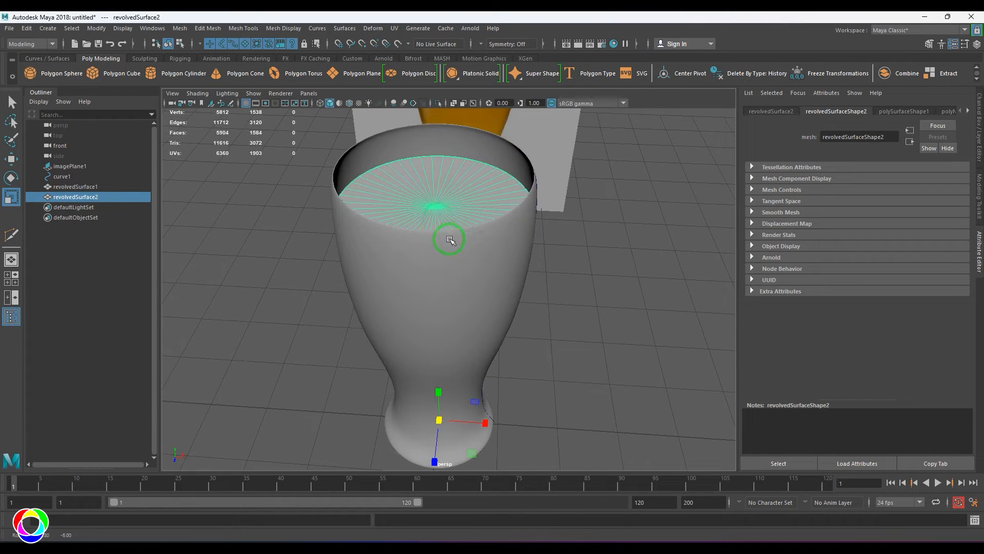
- Select all faces of the beer mesh and apply the Transform component operation to them
key("F11")
left_click_drag(231, 157, 716, 506)
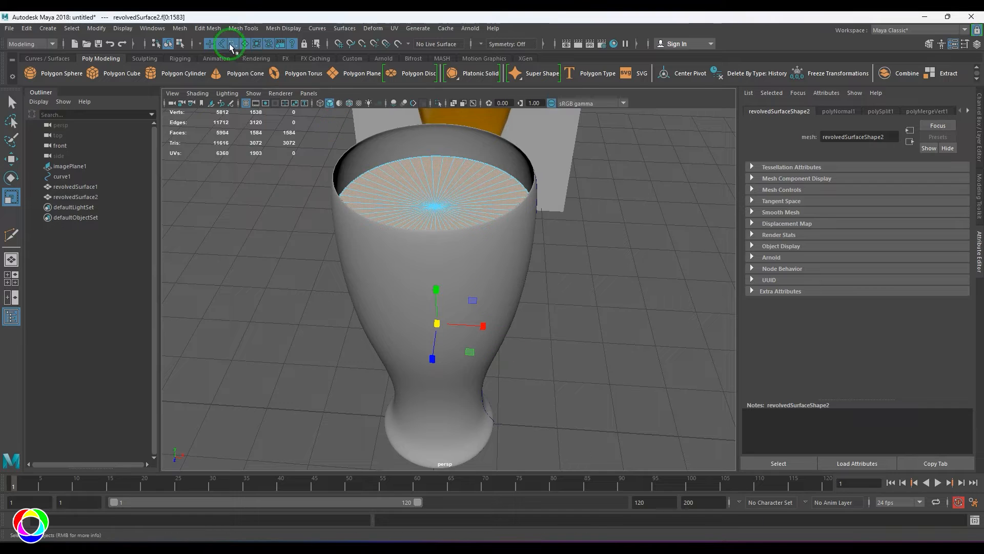
left_click(242, 28)
left_click(208, 28)
left_click(209, 29)
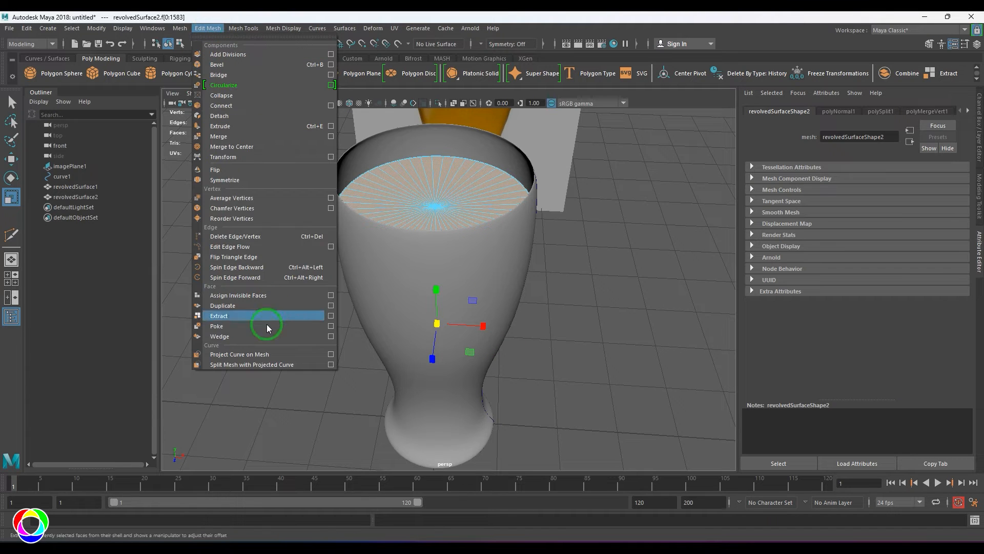
left_click(249, 160)
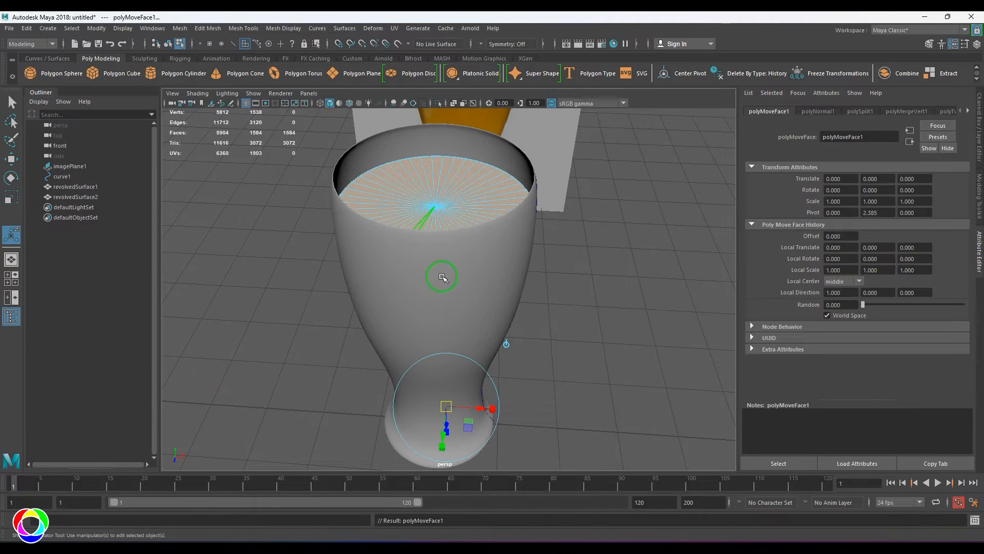
- In the wireframe front view, offset the beer faces along their normals by about 0.003 in local Z
right_click_drag(441, 277, 545, 367, "alt")
left_click_drag(545, 366, 475, 301, "alt")
right_click_drag(475, 301, 590, 413, "alt")
key("space")
left_click_drag(525, 384, 537, 409)
key("space")
left_click_drag(470, 338, 479, 363)
middle_click_drag(478, 363, 485, 250, "alt")
scroll(502, 341, "up", 3)
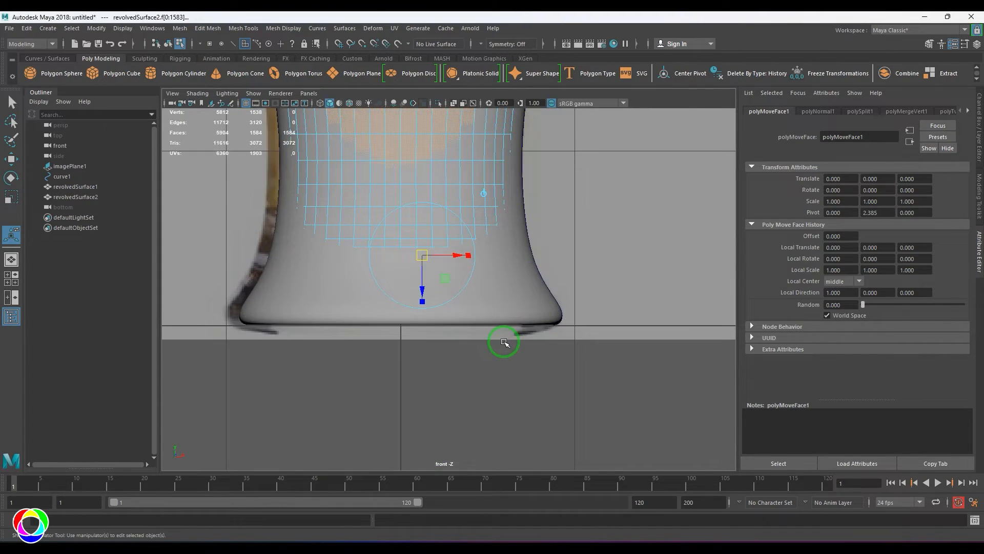
key("4")
scroll(450, 307, "up", 6)
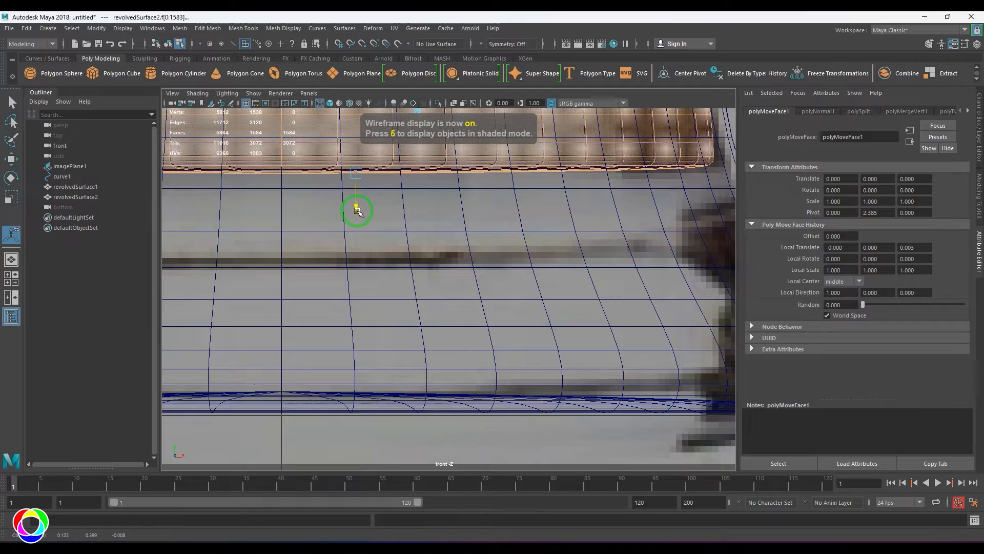
left_click_drag(358, 210, 358, 206)
- Return to the shaded perspective view, leave the face transform, and select the beer mesh as an object
key("space")
left_click_drag(384, 255, 383, 219)
scroll(337, 229, "down", 6)
left_click_drag(399, 262, 440, 297, "alt")
scroll(444, 296, "up", 2)
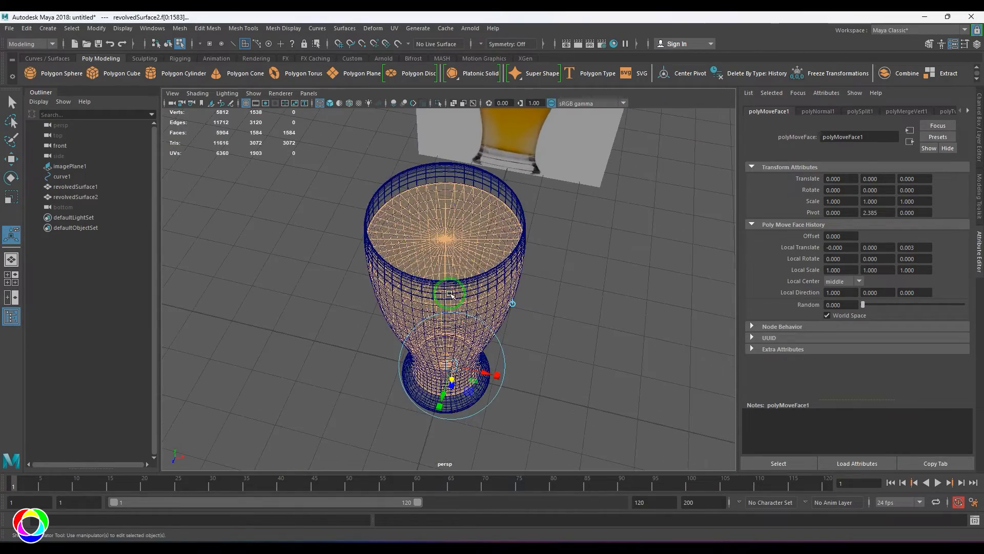
key("5")
key("q")
left_click(497, 233)
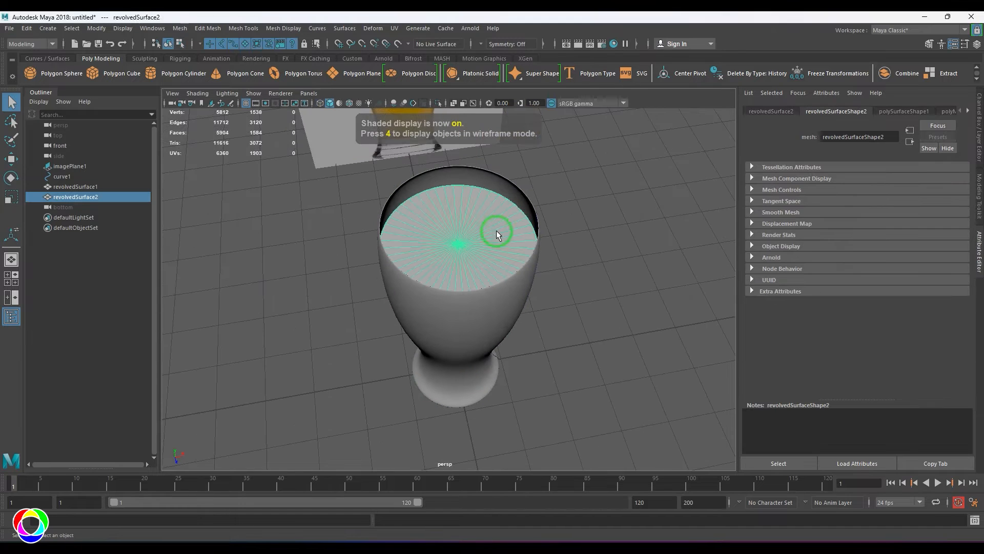
- Examine the face-move node's local translate values in the beer mesh's construction history
left_click(976, 136)
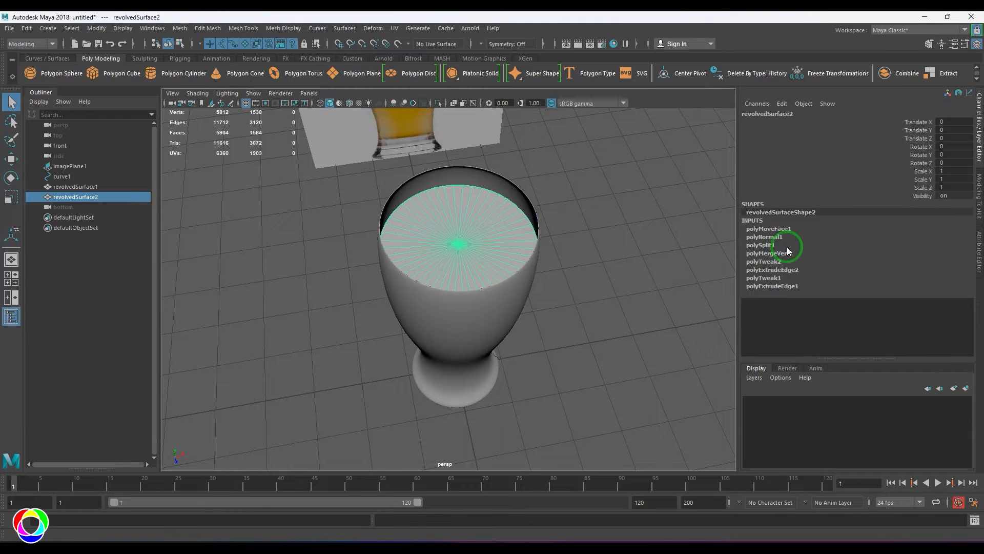
left_click(790, 229)
scroll(947, 304, "down", 4)
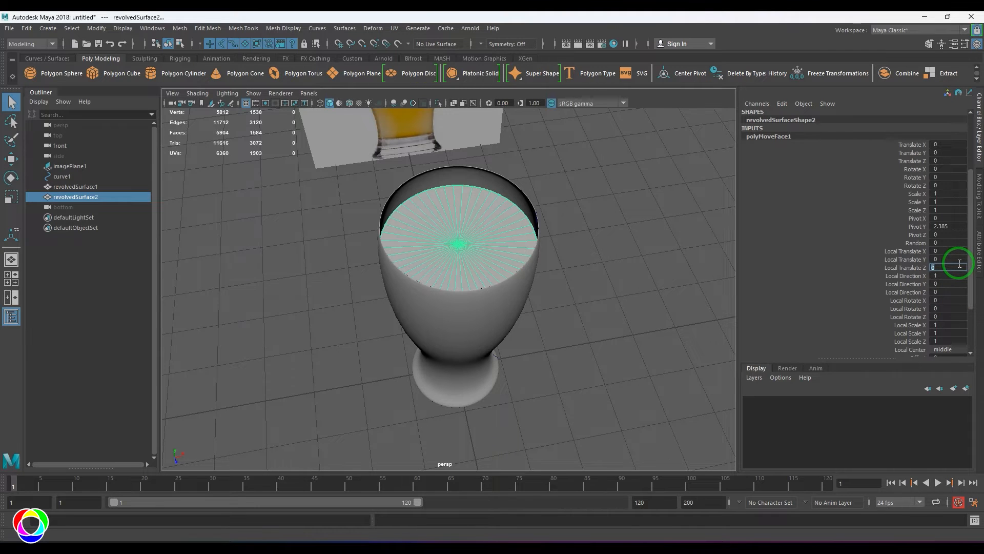
left_click(677, 333)
- Delete the construction history of the beer mesh and deselect it
left_click(463, 234)
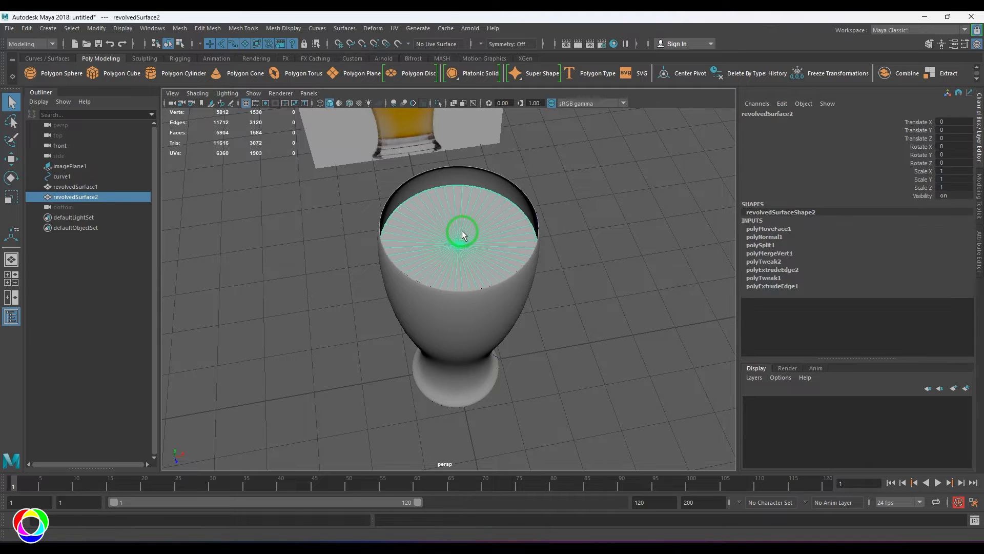
key("alt+shift+d")
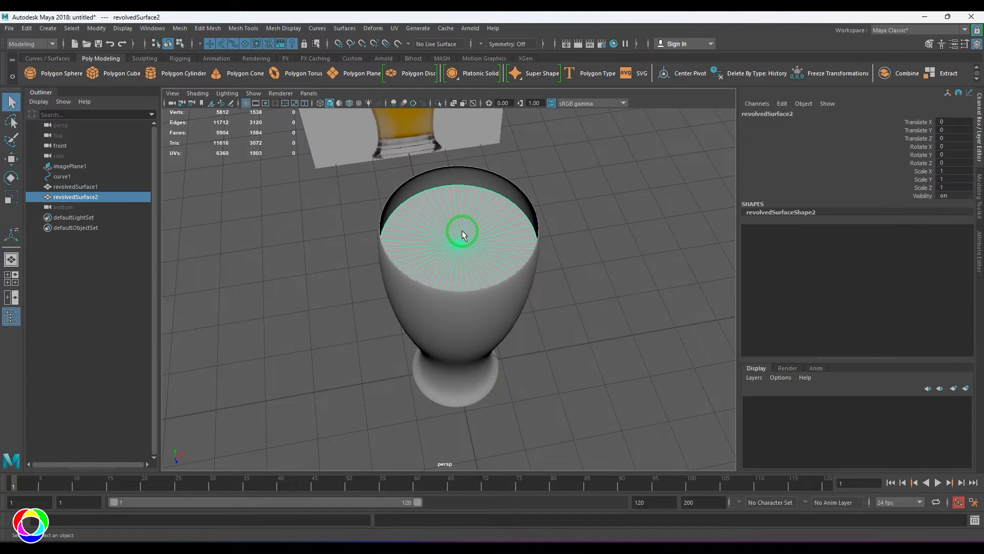
left_click(569, 264)
left_click_drag(569, 264, 534, 254, "alt")
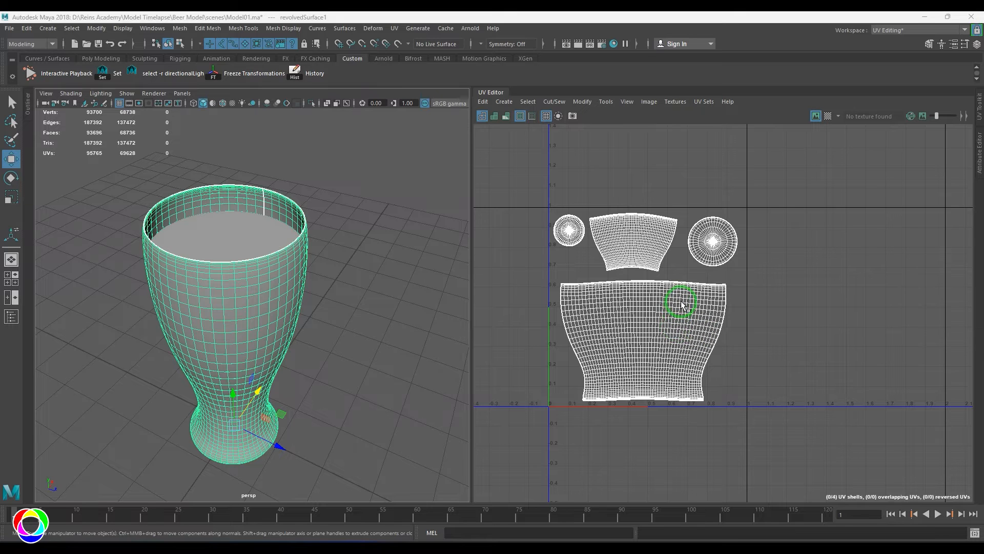
- Examine the glass's UV shells in the UV Editor and the Budweiser logo placed over the UV layout in Photoshop
scroll(659, 318, "up", 2)
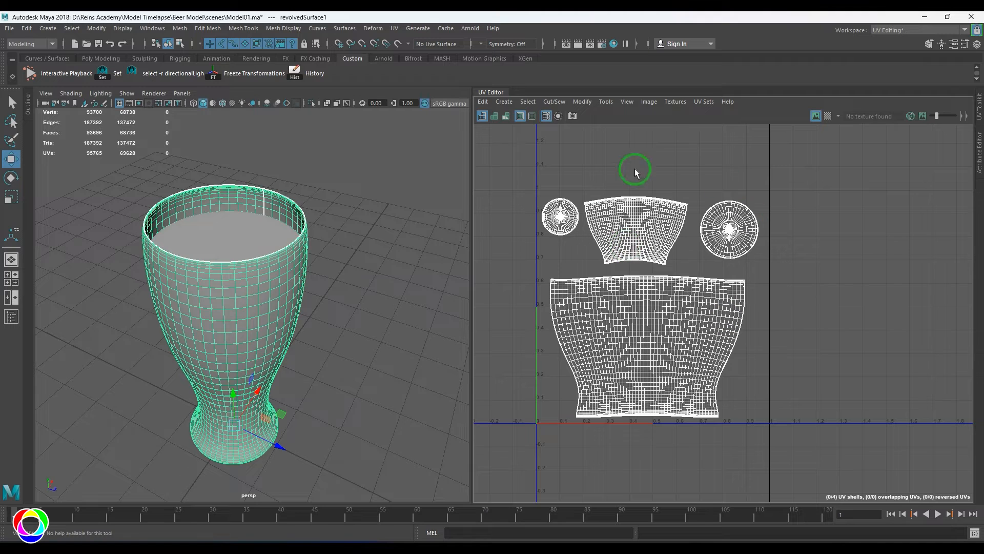
scroll(659, 363, "up", 2)
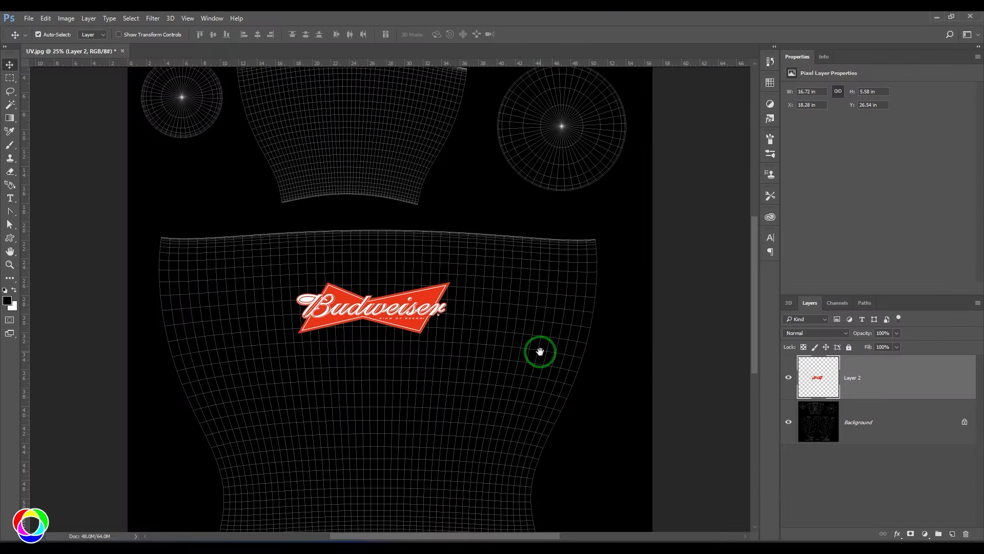
left_click_drag(539, 350, 615, 263)
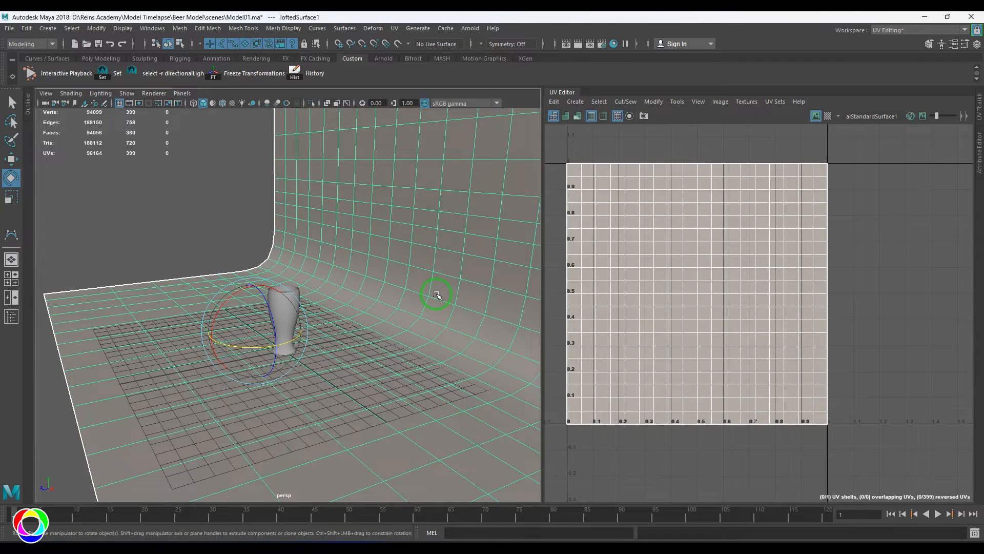
- Select the glass standing before the curved backdrop and look through the persp1 camera
scroll(436, 294, "down", 8)
left_click_drag(418, 300, 301, 316, "alt")
scroll(435, 347, "up", 8)
scroll(286, 320, "up", 7)
left_click(302, 301)
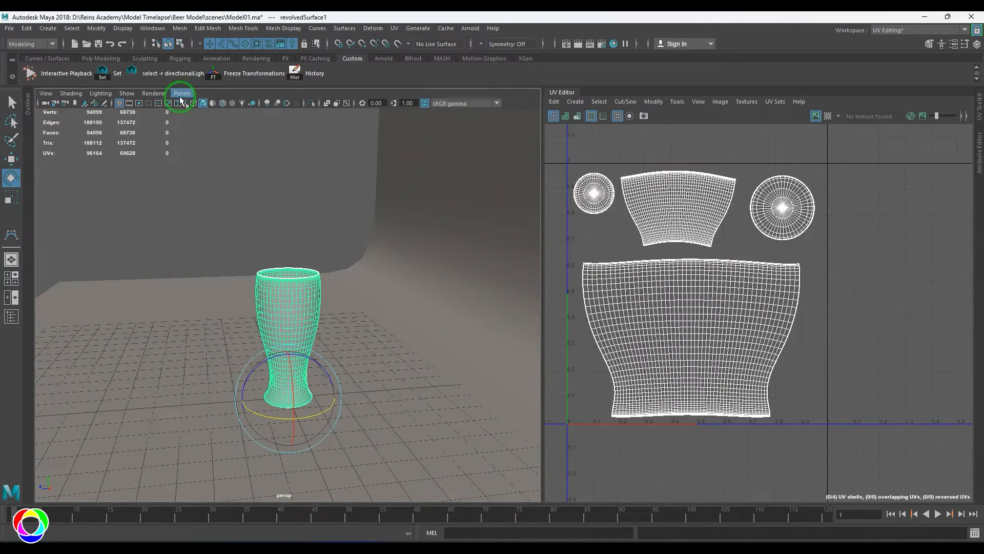
left_click(182, 93)
mouse_move(234, 106)
left_click(322, 113)
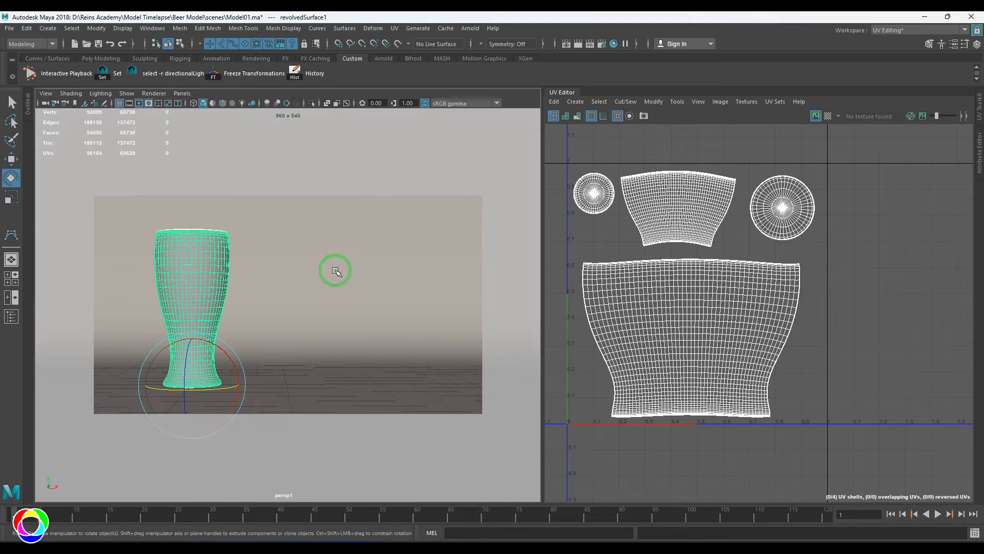
- Select the curved backdrop and switch the workspace from UV Editing to Maya Classic
left_click(335, 270)
left_click(204, 286)
left_click(422, 329)
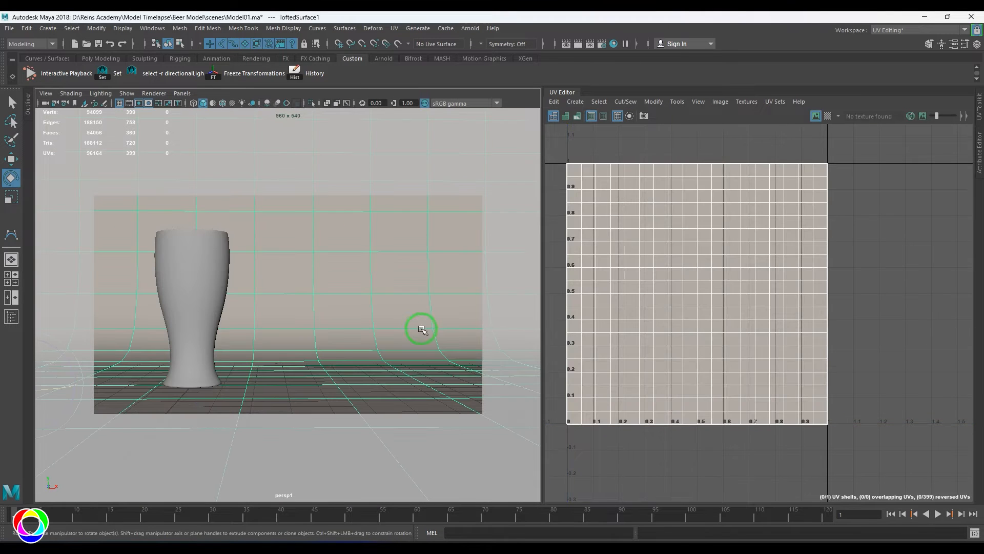
left_click(900, 30)
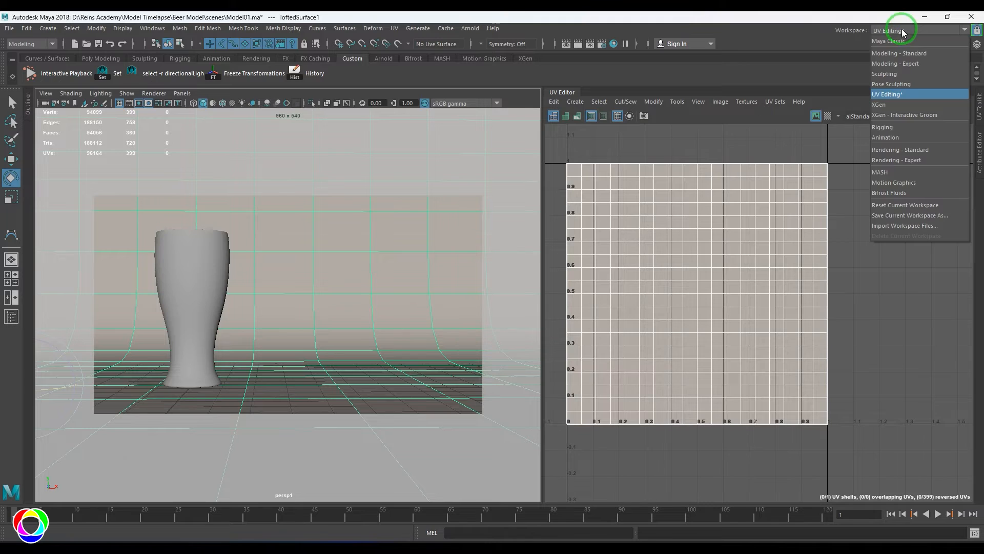
left_click(903, 42)
- Select the glass mesh and assign it a new Arnold aiStandardSurface material
left_click(458, 266)
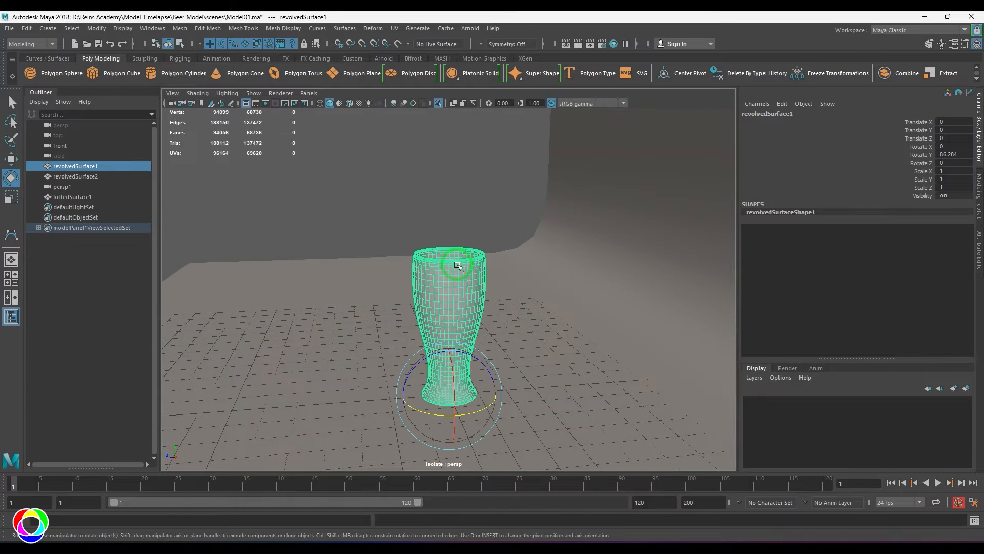
right_click_drag(470, 280, 473, 281)
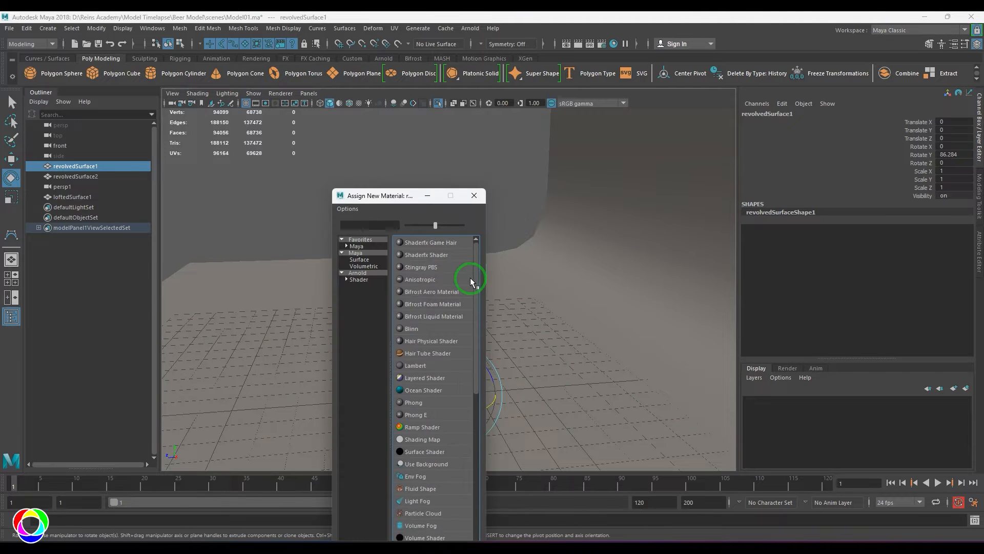
left_click(359, 279)
left_click(423, 316)
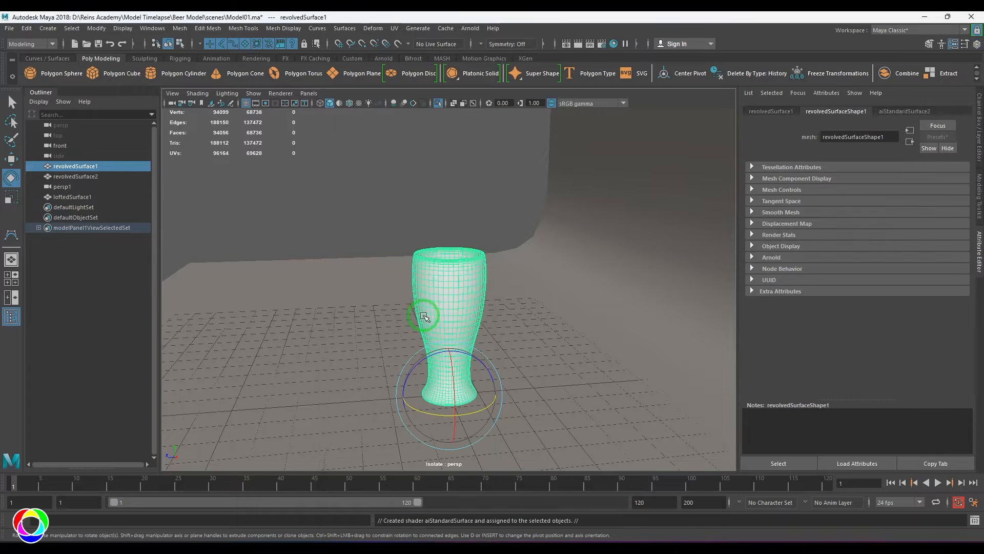
- Rename the glass's new aiStandardSurface material to glass_shader
left_click(902, 110)
left_click_drag(885, 138, 672, 118)
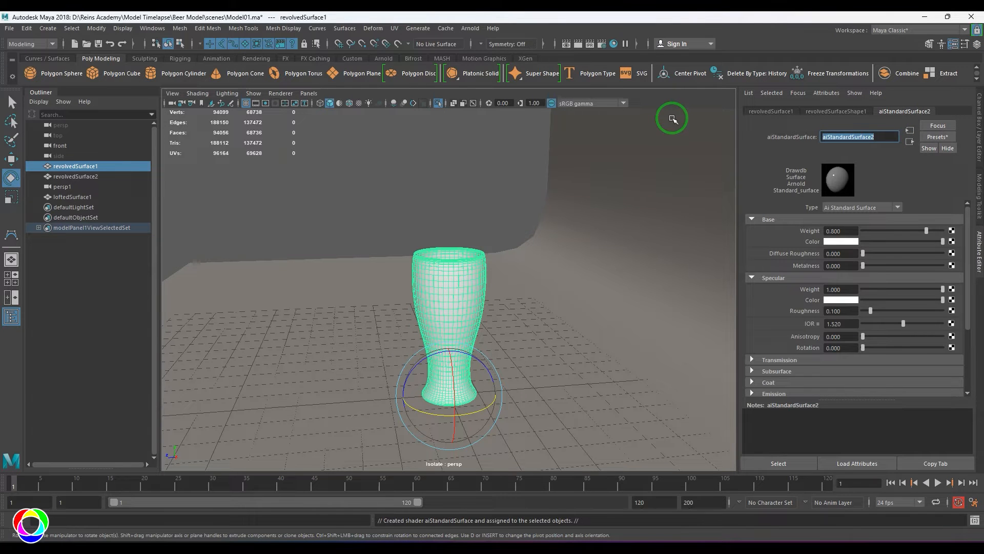
type("glass_shader")
key("Return")
- Look through the persp1 camera and map the BeerGlass_Color.png file texture to glass_shader's base color
left_click(310, 94)
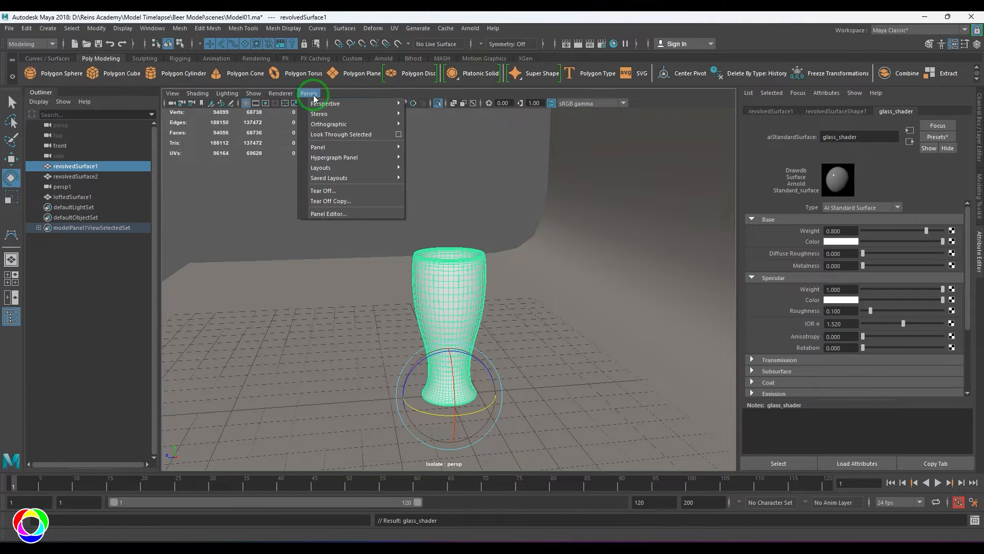
mouse_move(359, 103)
left_click(460, 114)
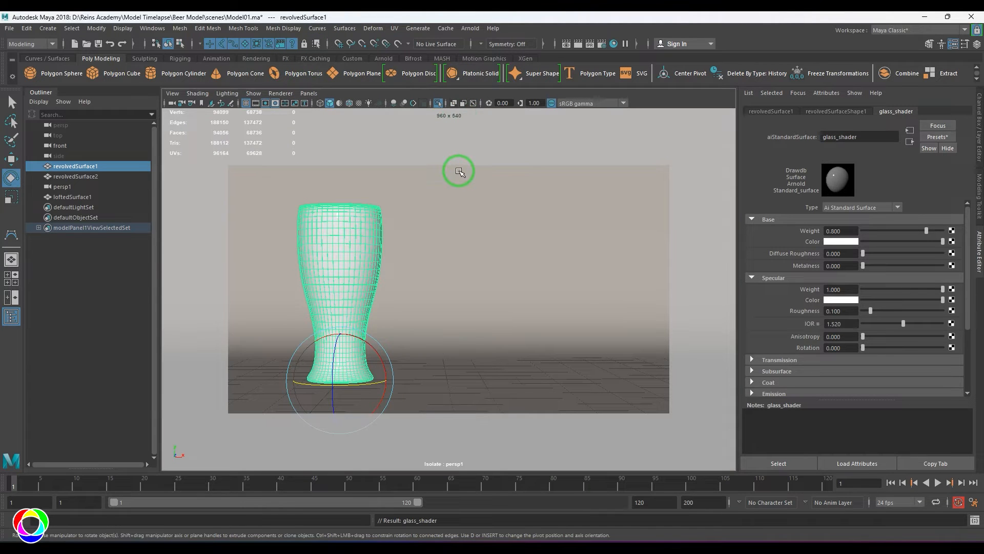
left_click(952, 242)
left_click(652, 215)
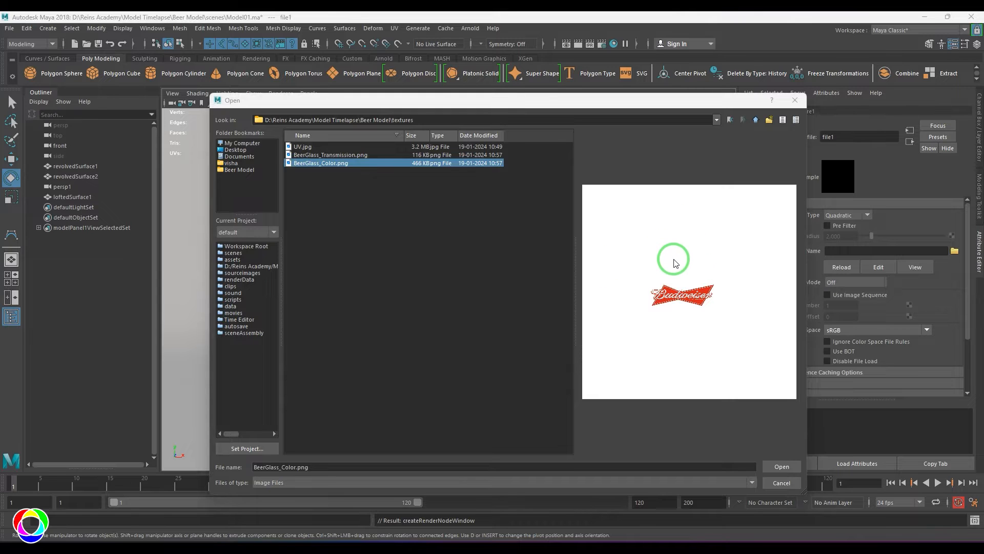
left_click(792, 467)
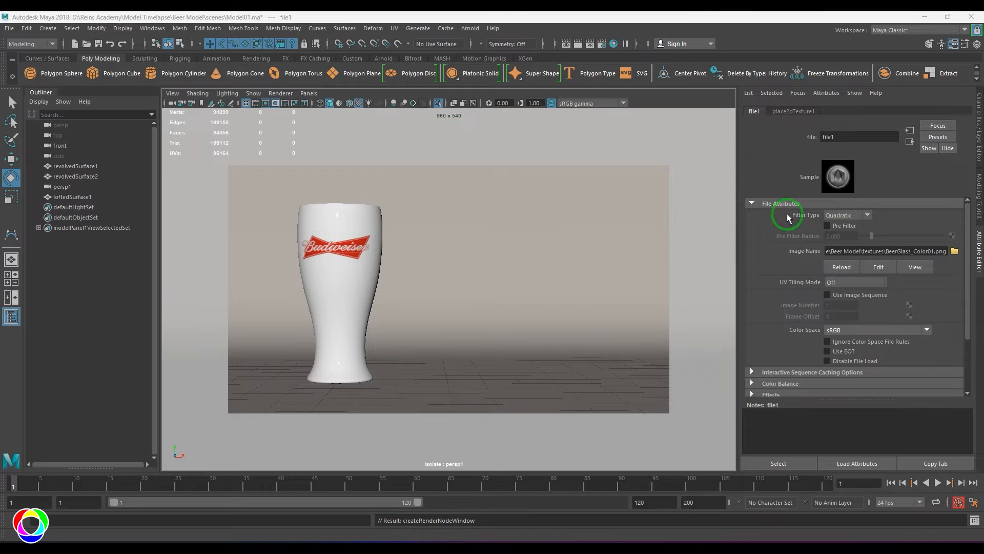
- Return to the persp view, switch to the Rendering menu set and create an Arnold area light
left_click(308, 93)
mouse_move(359, 103)
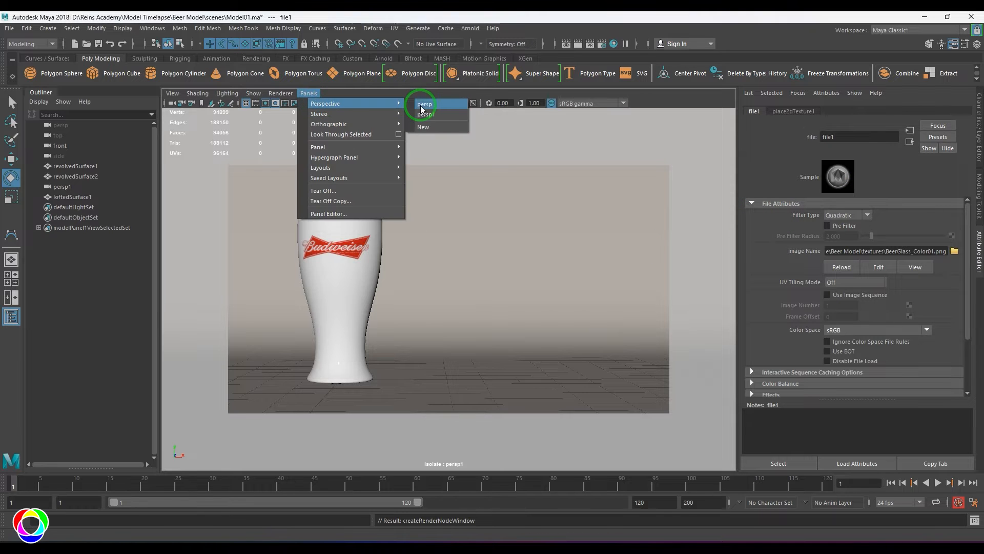
left_click(421, 106)
scroll(437, 293, "down", 6)
left_click_drag(437, 293, 520, 296, "alt")
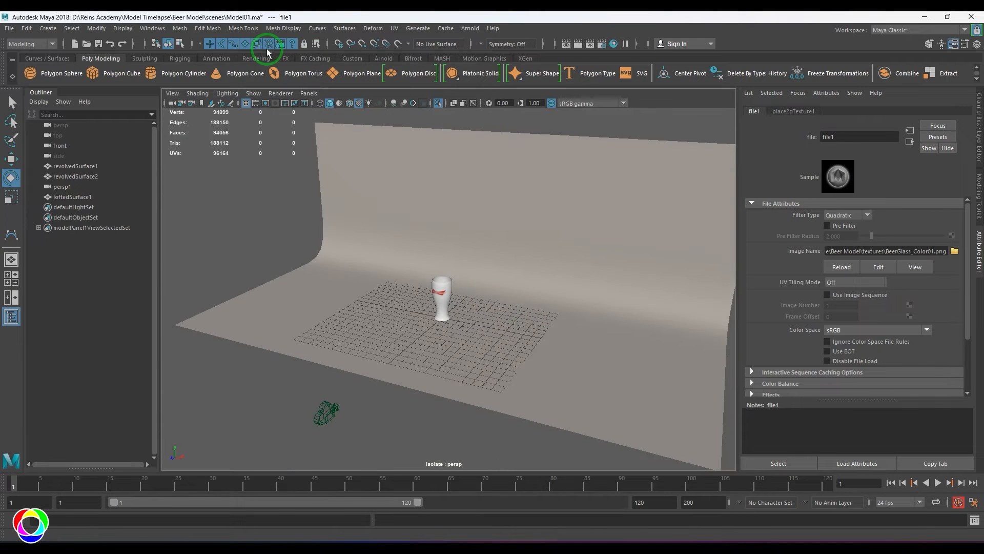
left_click(31, 44)
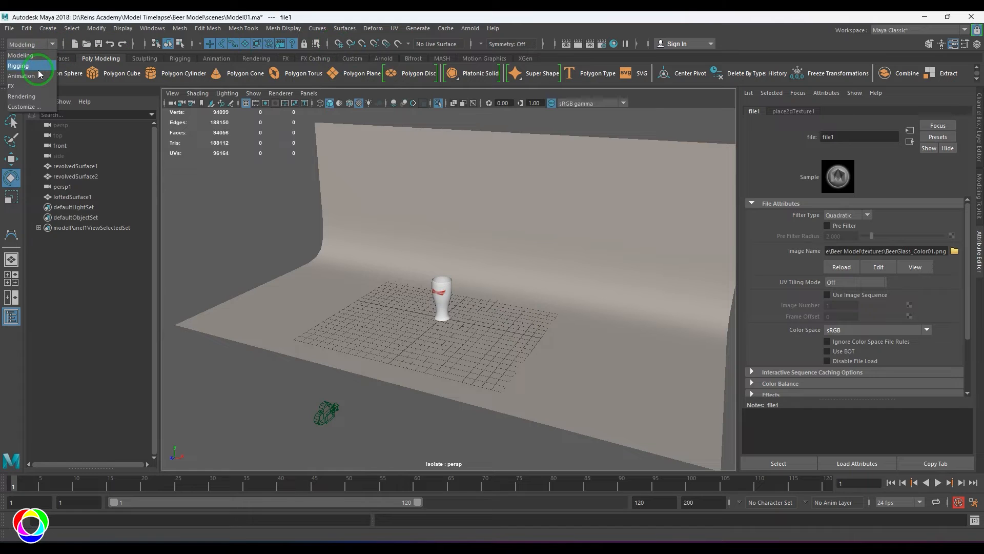
left_click(32, 97)
left_click(364, 28)
mouse_move(438, 82)
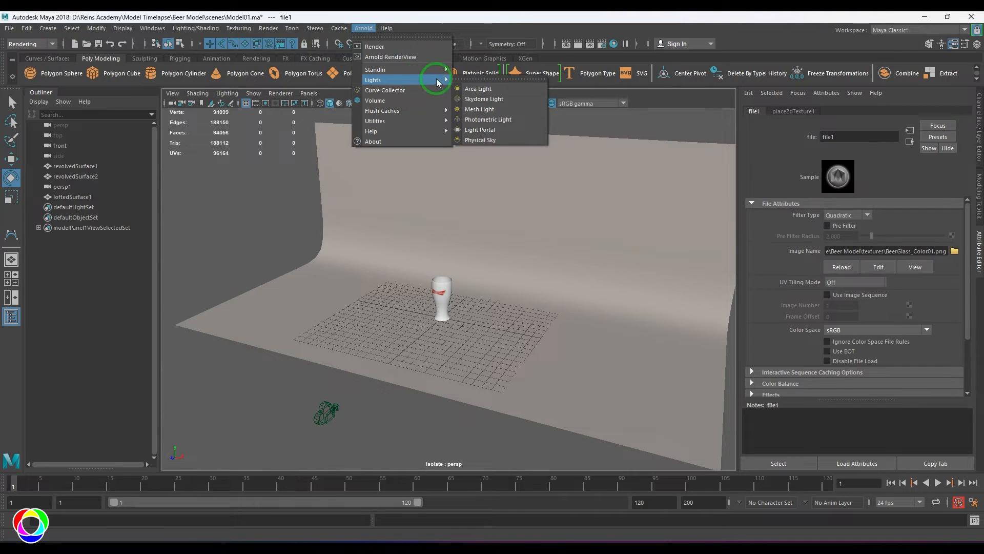
left_click(477, 89)
- Move the area light out to one side of the backdrop, rotate it toward the glass and enlarge it
left_click_drag(451, 169, 417, 231, "alt")
right_click_drag(528, 364, 531, 389, "alt")
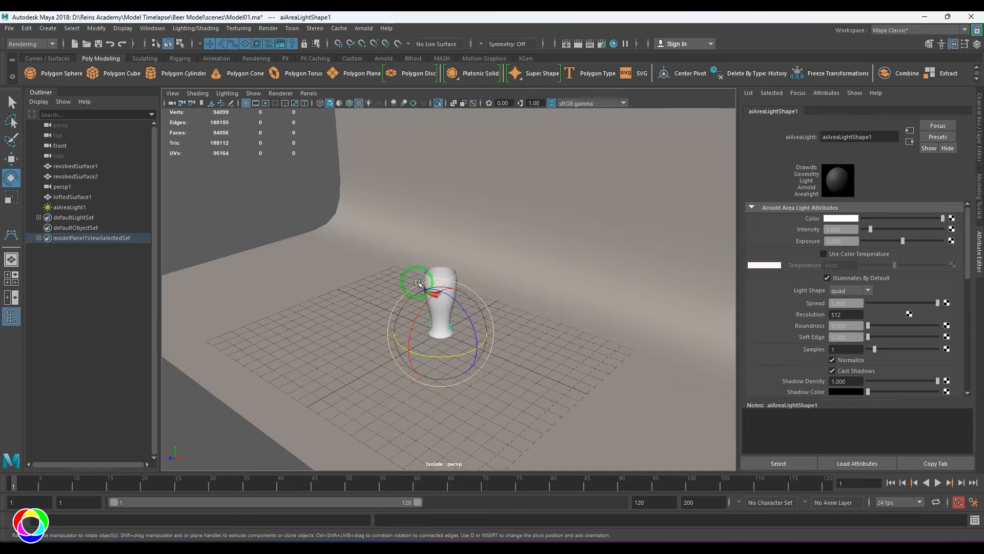
right_click_drag(488, 334, 464, 334, "alt")
middle_click_drag(464, 333, 595, 334, "alt")
left_click_drag(595, 333, 610, 352, "alt")
key("w")
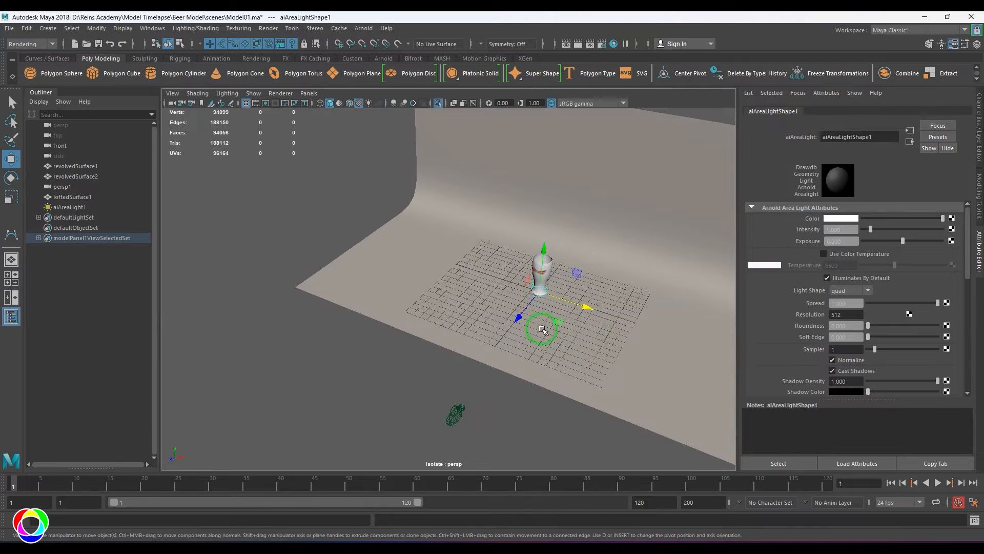
left_click_drag(518, 316, 429, 288)
key("e")
key("r")
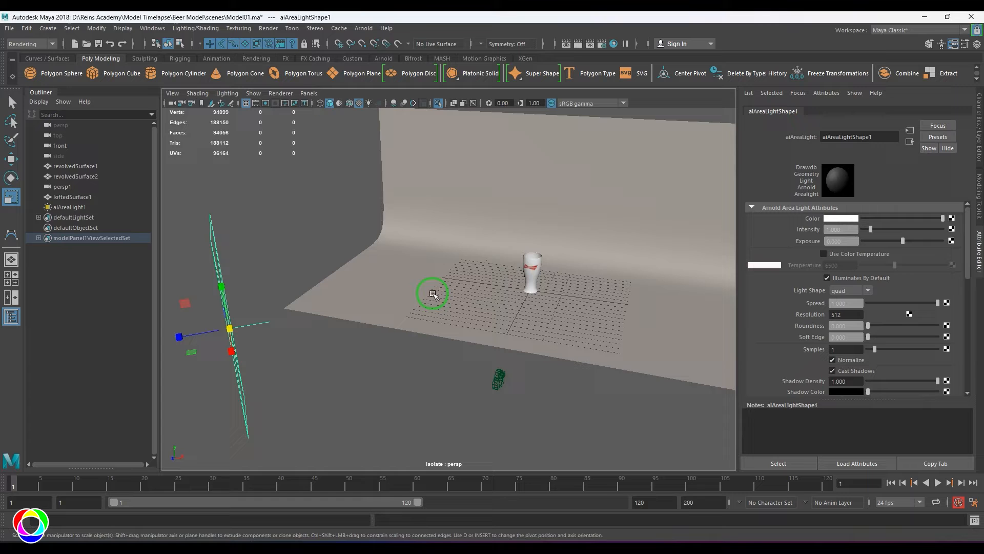
- Look through the persp1 camera and set the area light's exposure to 10
left_click(309, 92)
mouse_move(338, 103)
left_click(439, 115)
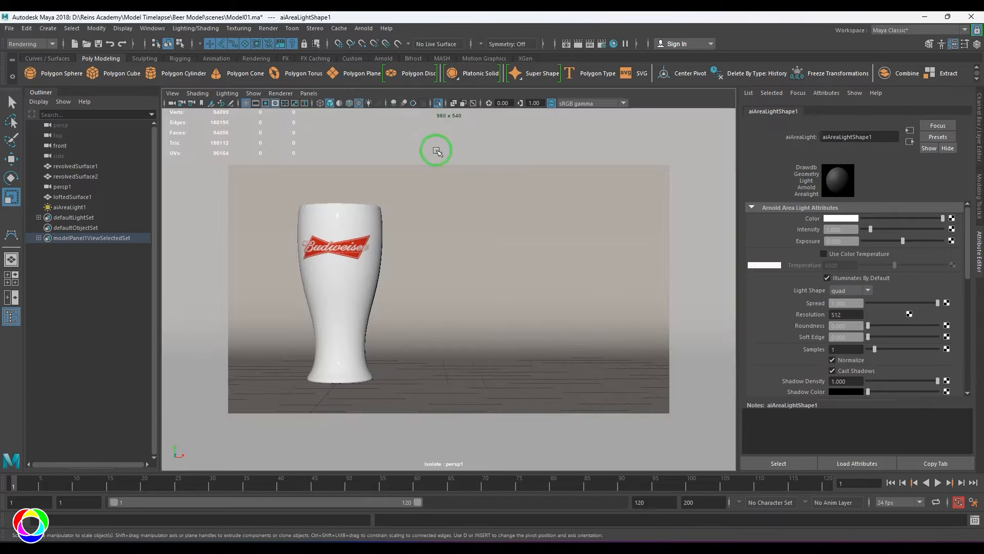
left_click(840, 241)
key("Return")
- Start a render of the persp1 camera view in the Arnold RenderView
left_click(363, 28)
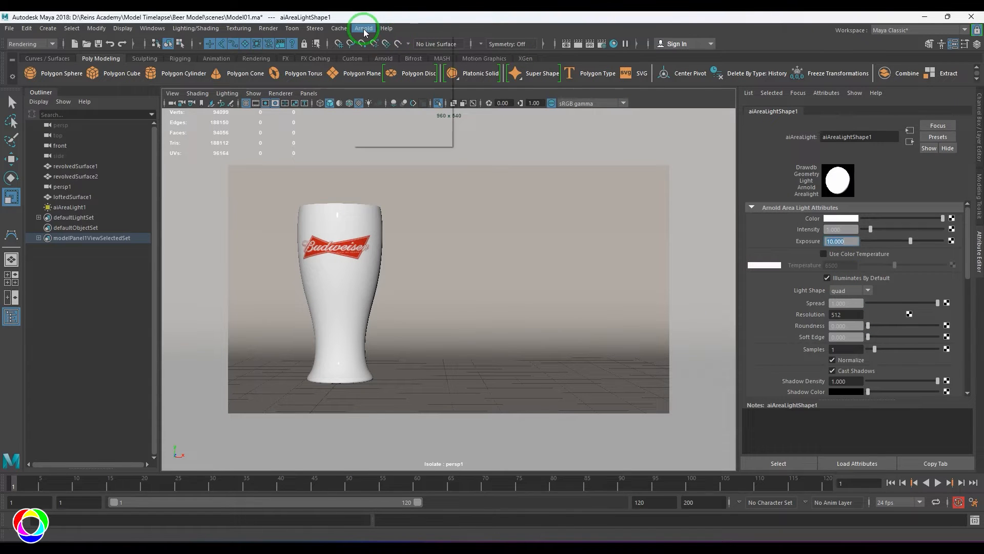
left_click(370, 42)
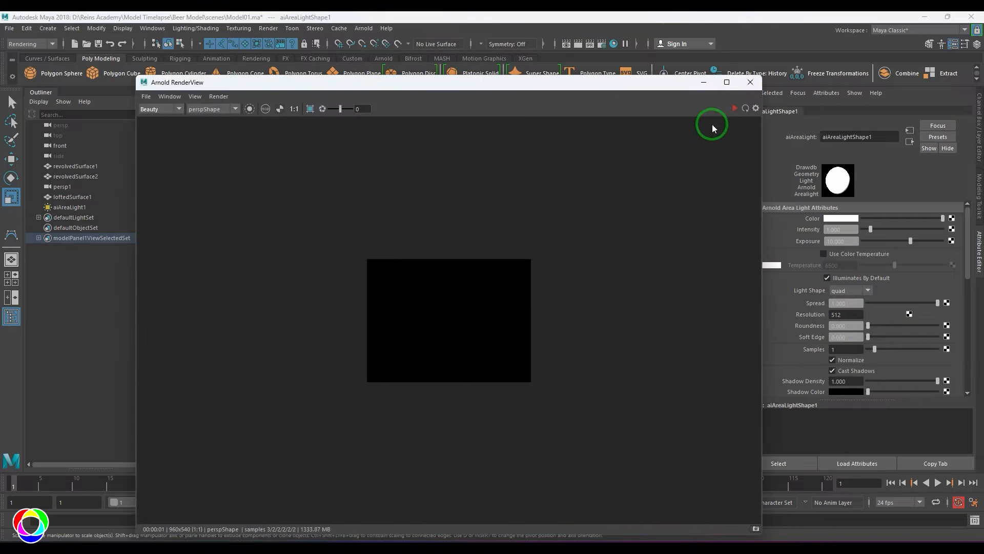
left_click(733, 108)
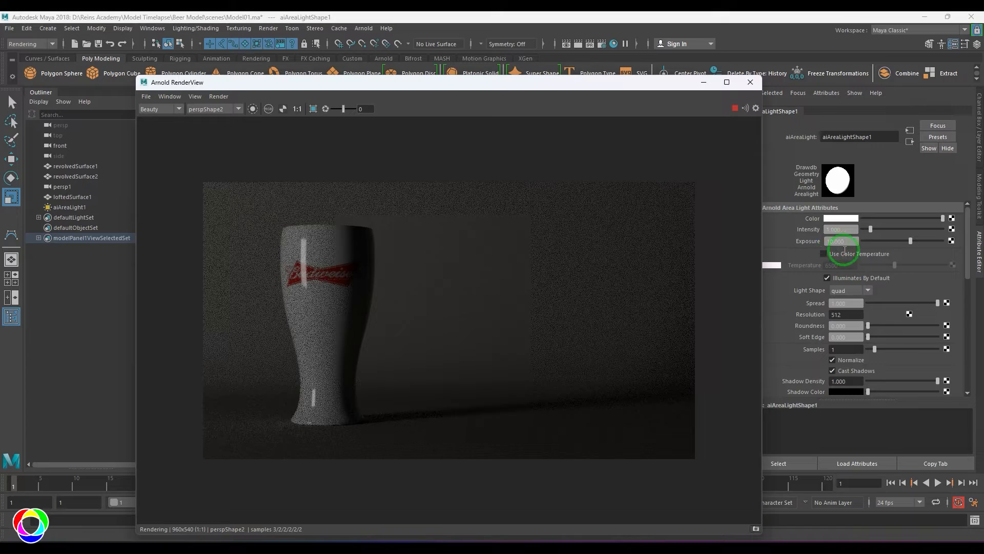
- Try an exposure of 15 on the area light, then set it to 13
left_click_drag(849, 241, 792, 238)
type("15")
key("Return")
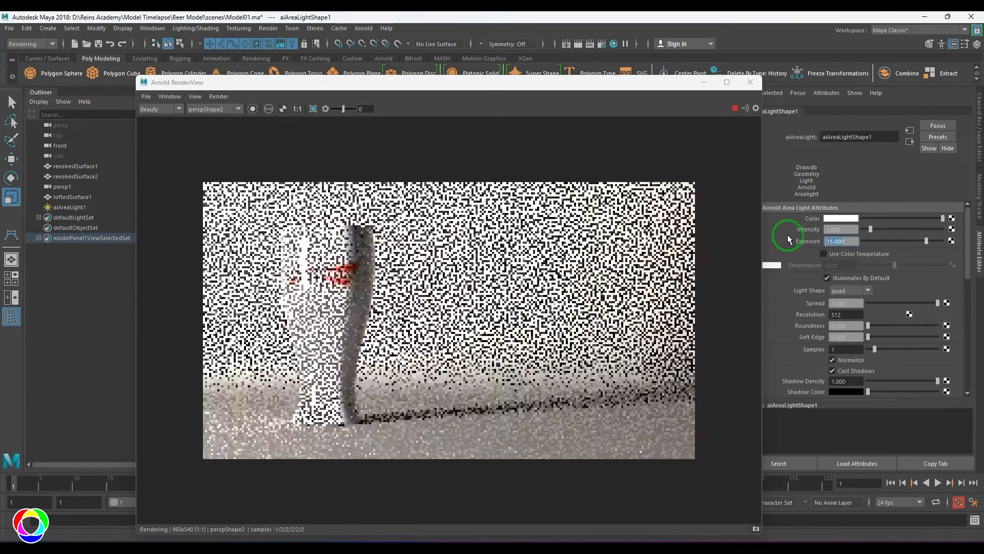
type("13")
key("Return")
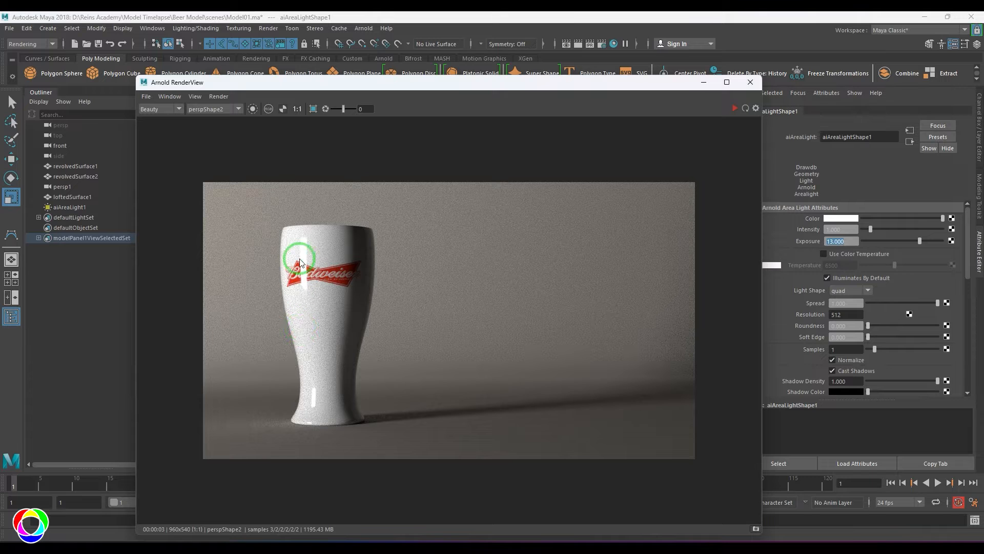
- Move the render window aside, return to the persp view and duplicate the area light
left_click_drag(553, 86, 870, 218)
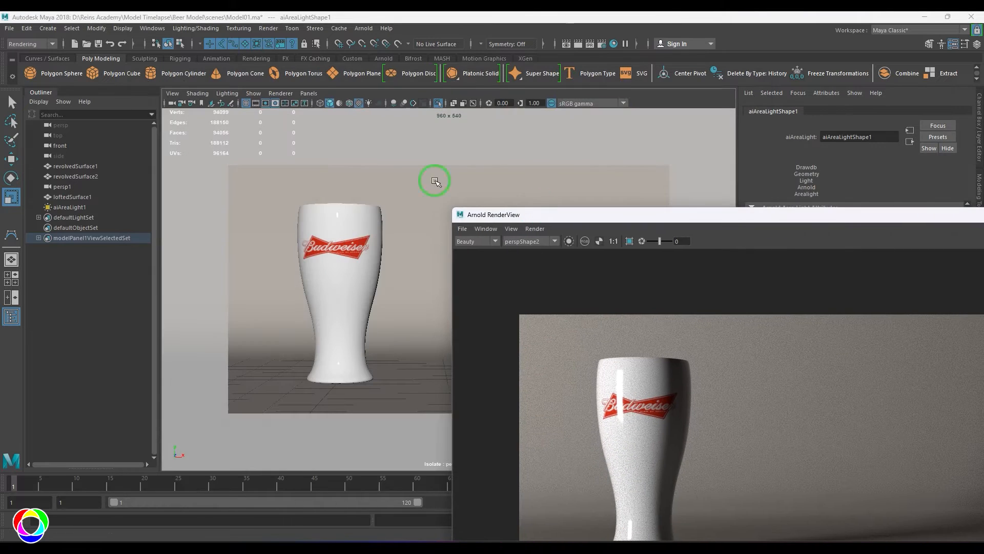
left_click(308, 93)
mouse_move(358, 104)
left_click(435, 104)
scroll(389, 207, "down", 5)
left_click_drag(339, 231, 250, 272, "alt")
key("w")
key("ctrl+d")
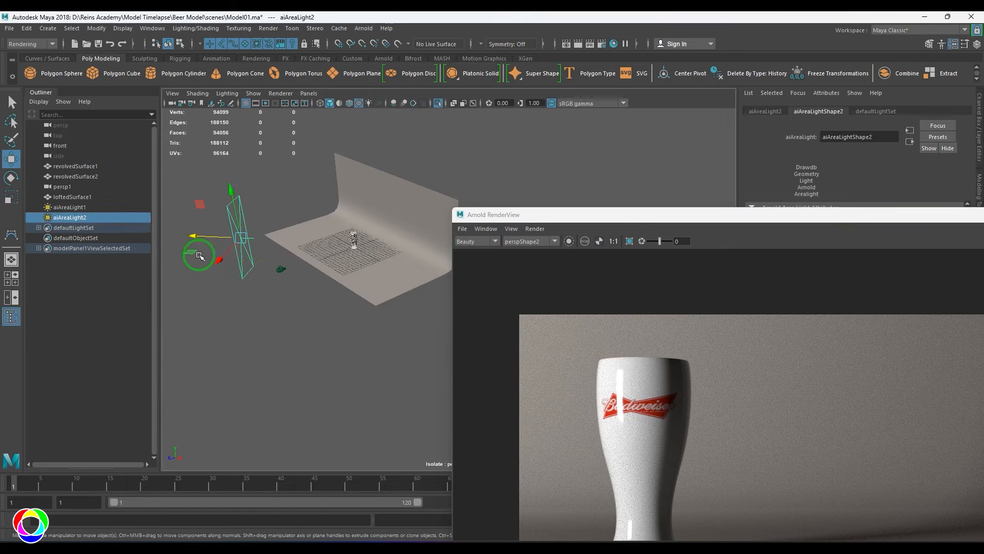
- Move the duplicated area light to the opposite side of the glass, adjusting its rotation and scale
left_click_drag(199, 254, 413, 279)
key("e")
key("r")
key("w")
- Render the scene again, try an exposure of 10 on the second area light, then set it to 11 and stop the render
left_click_drag(595, 223, 274, 87)
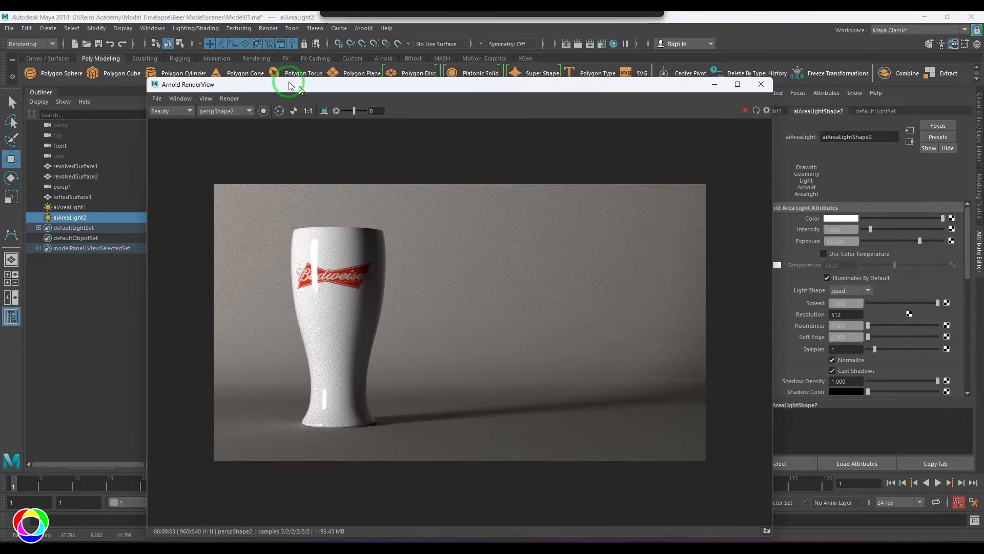
left_click(728, 104)
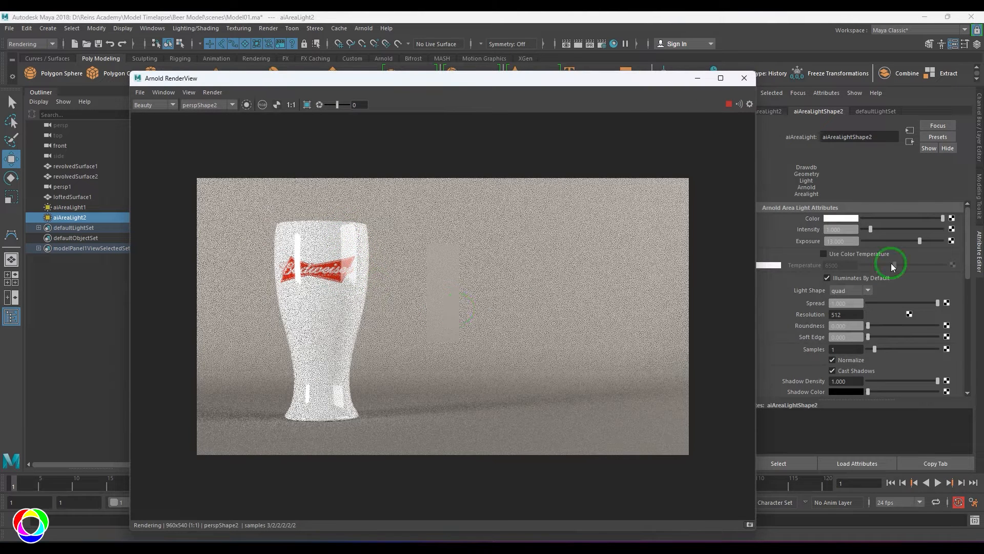
left_click(841, 241)
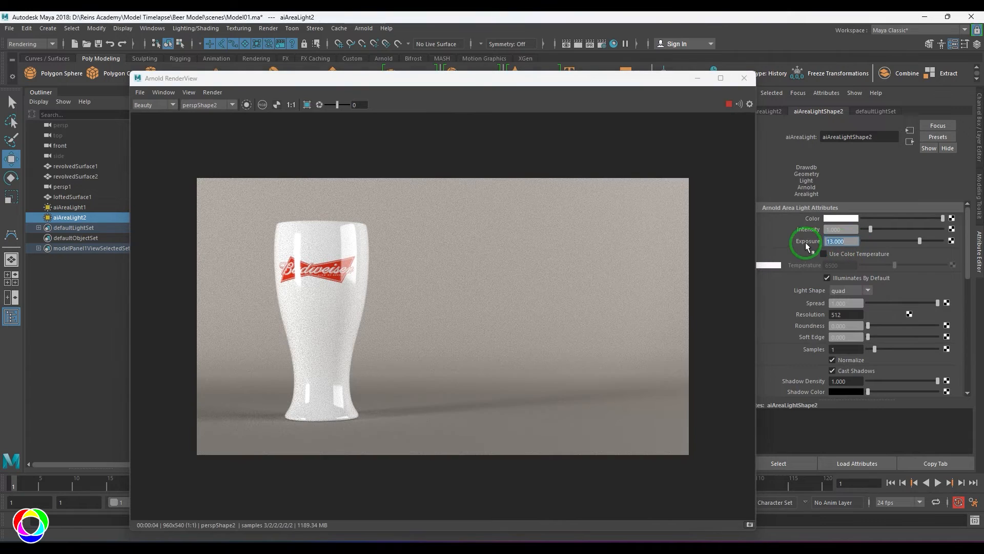
type("10")
key("Return")
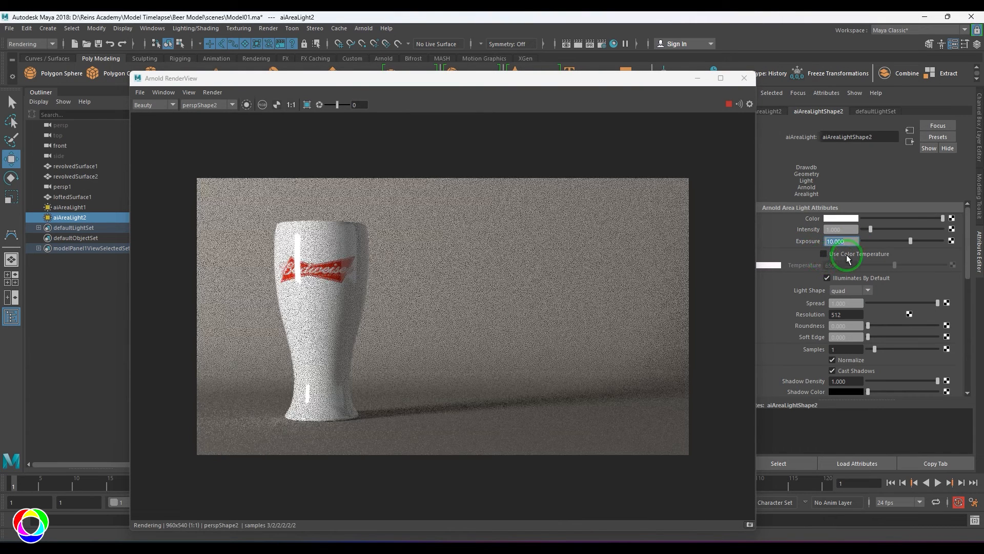
type("11")
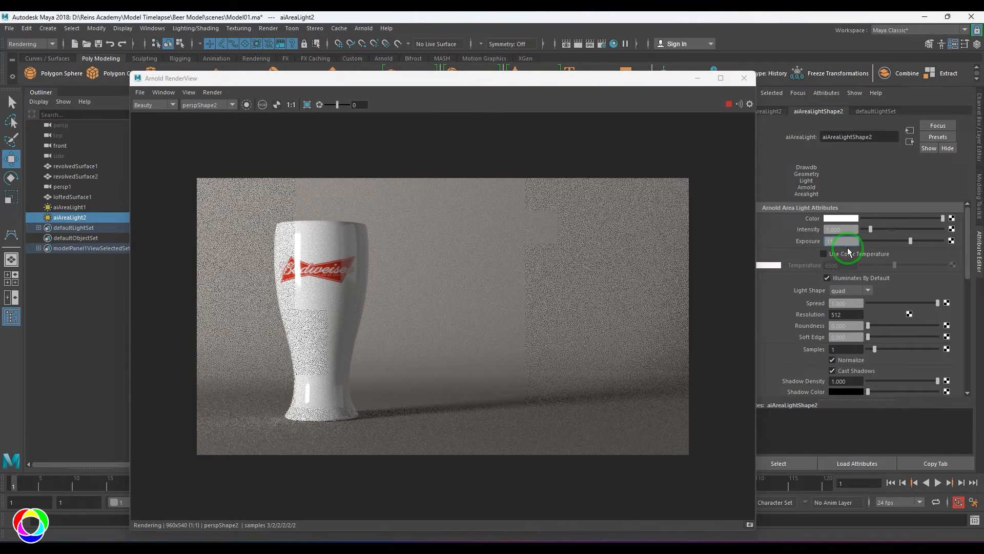
key("Return")
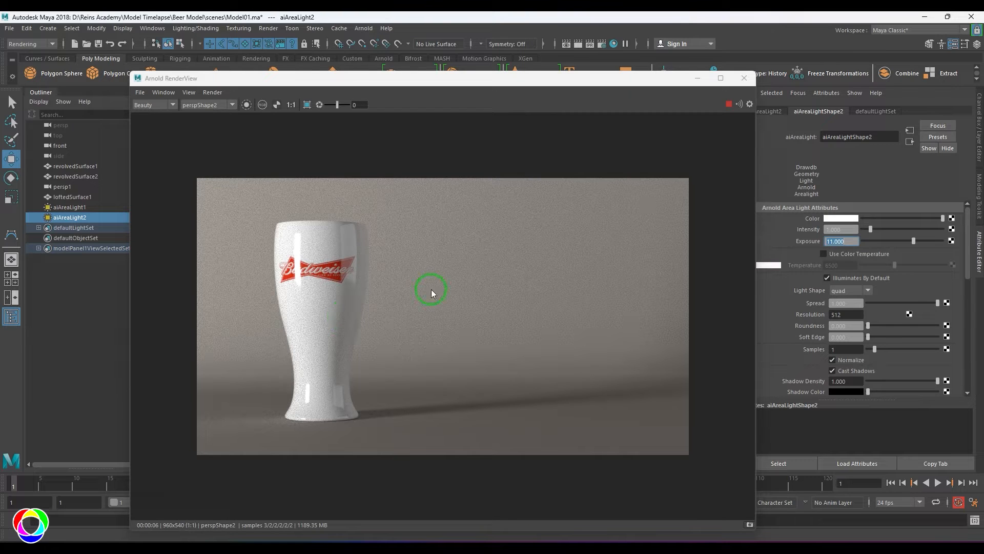
left_click(730, 105)
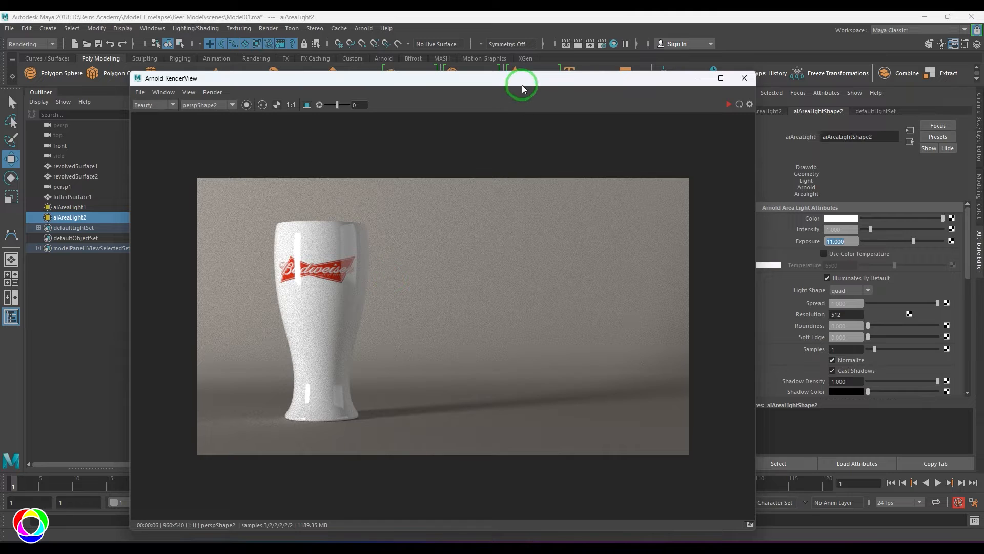
- Move the render window aside, select the glass, and set the transmission weight of glass_shader to 1
left_click_drag(521, 84, 424, 388)
scroll(314, 238, "up", 3)
scroll(272, 235, "down", 3)
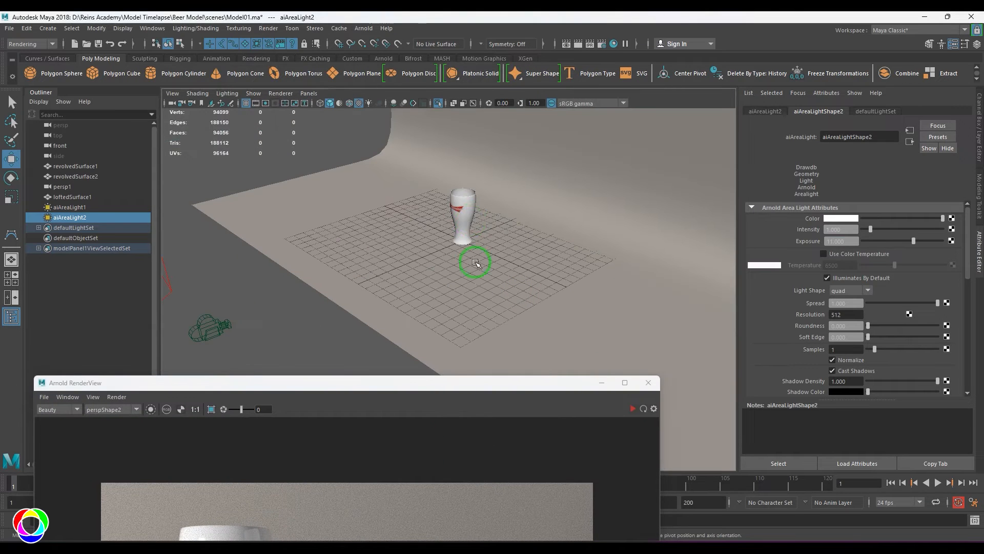
left_click(470, 221)
left_click(914, 111)
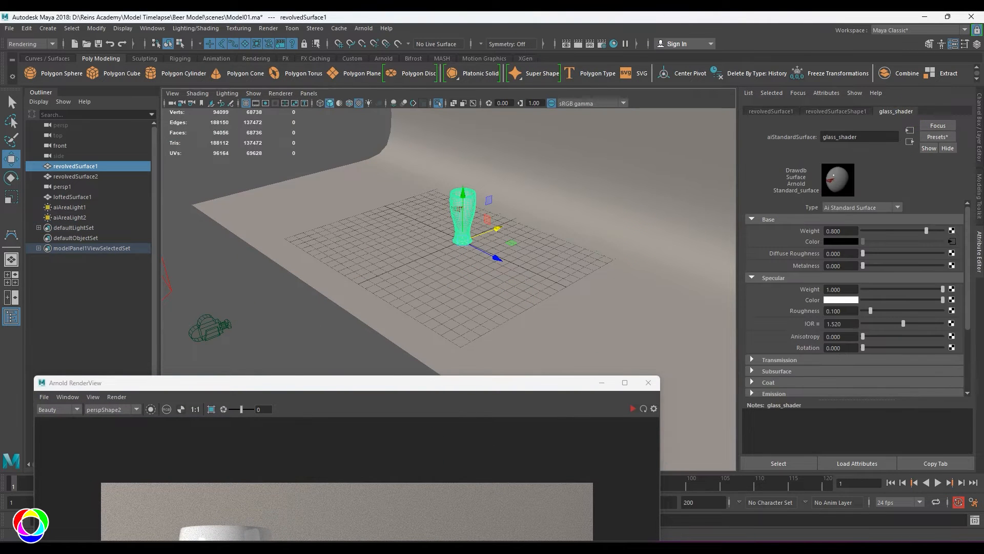
left_click(792, 360)
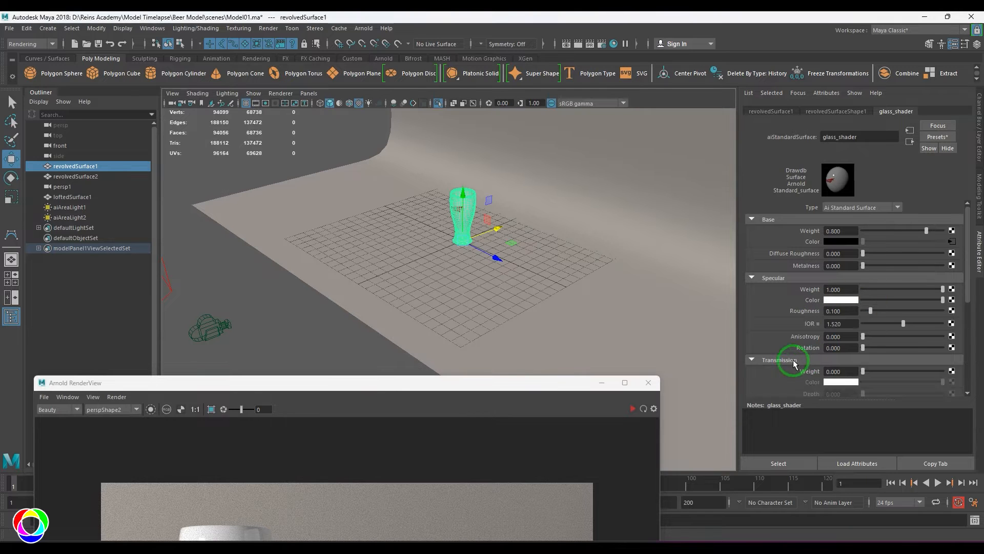
scroll(847, 329, "down", 3)
left_click_drag(865, 310, 945, 309)
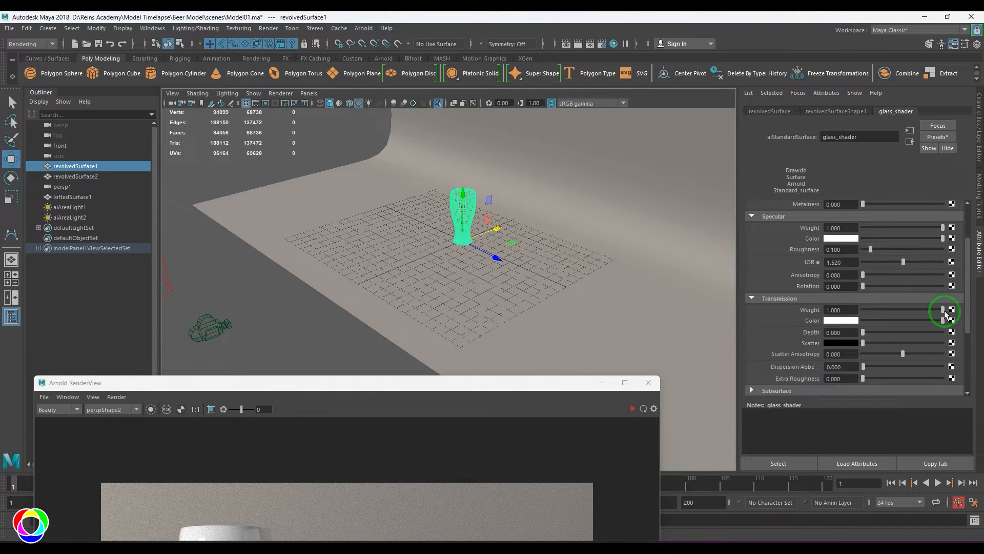
- Render the transparent glass, then change the shader's transmission color to black and render again
left_click_drag(485, 382, 521, 96)
left_click(667, 121)
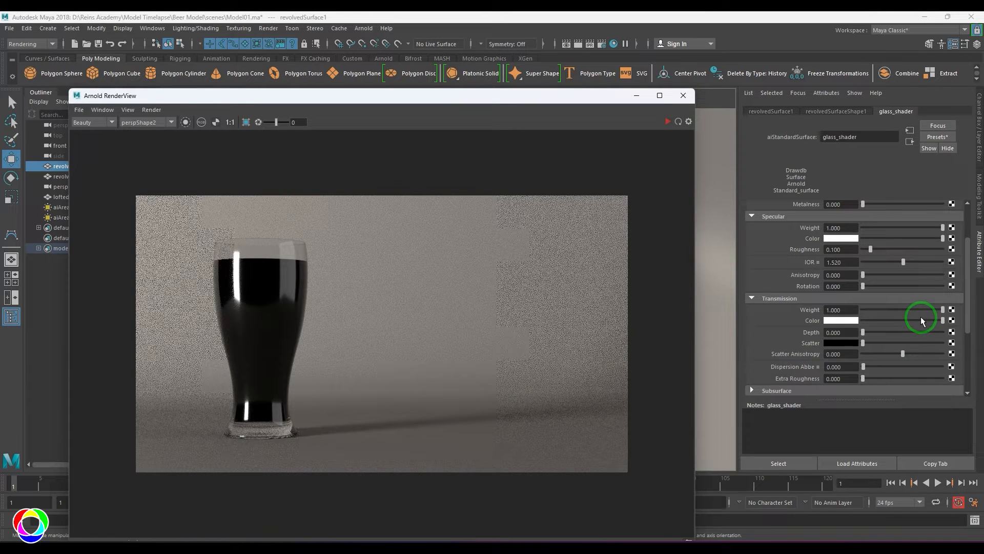
left_click_drag(923, 318, 828, 328)
left_click(667, 122)
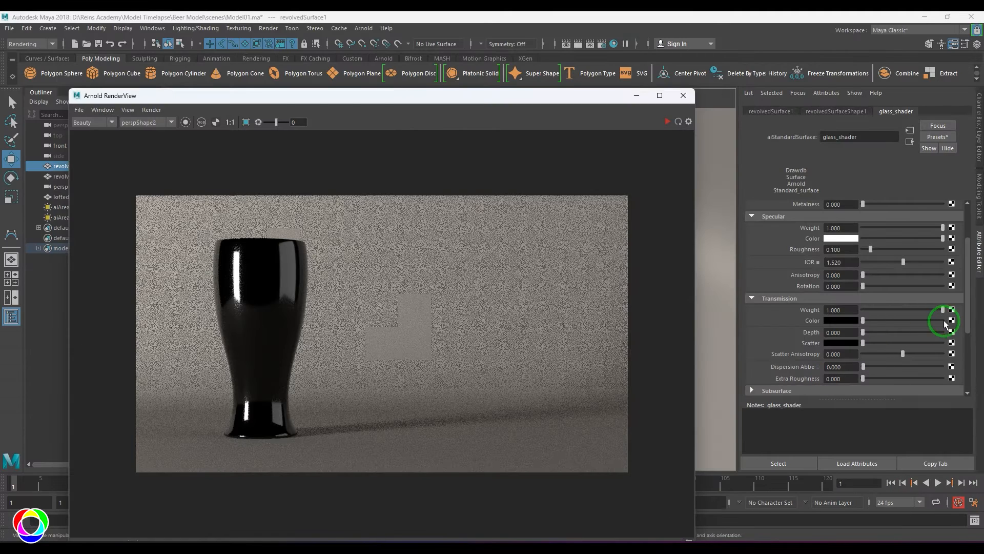
- Map a file texture to the transmission color of glass_shader and load BeerGlass_Transmission.png
left_click(948, 321)
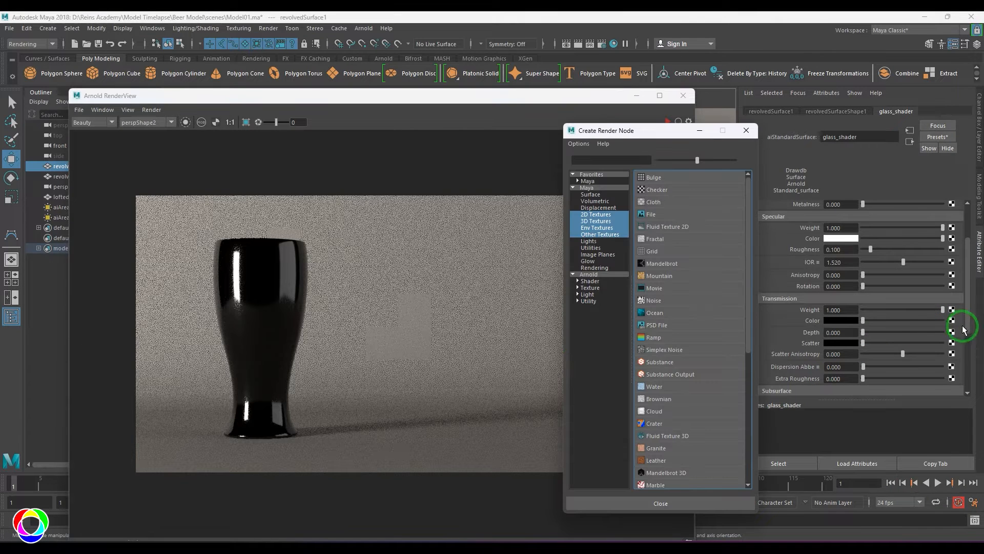
left_click(651, 214)
left_click(954, 251)
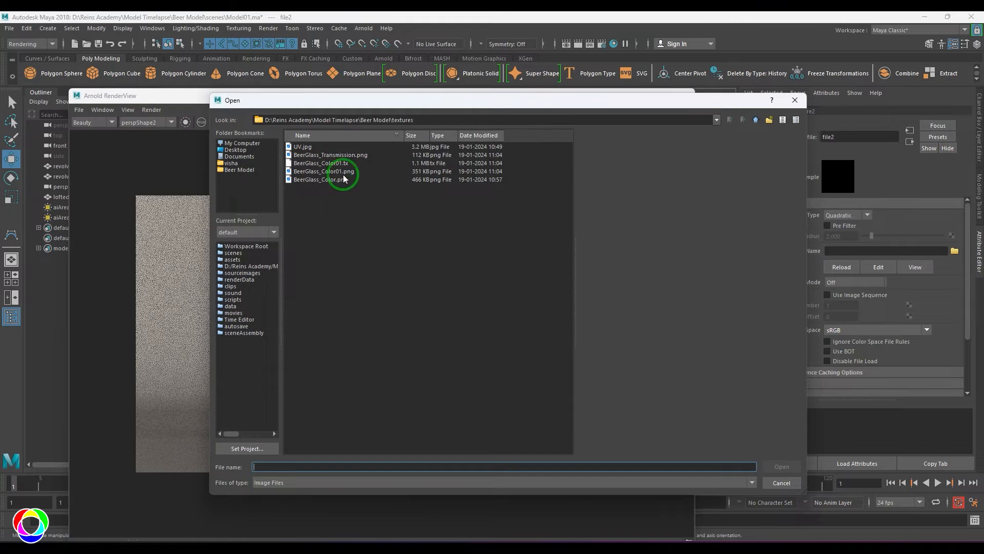
left_click(340, 155)
left_click(774, 466)
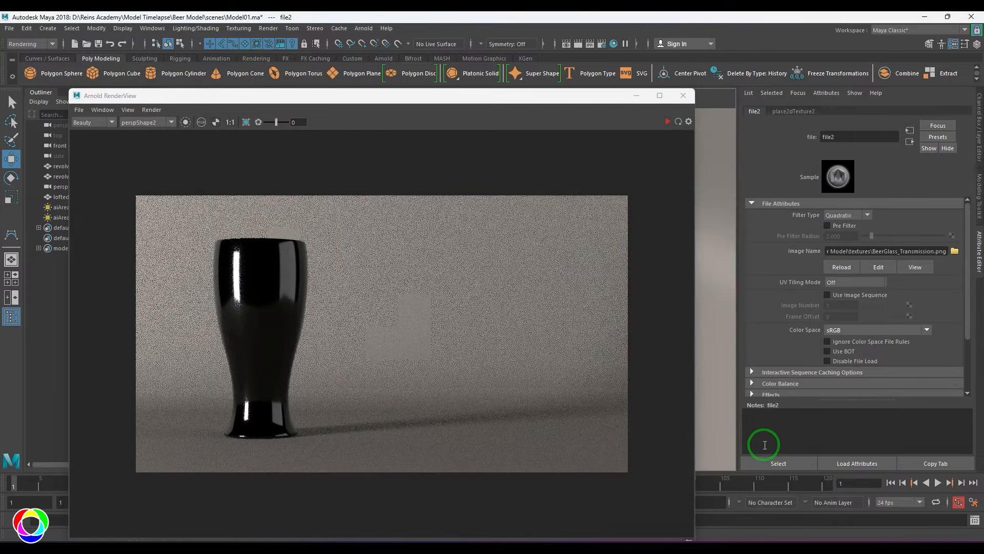
- Render the glass with the transmission map, then invert the texture in its effects settings
scroll(794, 360, "down", 3)
left_click(798, 334)
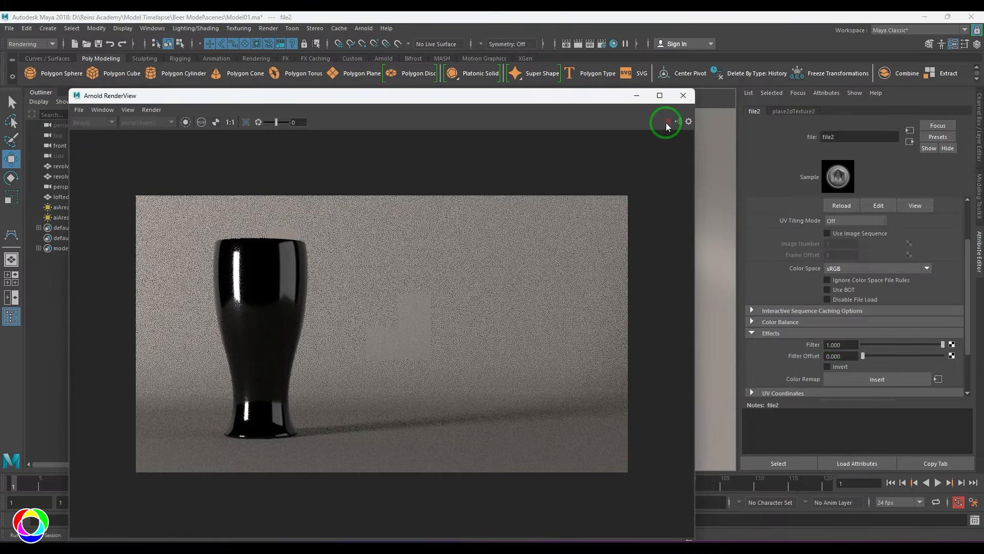
left_click(667, 122)
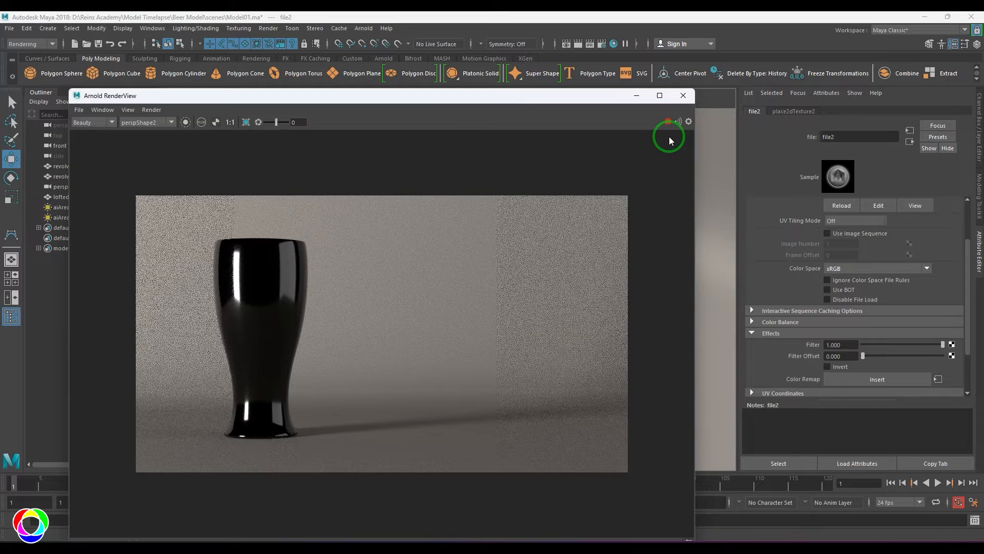
left_click(827, 367)
- Open the Hypershade, minimize the render window, and select the glass in the uncovered viewport
left_click(614, 44)
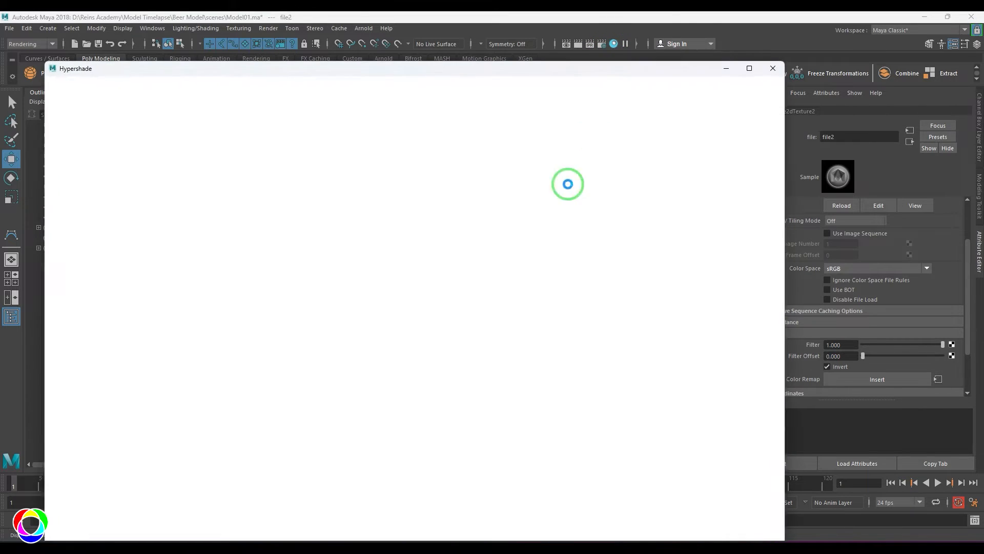
left_click_drag(389, 68, 501, 218)
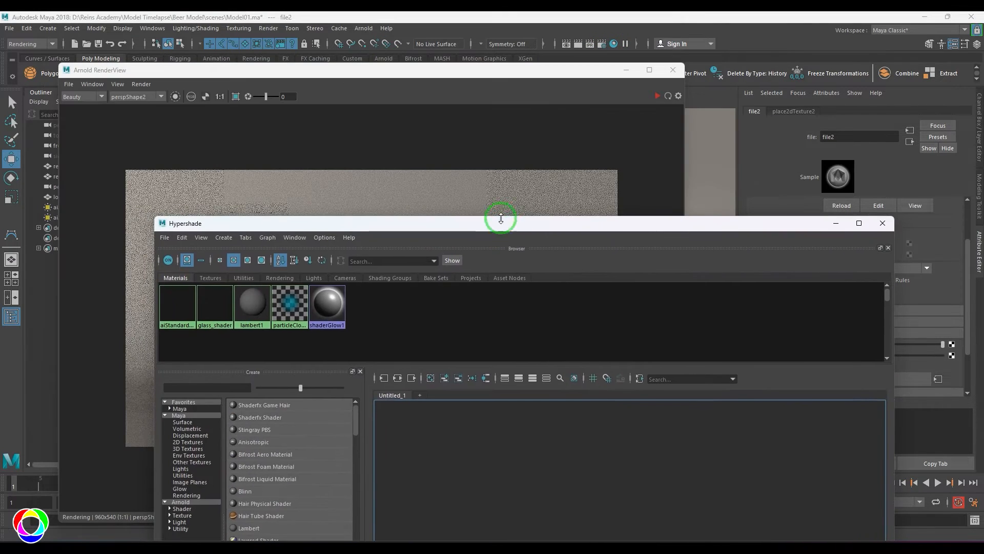
left_click(625, 70)
left_click_drag(357, 223, 358, 257)
left_click(446, 226)
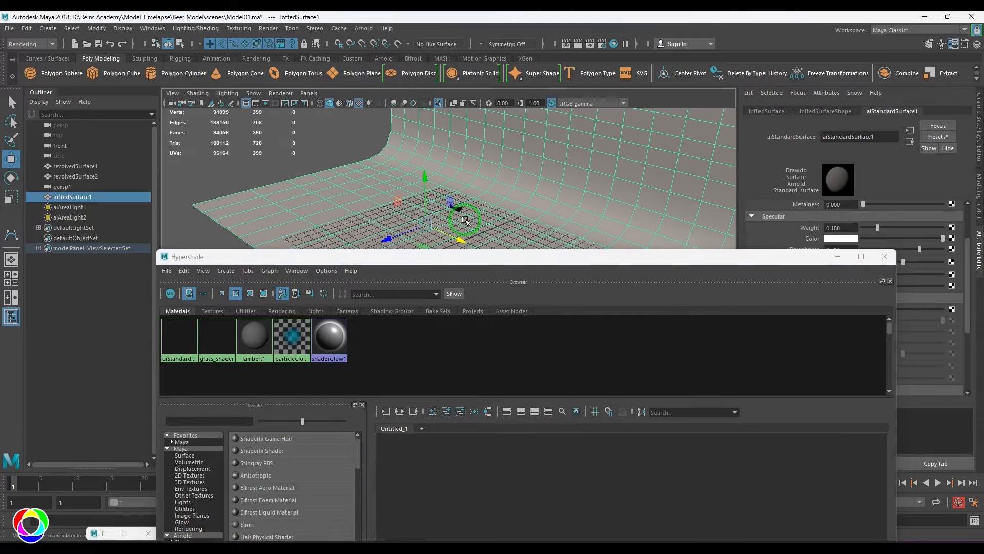
left_click(466, 220)
left_click_drag(468, 256, 468, 330)
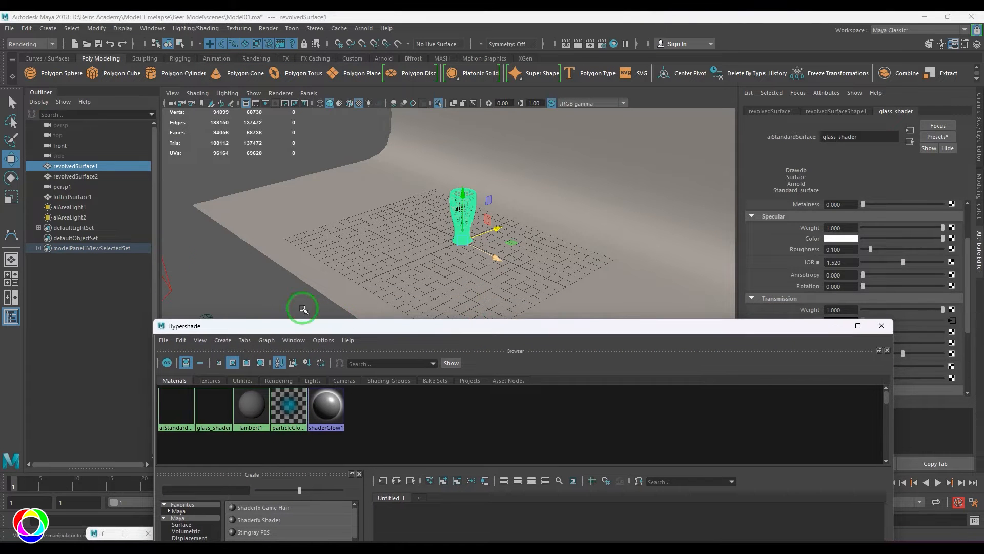
- Hide revolvedSurface2 and render the empty glass through the render camera
left_click(104, 176)
key("ctrl+h")
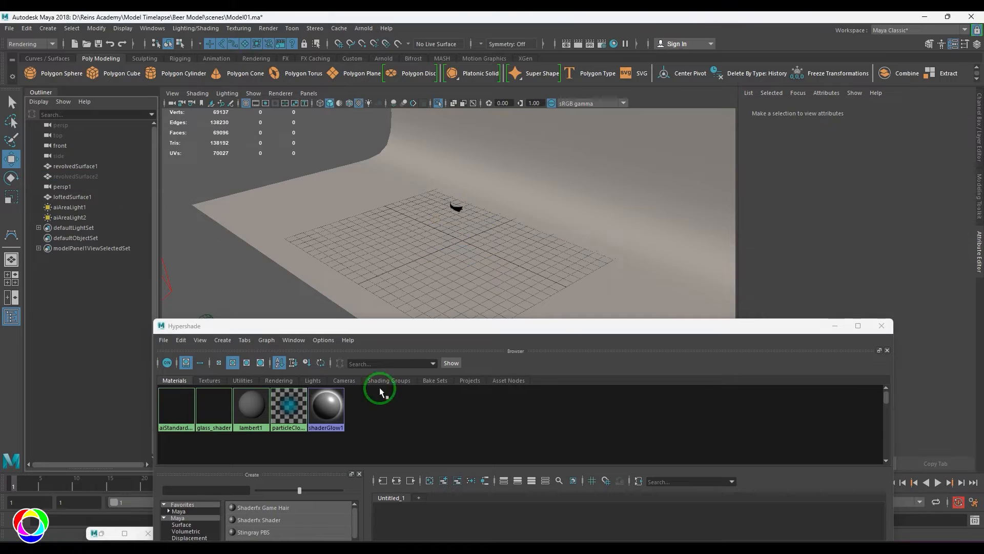
left_click(309, 93)
mouse_move(359, 103)
left_click(421, 115)
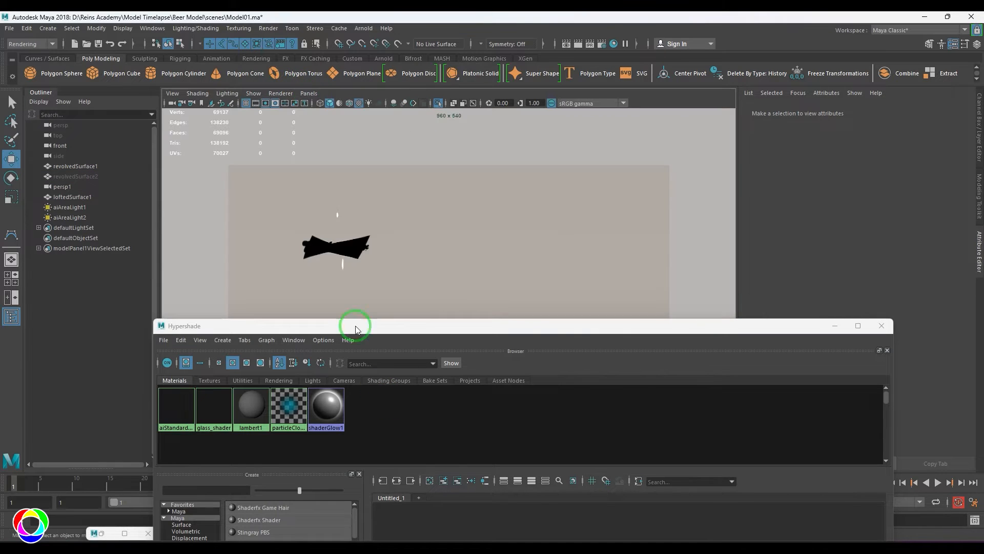
left_click(101, 533)
left_click(656, 96)
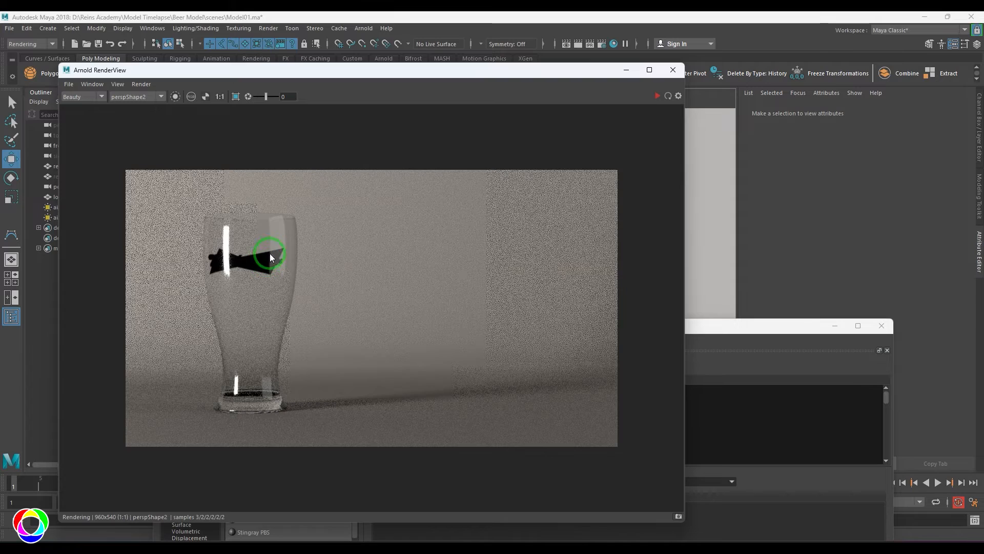
left_click(657, 96)
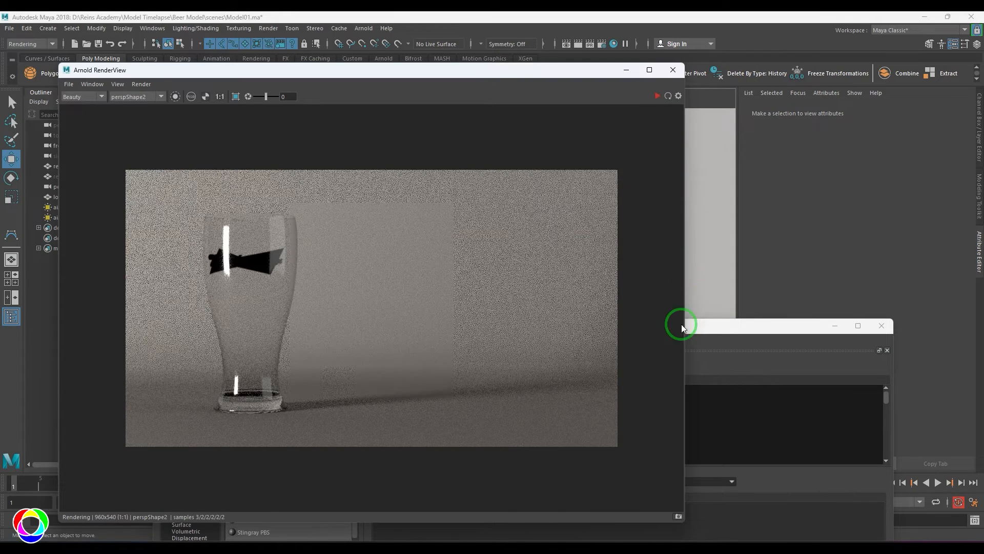
- Bring the Hypershade forward and graph the node network of glass_shader
left_click_drag(683, 328, 680, 72)
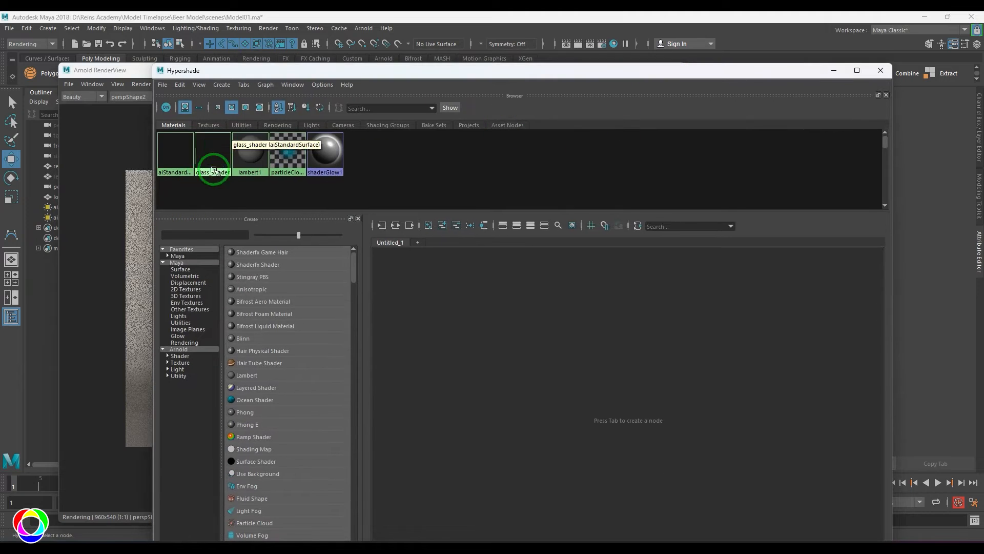
right_click_drag(214, 169, 210, 152)
middle_click_drag(583, 447, 616, 430, "alt")
scroll(584, 410, "up", 2)
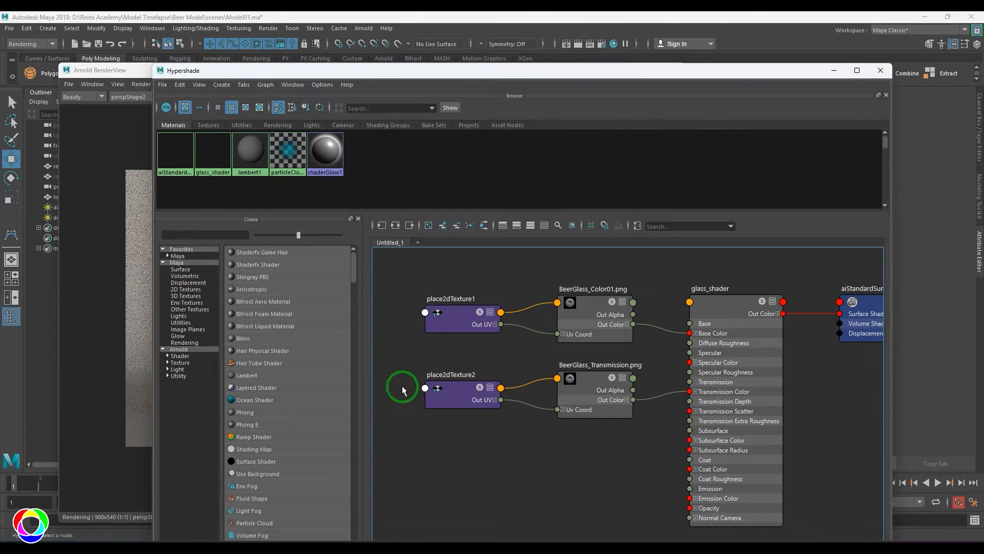
- Disconnect BeerGlass_Transmission.png from Transmission Color and connect its Out Color R to the Transmission input of glass_shader
left_click_drag(403, 387, 531, 414)
left_click(632, 403)
key("Delete")
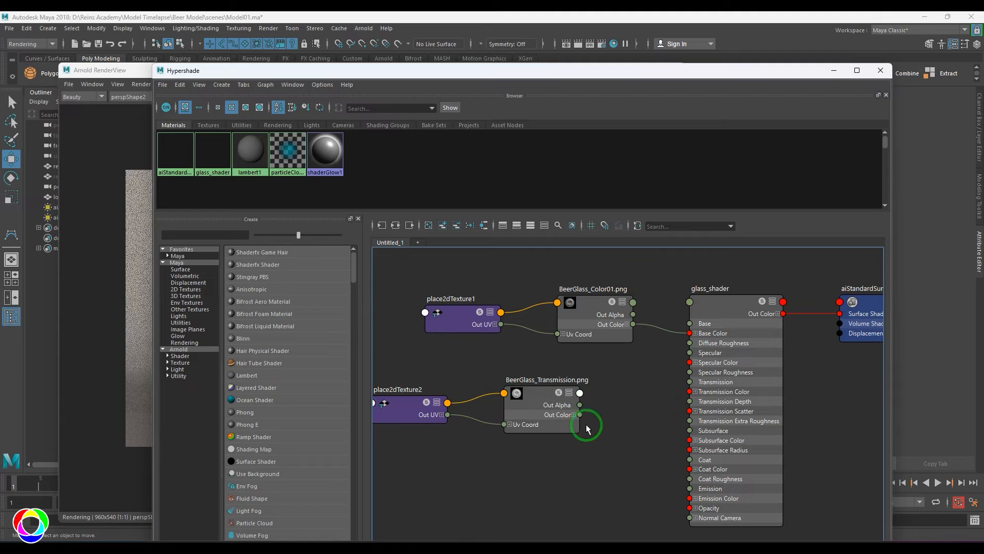
left_click(574, 414)
left_click_drag(580, 424, 692, 382)
- Check the rewired shader network and render the glass again, then raise the specular IOR of glass_shader
left_click_drag(538, 75, 574, 256)
left_click(511, 73)
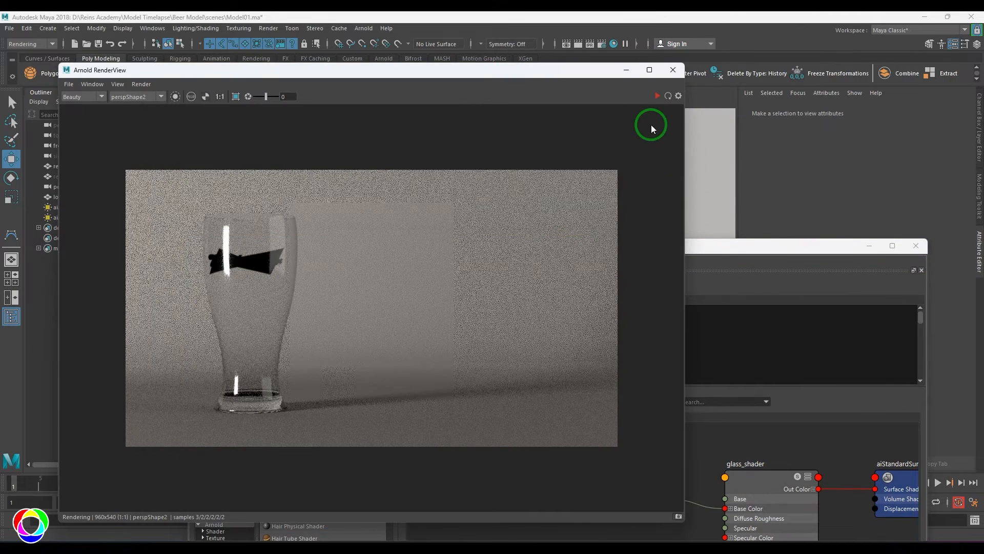
double_click(725, 246)
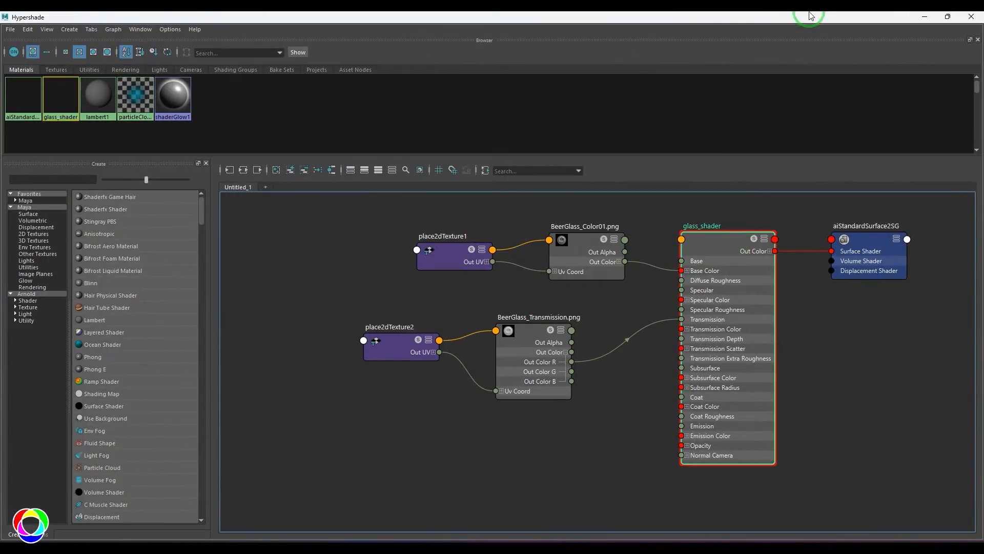
double_click(810, 15)
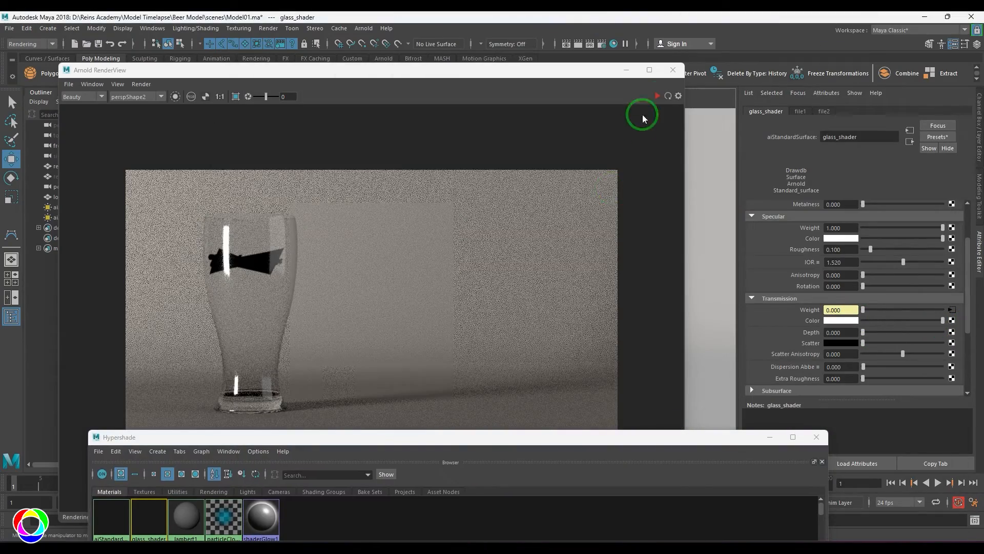
left_click(658, 96)
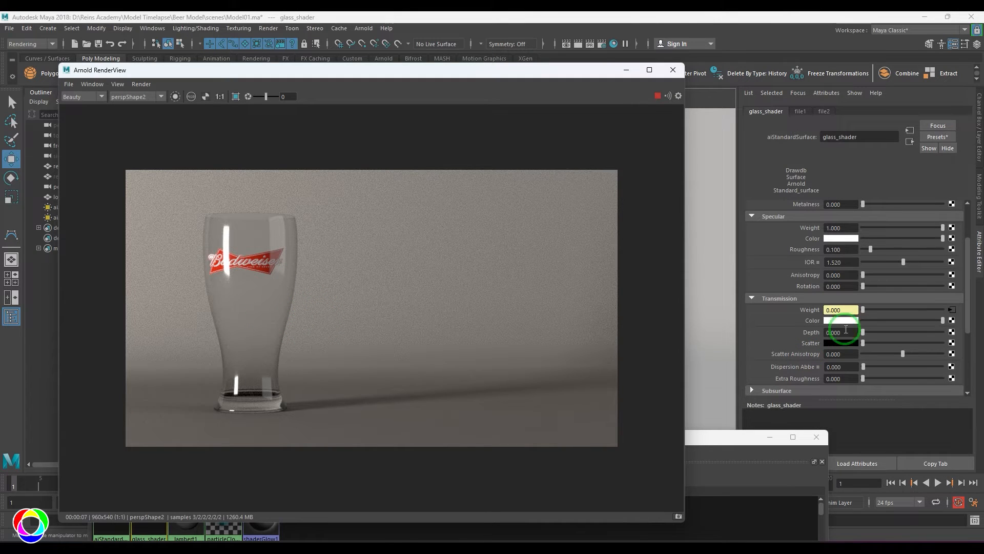
left_click(853, 263)
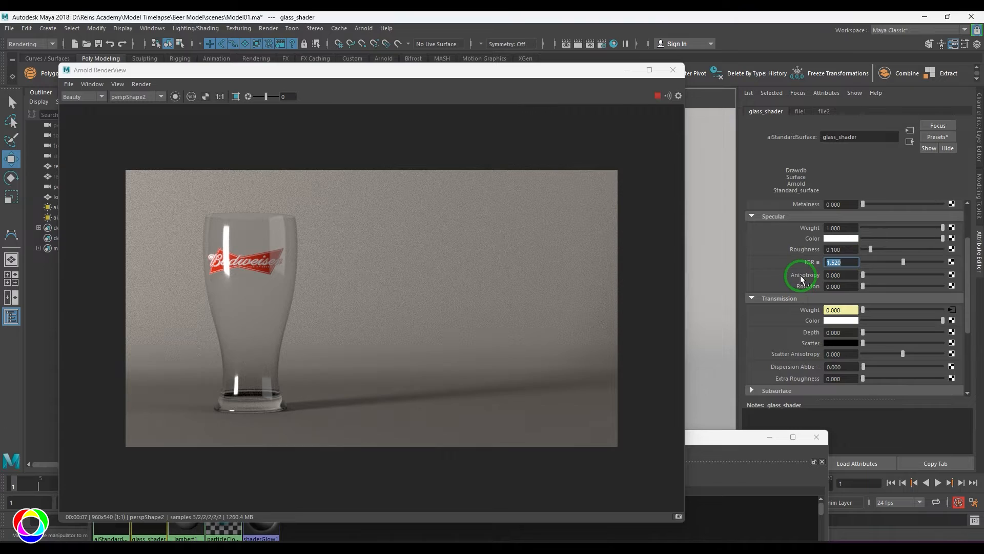
left_click_drag(909, 260, 940, 260)
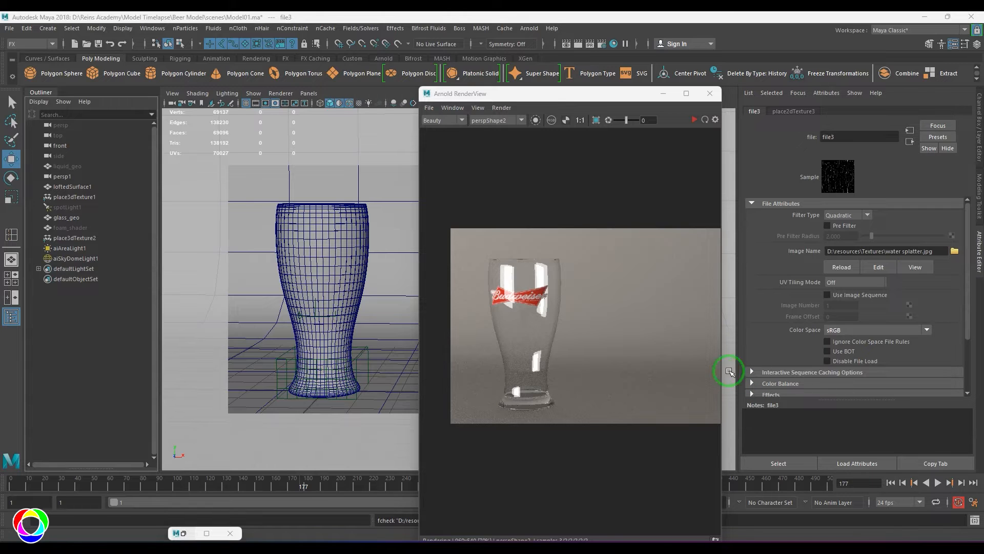
- Preview the water splatter.jpg texture, then restore the Hypershade and select the texture's nodes
left_click(912, 268)
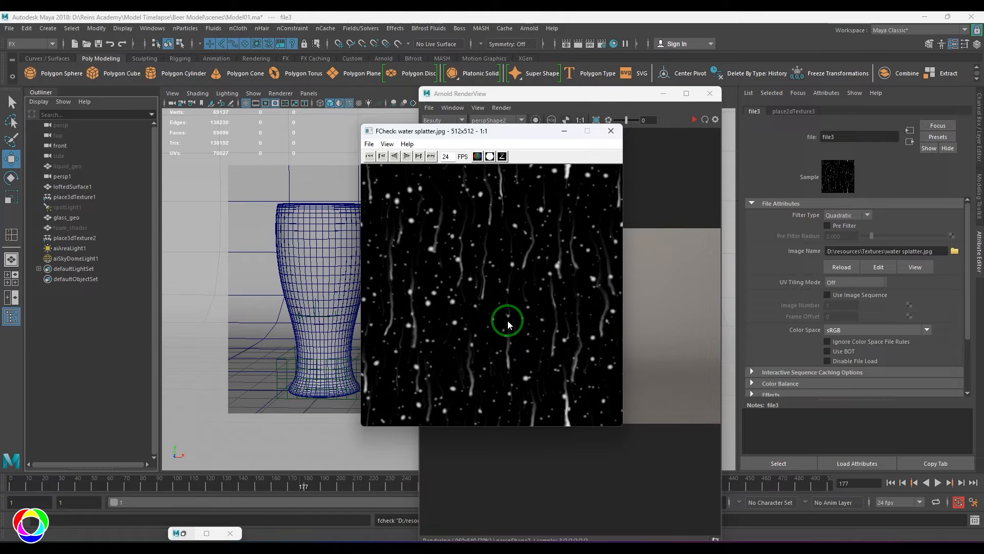
left_click(612, 131)
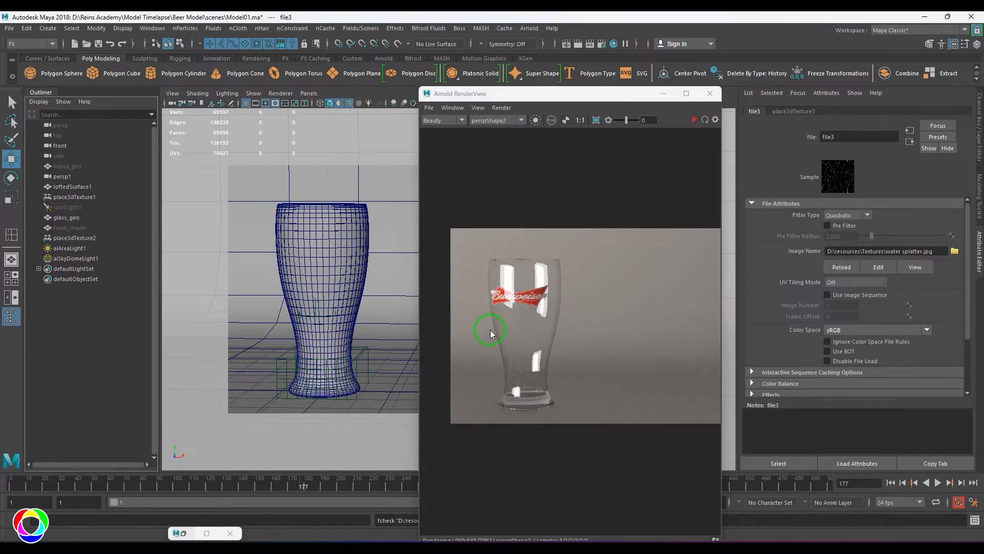
left_click(183, 535)
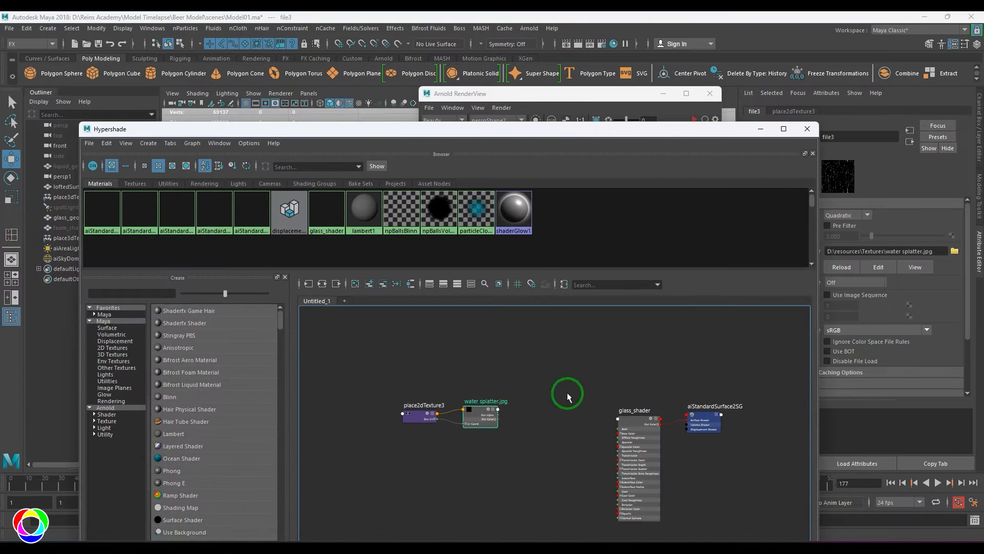
left_click_drag(385, 342, 519, 446)
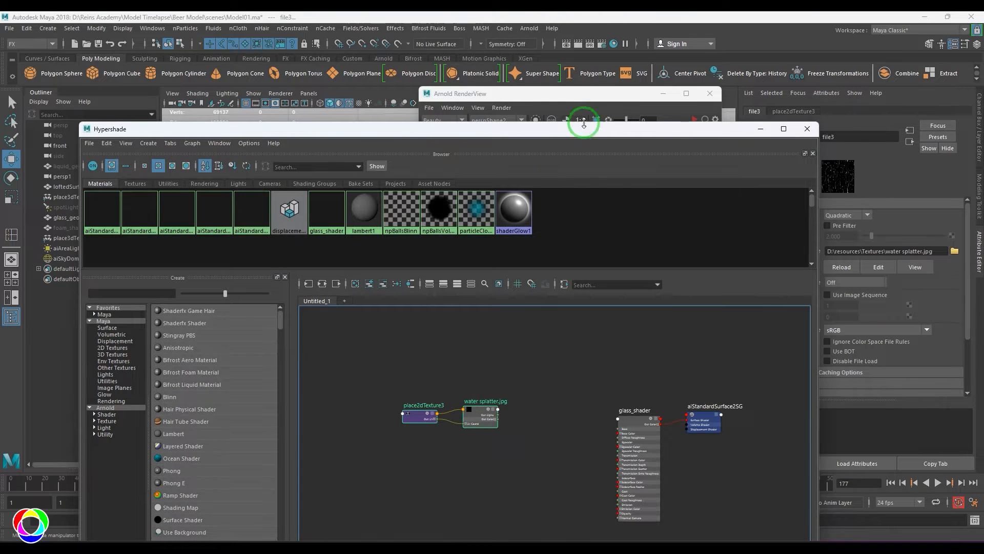
- Uncover the viewport by moving the windows aside, and assign a new Surface Shader material to glass_geo
left_click(664, 94)
left_click_drag(620, 133, 544, 346)
left_click(331, 250)
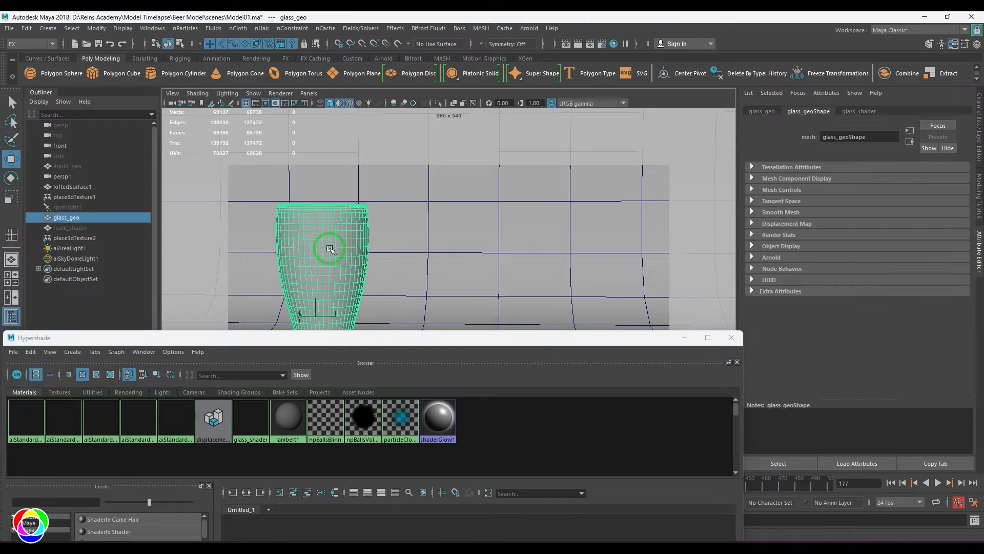
right_click_drag(331, 249, 359, 274)
left_click(365, 279)
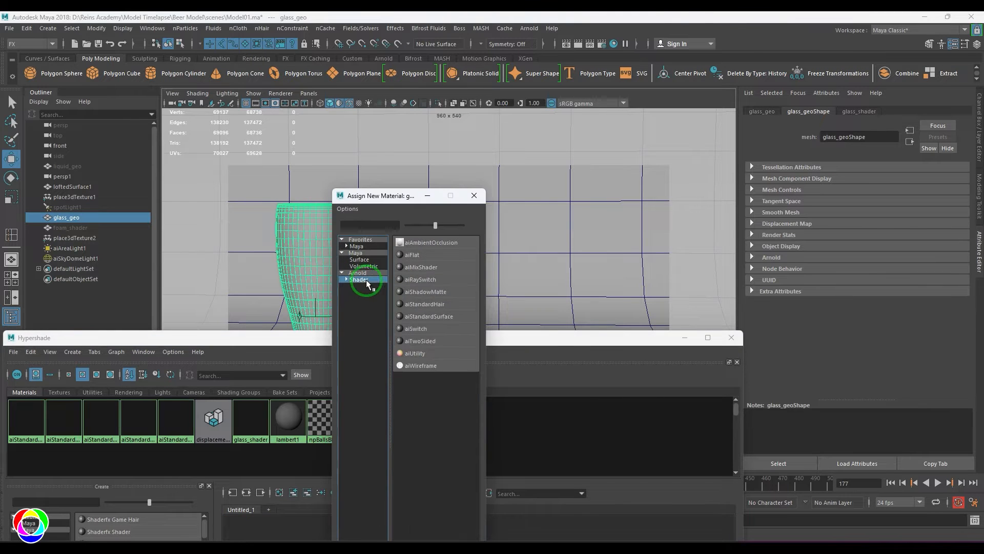
left_click(361, 259)
left_click(432, 450)
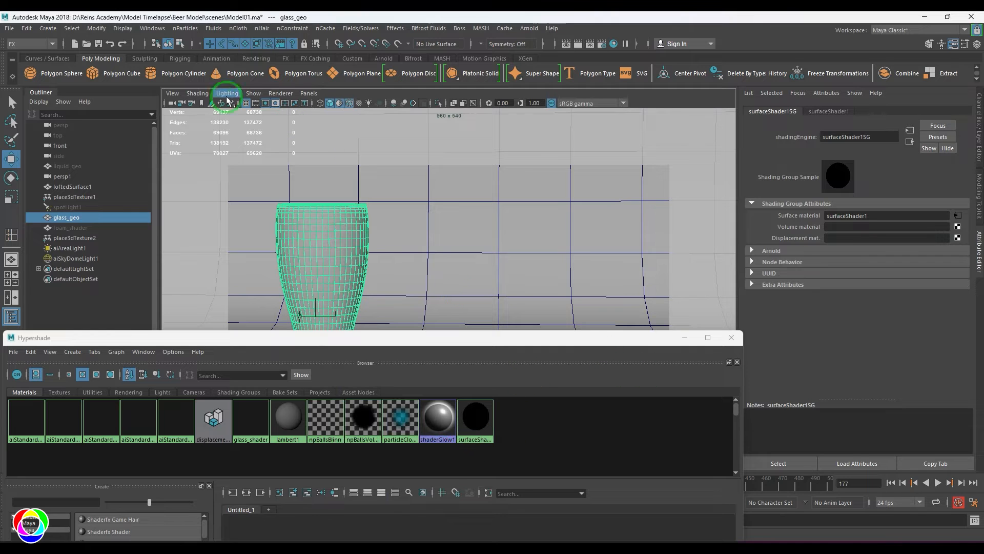
- Switch the viewport to the perspective camera and move the Hypershade off the glass
left_click(200, 93)
left_click(211, 111)
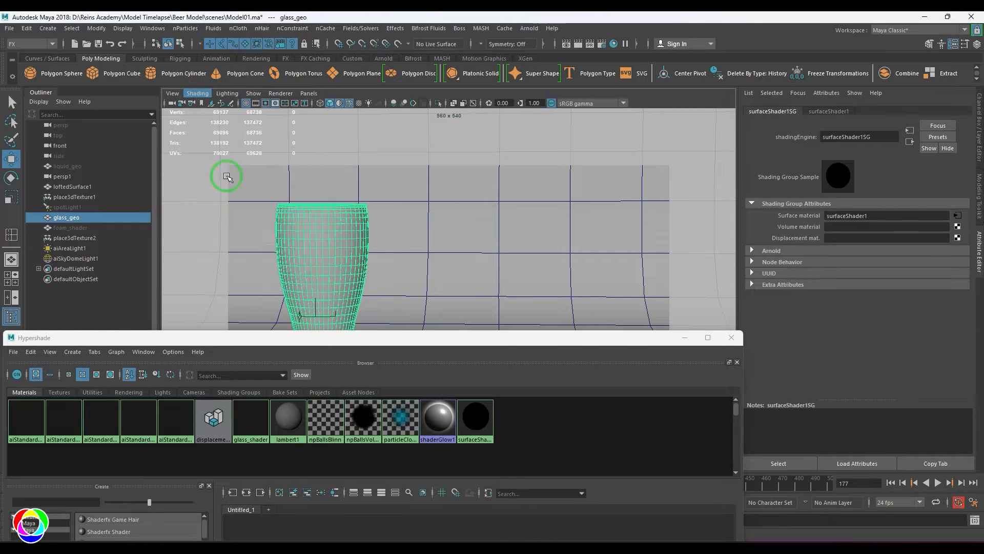
left_click(309, 94)
mouse_move(359, 103)
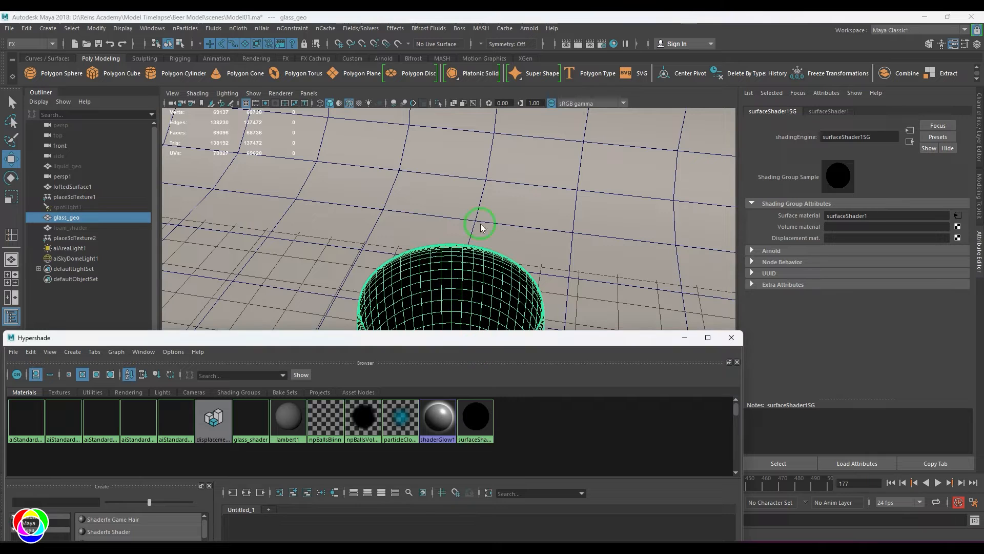
left_click_drag(464, 335, 434, 384)
- Map the Out Color of surfaceShader1 with a File texture created as a projection, and bring the whole glass into view
left_click(829, 112)
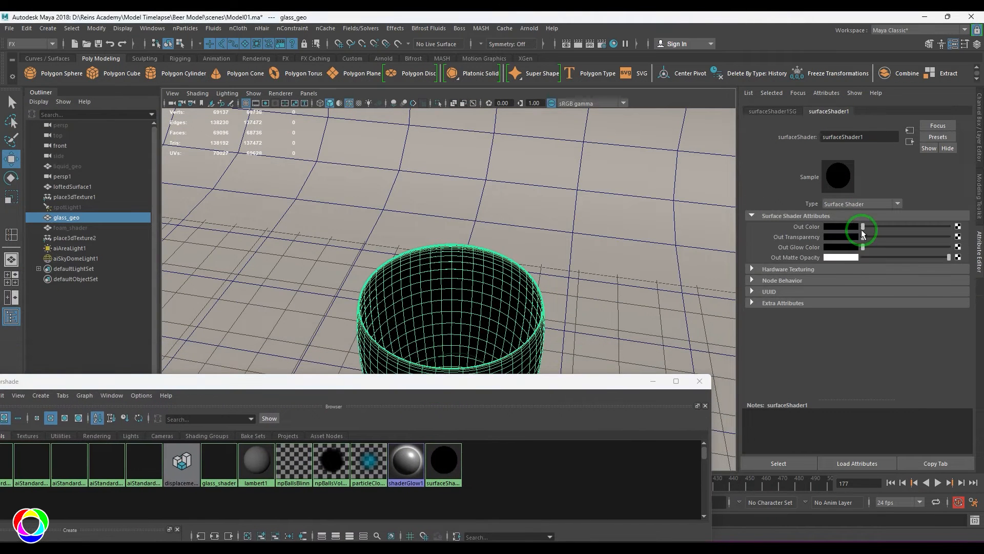
left_click(958, 236)
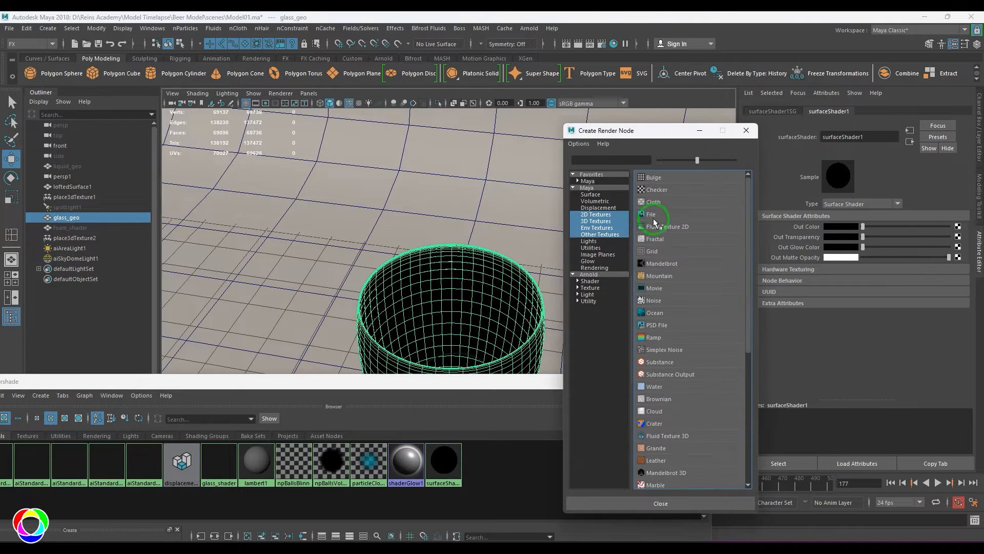
right_click(649, 218)
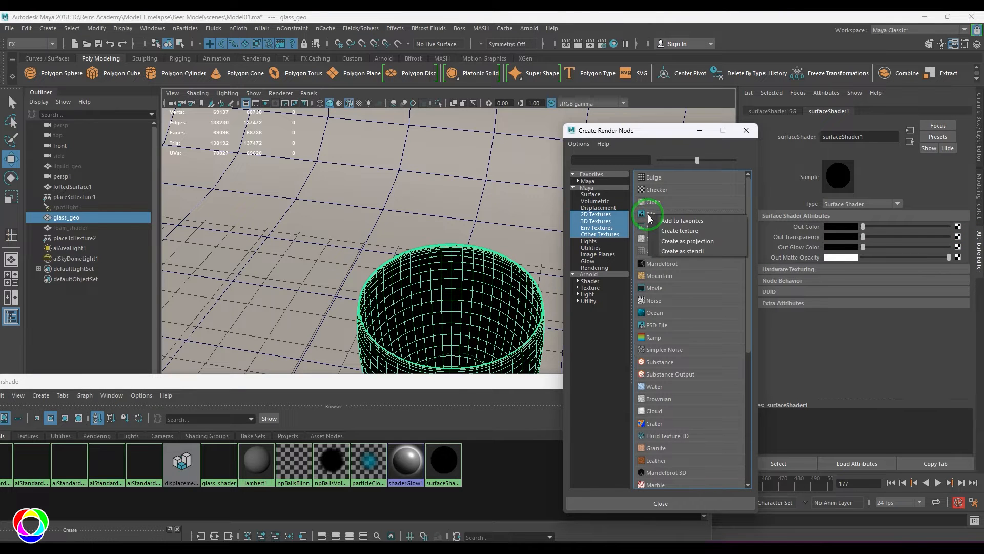
left_click(702, 241)
left_click_drag(522, 295, 512, 237, "alt")
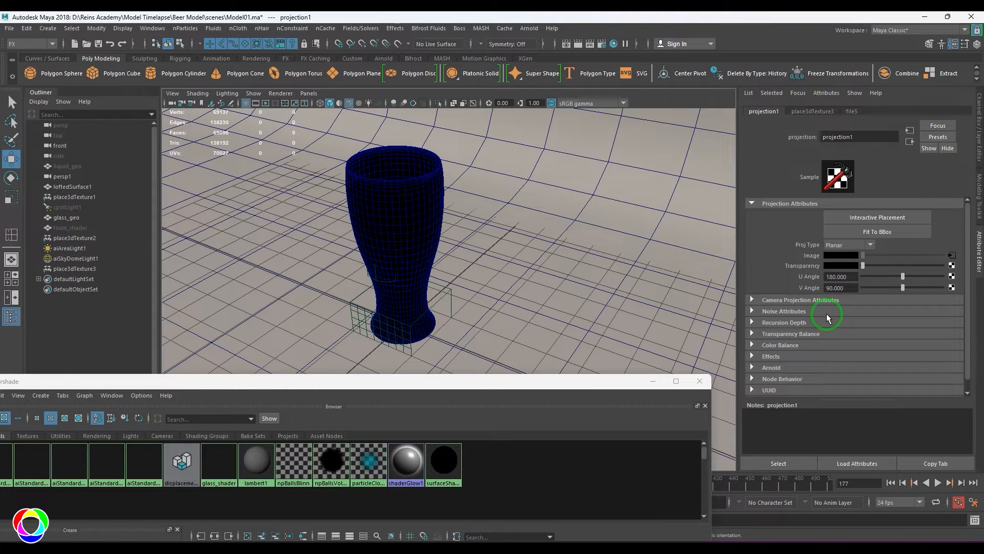
- Arrange the new projection network in the Hypershade and connect the Out Color of water splatter.jpg to the Image input of projection1
left_click_drag(571, 381, 589, 120)
middle_click_drag(441, 421, 535, 372, "alt")
left_click_drag(385, 322, 529, 377)
left_click_drag(493, 365, 370, 506)
middle_click_drag(470, 458, 477, 433, "alt")
scroll(475, 432, "up", 3)
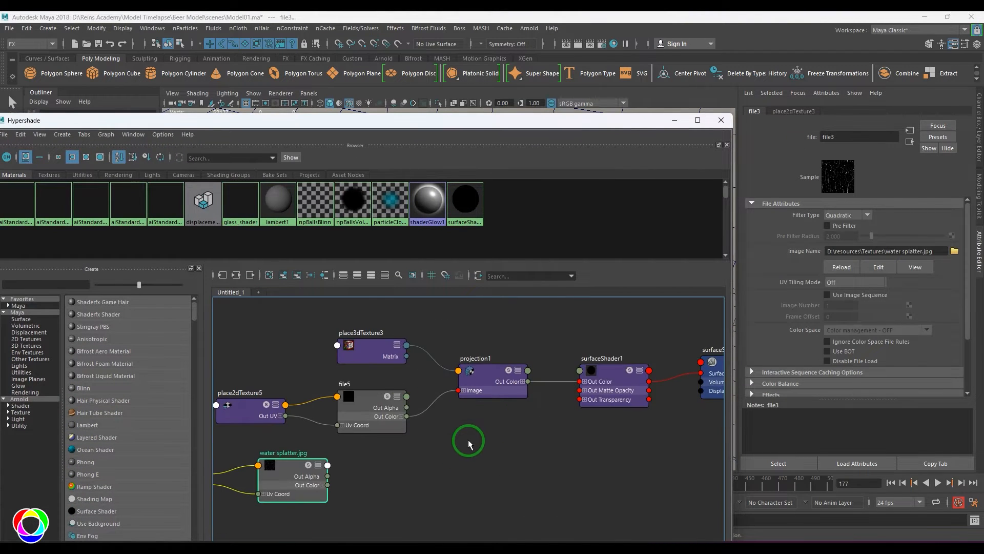
left_click_drag(309, 489, 459, 391)
- Delete the unused file5 and place2dTexture5 nodes, and select the water splatter.jpg nodes feeding projection1
left_click_drag(250, 390, 352, 400)
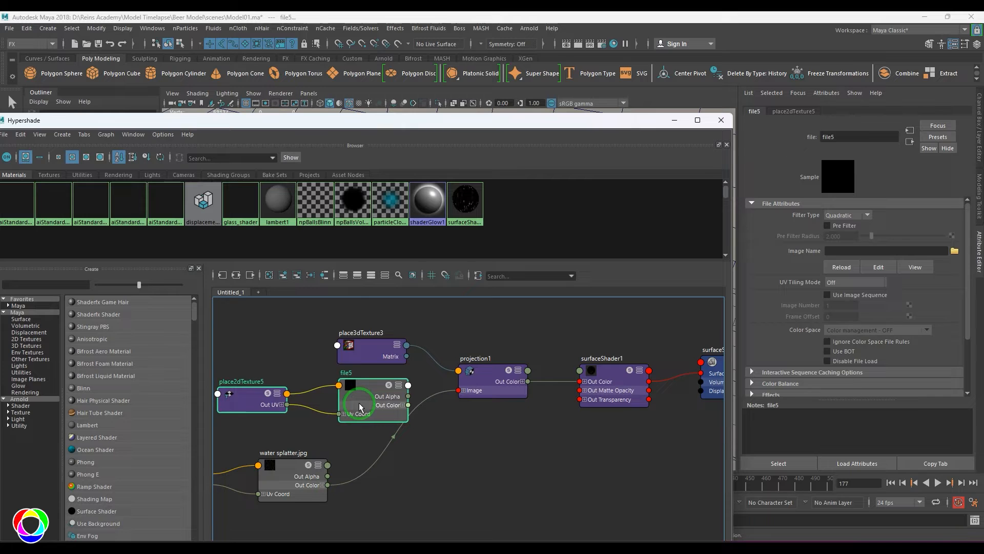
key("Delete")
middle_click_drag(378, 473, 522, 480, "alt")
left_click_drag(250, 398, 432, 418)
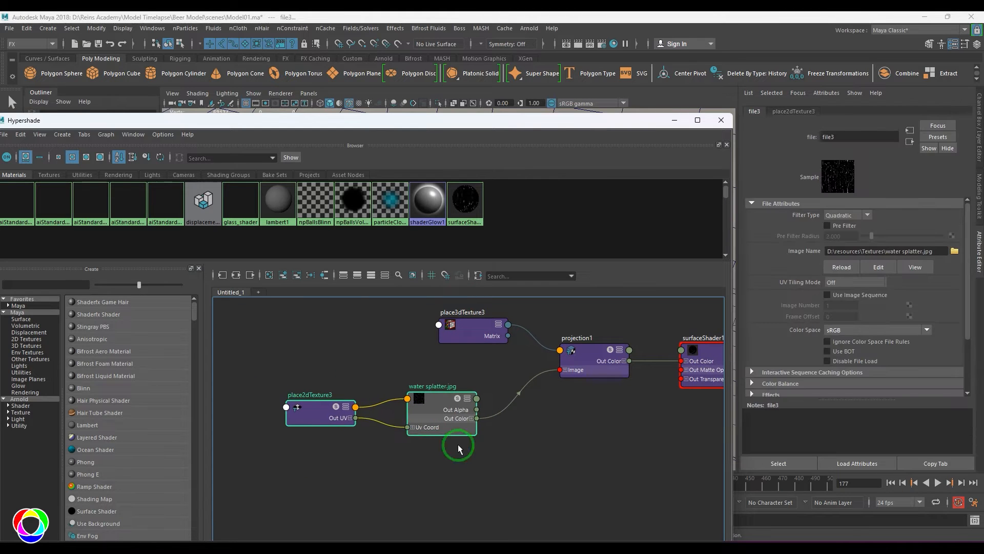
- Activate interactive placement for projection1 in the viewport and hide the wireframe overlay on the glass
left_click(511, 469)
left_click(579, 347)
left_click(675, 120)
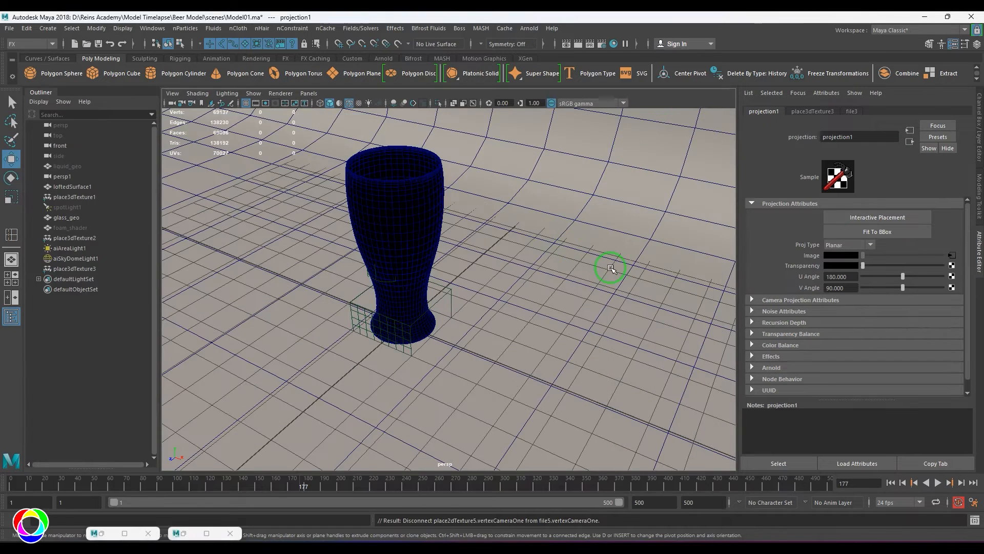
left_click(889, 218)
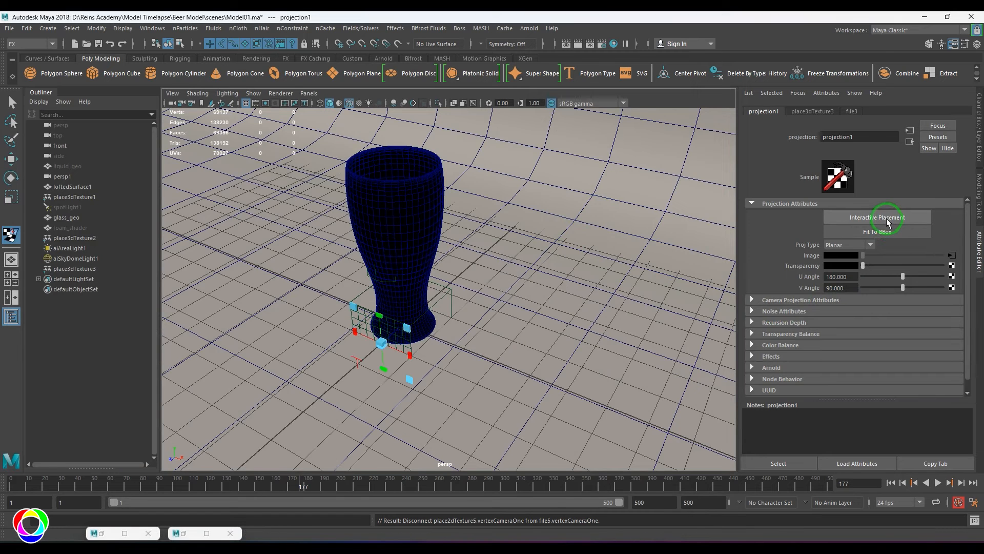
middle_click_drag(391, 156, 398, 197, "alt")
left_click(353, 104)
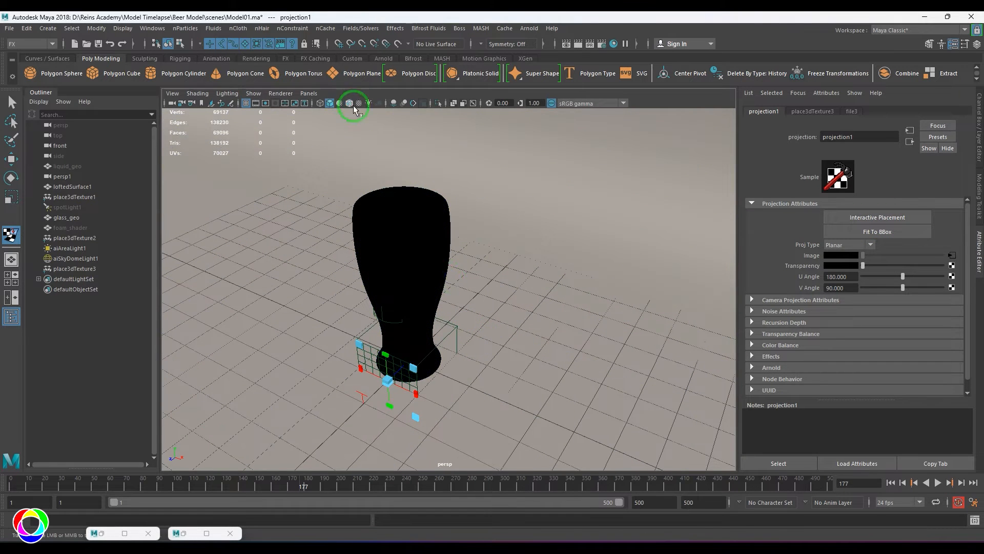
- Set the projection type to Cylindrical, narrow its U Angle to 72.475 and raise the projection to the middle of the glass
left_click(870, 246)
left_click(859, 270)
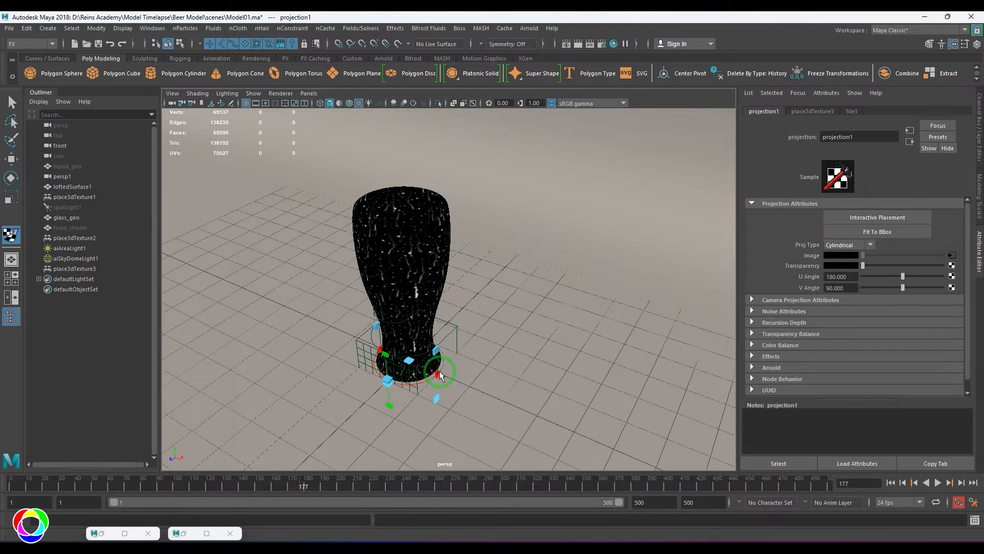
left_click_drag(439, 378, 405, 390)
middle_click_drag(405, 391, 368, 336, "alt")
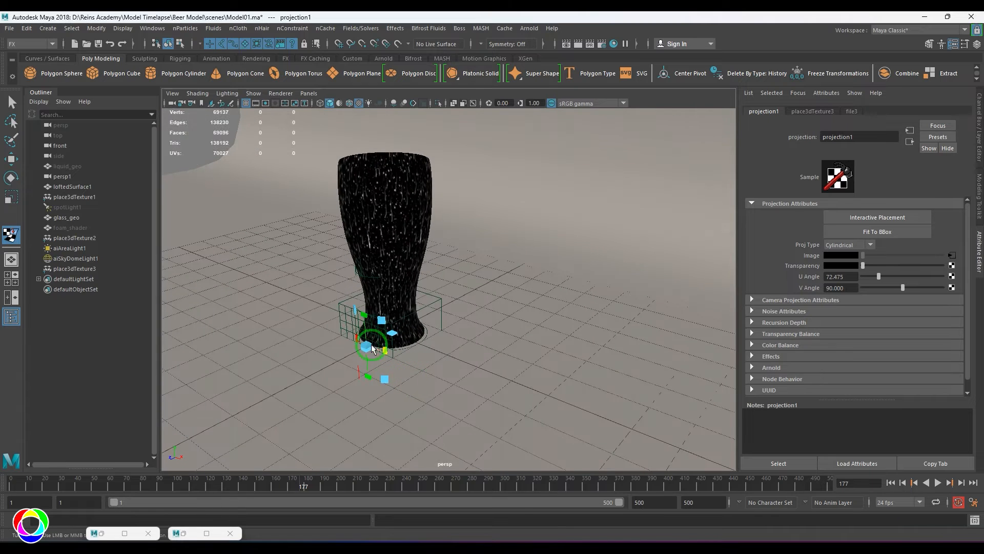
left_click_drag(367, 337, 398, 221)
right_click_drag(433, 278, 450, 342, "alt")
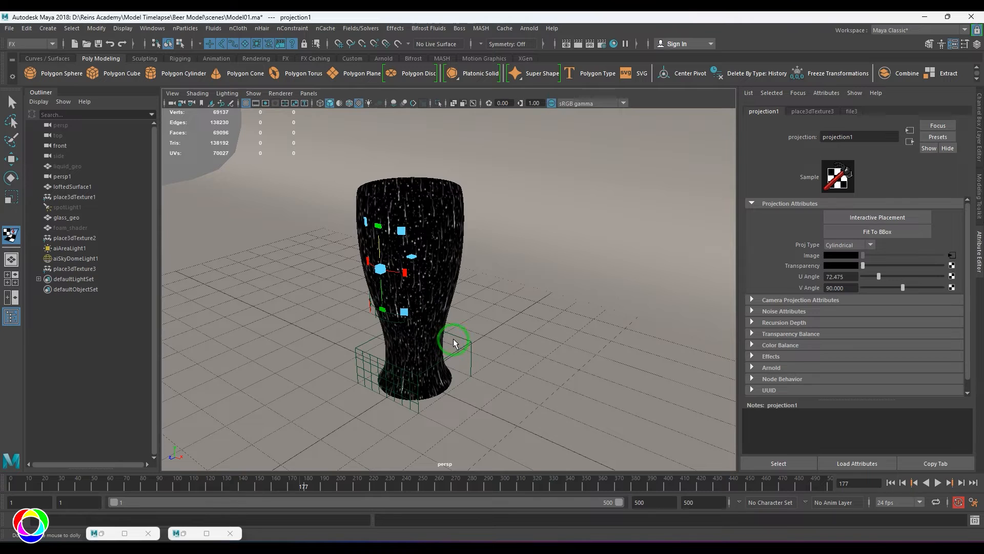
- Restore the Hypershade, move it clear of the glass and assign glass_shader back to glass_geo
left_click(103, 532)
left_click(192, 537)
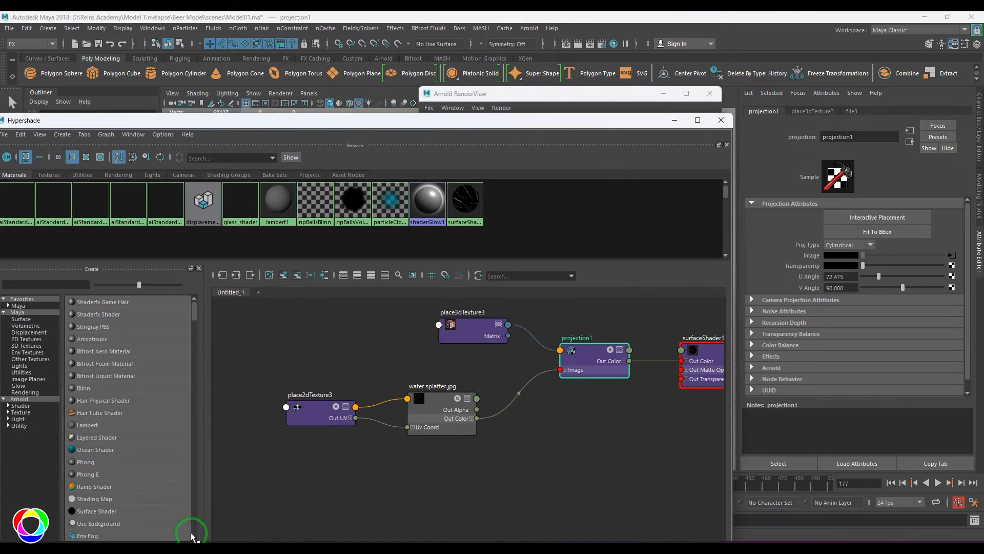
left_click(392, 446)
right_click_drag(604, 421, 521, 410, "alt")
middle_click_drag(521, 410, 513, 428, "alt")
left_click_drag(628, 123, 282, 100)
left_click(662, 95)
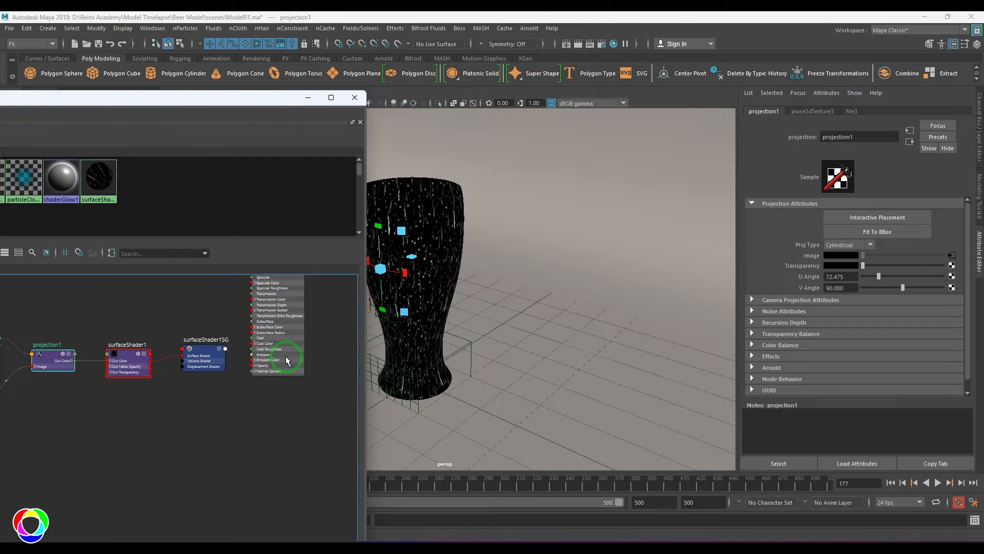
middle_click_drag(286, 354, 424, 233, "alt")
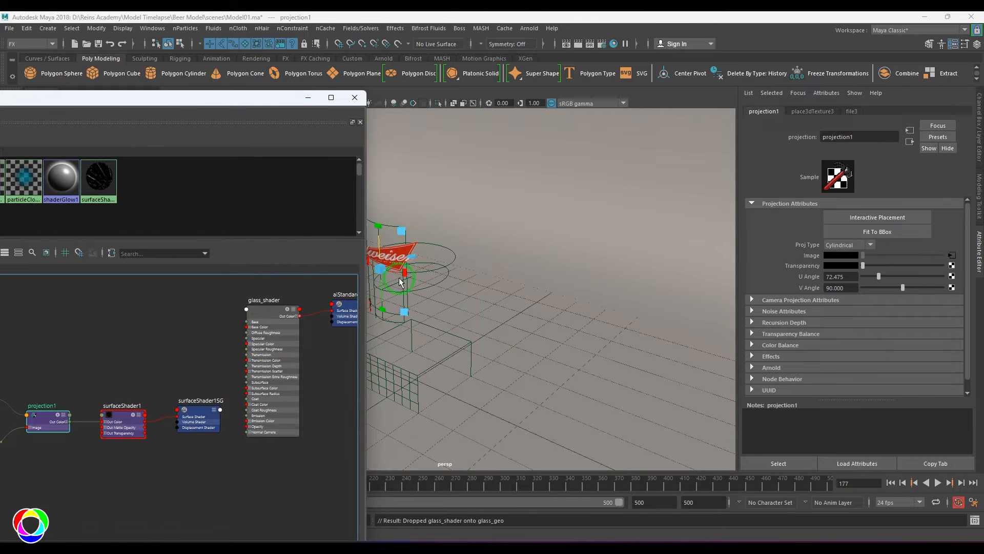
middle_click_drag(281, 378, 281, 379)
- Review the specular, transmission and geometry attributes of glass_shader and run the Arnold render of the glass
left_click(278, 312)
left_click(833, 344)
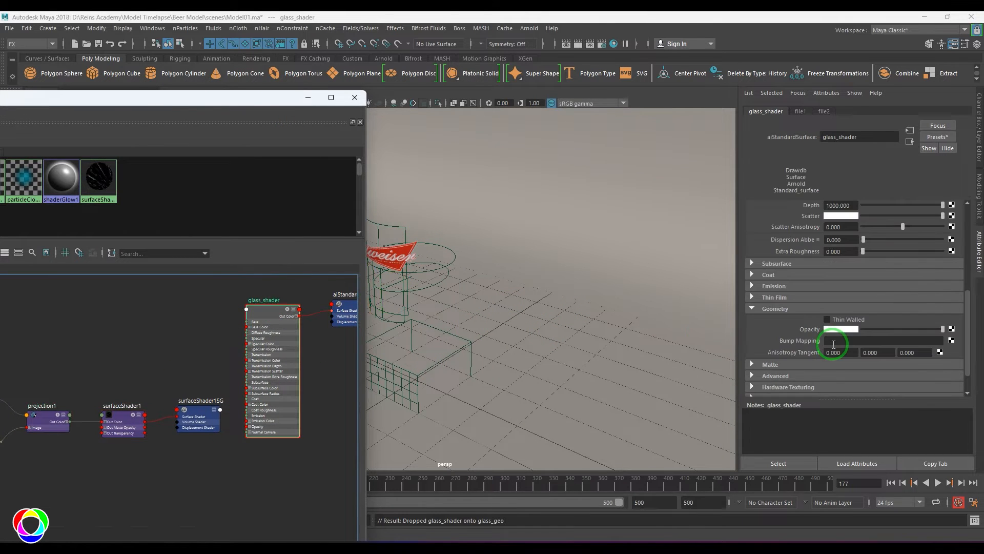
scroll(829, 342, "up", 2)
scroll(875, 271, "up", 2)
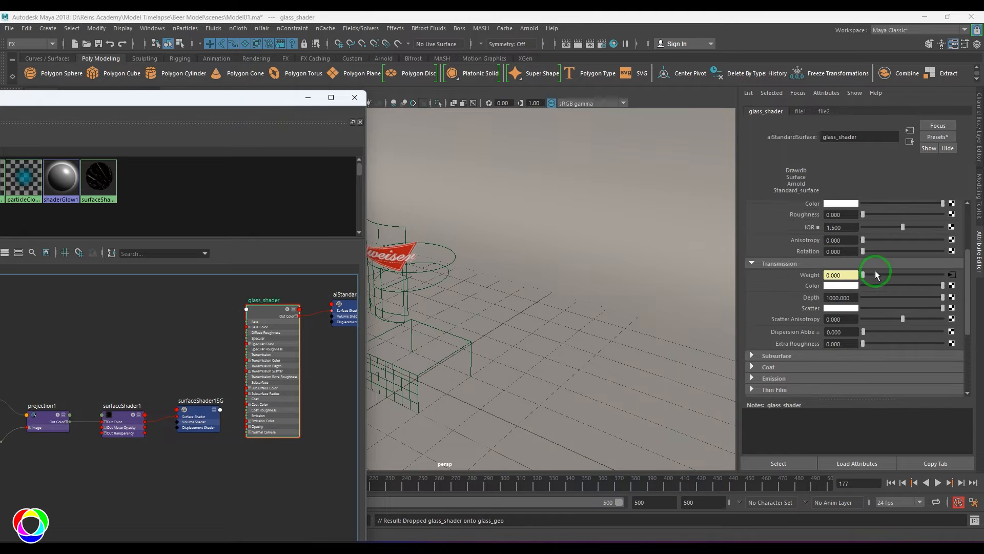
left_click(308, 97)
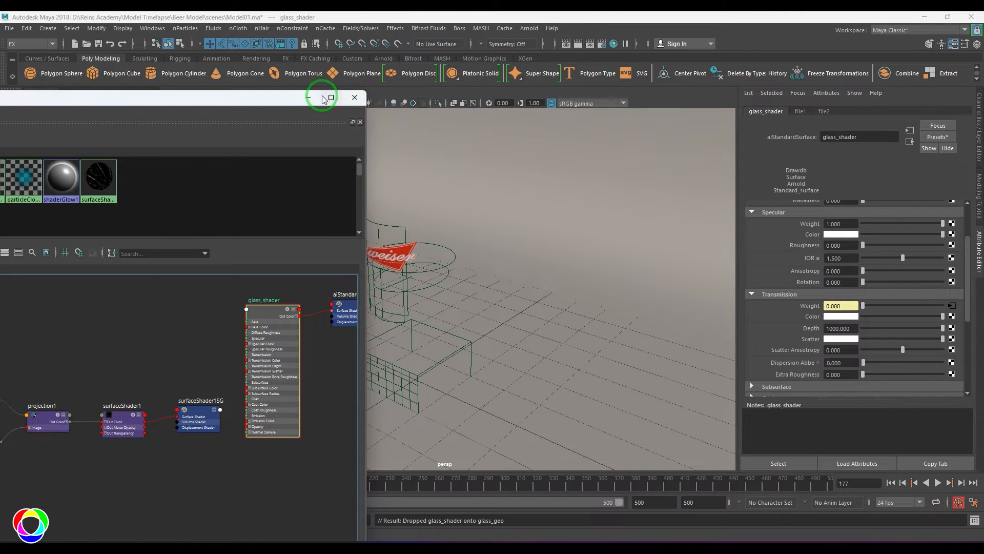
left_click(193, 538)
left_click(310, 345)
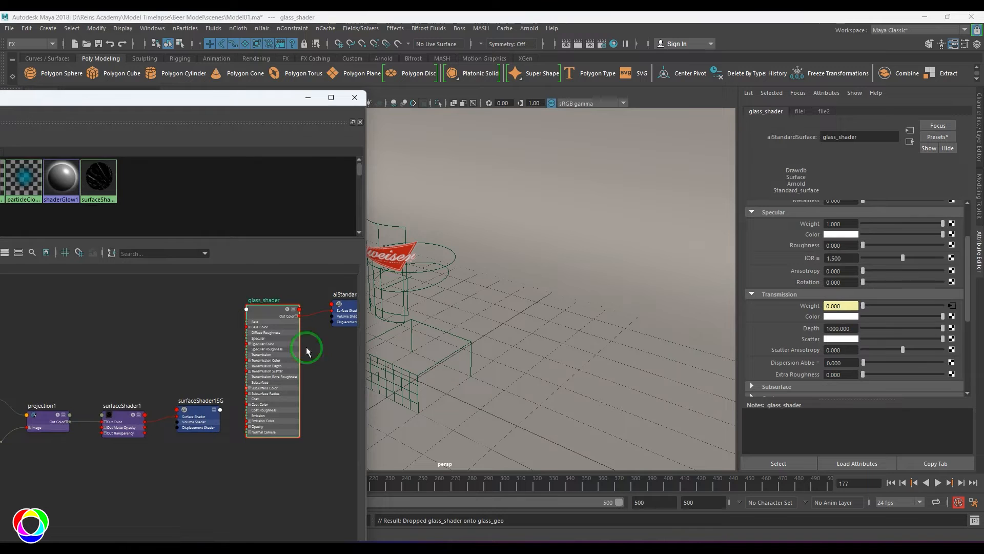
left_click(308, 97)
left_click(688, 276)
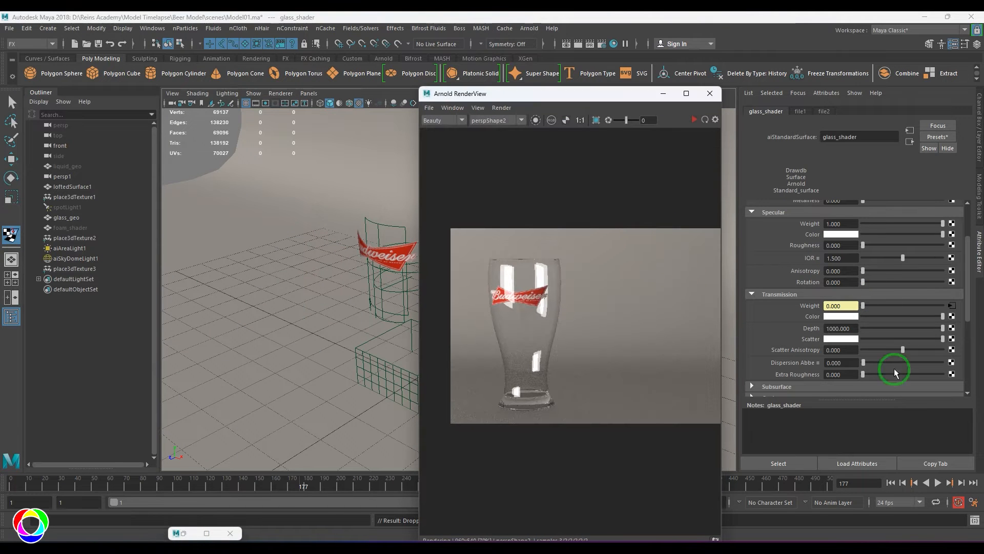
left_click(694, 119)
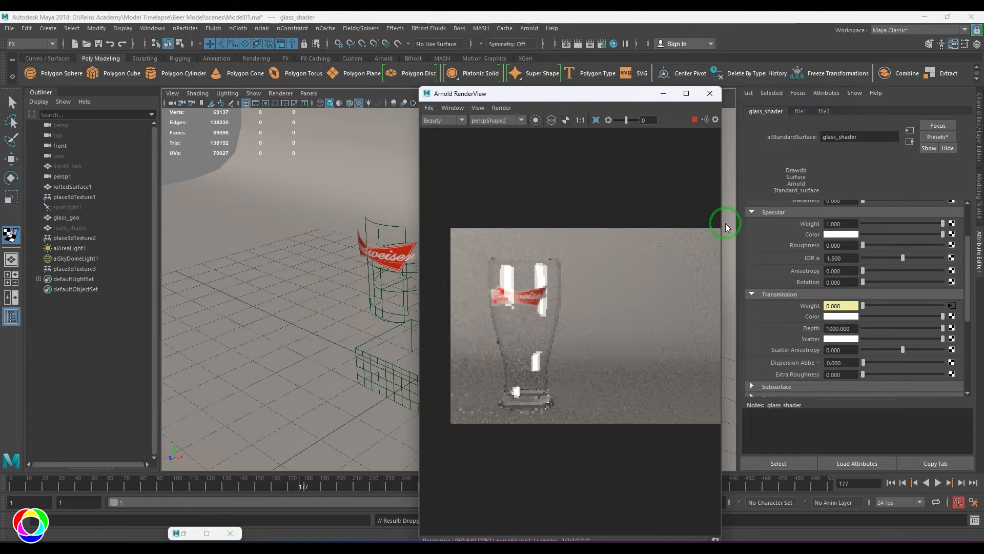
- Try specular roughness values of 0.214 and 0.656 on glass_shader, then return the roughness to 0
left_click(880, 245)
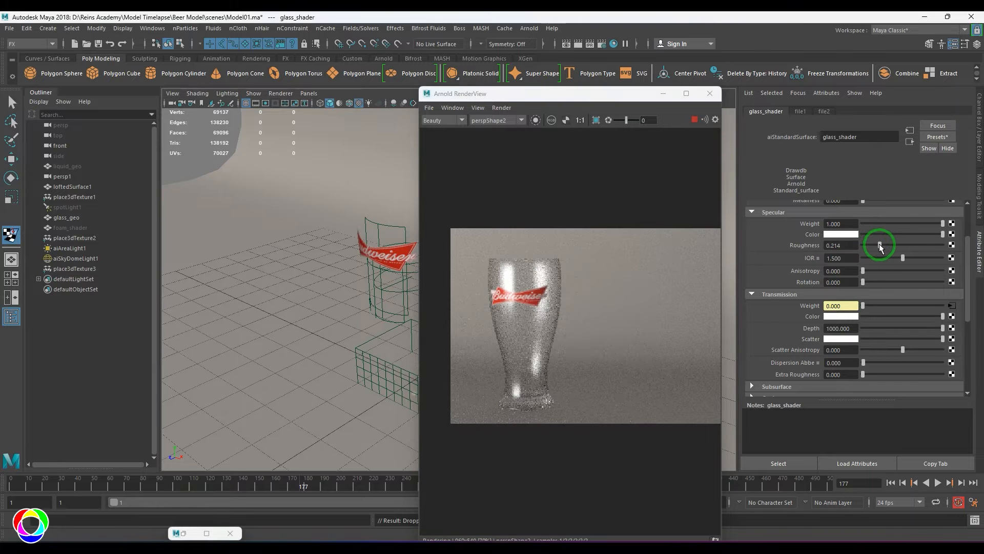
left_click(916, 245)
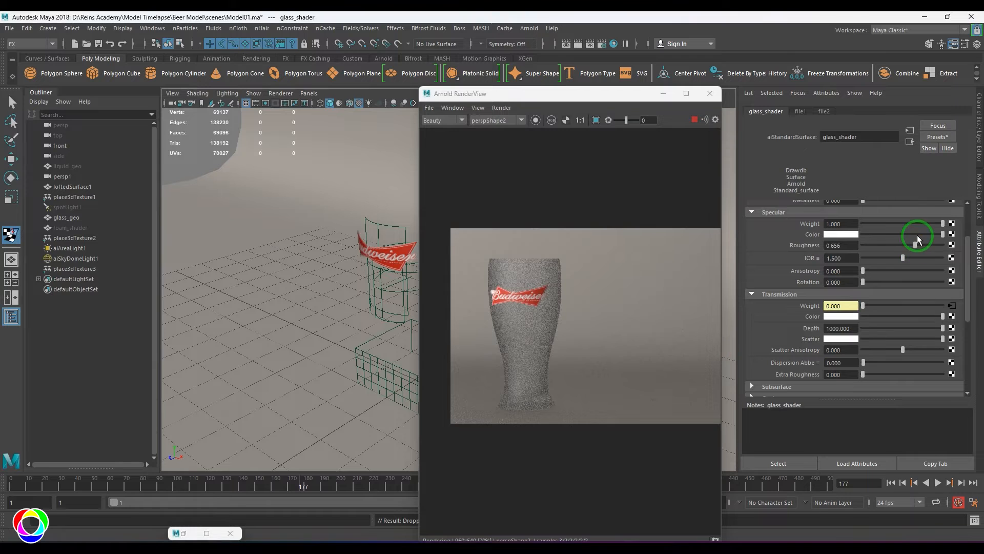
left_click_drag(916, 245, 849, 246)
- Rearrange the Hypershade network, moving the projection1 texture nodes up and the surfaceShader1 nodes down beside glass_shader
left_click(195, 534)
left_click_drag(266, 104, 522, 54)
middle_click_drag(421, 368, 486, 350, "alt")
left_click_drag(167, 317, 384, 422)
left_click_drag(365, 363, 394, 283)
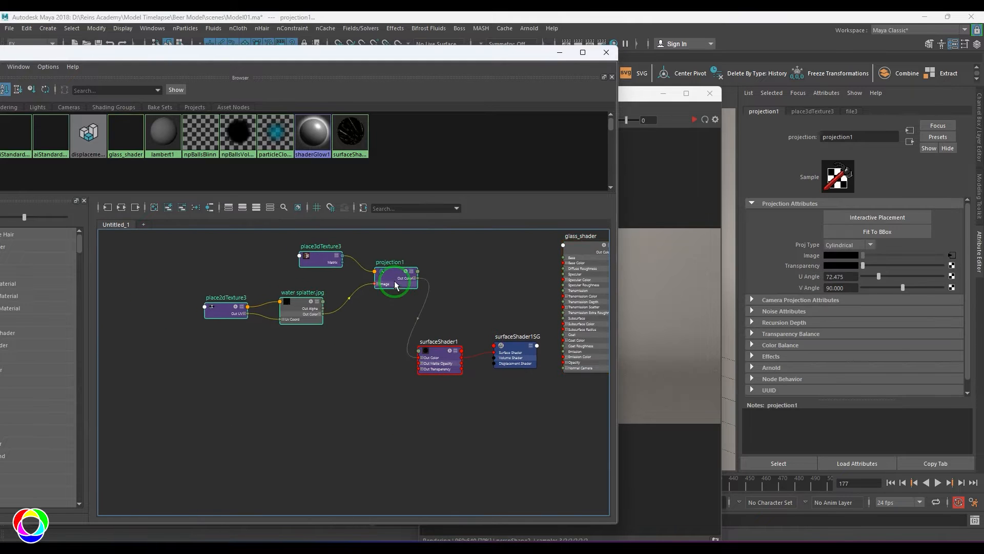
middle_click_drag(428, 304, 422, 326, "alt")
left_click_drag(519, 430, 446, 367)
left_click_drag(504, 386, 482, 444)
middle_click_drag(475, 356, 436, 379, "alt")
scroll(421, 357, "up", 2)
- Connect projection1 to the Bump Mapping of glass_shader and set the Bump Depth to 0.1
left_click(526, 259)
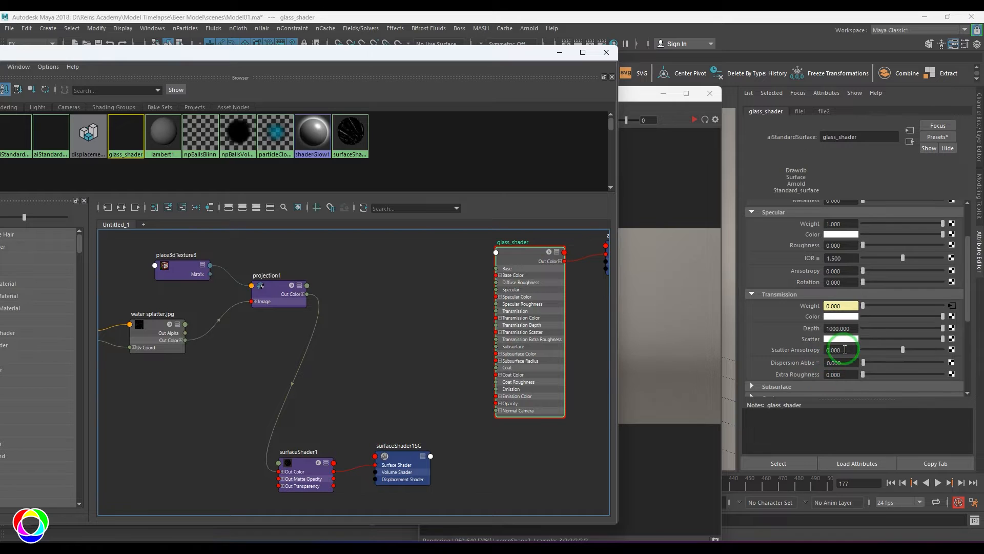
scroll(843, 354, "down", 3)
scroll(843, 355, "down", 2)
middle_click_drag(269, 288, 802, 319)
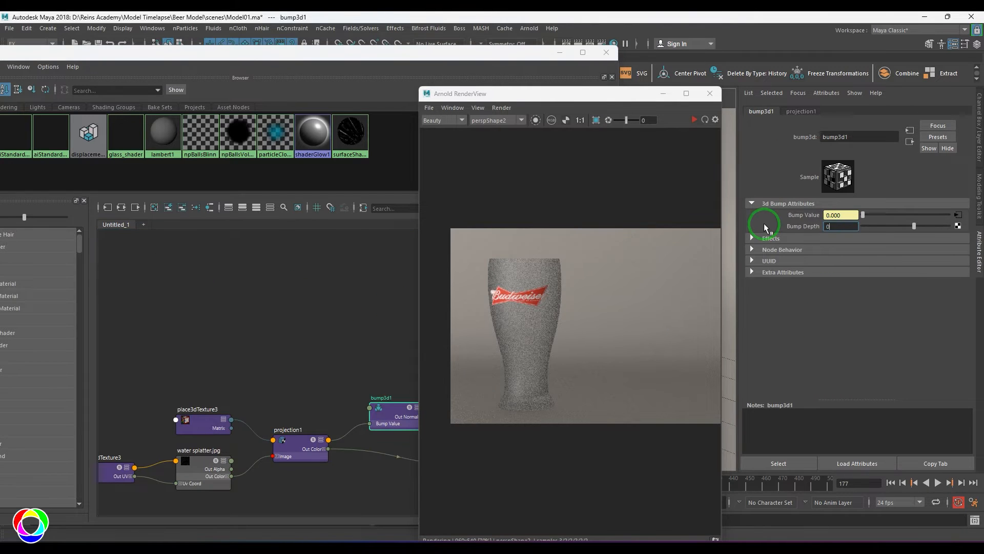
type("0.1")
key("Return")
- Clear the Hypershade away, render the glass with the bump and inspect the water droplets up close
left_click(556, 51)
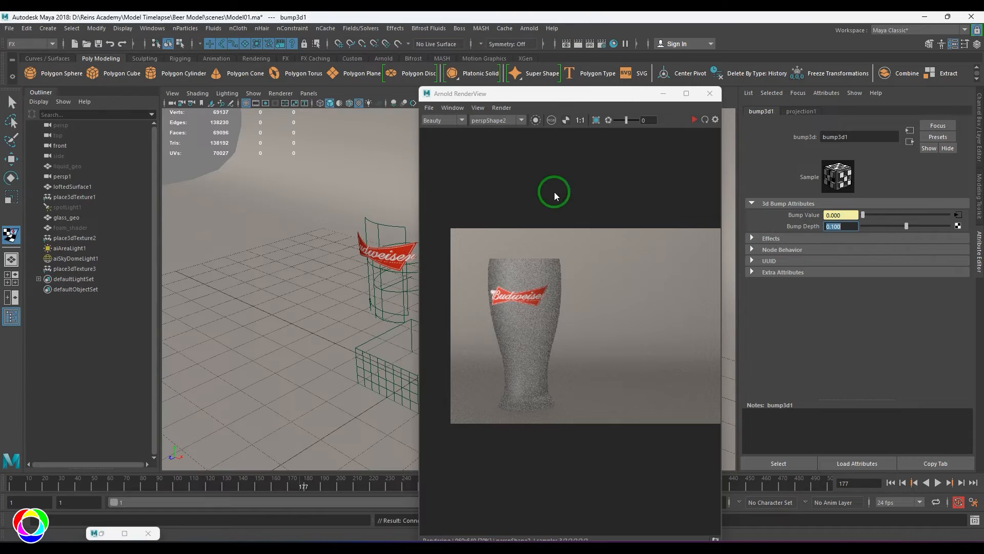
left_click(695, 120)
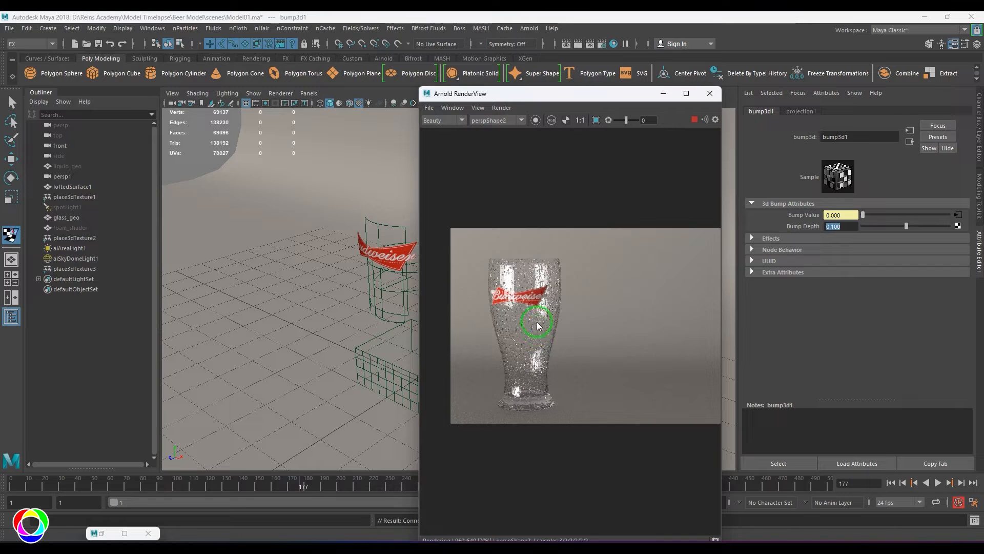
scroll(541, 321, "up", 1)
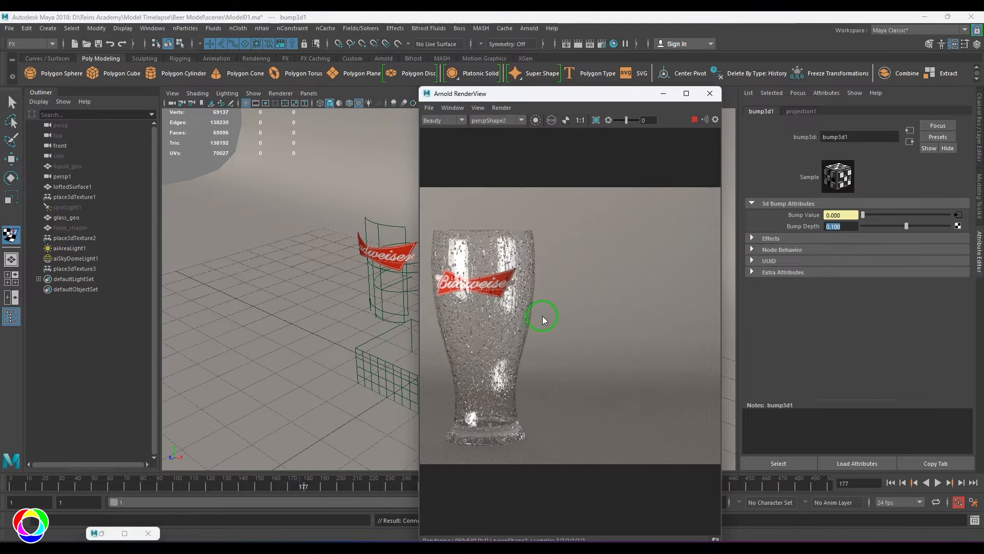
middle_click_drag(573, 320, 616, 314)
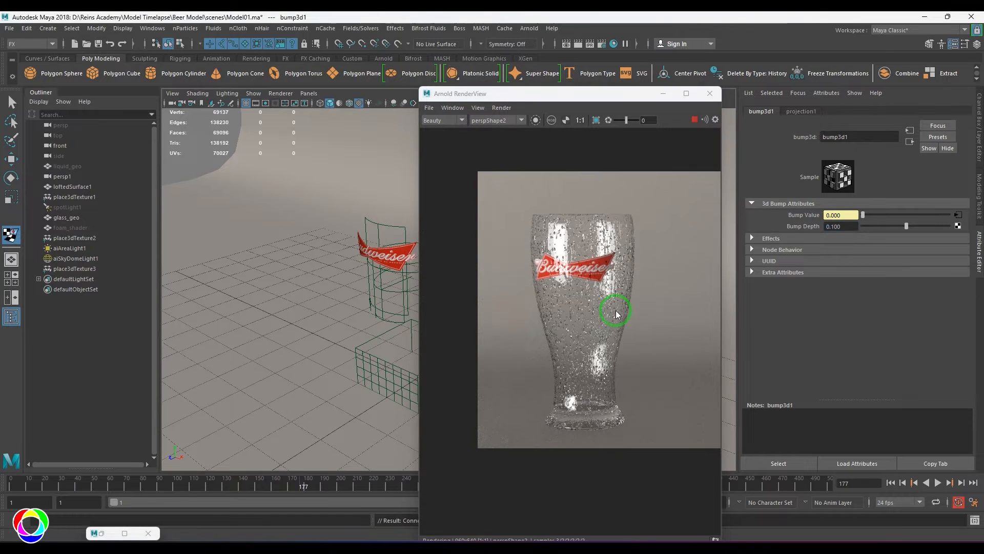
- Lower the Bump Depth of bump3d1 to 0.05 and render the glass again
left_click(695, 119)
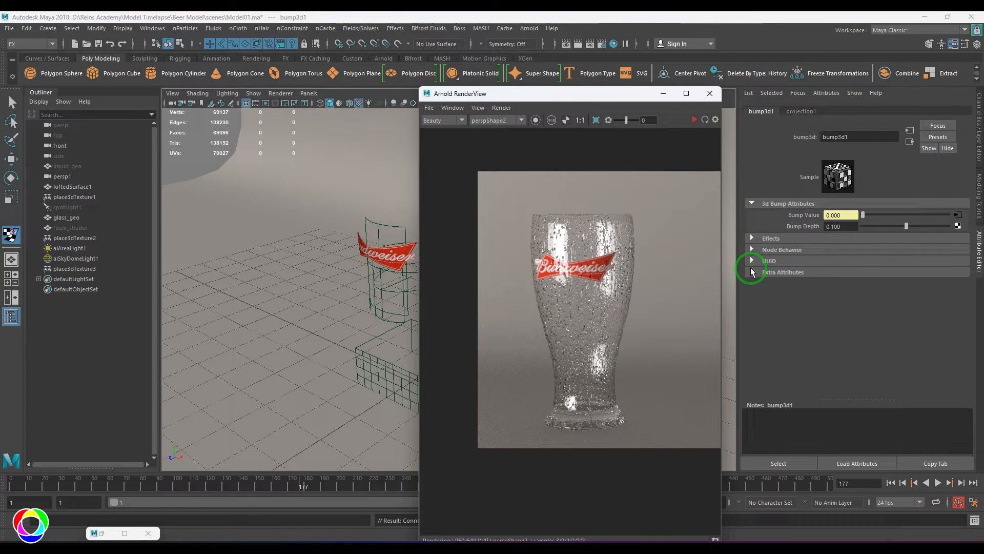
left_click(848, 231)
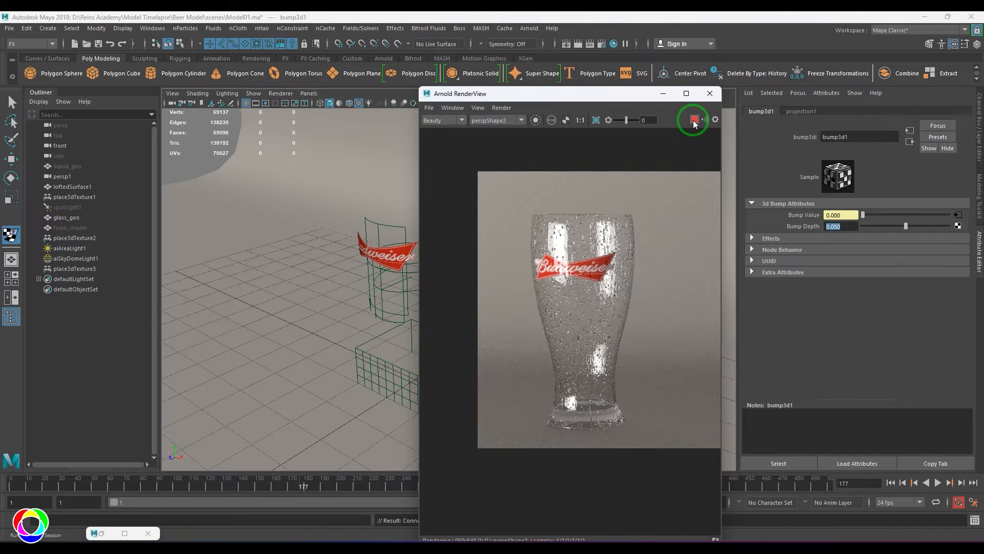
- Reopen the Hypershade network and create a remapColor node above the bump3d1 node
left_click(101, 533)
scroll(337, 411, "up", 2)
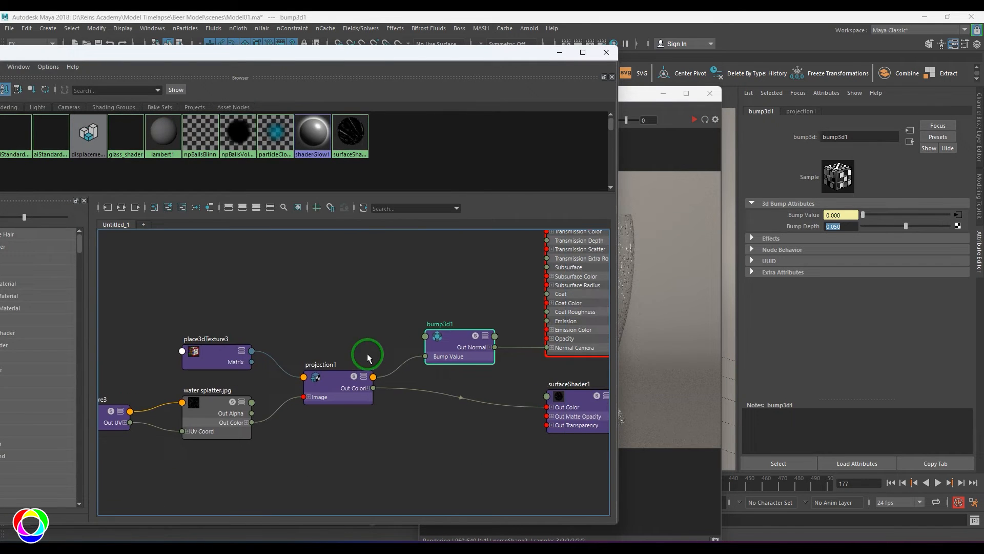
left_click(373, 280)
key("Tab")
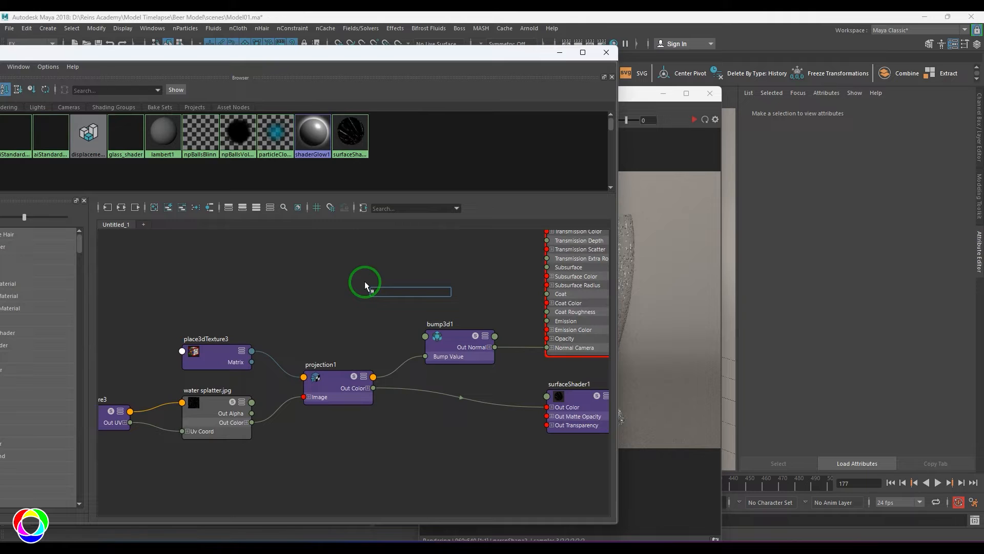
type("color")
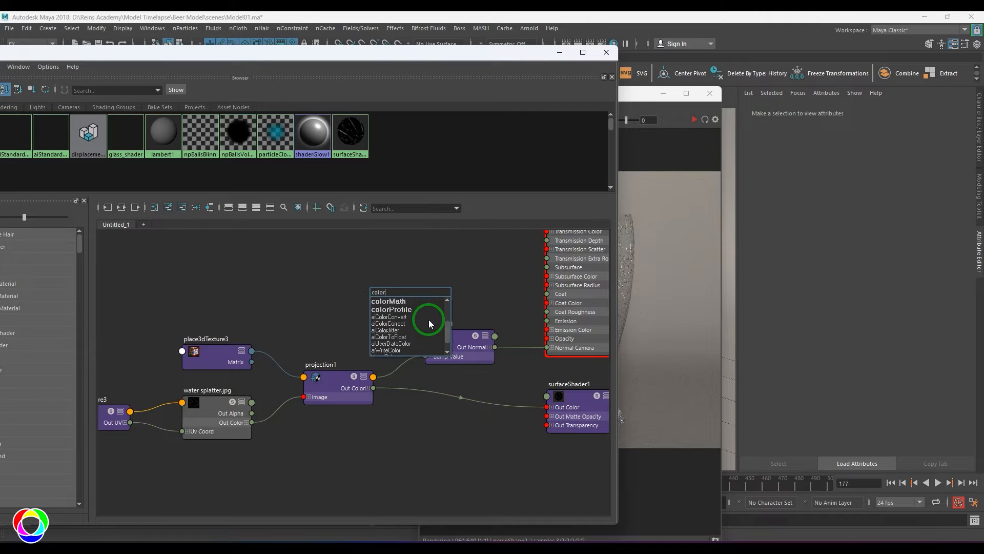
scroll(428, 319, "down", 3)
left_click(428, 319)
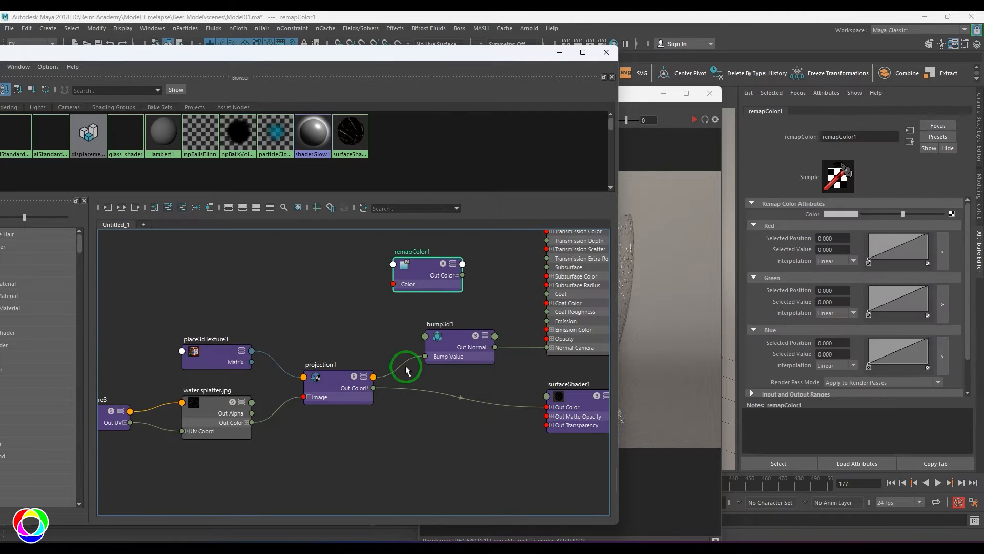
- Connect projection1's Out Color to the remapColor1 Color input and remapColor1's Out Color R to the Specular Roughness of glass_shader
left_click_drag(374, 377, 393, 284)
left_click(458, 276)
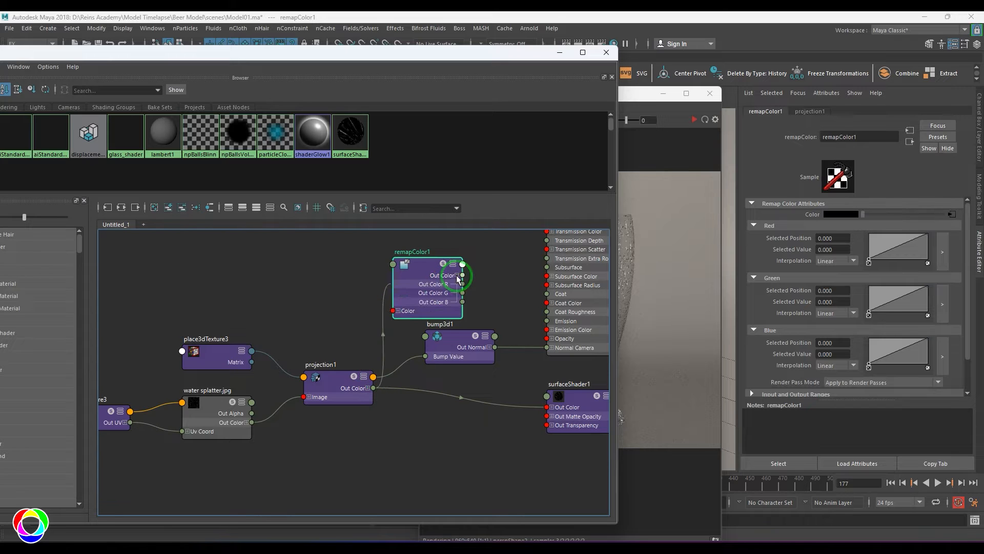
middle_click_drag(468, 301, 389, 384, "alt")
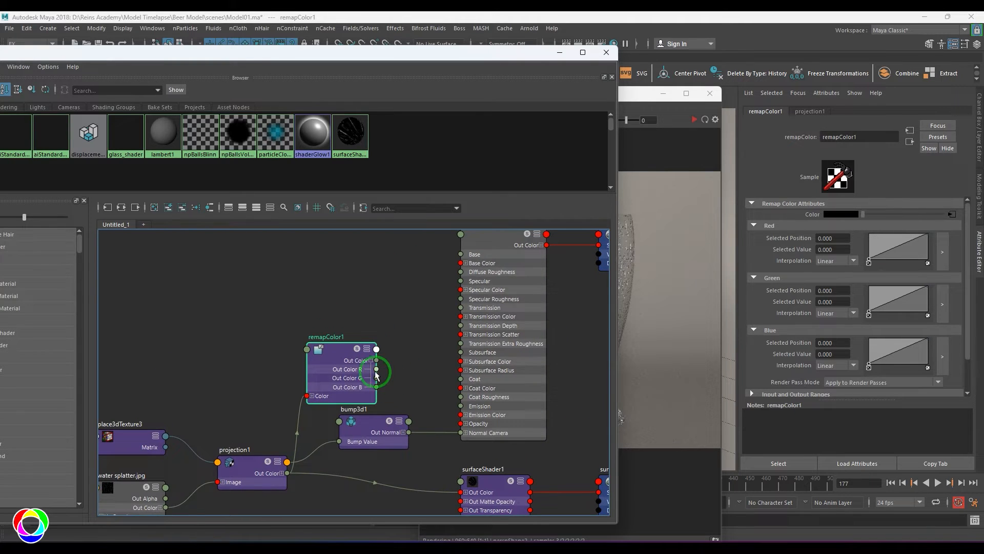
left_click_drag(376, 371, 461, 302)
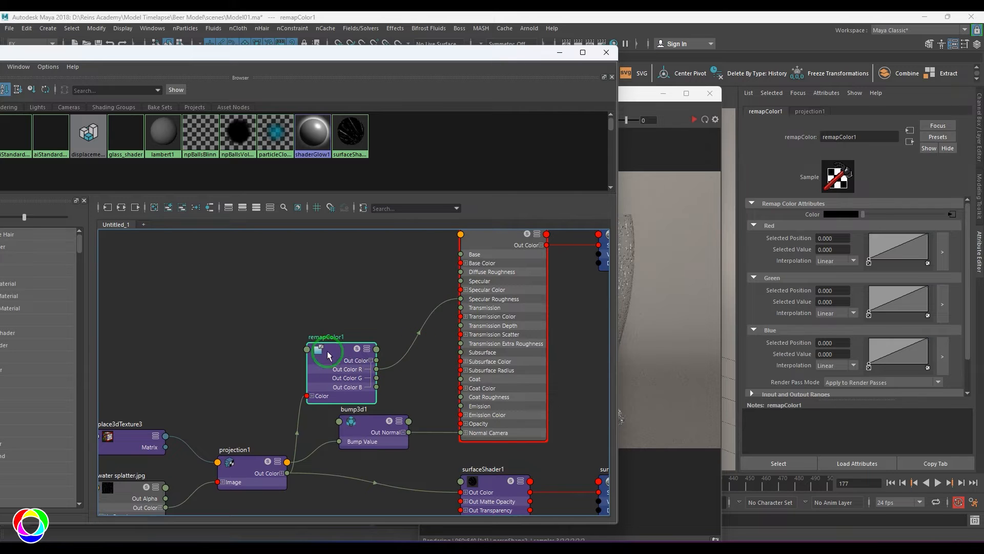
- Put the Hypershade away and open the Red ramp of remapColor1 in an enlarged editor beside the render
left_click(560, 54)
left_click_drag(571, 94, 464, 82)
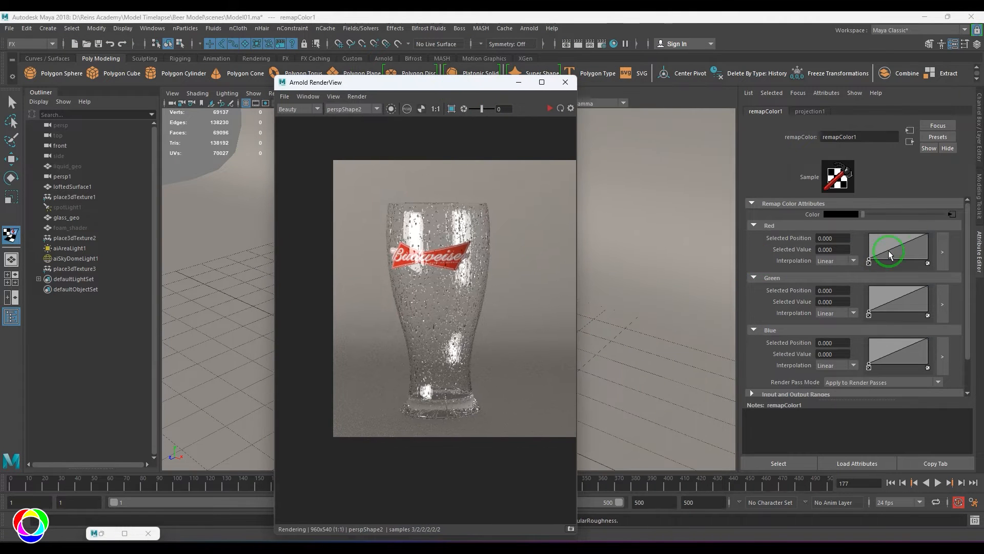
left_click(943, 251)
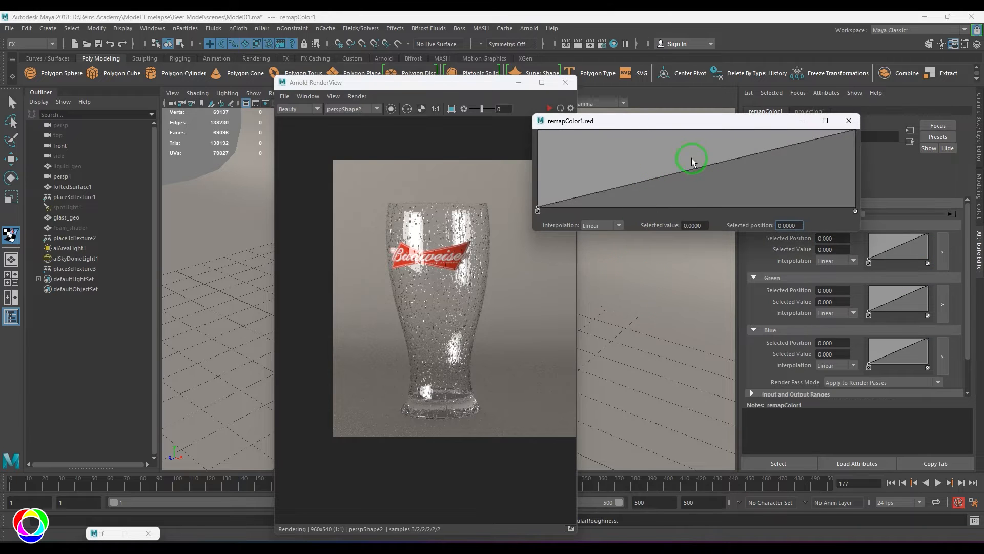
left_click_drag(694, 127, 692, 154)
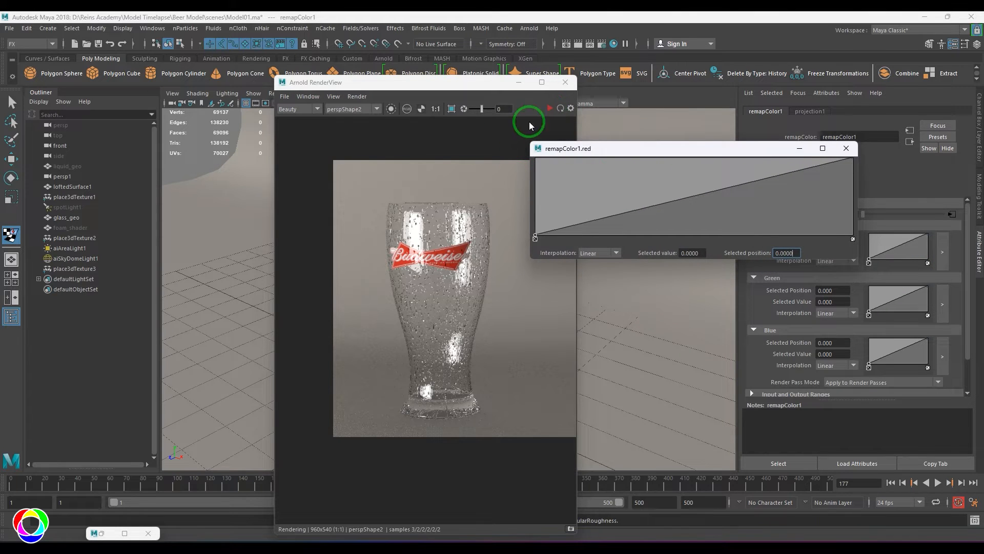
- Define a render region around the upper half of the glass with the logo and render it
left_click(454, 110)
left_click_drag(377, 192, 501, 290)
left_click(550, 109)
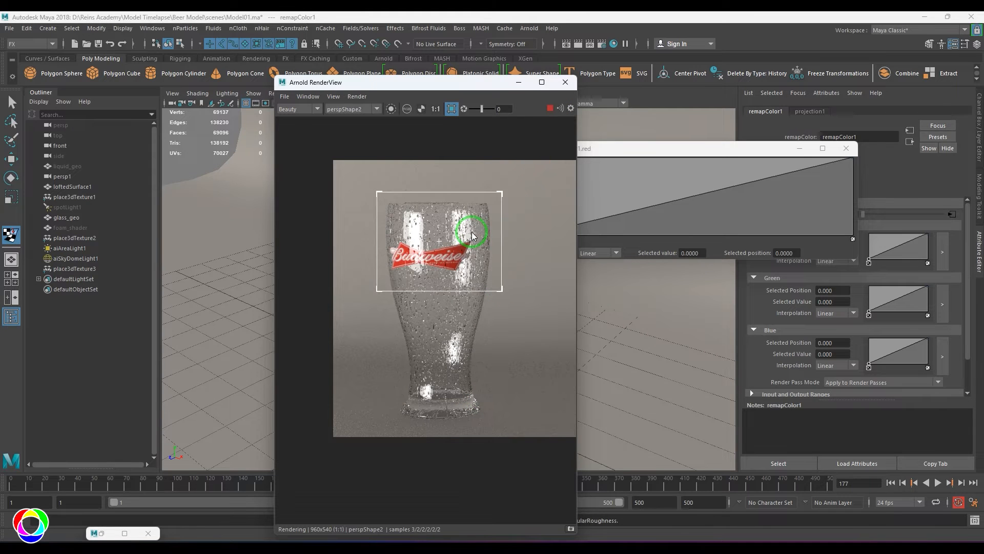
scroll(473, 236, "up", 1)
left_click(550, 109)
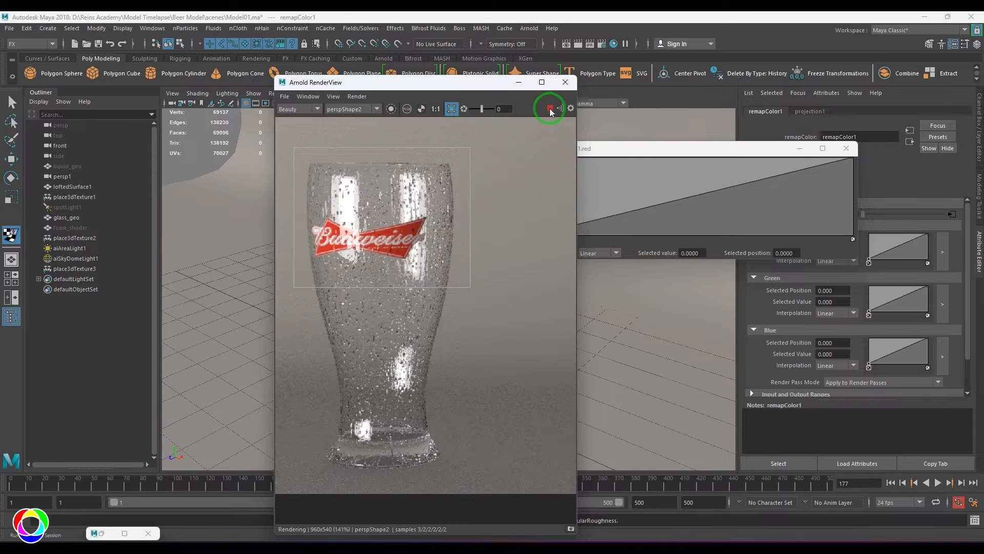
- Invert the Red ramp of remapColor1 so it falls from 1 at the start to about 0 at the end, and render the region
left_click(675, 149)
left_click_drag(853, 162, 852, 232)
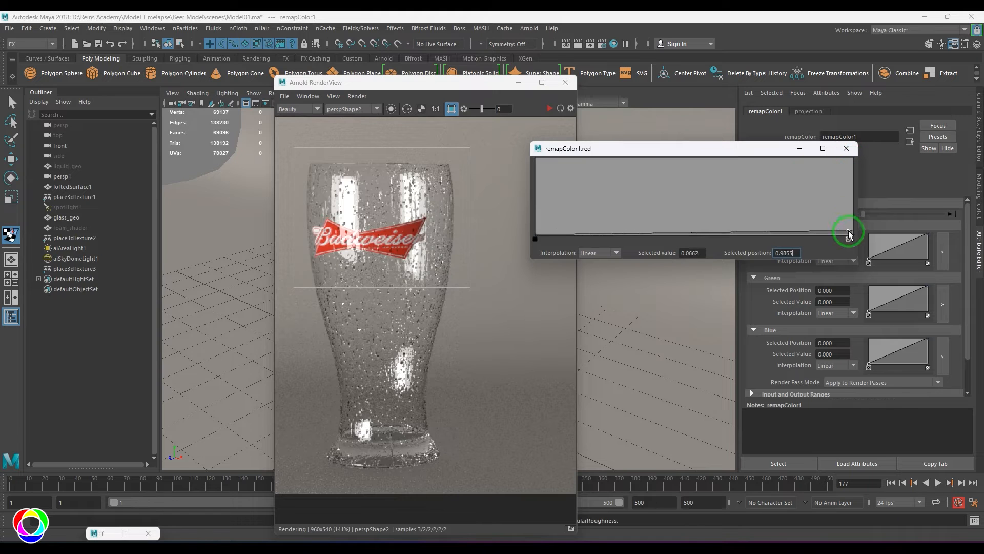
left_click_drag(534, 236, 539, 121)
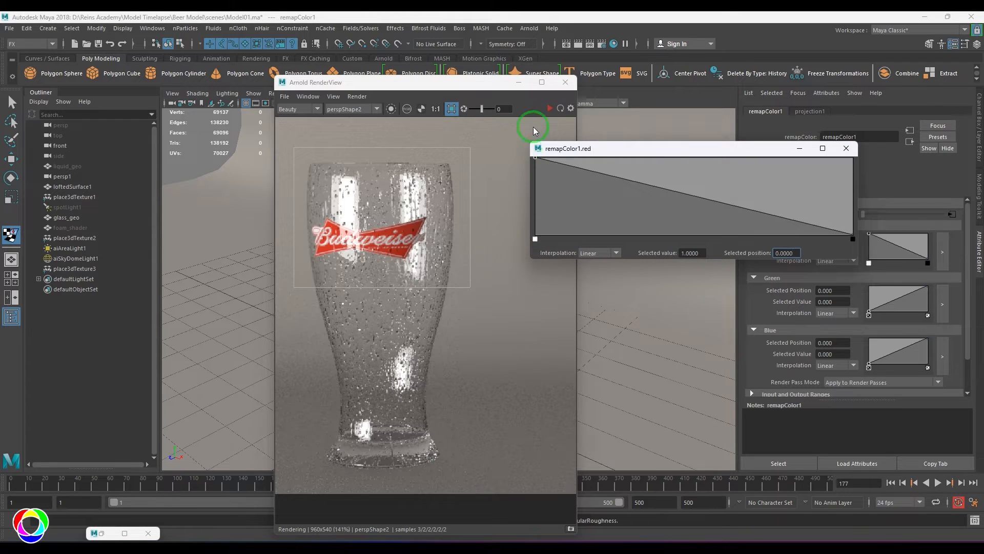
left_click(550, 108)
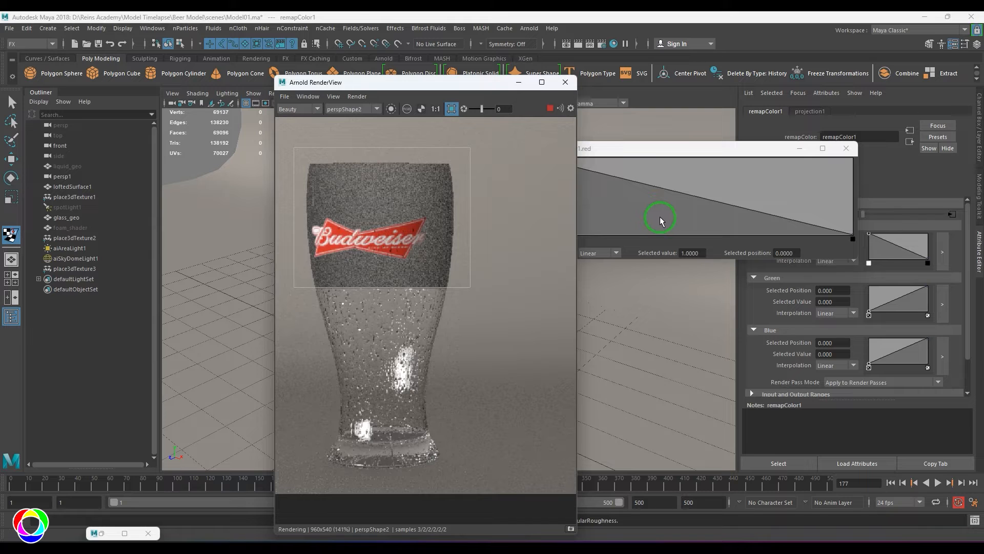
- Add ramp points at about position 0.39 with value 0.02 and about position 0.22 with value 0.68, and check the region render
left_click_drag(658, 216, 660, 234)
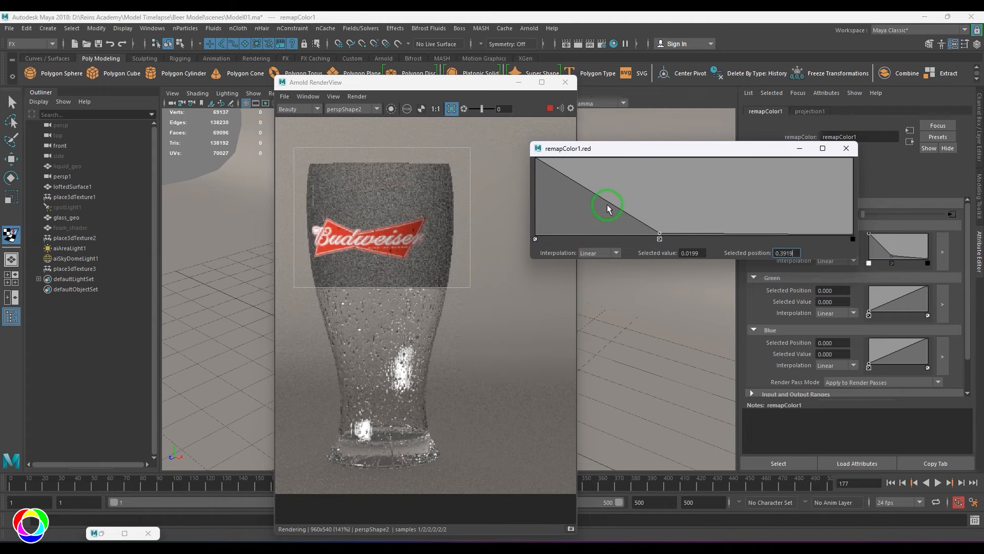
left_click_drag(608, 208, 605, 182)
left_click(388, 217)
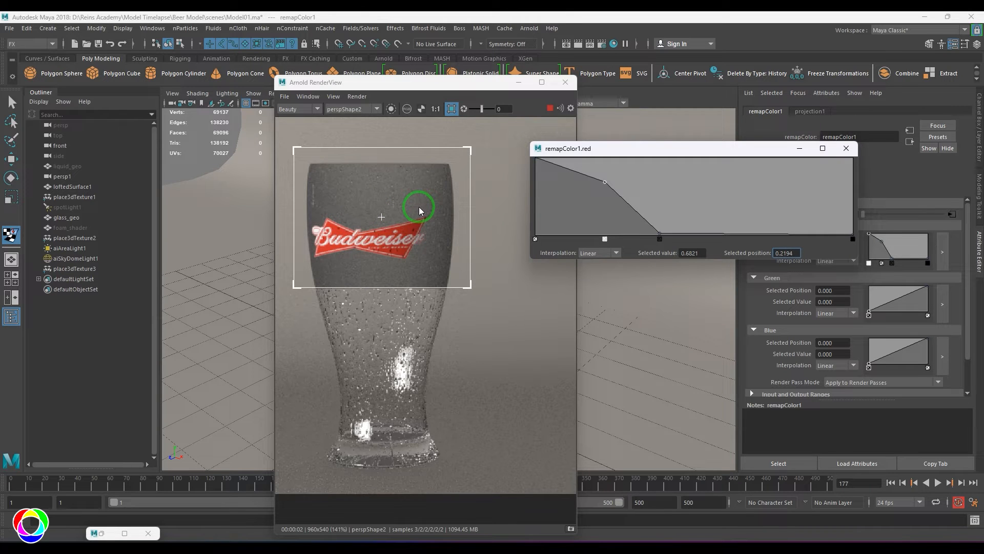
left_click(611, 184)
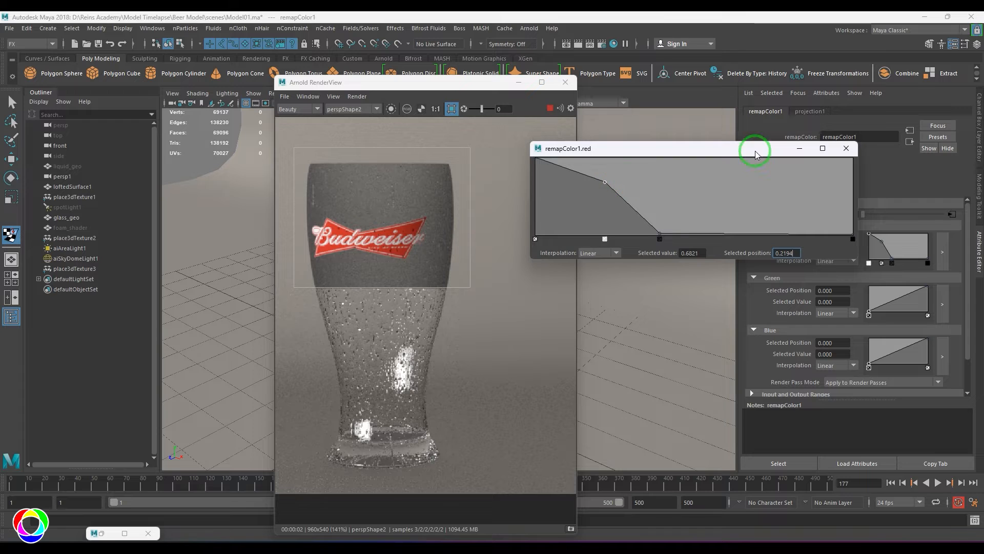
- Select the glass and reopen the Red ramp of remapColor1 through the Specular Roughness connection of glass_shader
left_click_drag(755, 150, 709, 157)
left_click(801, 155)
left_click_drag(451, 82, 376, 318)
left_click(439, 272)
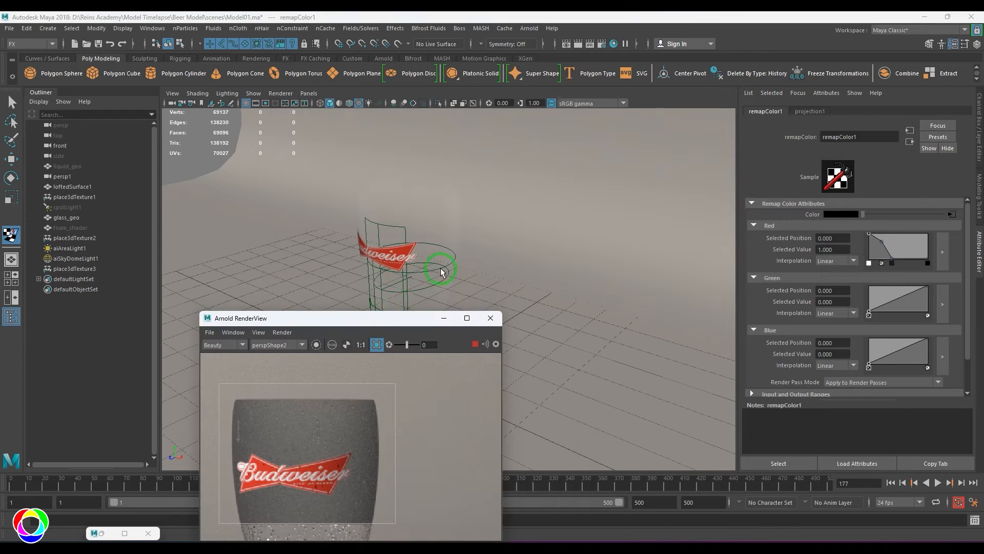
left_click(861, 112)
scroll(835, 304, "up", 5)
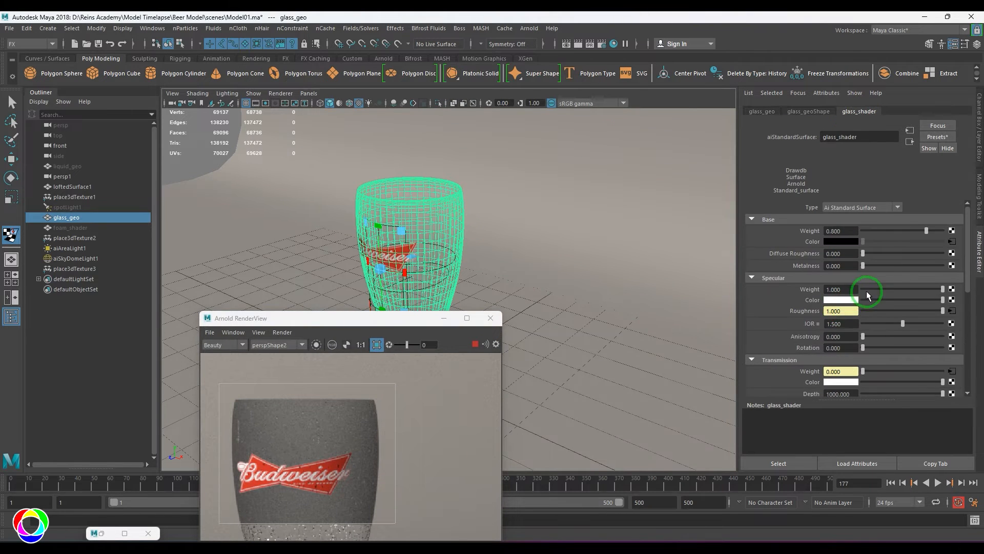
left_click(953, 311)
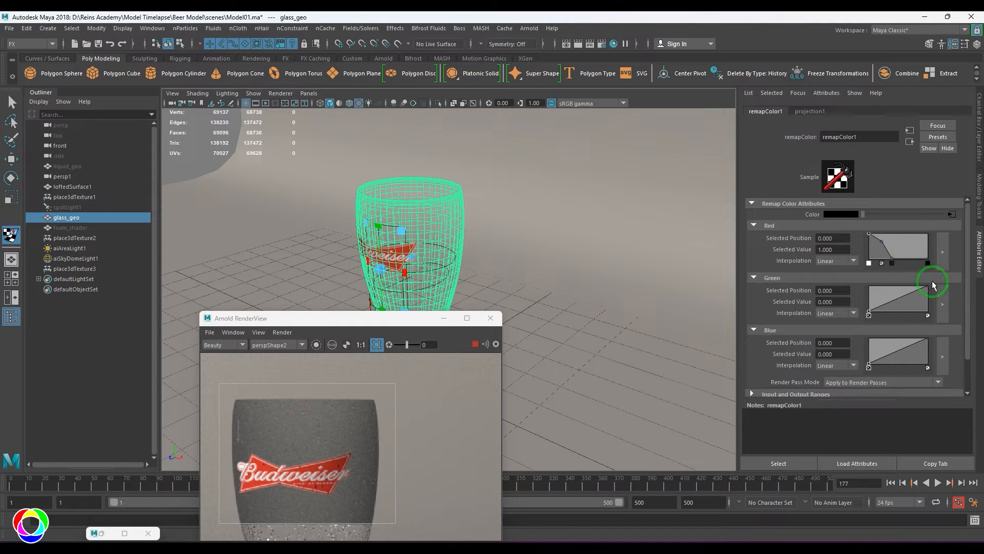
left_click(942, 246)
left_click_drag(407, 319, 366, 203)
left_click(616, 163)
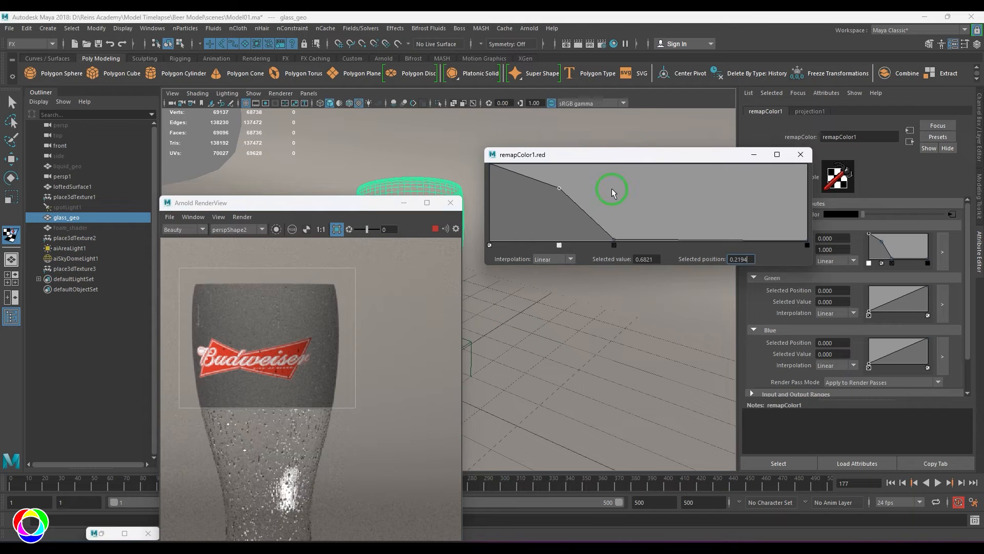
- Delete the ramp point at position 0.2194, lower the start value to about 0.1, and check the region render
left_click(559, 245)
left_click(495, 168)
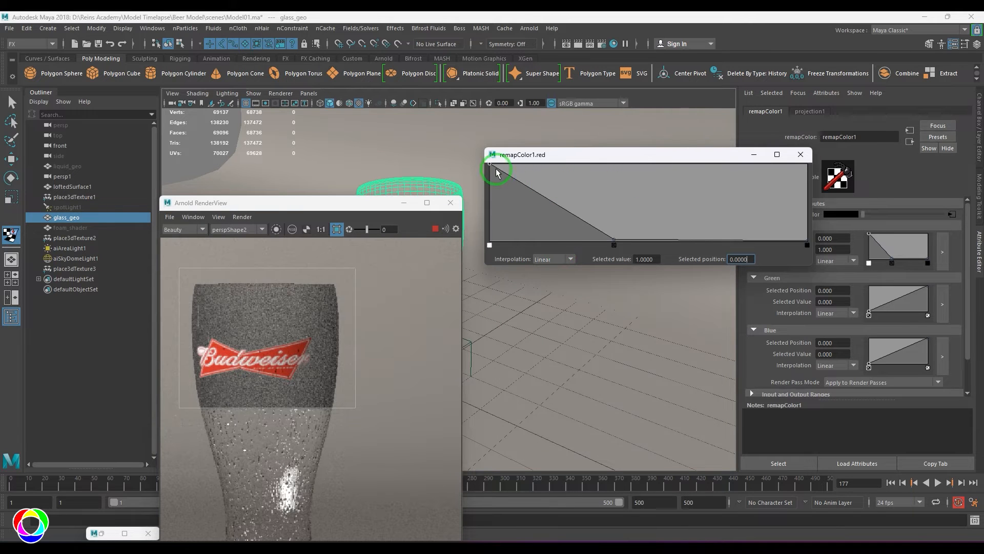
left_click_drag(487, 181, 484, 221)
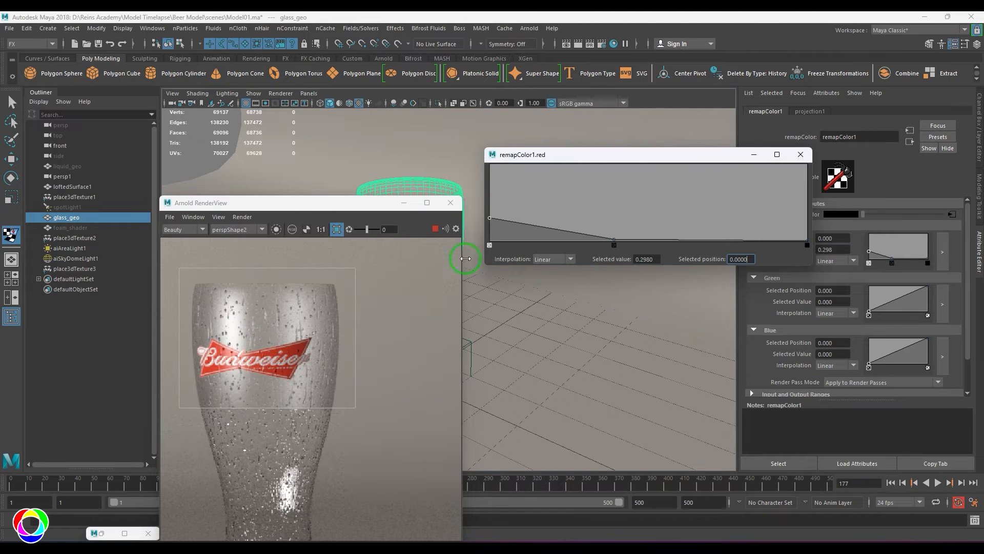
left_click_drag(490, 222, 490, 231)
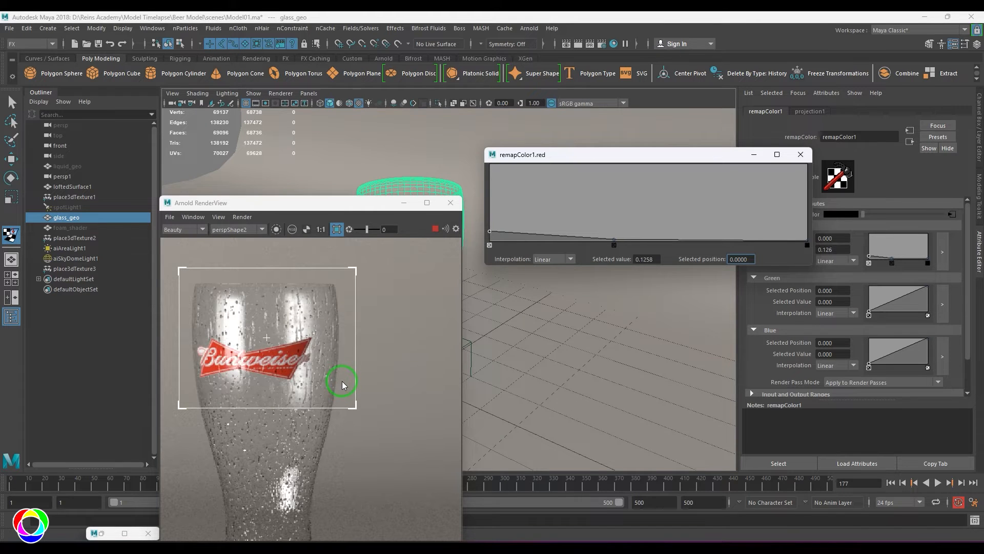
left_click_drag(359, 203, 400, 141)
left_click(602, 199)
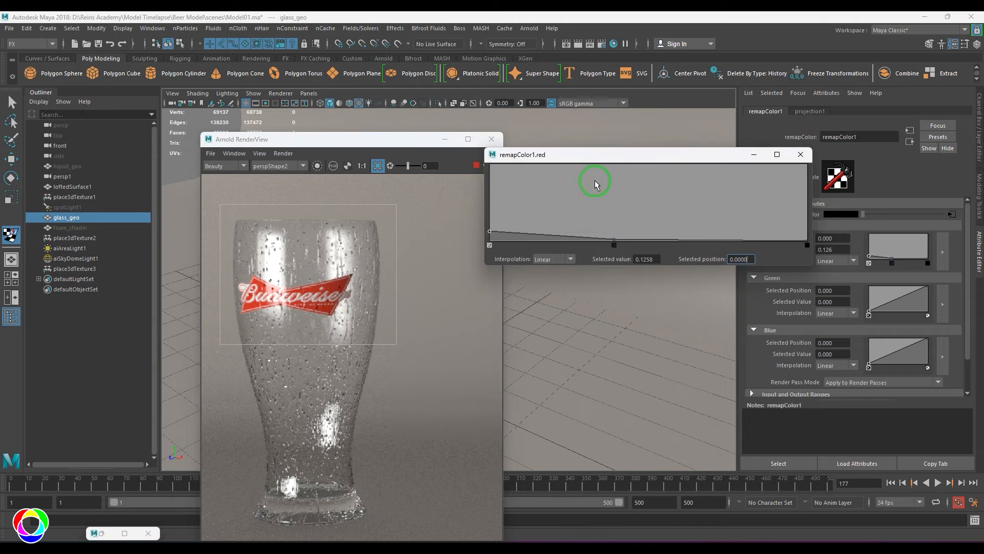
left_click_drag(491, 235, 492, 237)
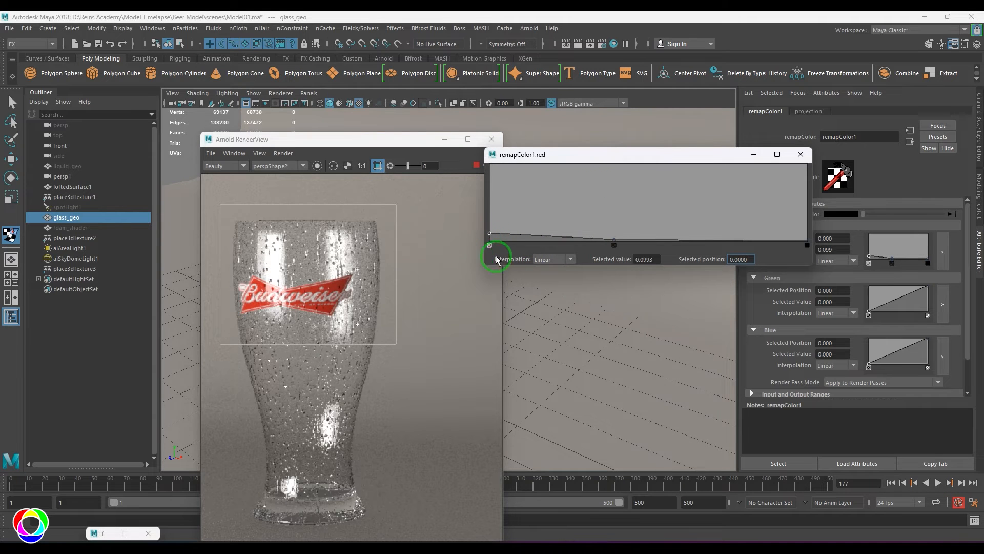
left_click(485, 215)
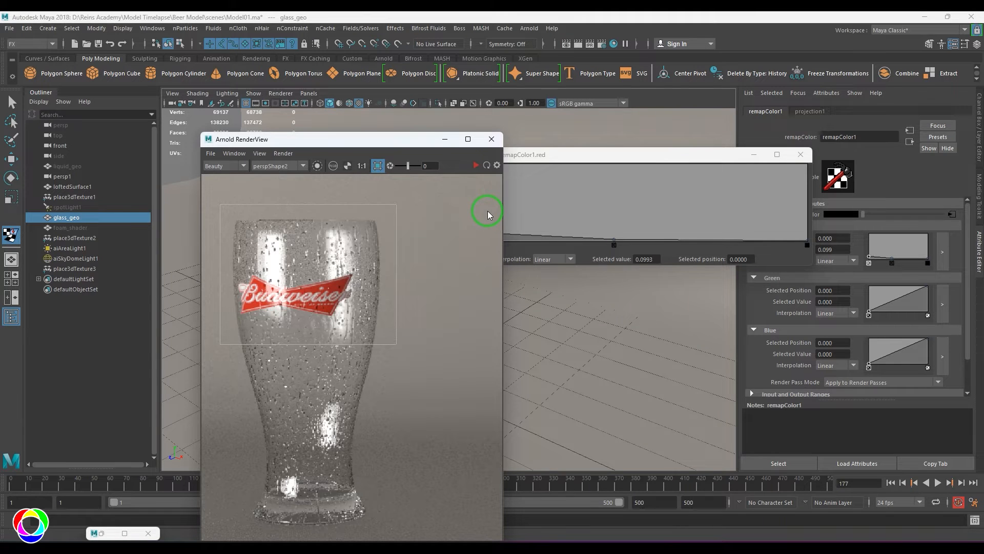
- Set the Bump Depth of bump3d1 on the glass shader to 0.01 and render the region again
left_click_drag(388, 140, 328, 330)
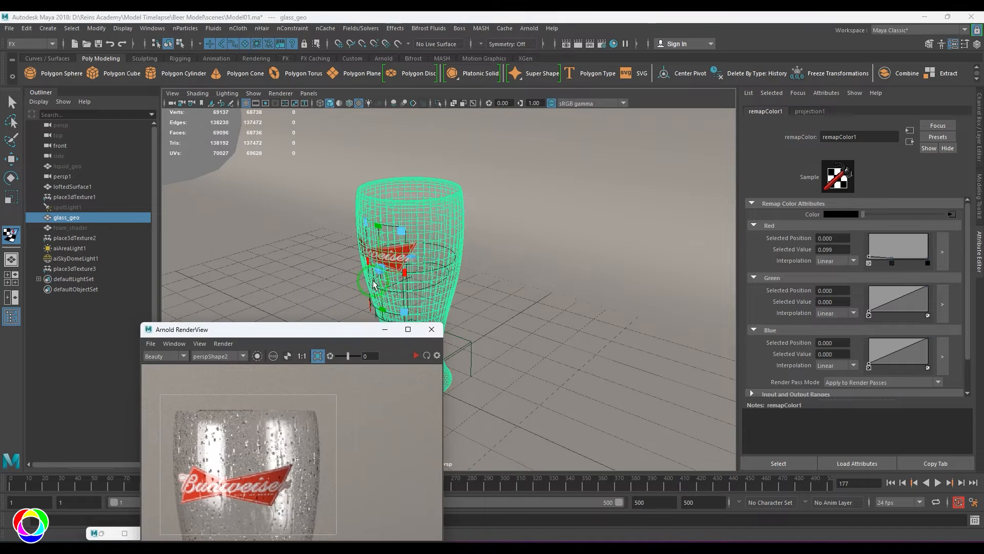
left_click(437, 224)
scroll(923, 318, "down", 5)
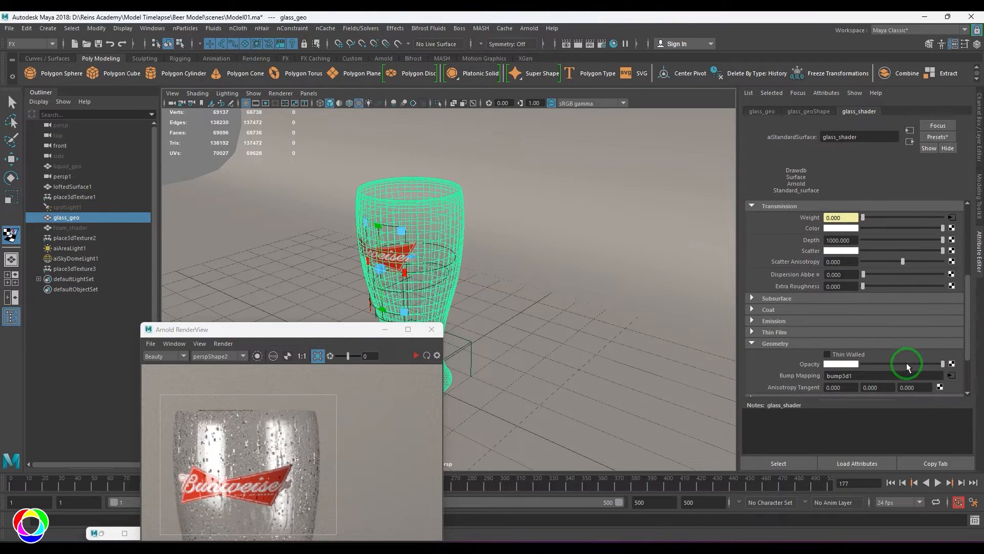
left_click(951, 375)
left_click_drag(835, 226, 854, 227)
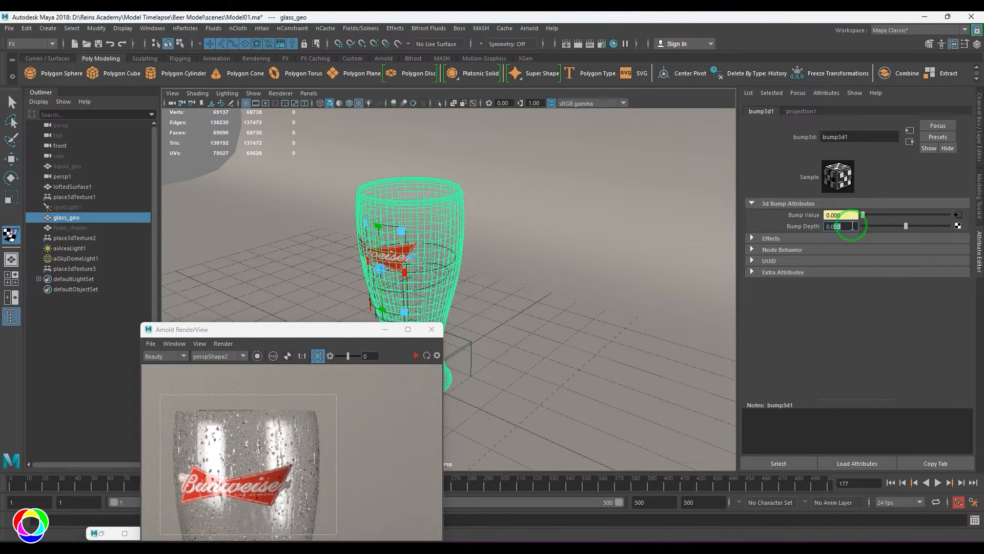
type("1")
key("Return")
left_click_drag(308, 329, 437, 144)
left_click(543, 171)
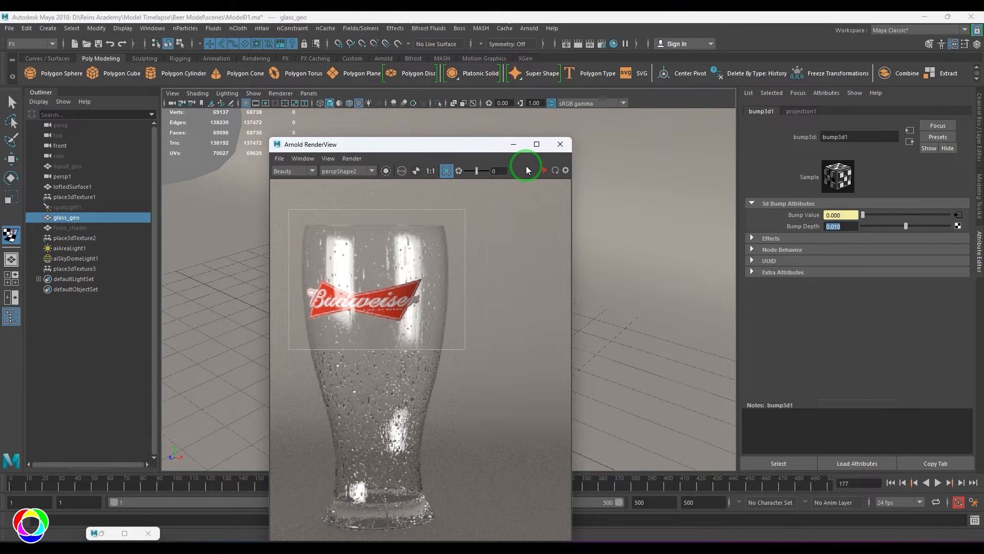
- Move the render aside and unhide liquid_geo so the beer fills the glass
left_click_drag(502, 149, 719, 128)
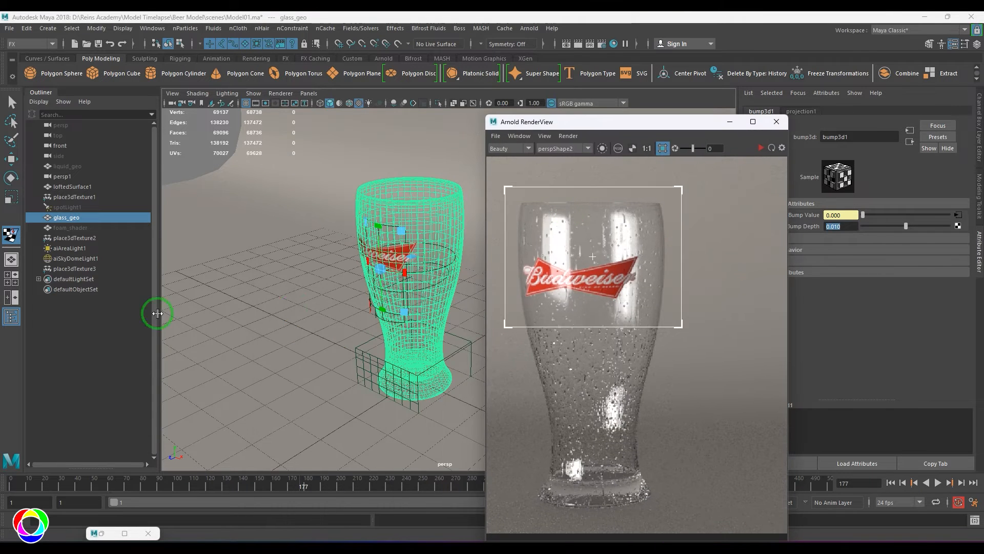
left_click(67, 322)
left_click(77, 166)
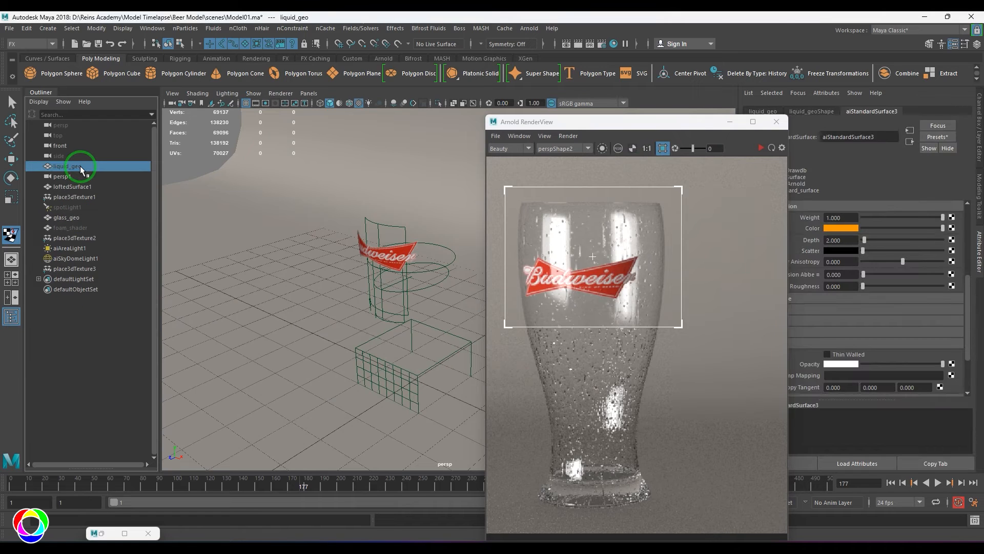
key("shift+h")
left_click(394, 268)
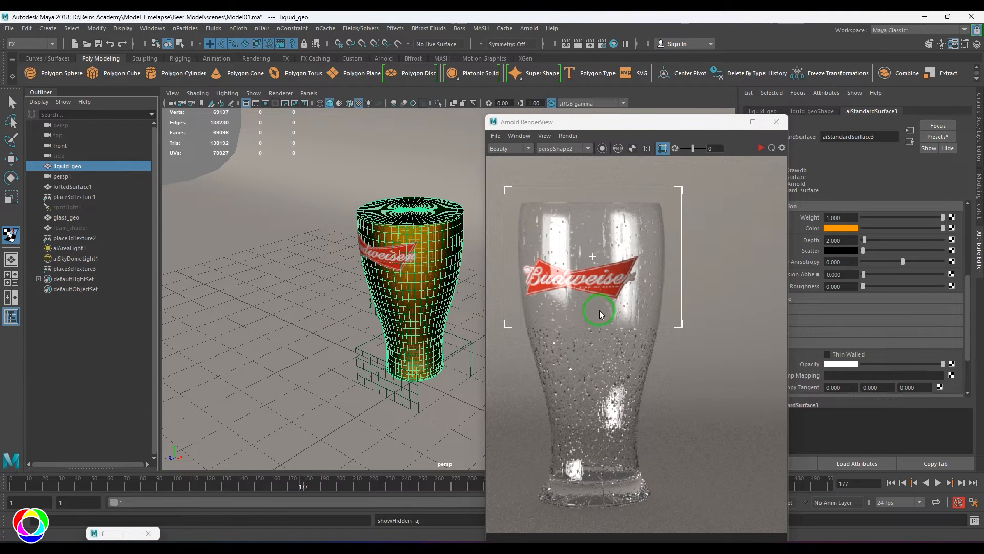
- Extend the render region down over the whole glass and render it with the beer liquid
left_click(741, 208)
left_click_drag(681, 327, 671, 515)
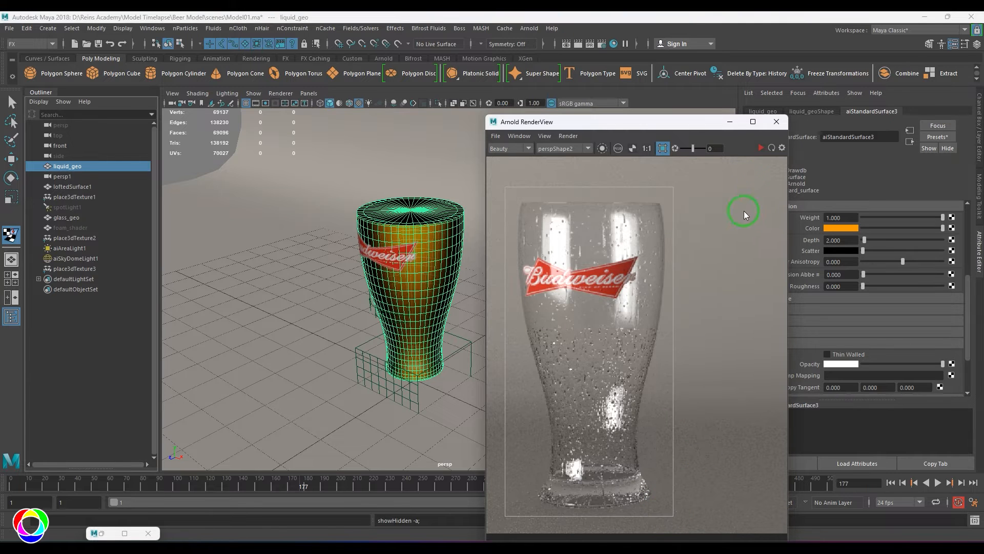
left_click(761, 149)
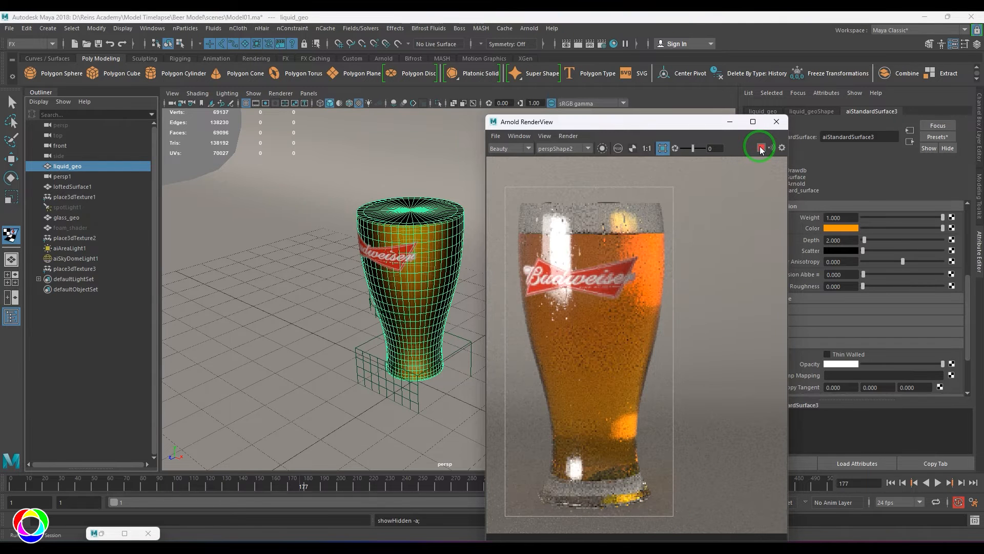
left_click(637, 371)
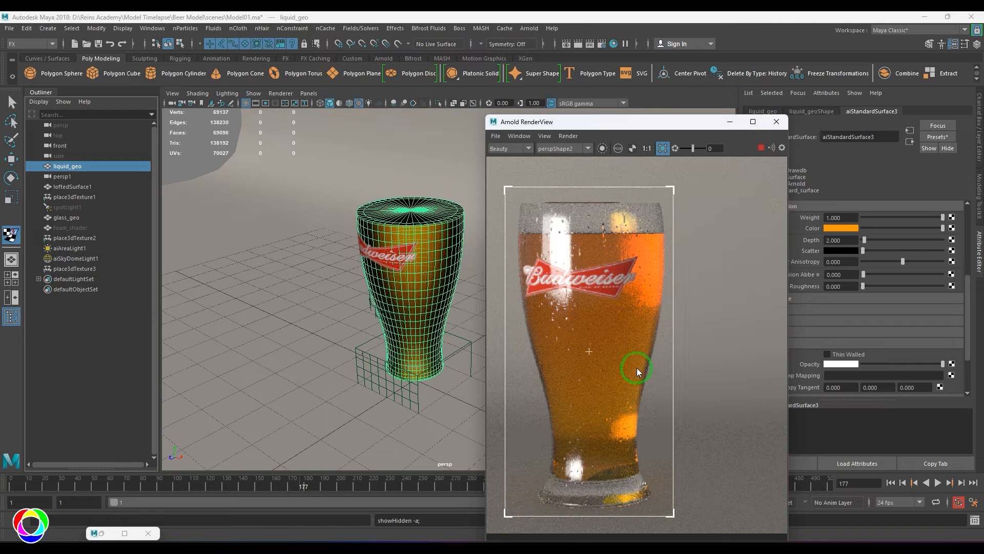
double_click(106, 533)
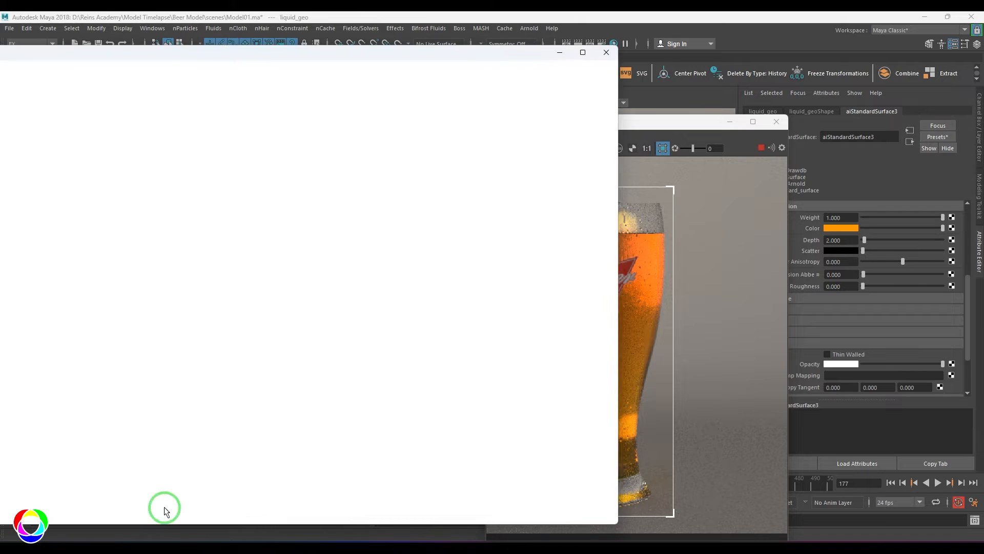
left_click(559, 52)
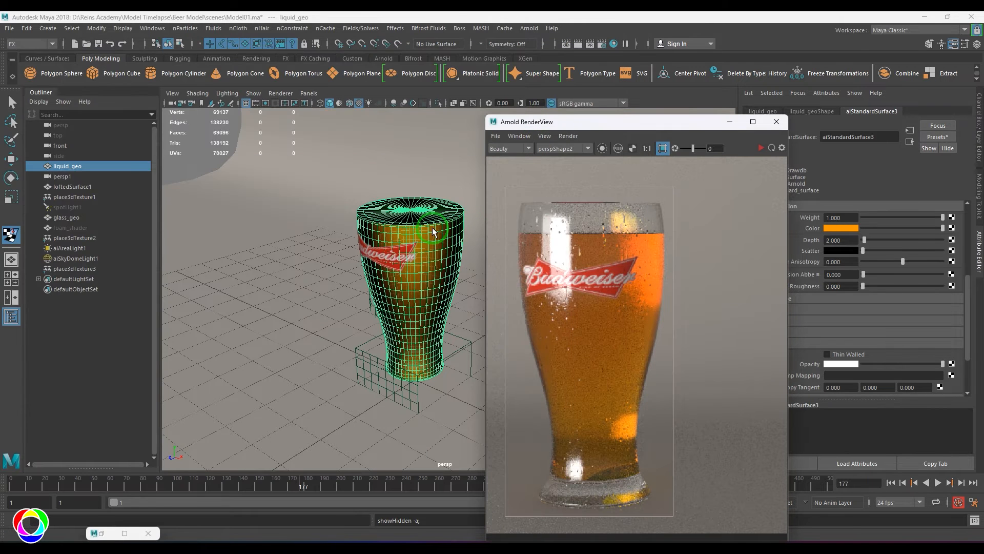
- Assign a new aiStandardSurface material to liquid_geo and render the region
left_click_drag(445, 259, 437, 272, "alt")
right_click_drag(437, 272, 435, 259)
left_click(359, 280)
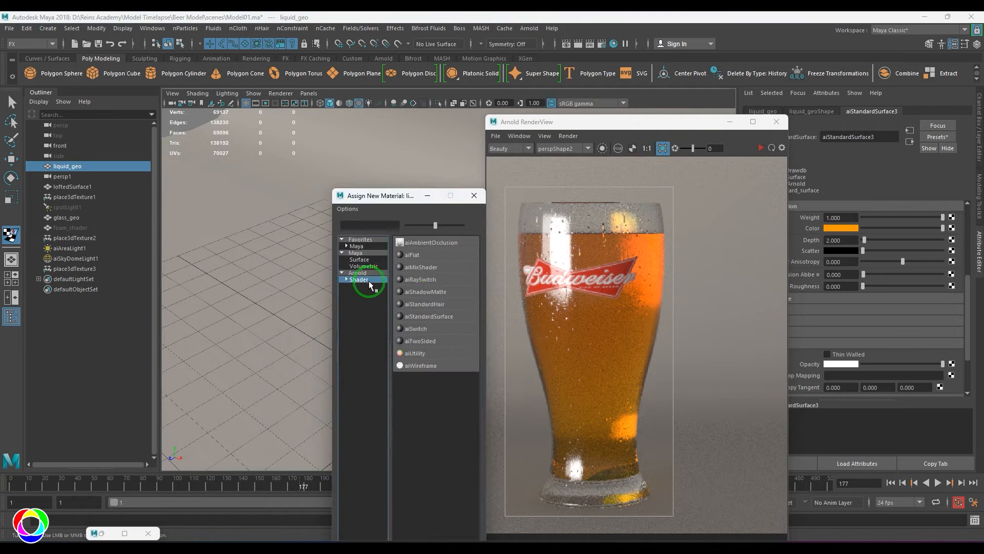
left_click(435, 321)
left_click(760, 148)
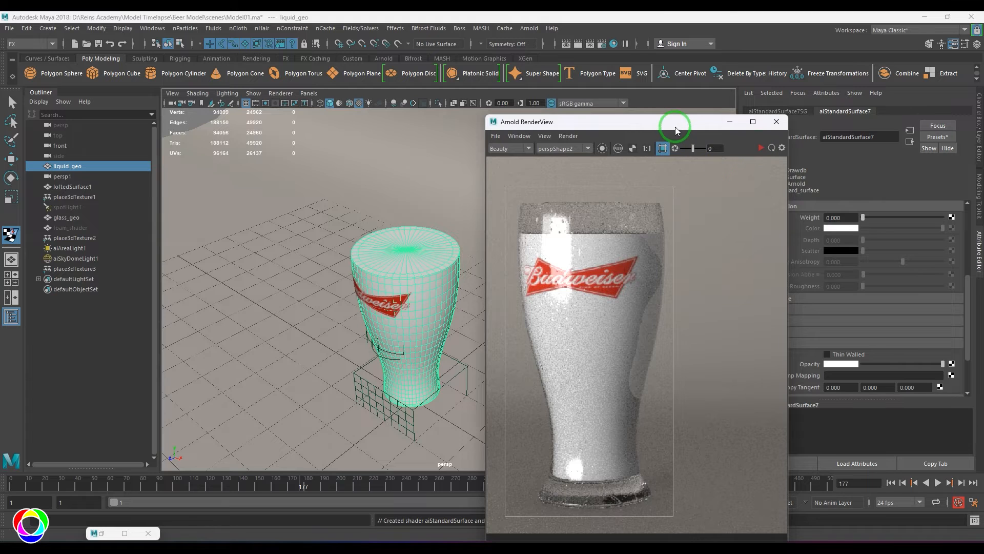
- Move the render aside, set the Transmission Weight of aiStandardSurface7 to 1, and render the region again
left_click_drag(675, 127, 580, 123)
scroll(875, 313, "up", 5)
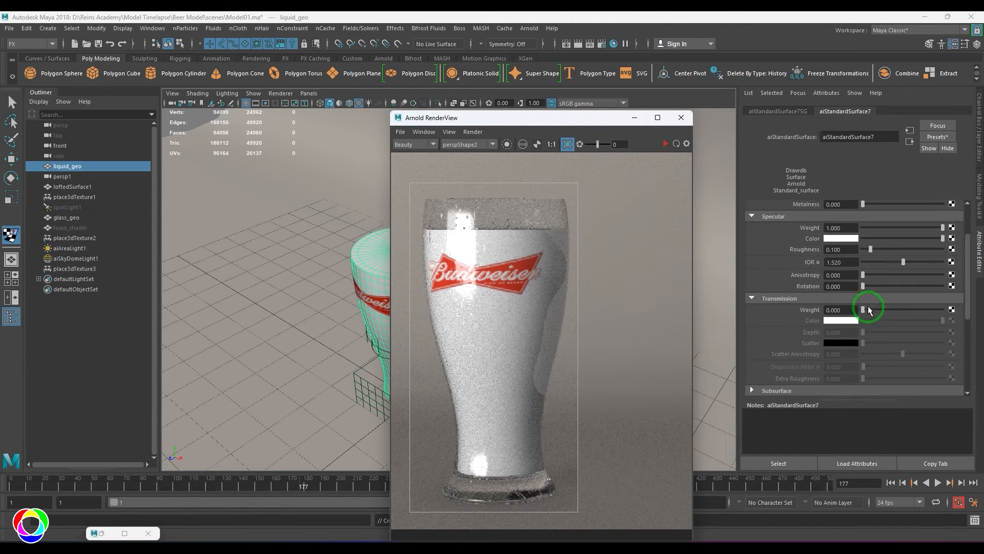
left_click_drag(866, 309, 970, 304)
left_click(839, 319)
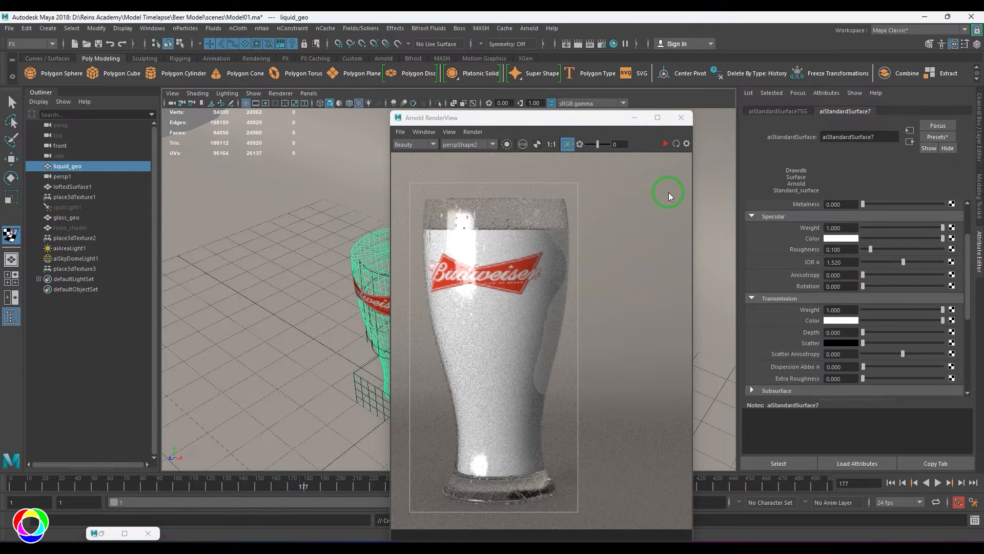
left_click(666, 144)
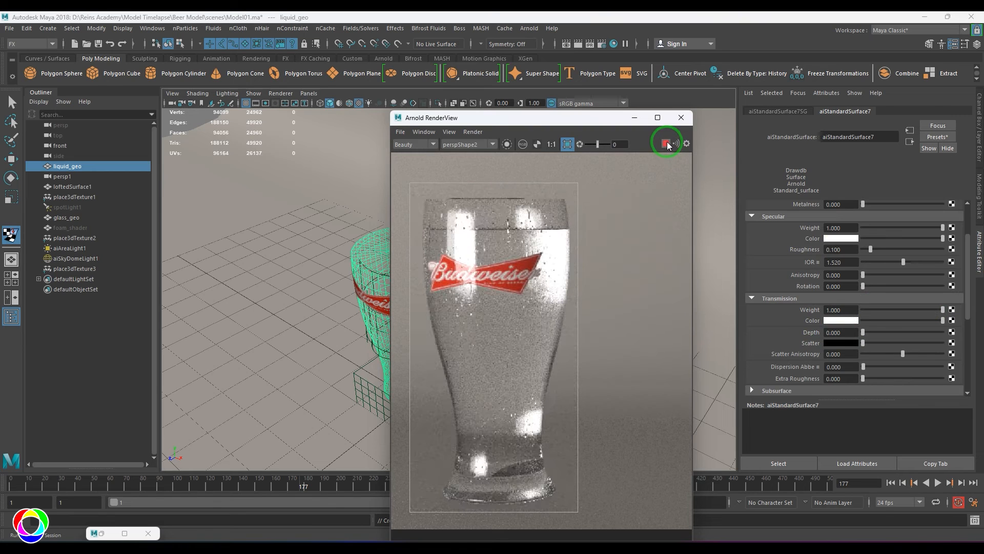
- Set the liquid shader's Transmission Color to the recent orange (H 18.462, S 1, V 1) and re-render
left_click(849, 322)
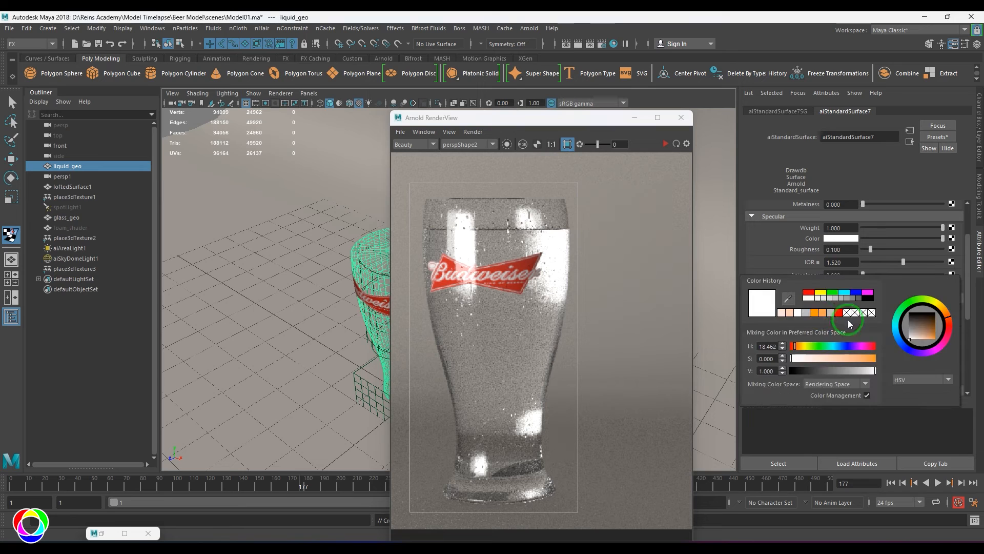
left_click(817, 311)
left_click(657, 153)
left_click(666, 143)
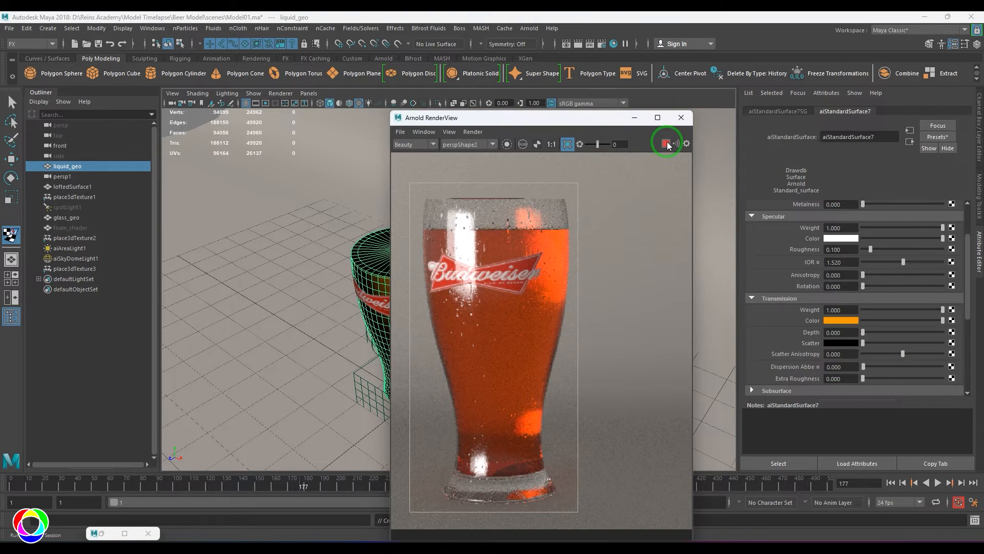
- Set the Transmission Depth of the liquid shader to 2 and render the region
left_click(833, 333)
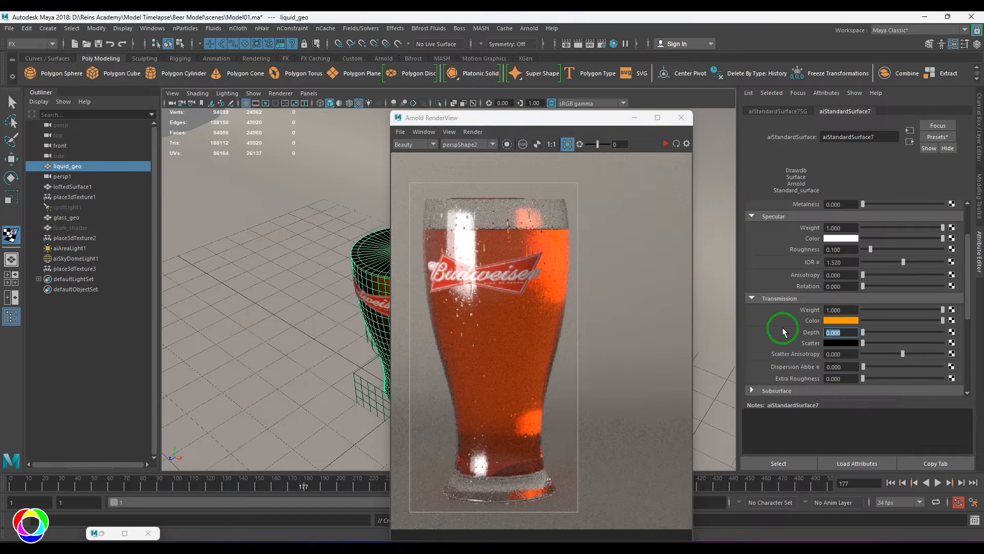
type("2")
key("Return")
left_click(666, 143)
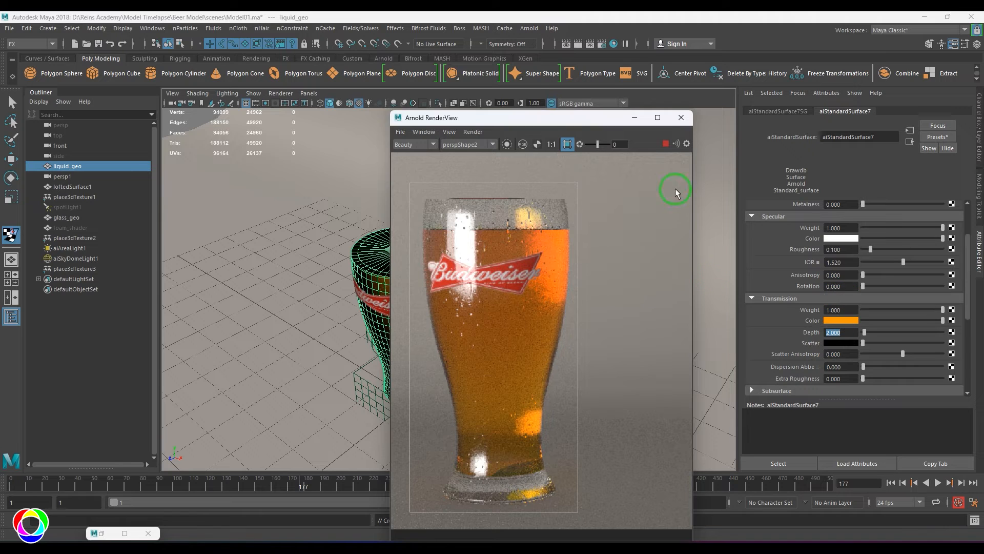
- Increase the liquid shader's Transmission Depth to 5 and render the region to check the beer color
type("5")
key("Return")
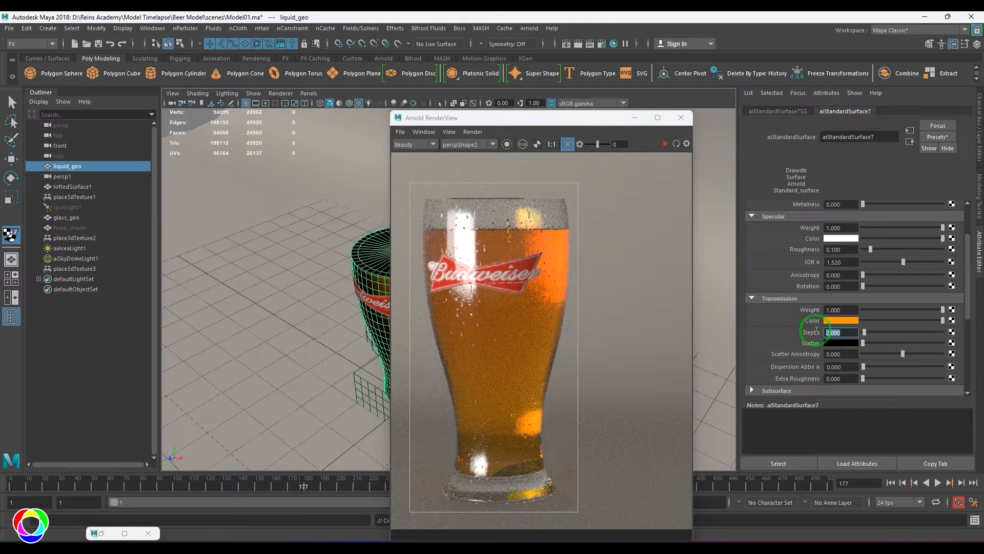
left_click(647, 168)
left_click(665, 143)
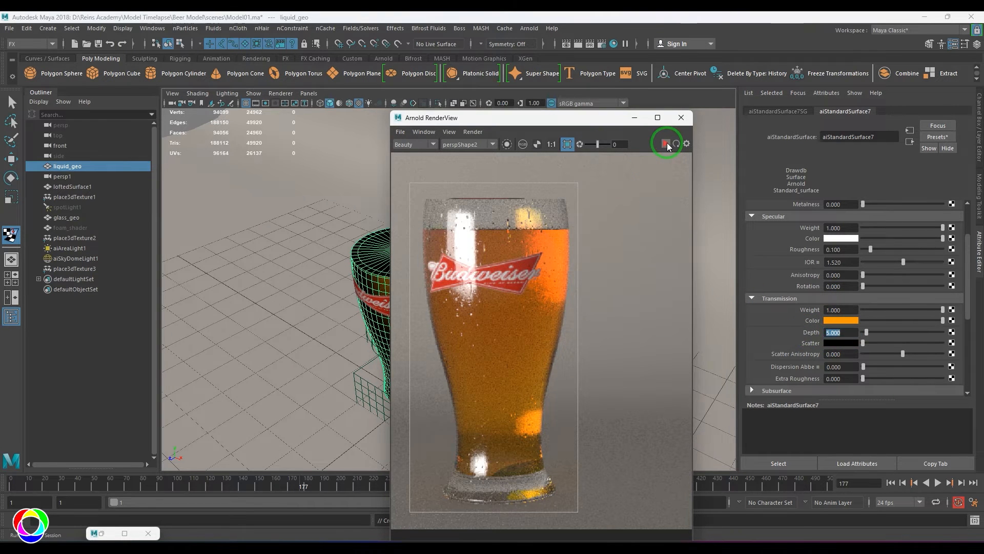
left_click(537, 271)
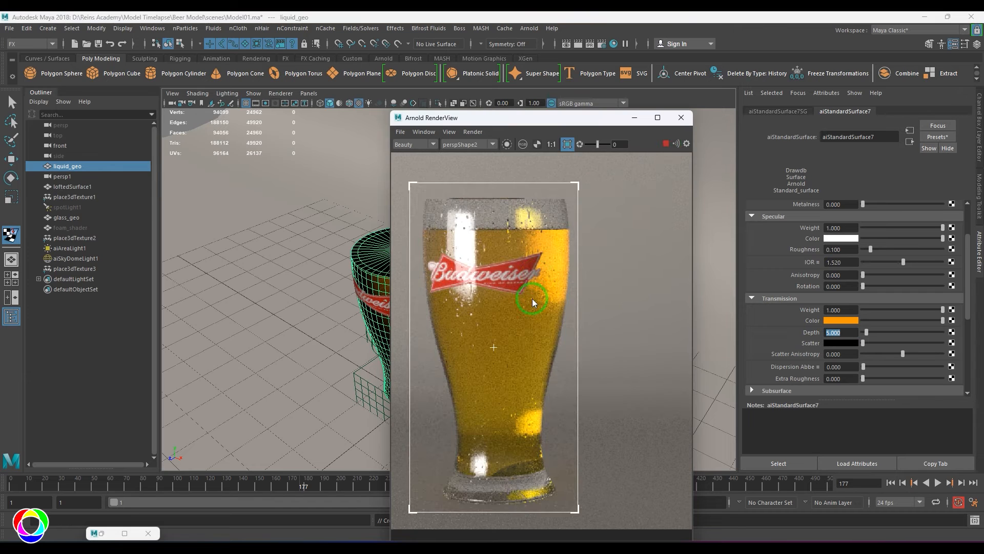
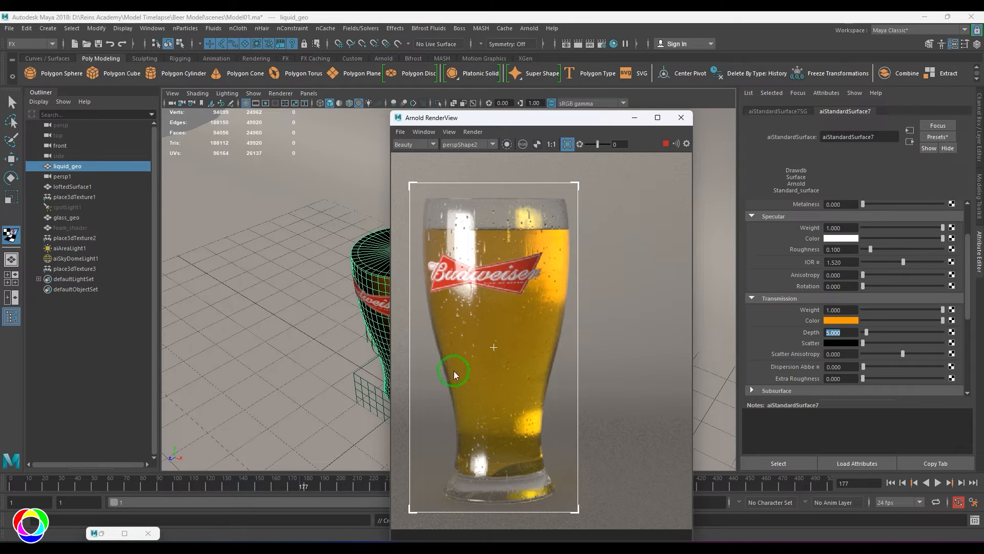
- Reduce the liquid shader's Transmission Depth to 1.5 and render the region
left_click(665, 144)
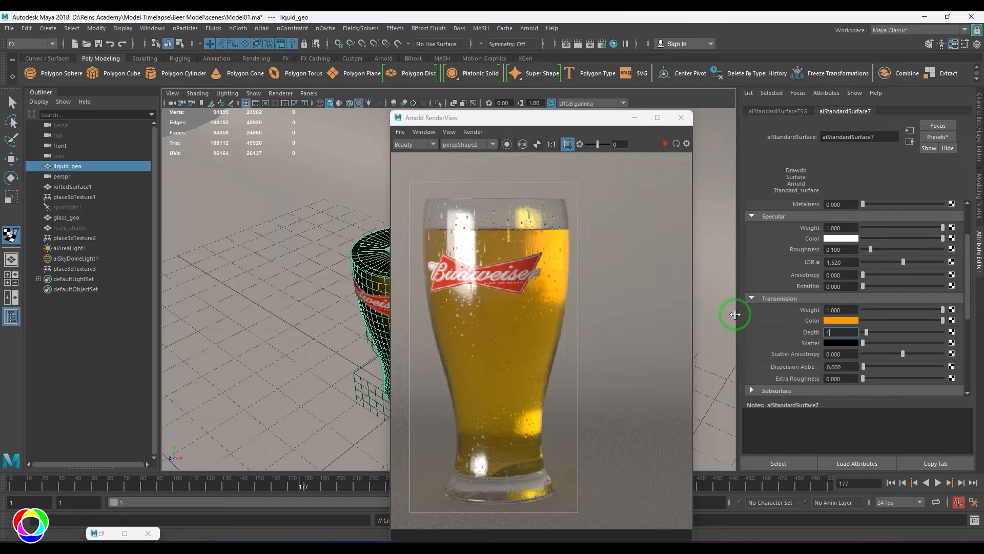
left_click(665, 144)
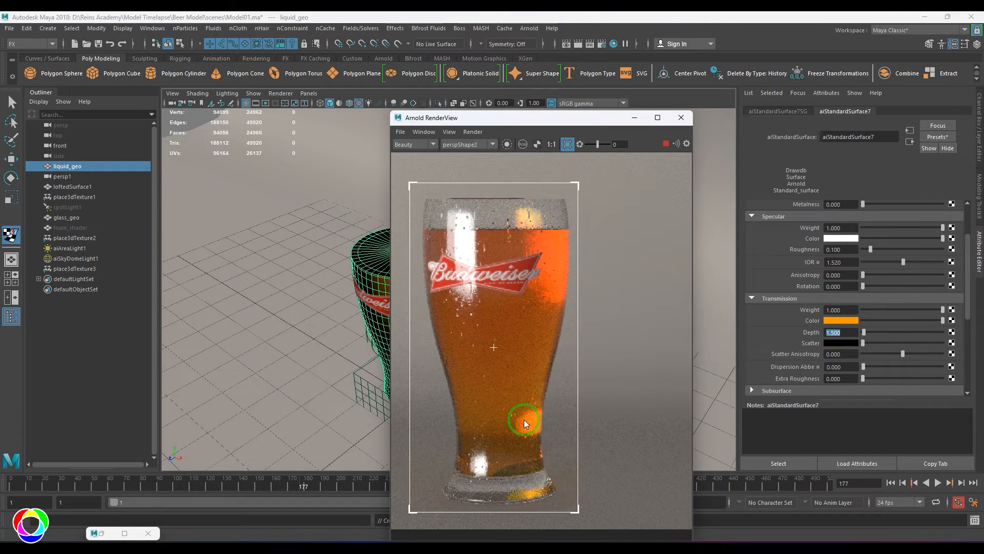
left_click(664, 144)
- Open the liquid's Transmission Color in the full color chooser, place it beside the render, and start rendering
left_click(831, 321)
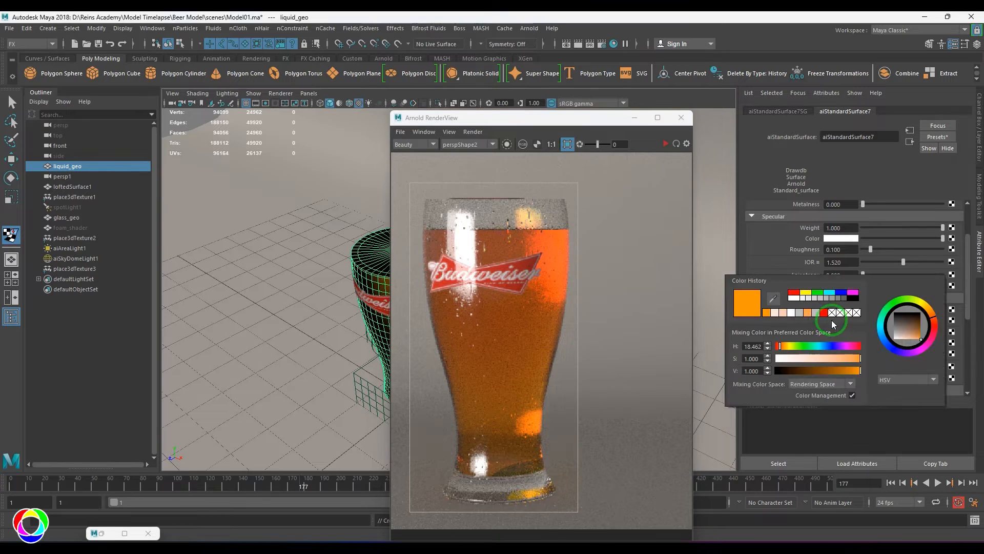
double_click(836, 321)
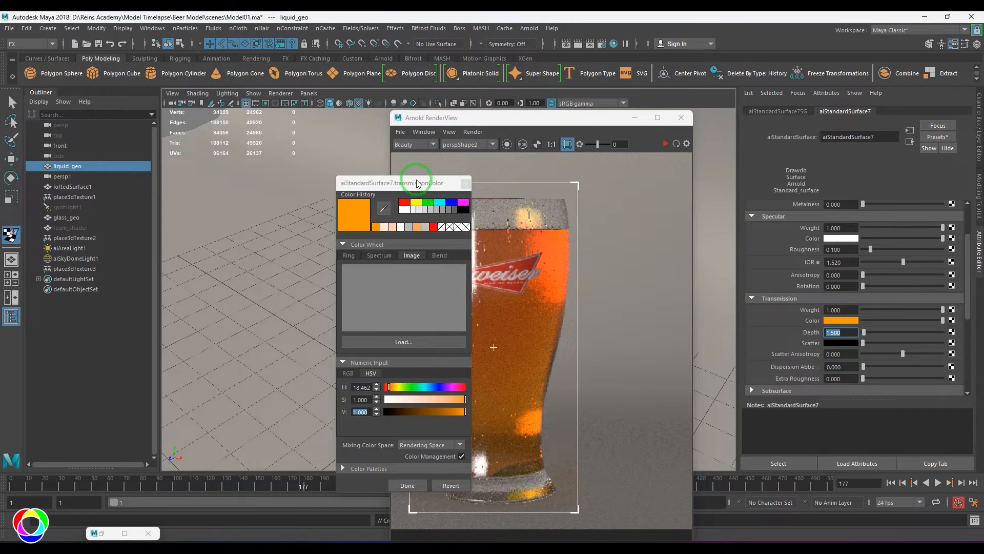
left_click_drag(416, 183, 362, 170)
left_click(665, 144)
left_click(352, 169)
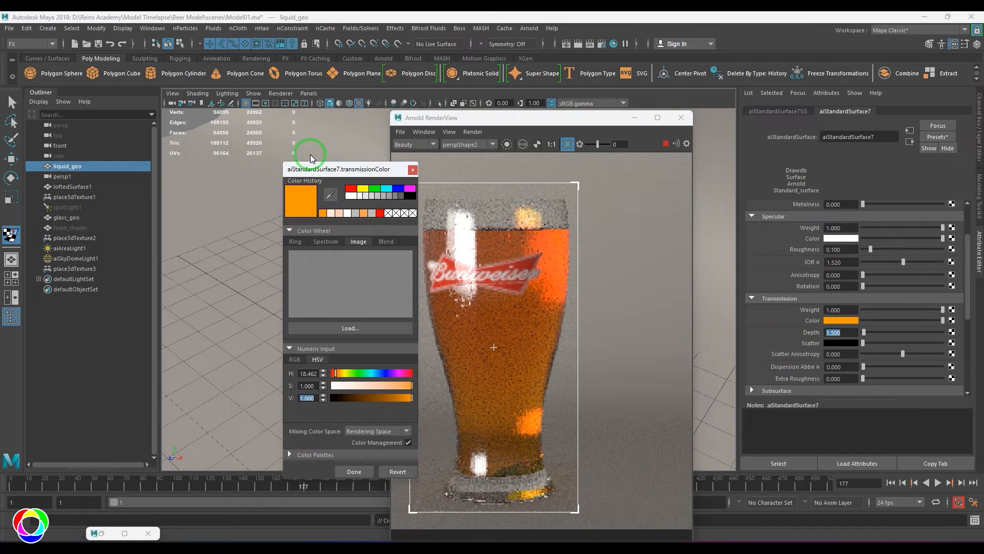
- Test a darker, less saturated Transmission Color (S 0.878, V 0.613), restoring both to 1 and shifting the hue to about 21.9
left_click(355, 382)
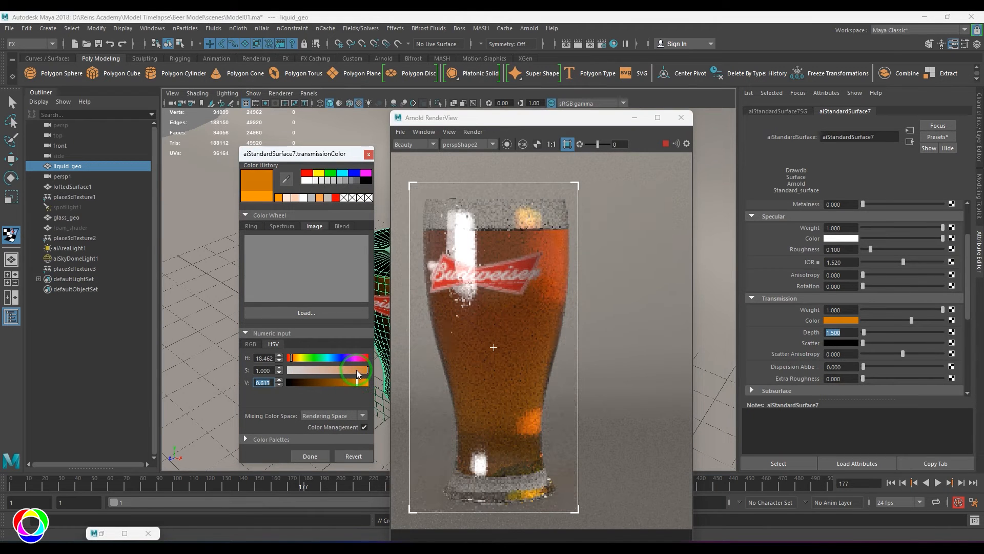
left_click(358, 370)
left_click_drag(300, 361, 292, 358)
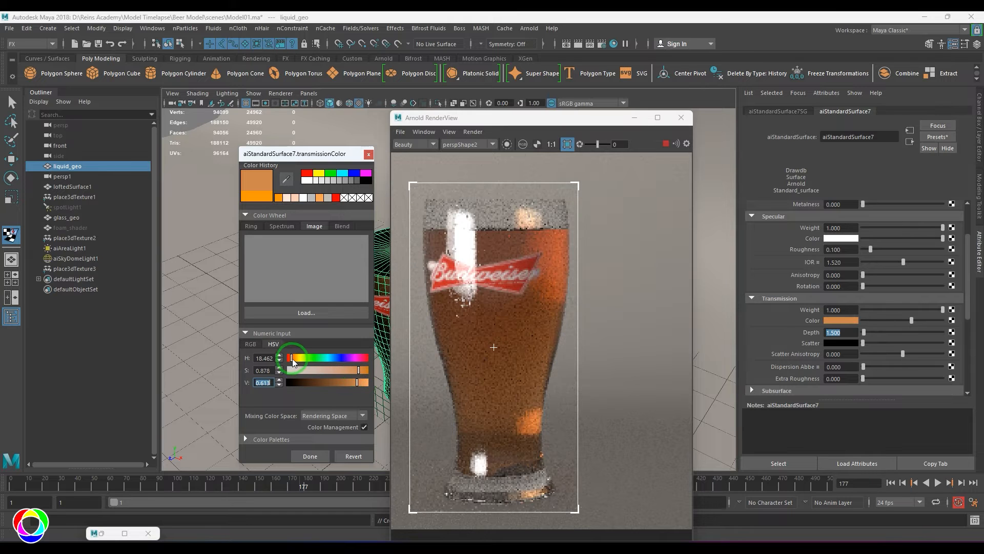
left_click(366, 388)
mouse_move(365, 383)
left_mouse_down()
mouse_move(373, 393)
mouse_move(374, 376)
left_mouse_up()
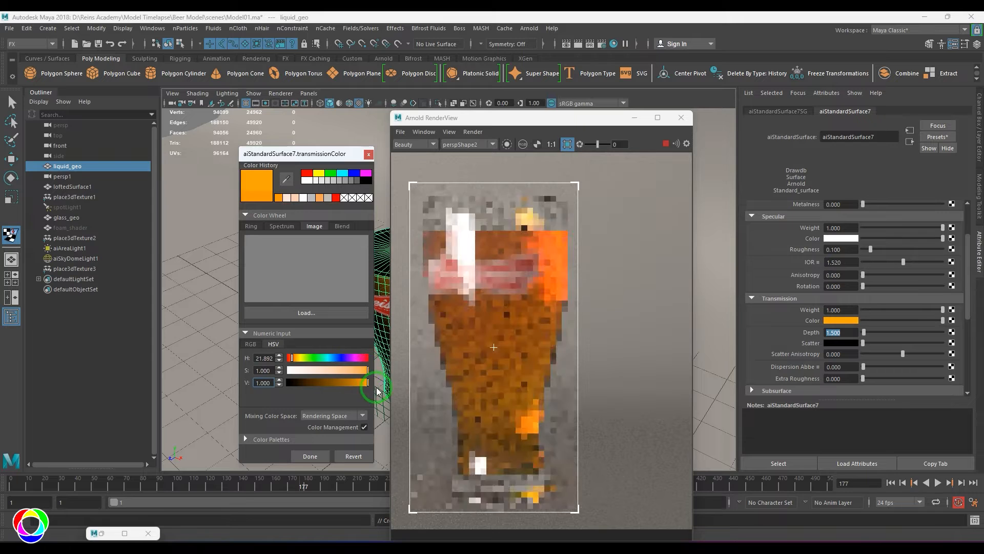
- Set the hue of the liquid's Transmission Color to 23 and accept the color
double_click(264, 358)
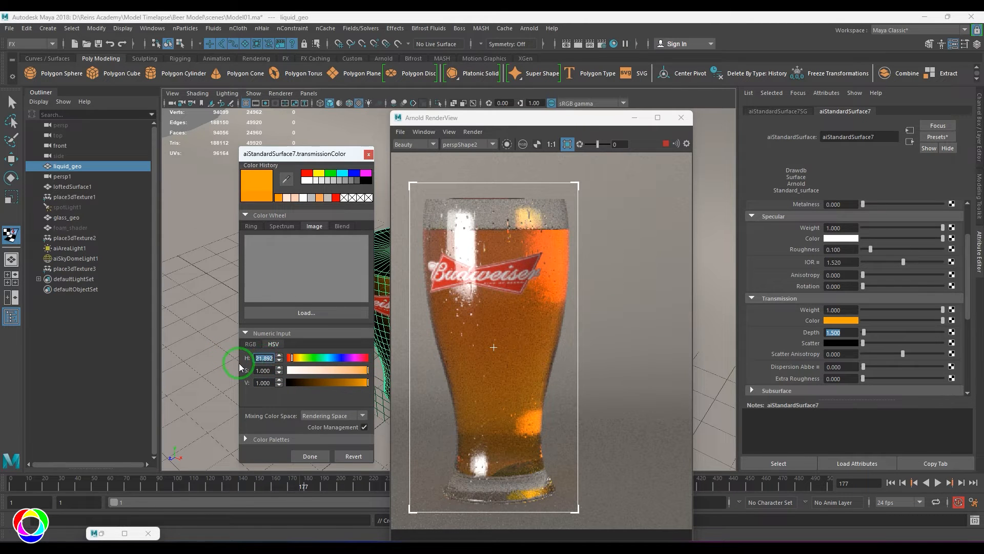
type("22")
key("Return")
left_click(313, 457)
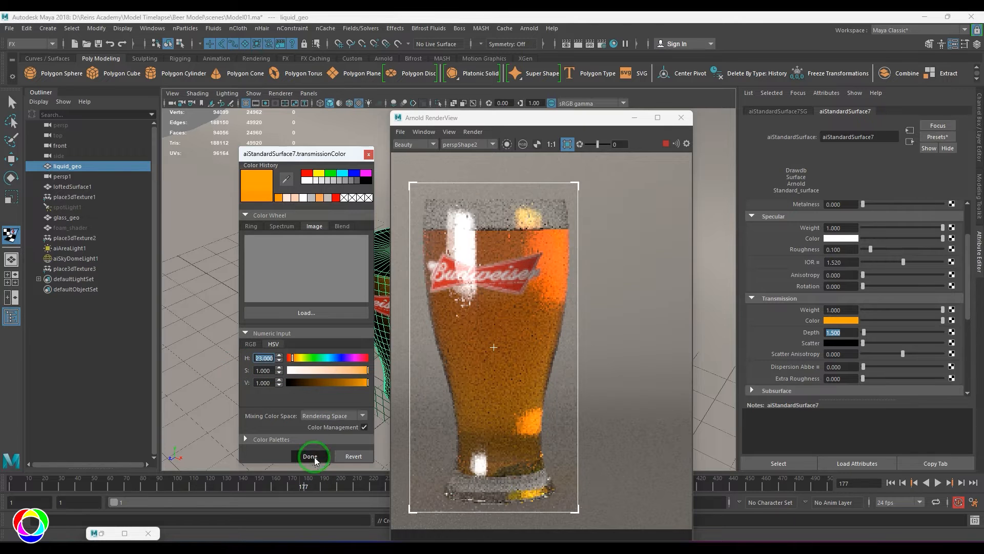
- Change the Transmission Depth of the liquid shader to 2
type("2.")
left_click(781, 332)
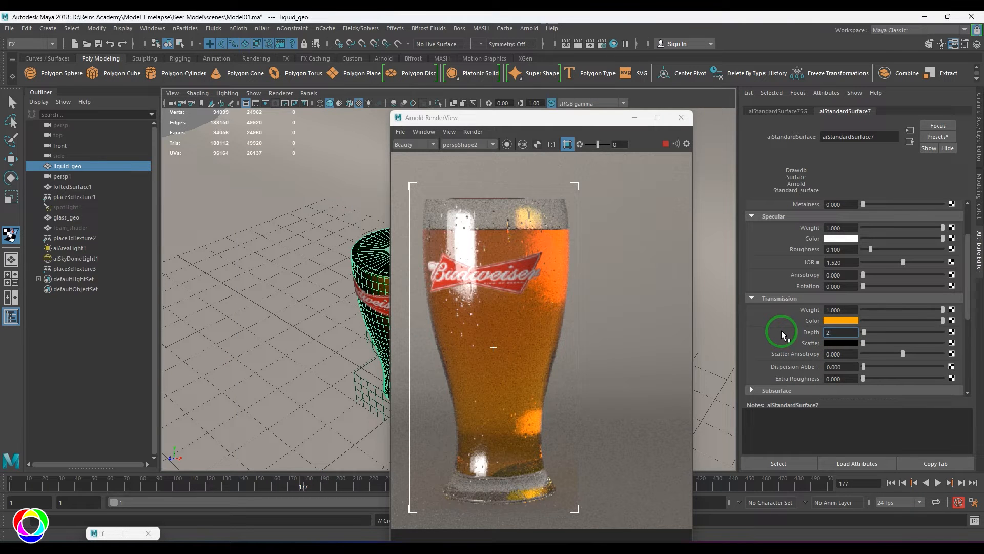
- Set the transmission depth of the liquid's shader to 2.5
key("Return")
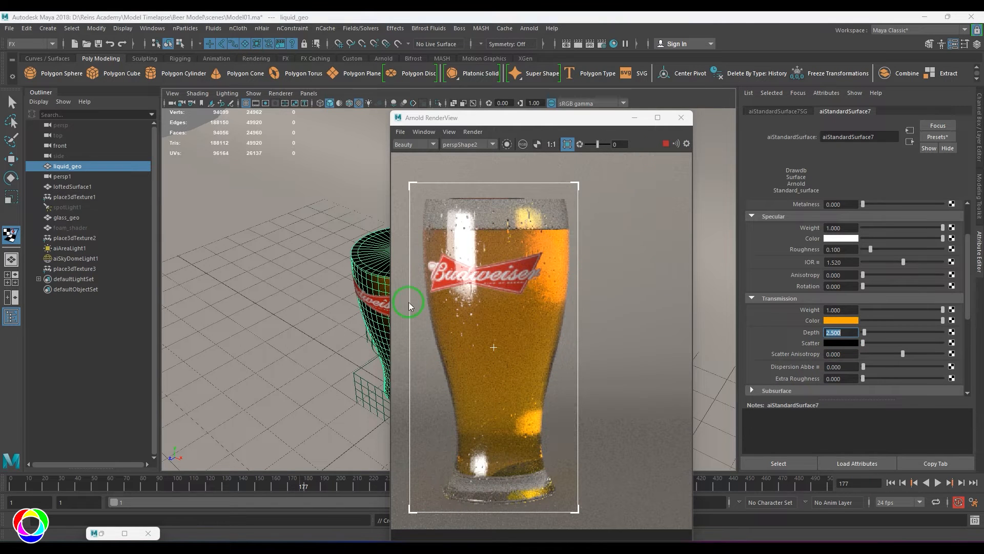
- On the red remap curve driving the glass shader's specular roughness, move the middle point to about 0.2, raise the start value to about 0.258 and re-render
left_click(362, 246)
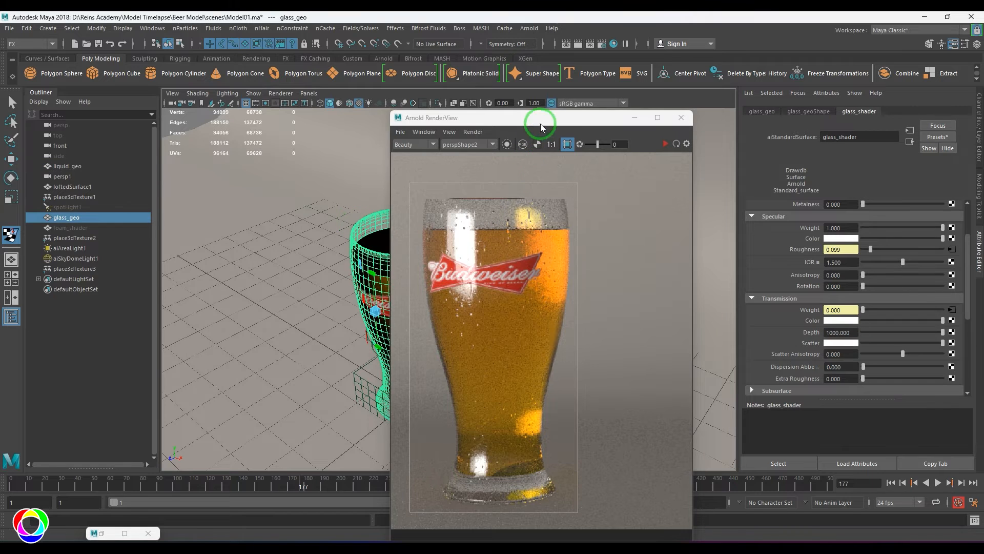
left_click_drag(552, 118, 530, 115)
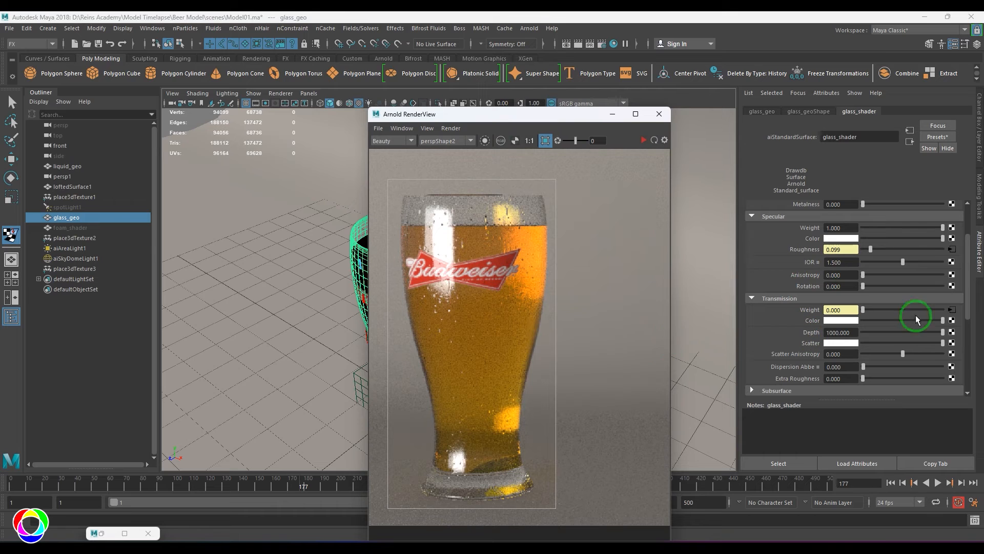
left_click(951, 249)
left_click(942, 252)
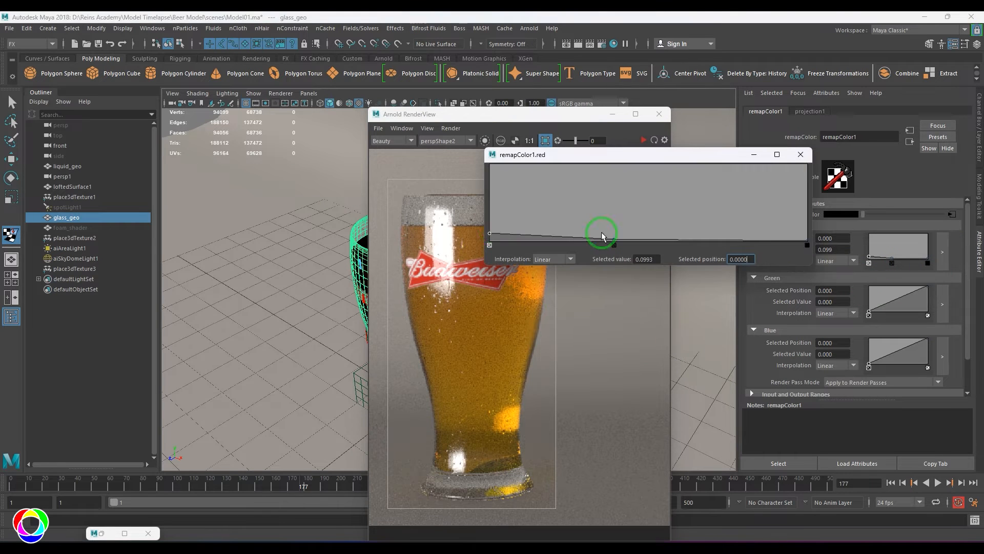
left_click_drag(615, 242, 552, 244)
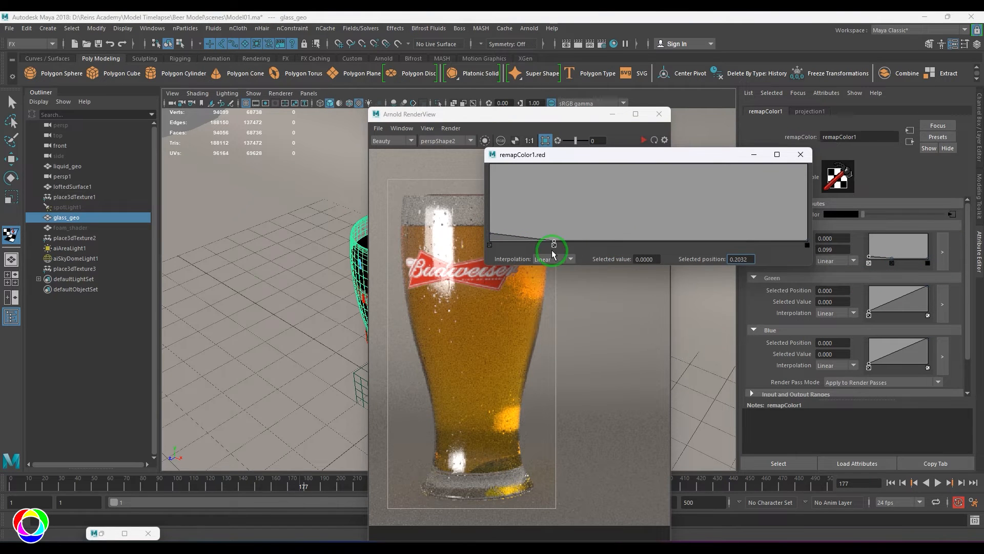
left_click_drag(490, 233, 490, 221)
left_click(632, 147)
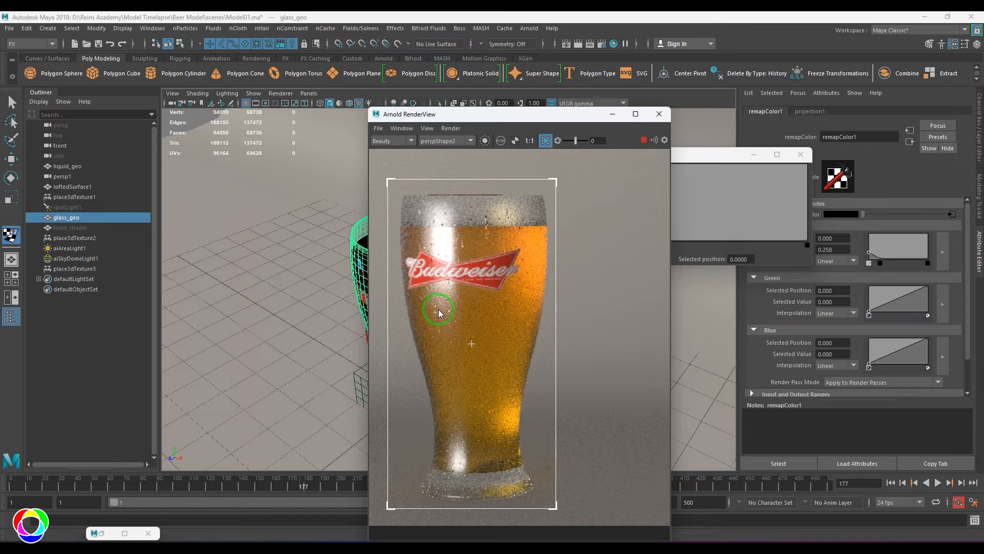
- Test start values of about 0.76, 0.11 and 0.28 on the red roughness remap curve, and settle on about 0.158
left_click(764, 153)
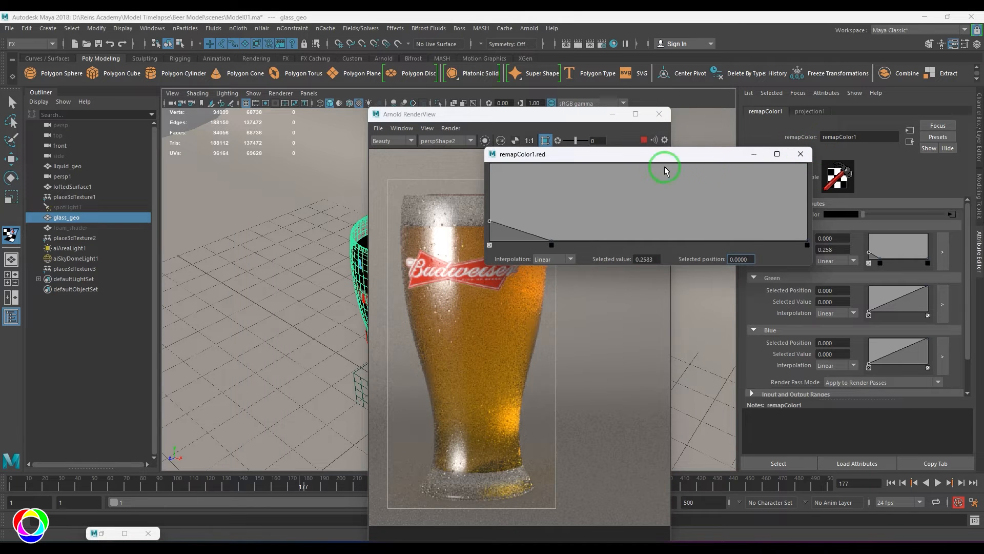
left_click_drag(626, 155, 728, 146)
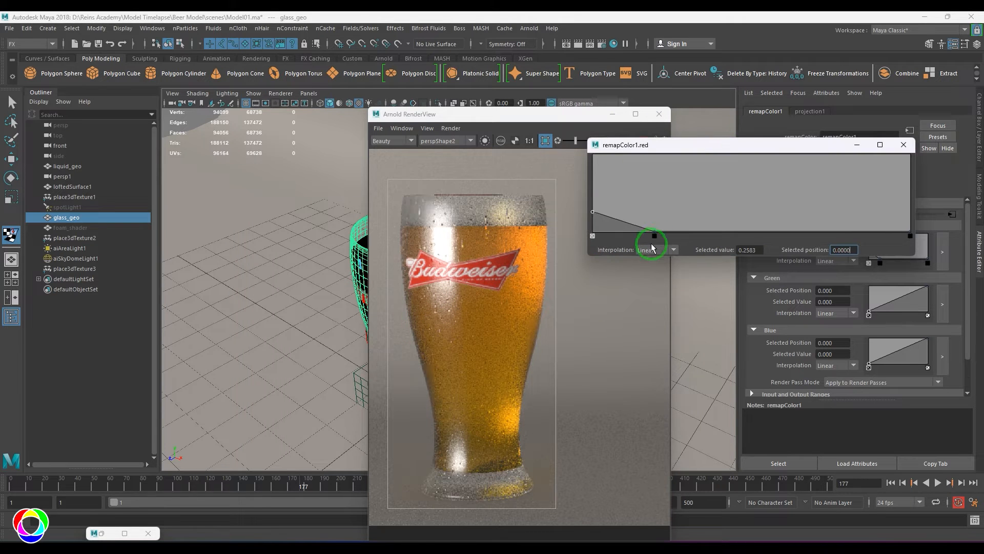
left_click_drag(590, 174, 592, 173)
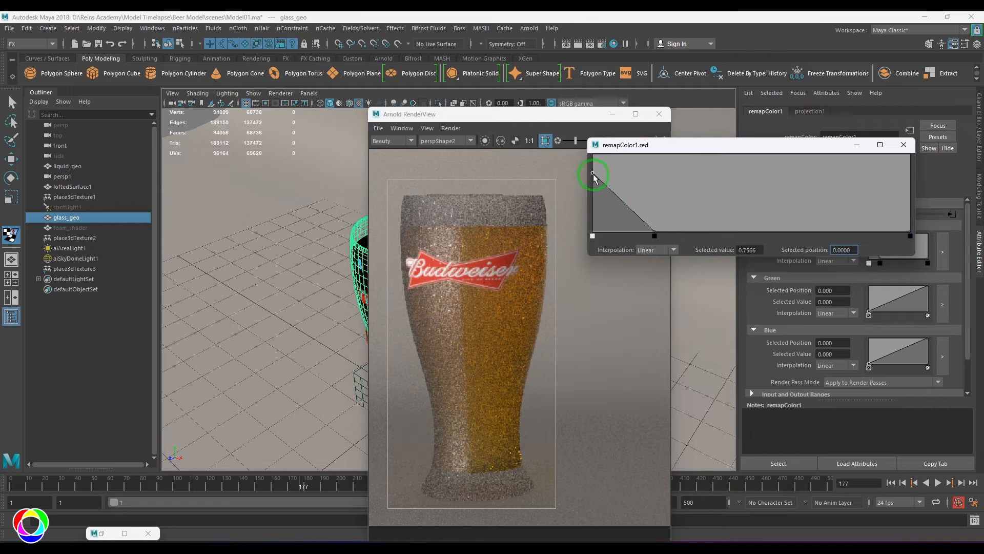
left_click_drag(587, 219, 591, 223)
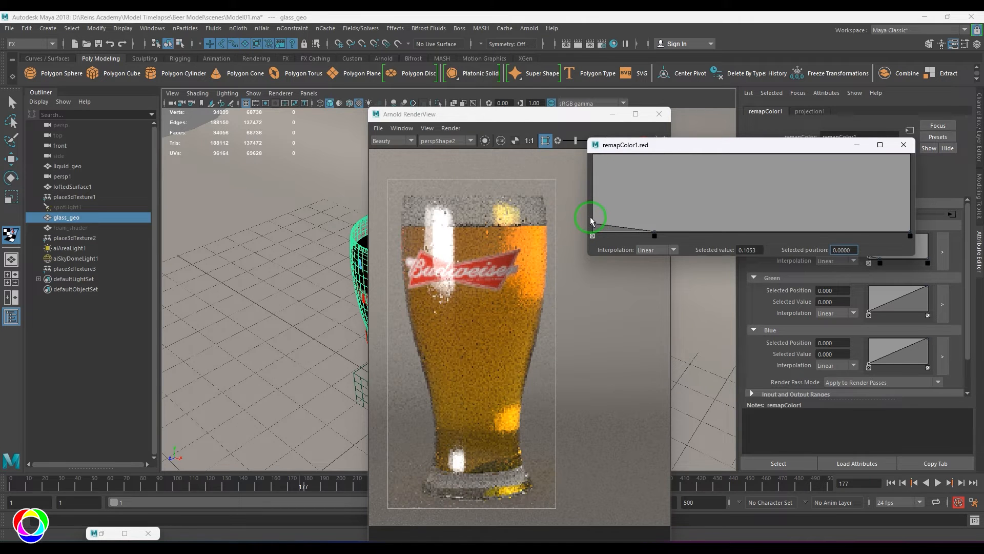
left_click_drag(591, 218, 591, 208)
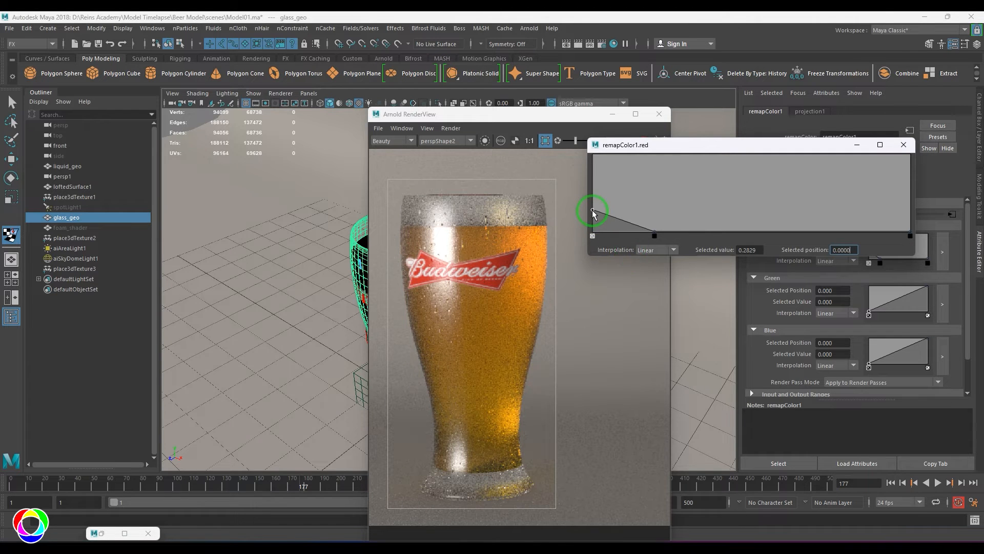
left_click_drag(592, 210, 592, 219)
left_click(904, 145)
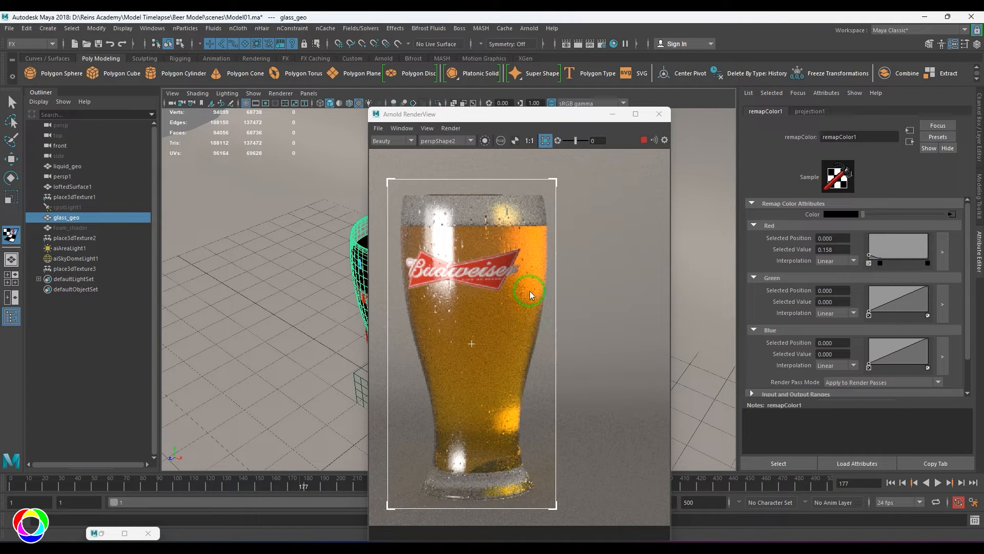
left_click(642, 139)
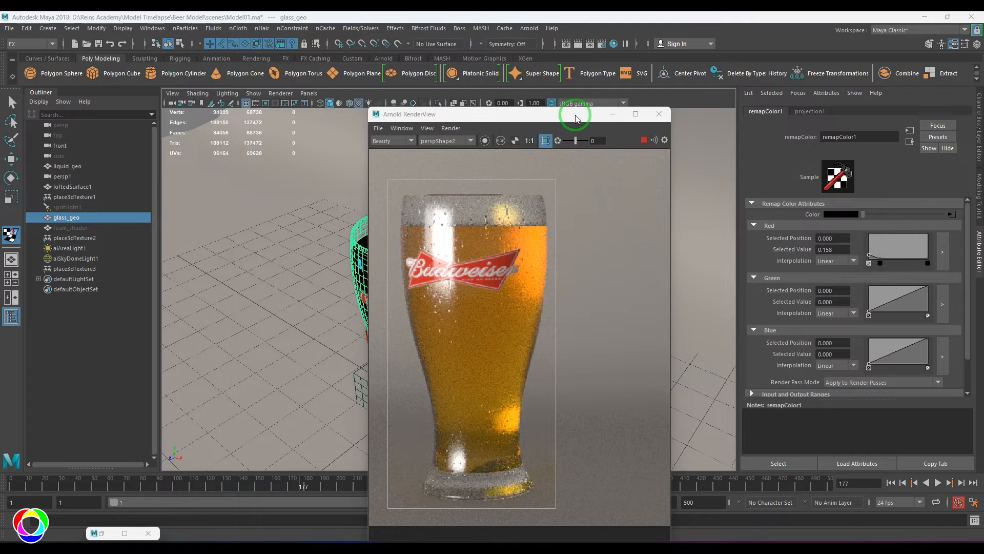
- Scale the placement of the water splatter projection (projection1) uniformly to about 1.83 and update the Arnold render
left_click_drag(631, 117, 757, 111)
left_click(95, 533)
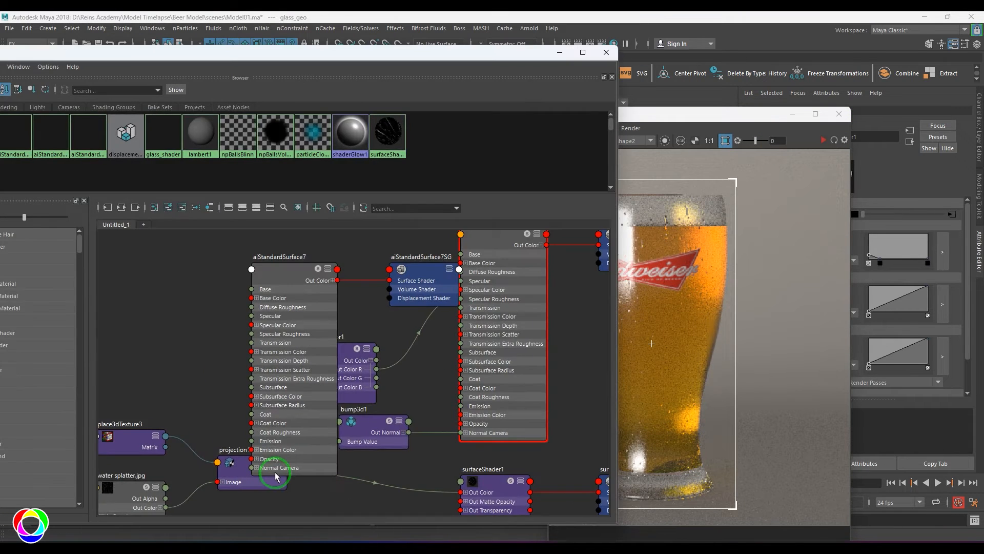
left_click(275, 474)
left_click(559, 53)
left_click(886, 232)
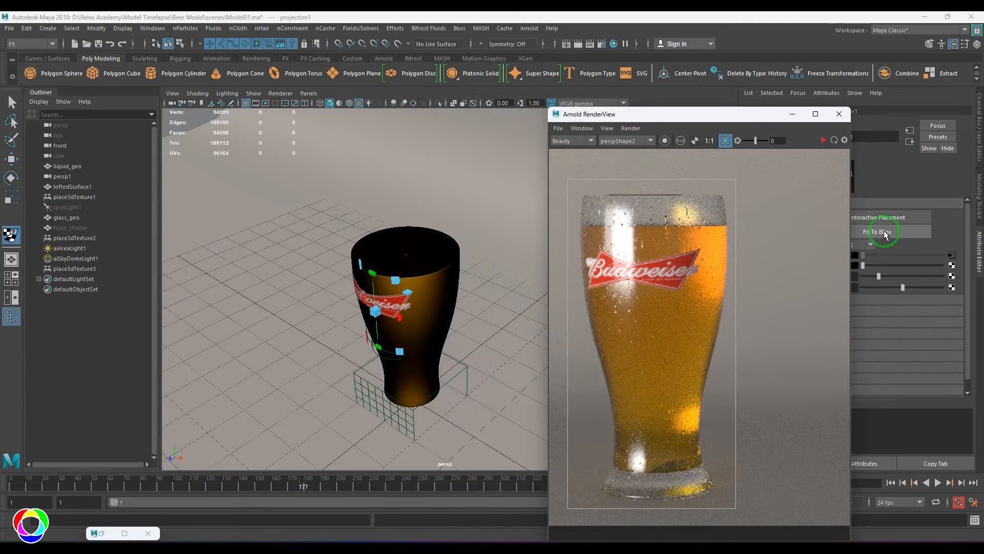
left_click(368, 361)
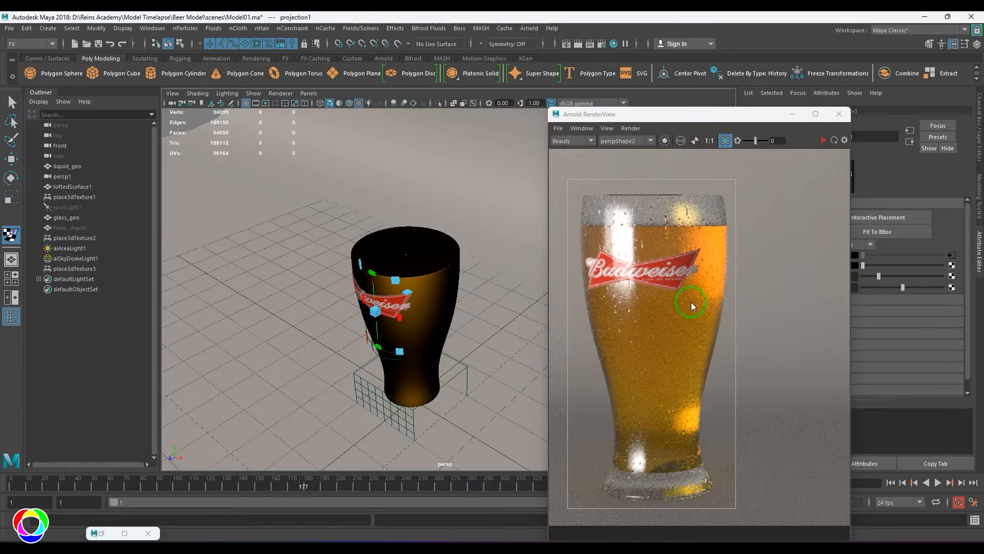
left_click(366, 345)
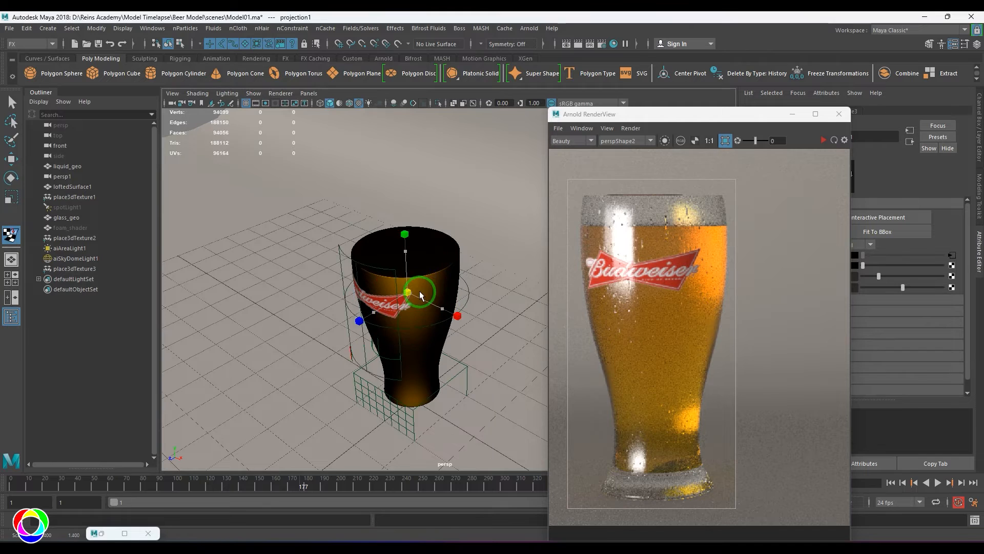
left_click(426, 291)
left_click(822, 139)
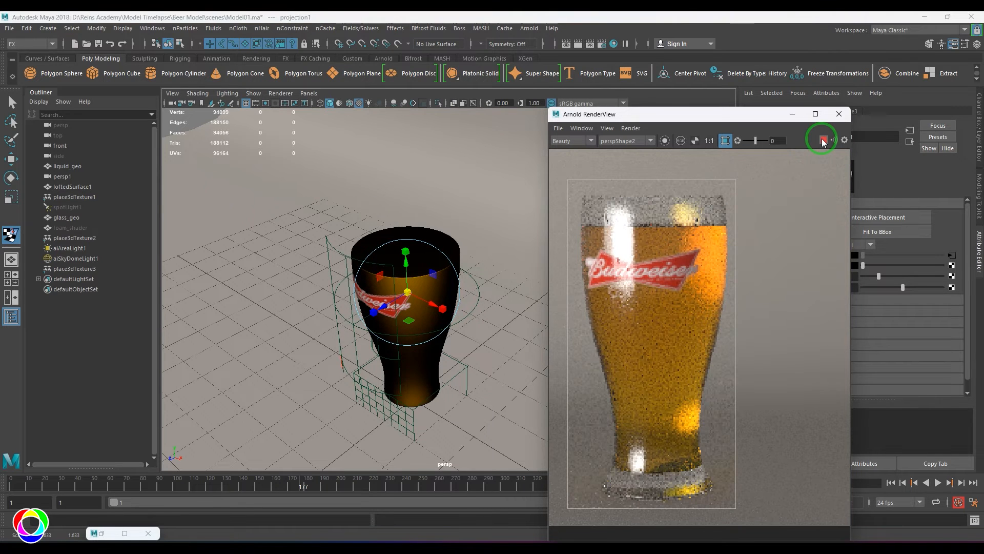
left_click(822, 139)
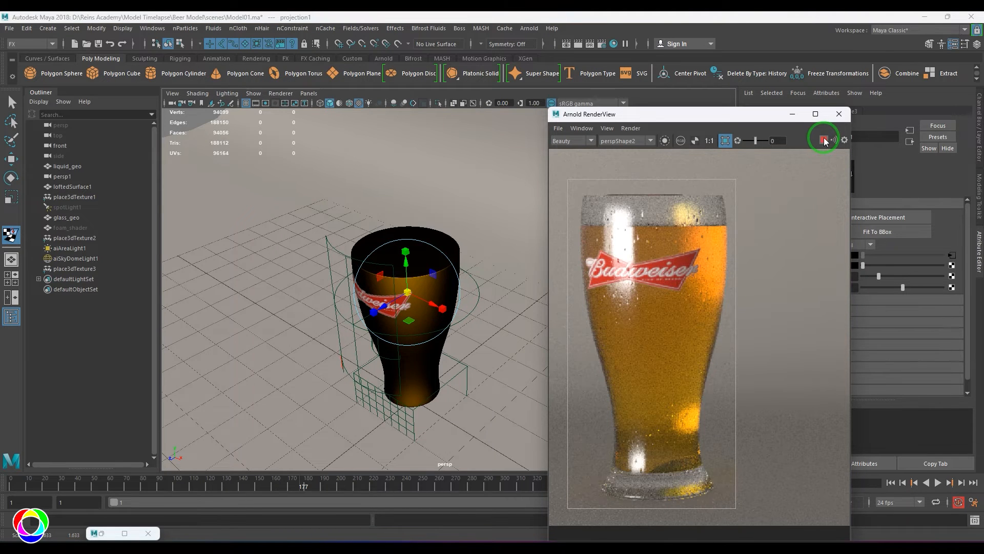
- Assign surfaceShader1 to the glass to preview the water splatter texture in the viewport, and hide the liquid geometry
left_click(445, 250)
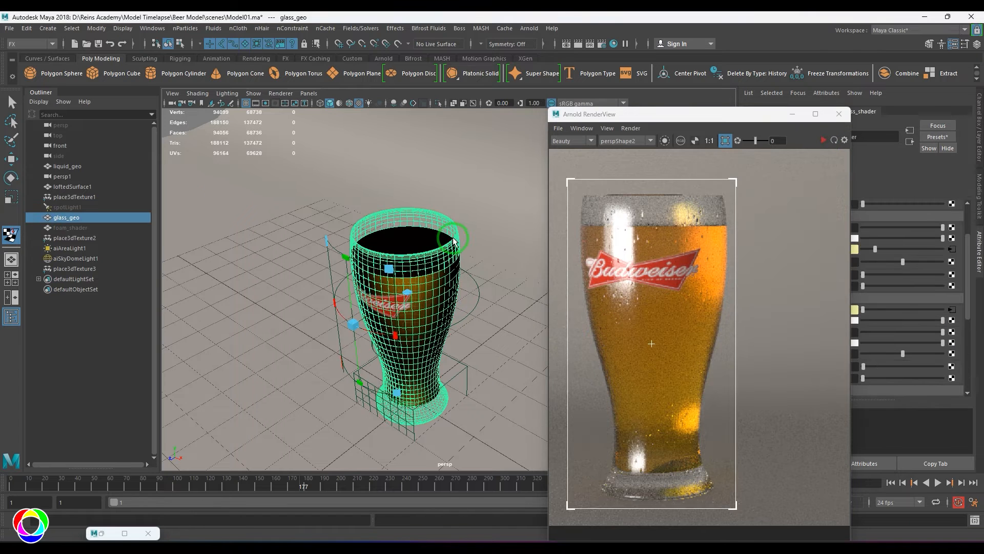
left_click(101, 533)
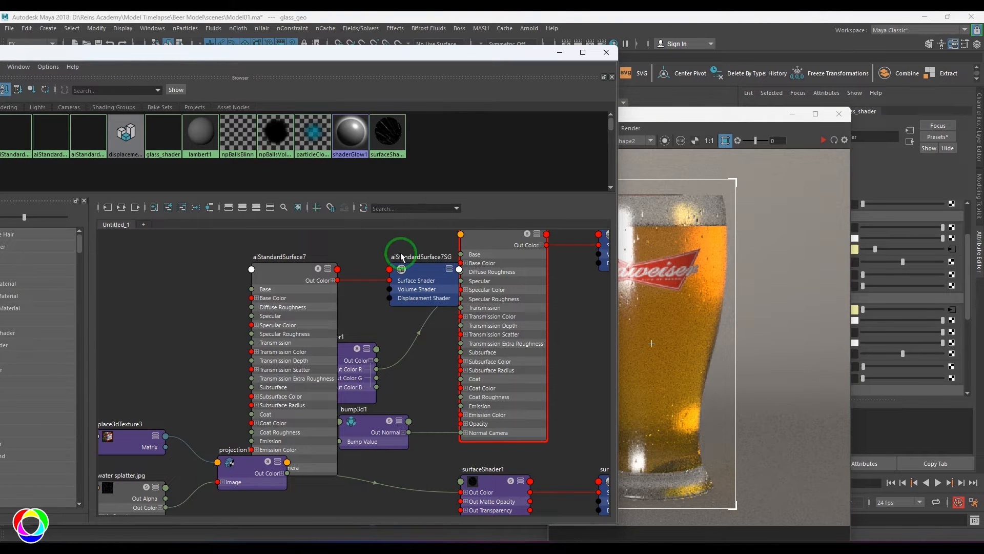
left_click(313, 299)
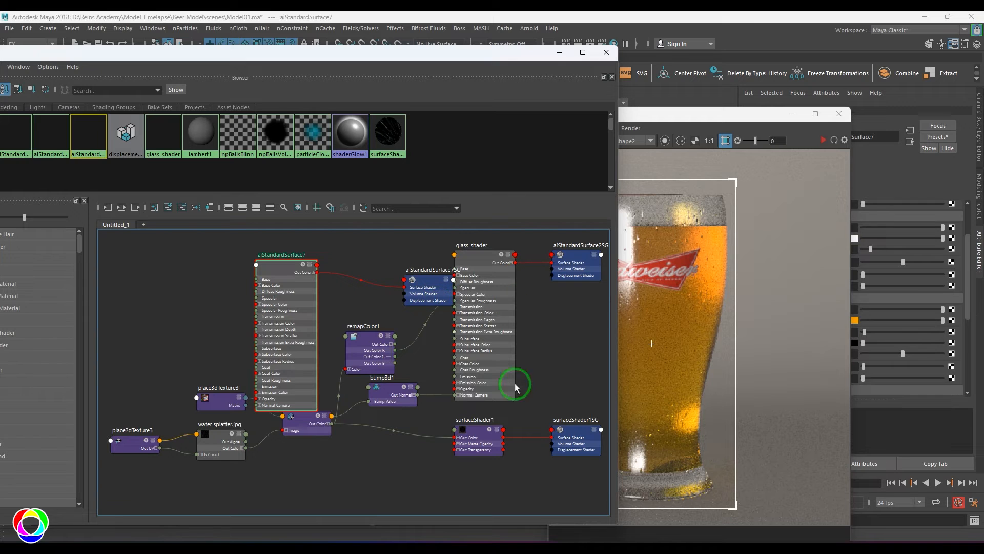
left_click_drag(517, 51, 261, 56)
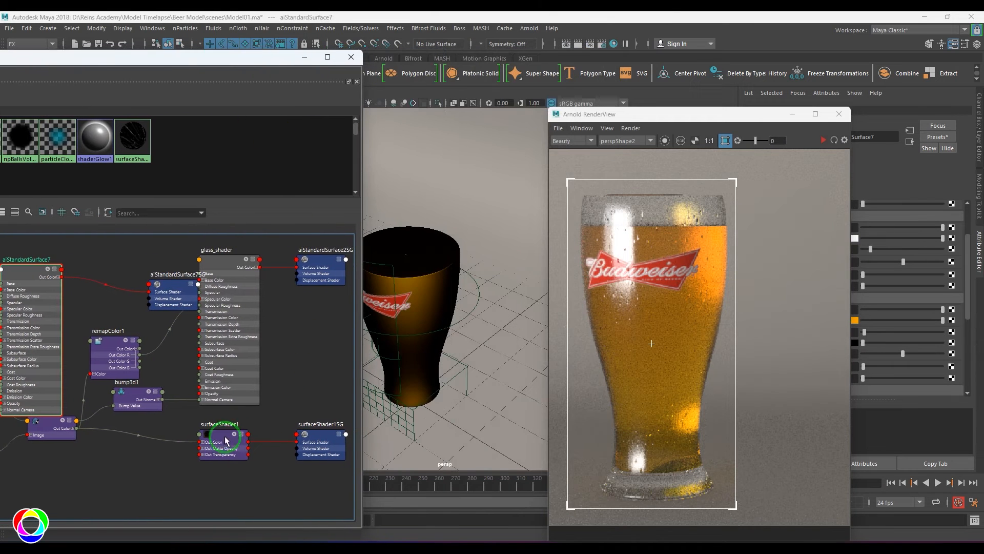
middle_click_drag(220, 439, 424, 242)
left_click(451, 231)
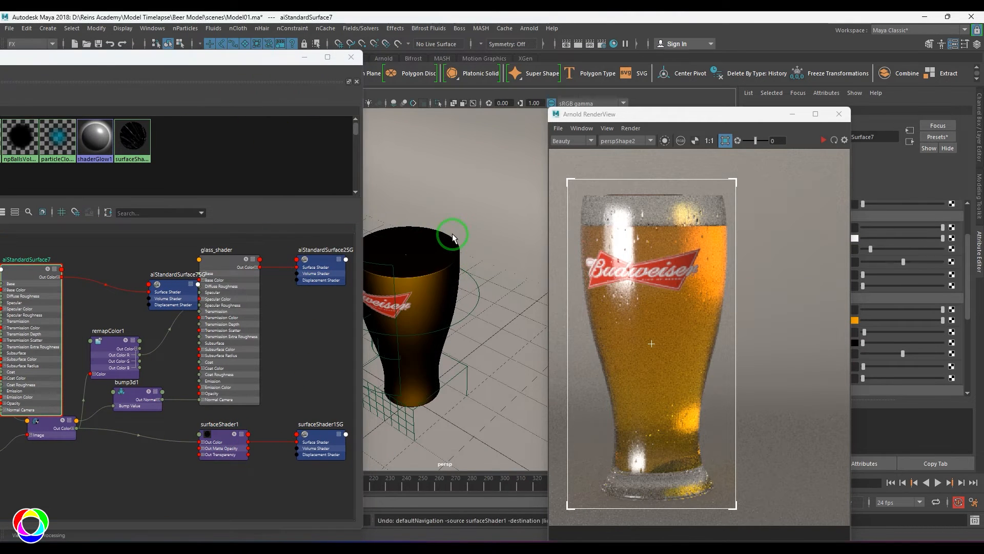
left_click(229, 400)
right_click_drag(216, 433, 233, 352)
left_click(497, 353)
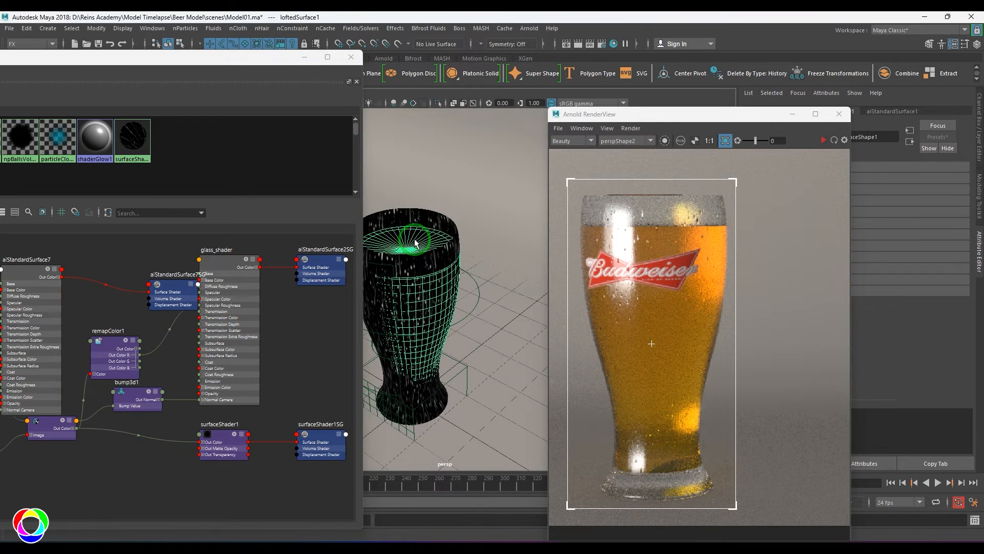
key("ctrl+h")
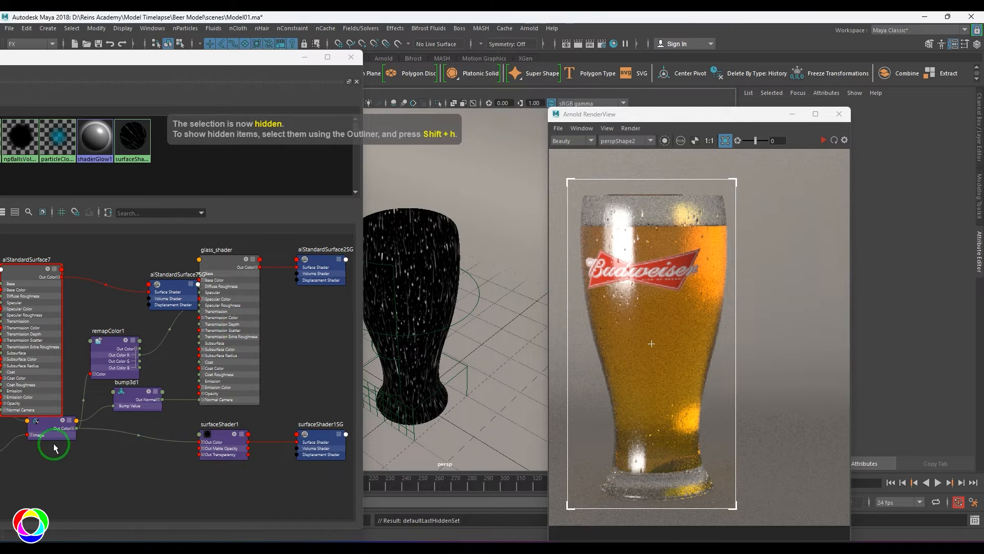
- Enlarge the placement of projection1 around the glass uniformly, and adjust its scale along the Y and X axes
middle_click_drag(72, 438, 263, 408, "alt")
scroll(262, 410, "up", 3)
left_click(223, 399)
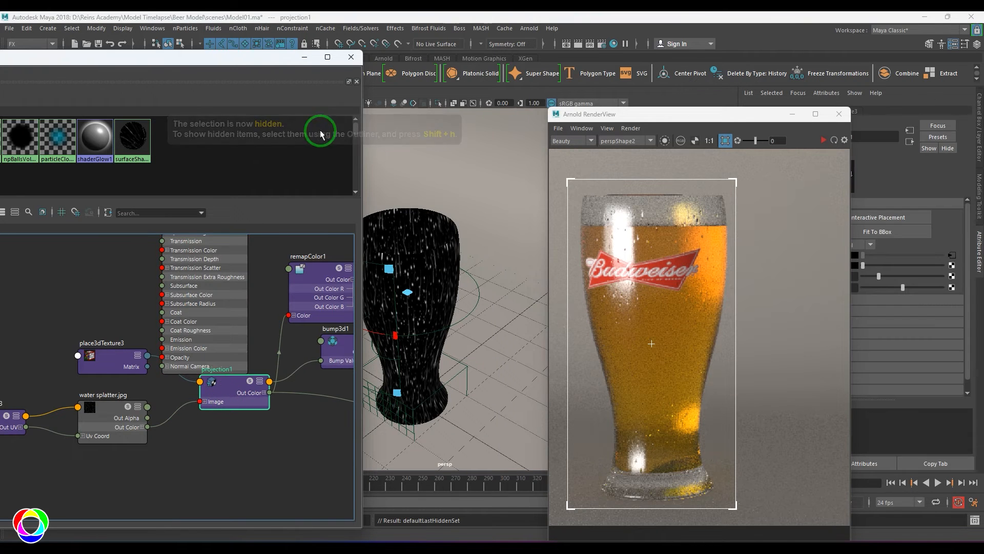
left_click(305, 57)
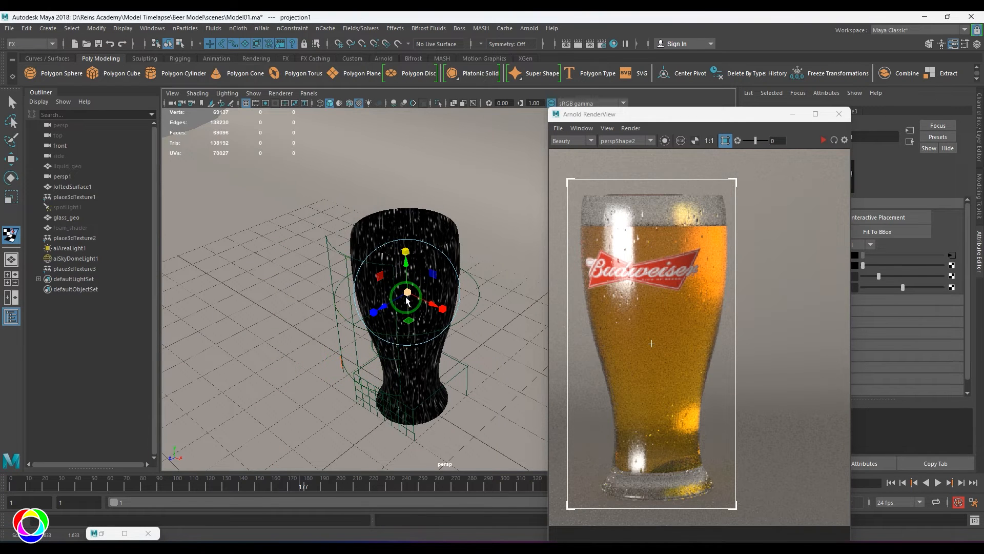
left_click_drag(407, 293, 459, 317)
left_click(416, 272)
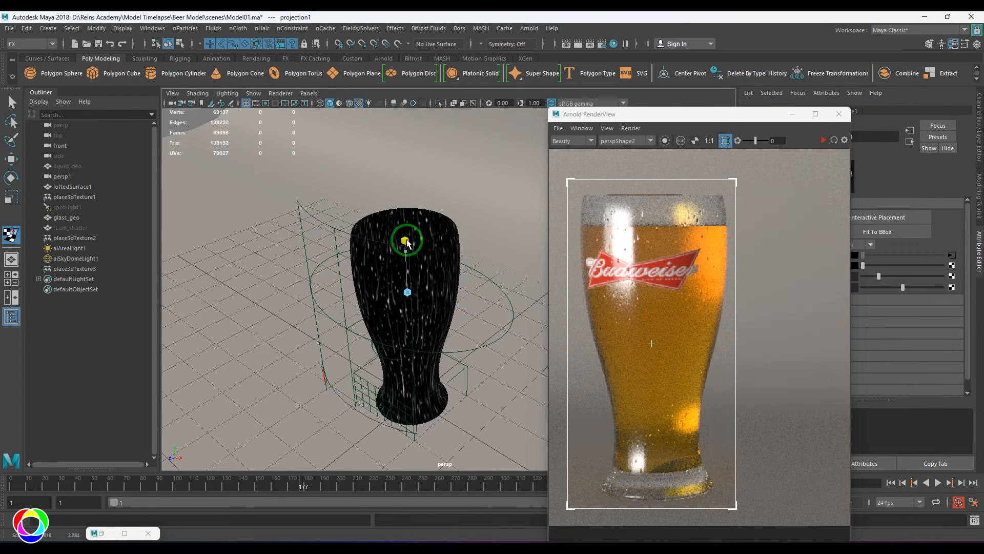
left_click_drag(412, 291, 330, 345)
left_click_drag(443, 308, 466, 325)
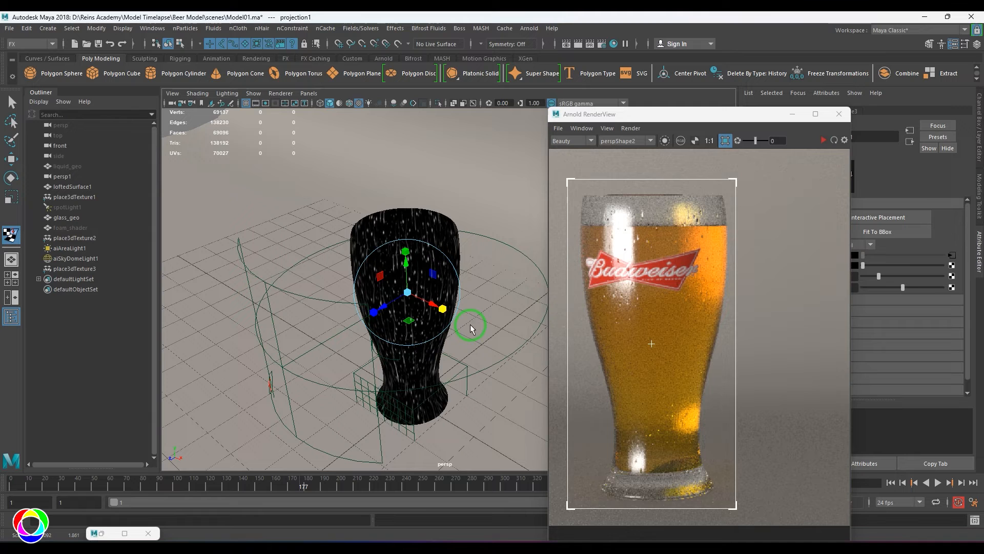
- Reassign glass_shader to glass_geo and update the Arnold render of the empty glass
left_click(445, 215)
double_click(100, 532)
middle_click_drag(248, 363, 240, 476, "alt")
middle_click_drag(230, 431, 54, 425, "alt")
middle_click_drag(268, 280, 408, 269)
left_click(304, 58)
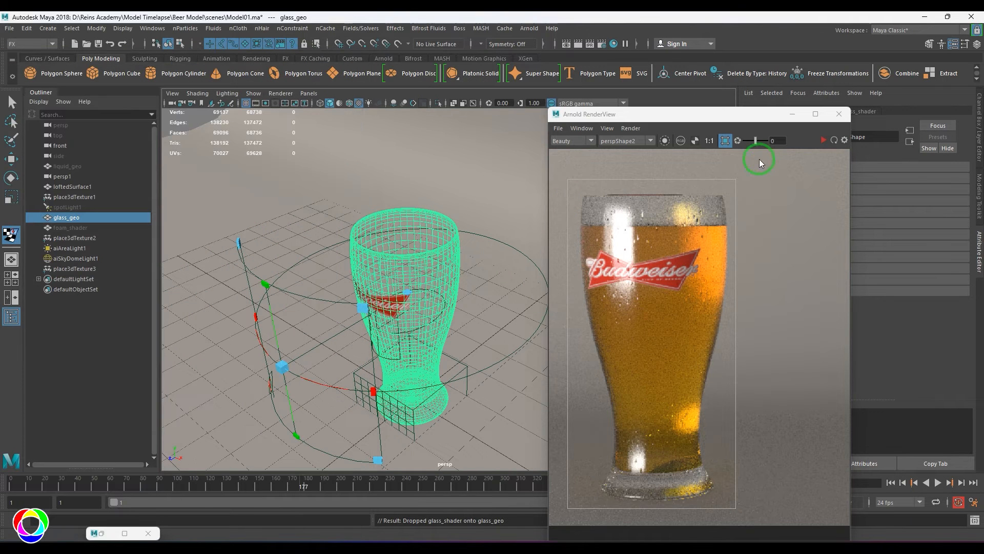
left_click(823, 137)
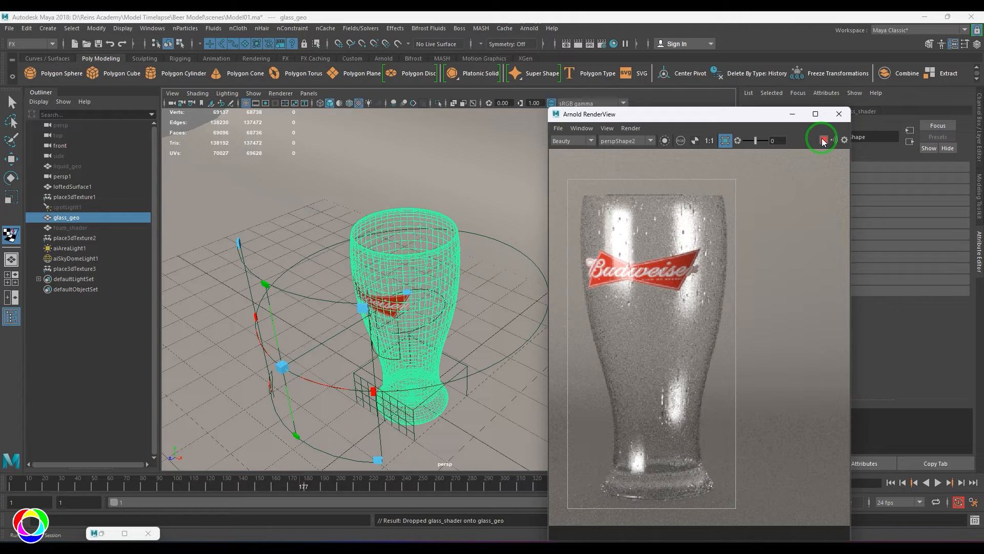
left_click(822, 138)
- Unhide liquid_geo and render the filled glass again
left_click(86, 166)
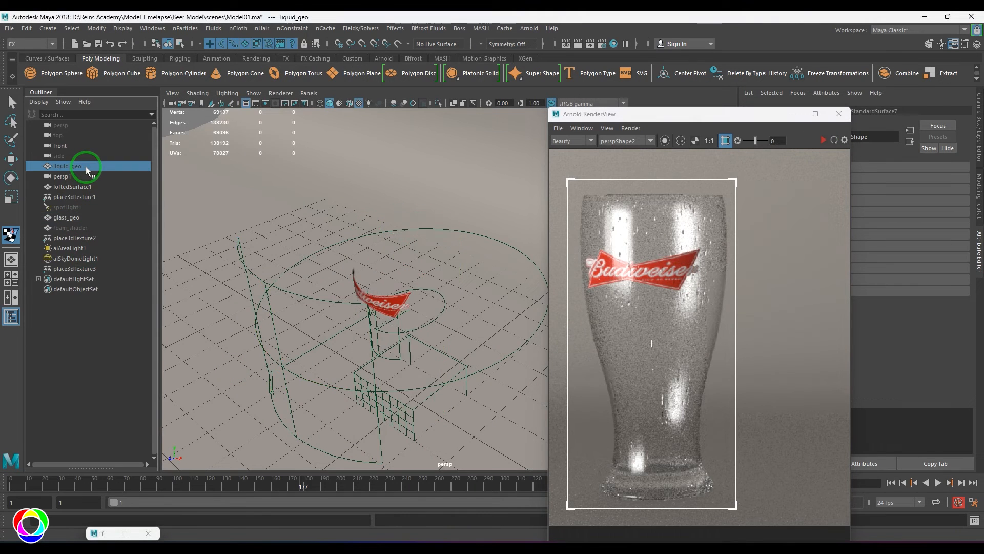
key("shift+h")
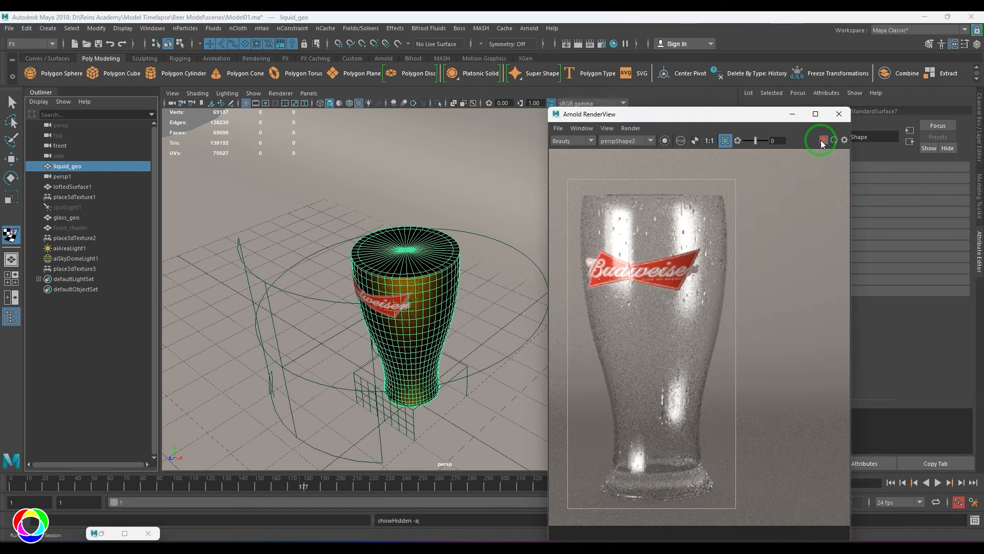
left_click(820, 140)
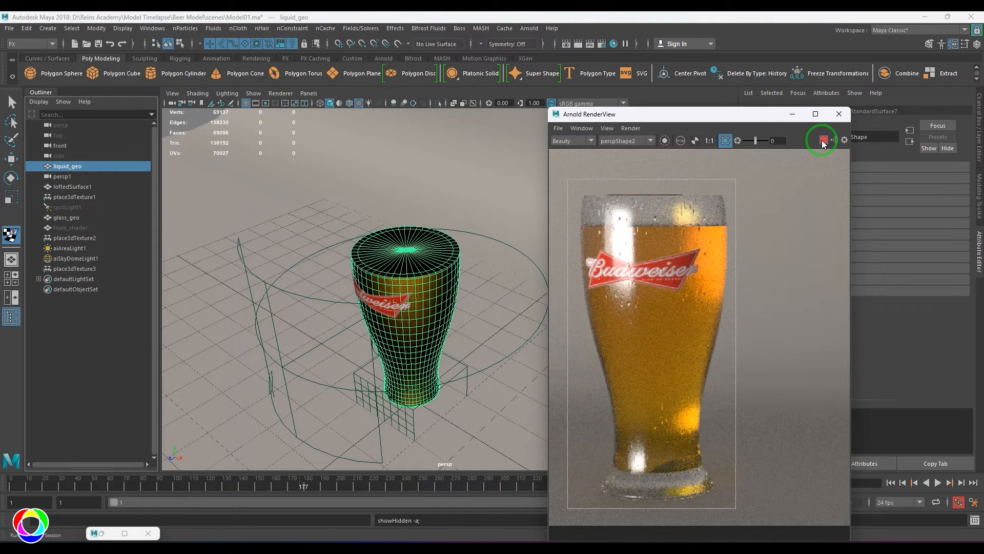
- Stop the running Arnold render and unhide the foam_shader geometry on top of the beer
left_click(822, 139)
left_click(88, 346)
left_click(71, 228)
key("shift+h")
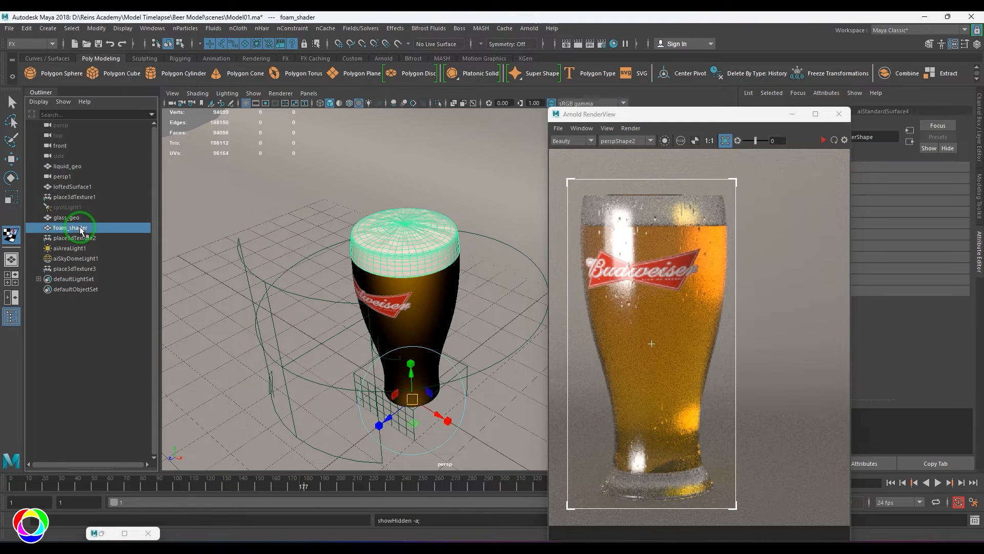
- Isolate the foam_shader mesh in the viewport and switch it to vertex editing
left_click_drag(413, 242, 348, 307, "alt")
middle_click_drag(348, 307, 403, 307, "alt")
right_click_drag(374, 294, 441, 351, "alt")
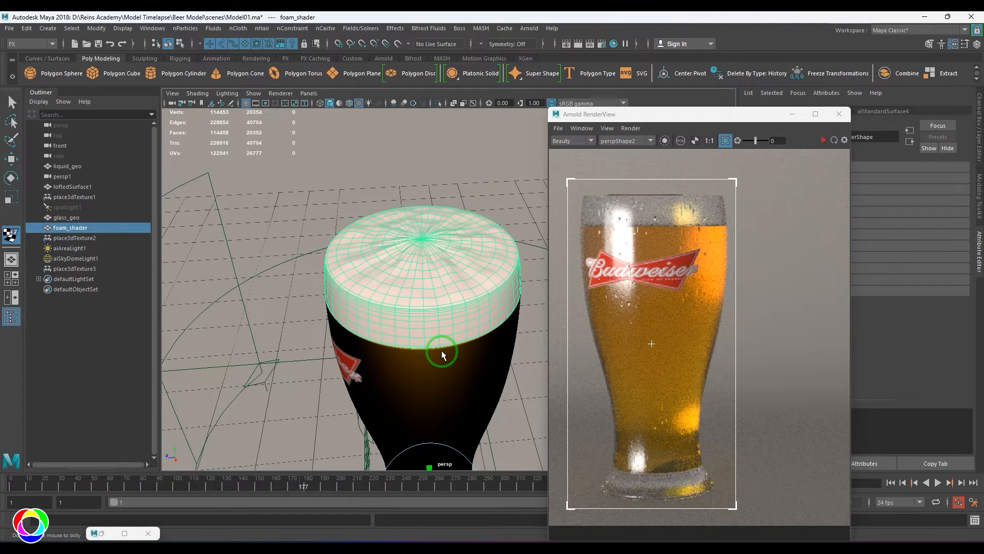
left_click_drag(442, 353, 407, 349, "alt")
scroll(407, 348, "up", 1)
right_click_drag(423, 268, 395, 269)
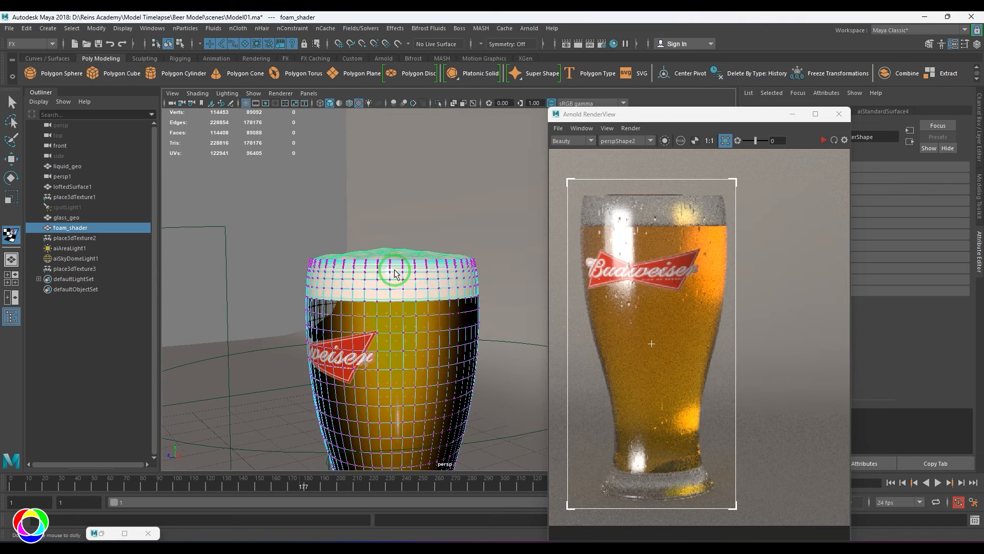
key("ctrl+z")
key("ctrl+1")
key("F9")
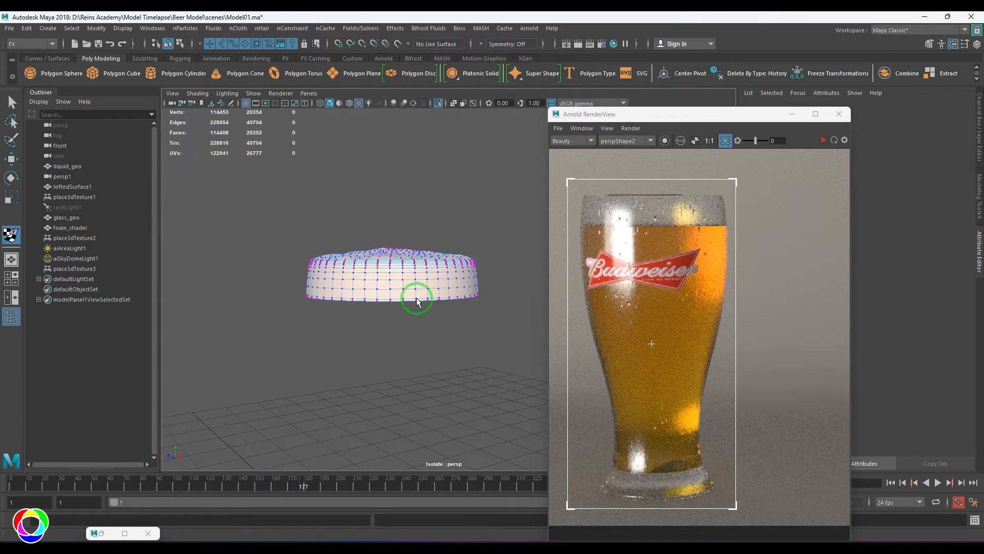
- Move the foam's bottom-edge vertices slightly downward, toggle soft selection for the adjustment, and return to object mode with the full scene shown
left_click_drag(507, 314, 289, 291)
left_click_drag(356, 309, 407, 327, "alt")
key("w")
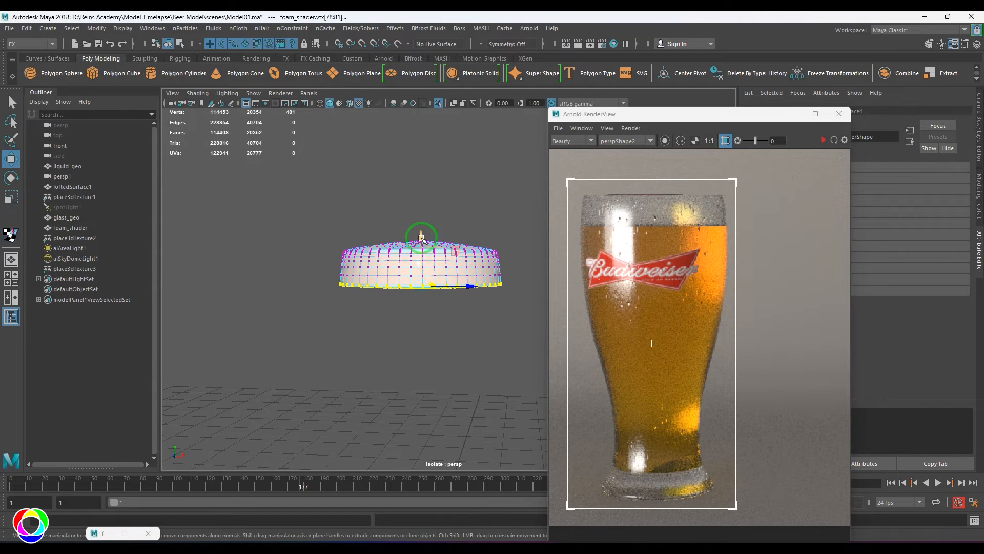
left_click_drag(422, 237, 422, 242)
key("b")
left_click_drag(432, 332, 393, 330)
left_click_drag(421, 243, 421, 251)
key("F8")
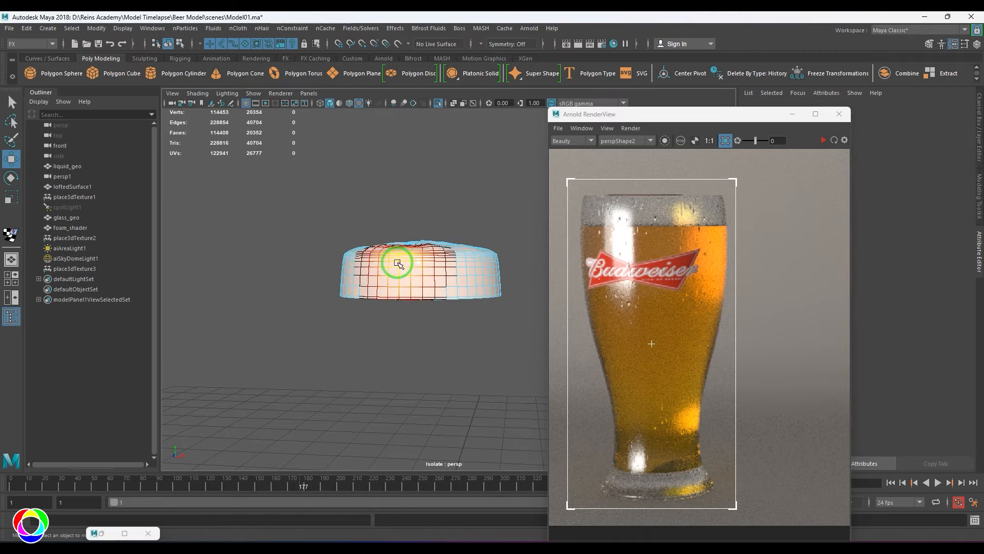
key("ctrl+1")
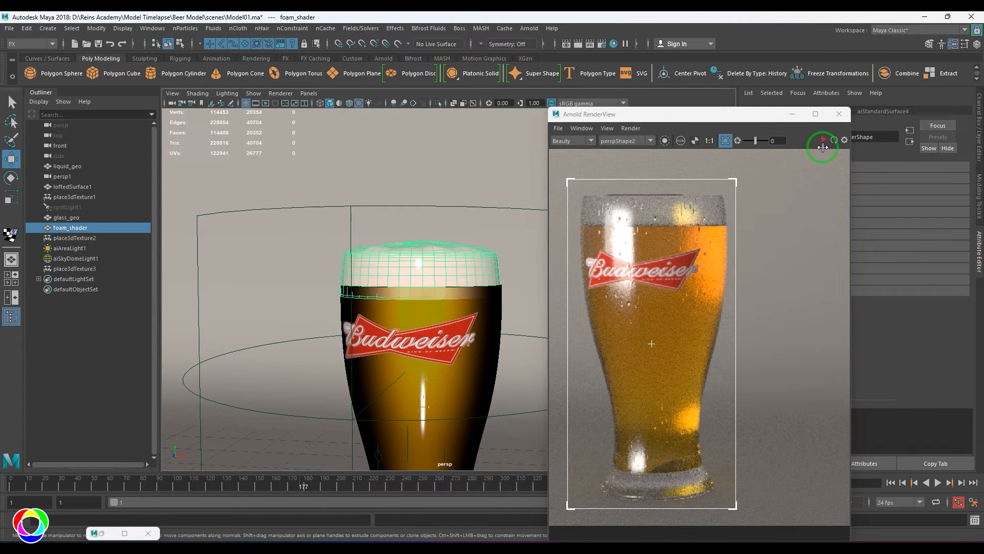
- Assign a new aiStandardSurface material to the foam
left_click_drag(379, 295, 392, 317, "alt")
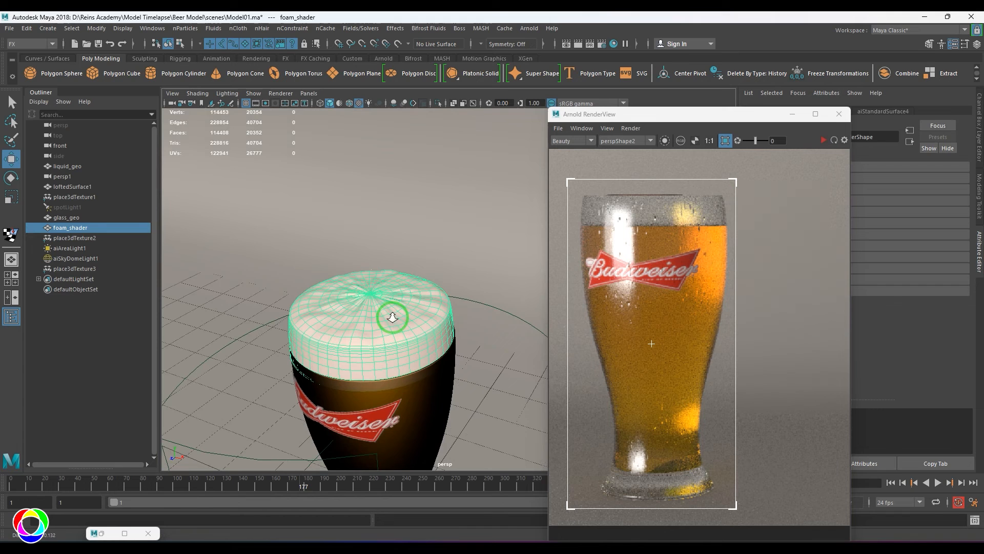
right_click(371, 292)
left_click(368, 281)
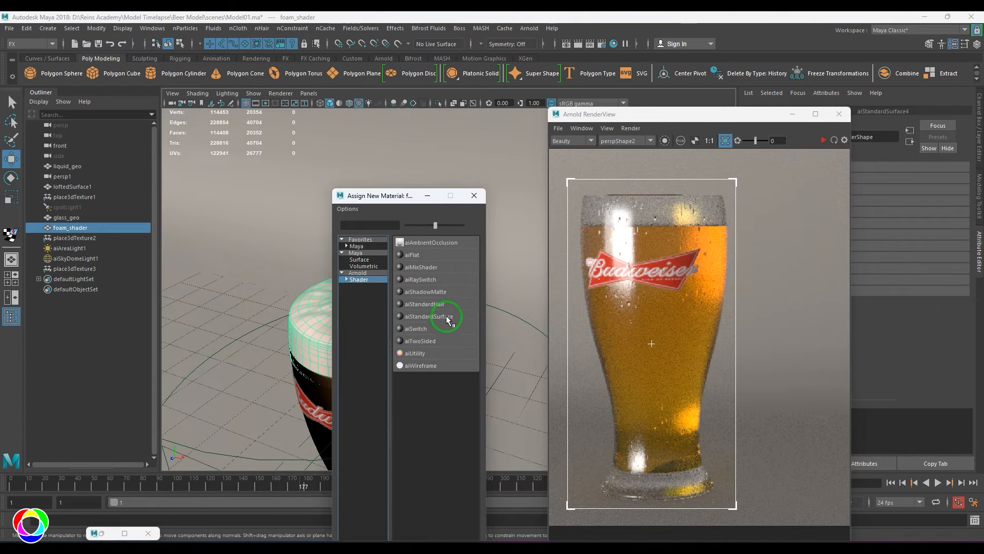
left_click(429, 316)
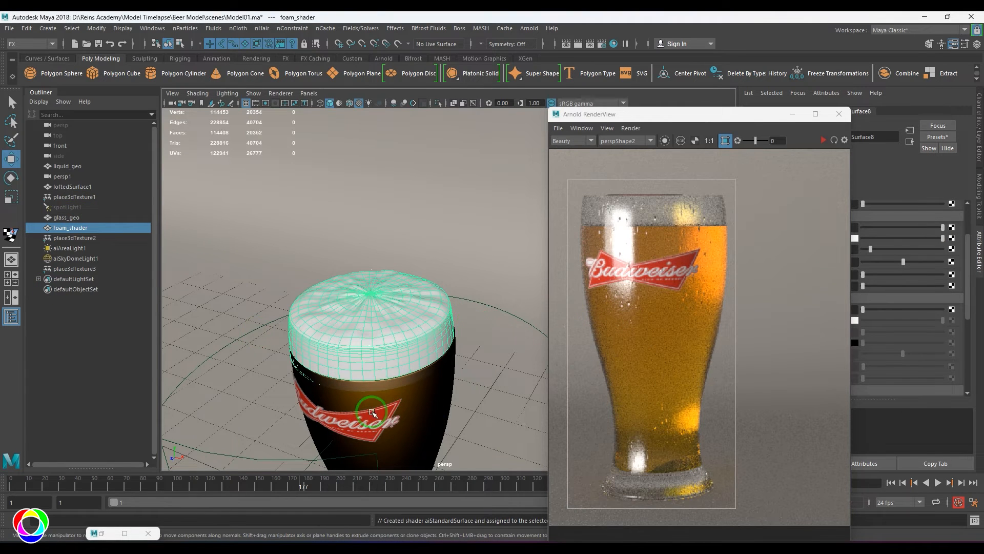
- Hide glass_geo and liquid_geo and render the foam alone in Arnold
left_click(403, 409)
key("ctrl+h")
left_click(399, 404)
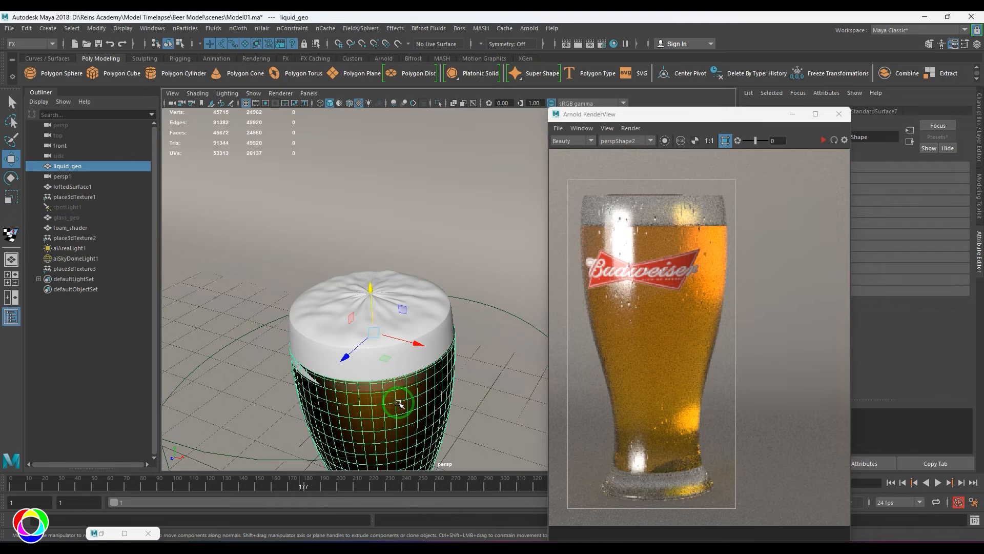
key("ctrl+h")
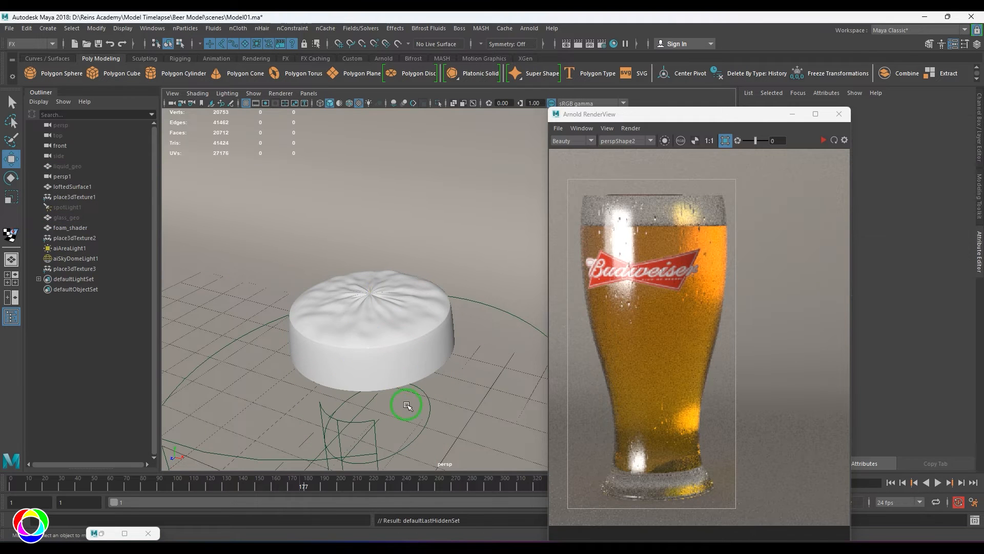
left_click(822, 139)
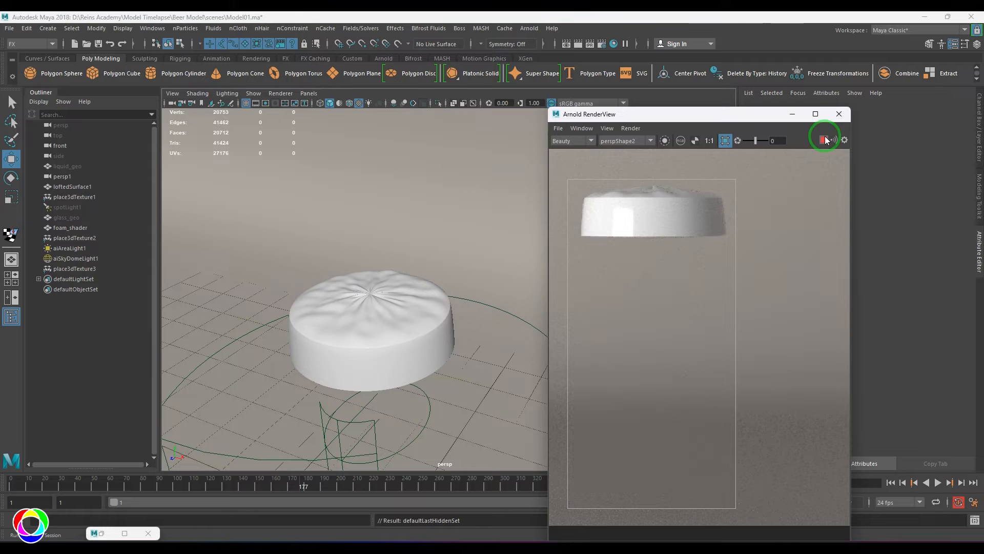
- Connect a Granite 3D texture to the displacement of the foam material's shading group and show the texture's attributes
left_click(430, 360)
left_click_drag(781, 120, 619, 125)
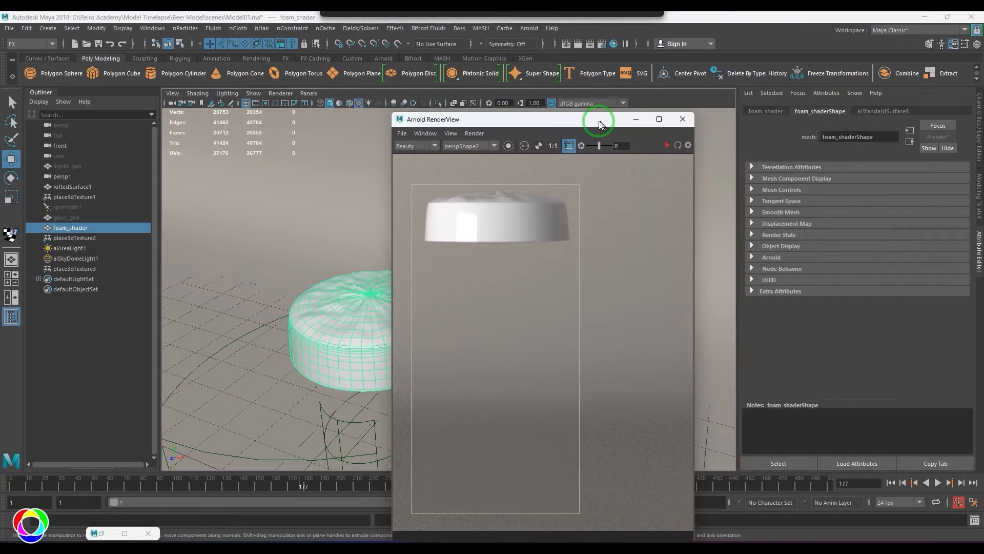
left_click(887, 113)
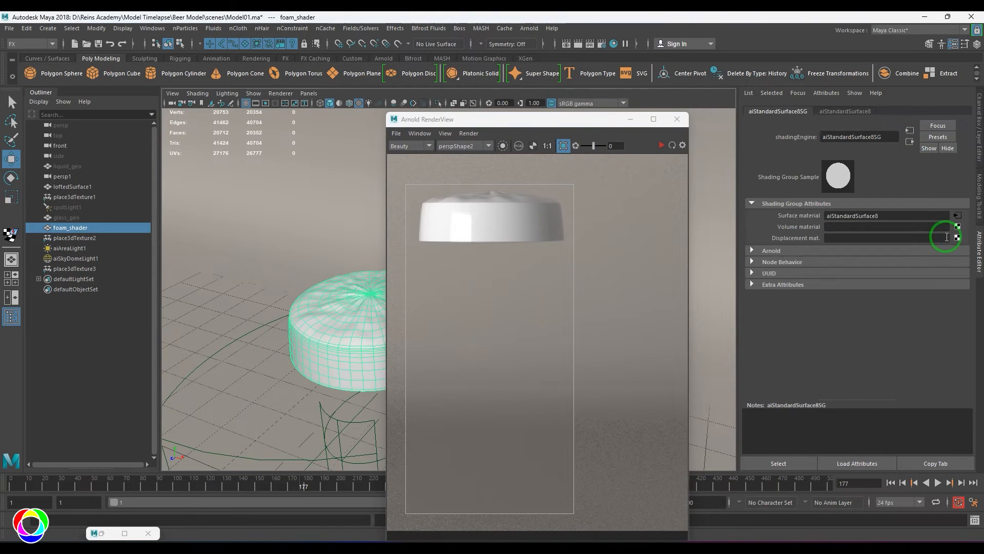
left_click(956, 237)
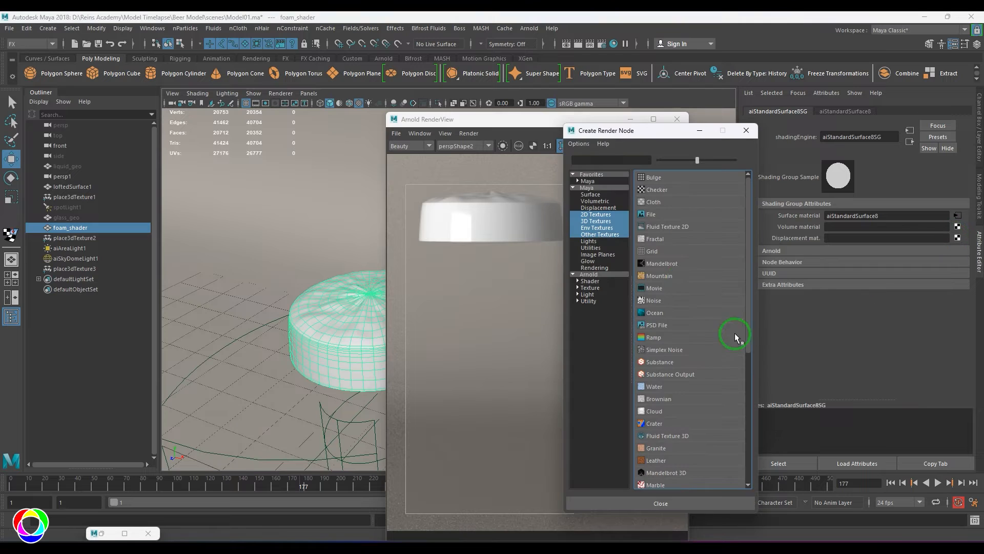
left_click(599, 222)
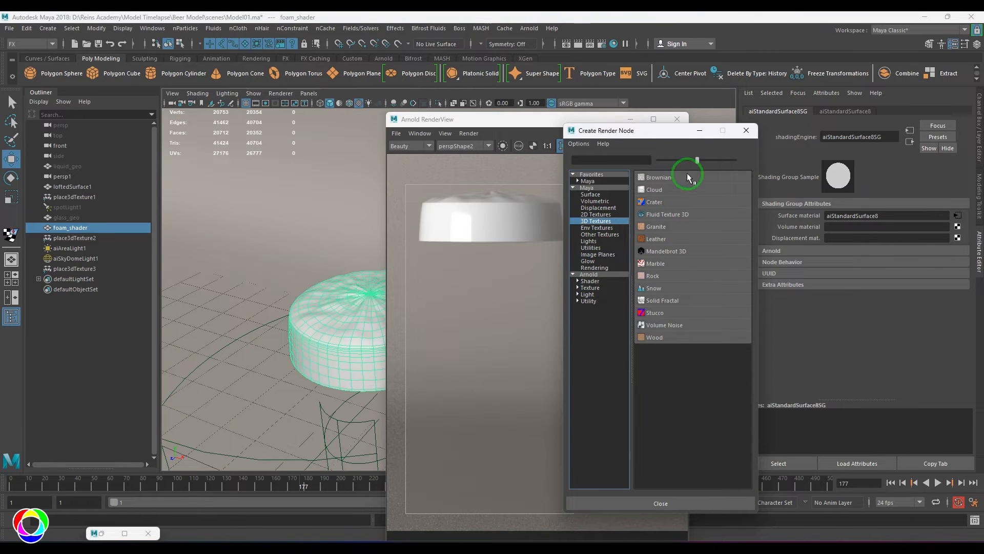
left_click_drag(697, 160, 704, 160)
left_click(670, 259)
left_click(918, 216)
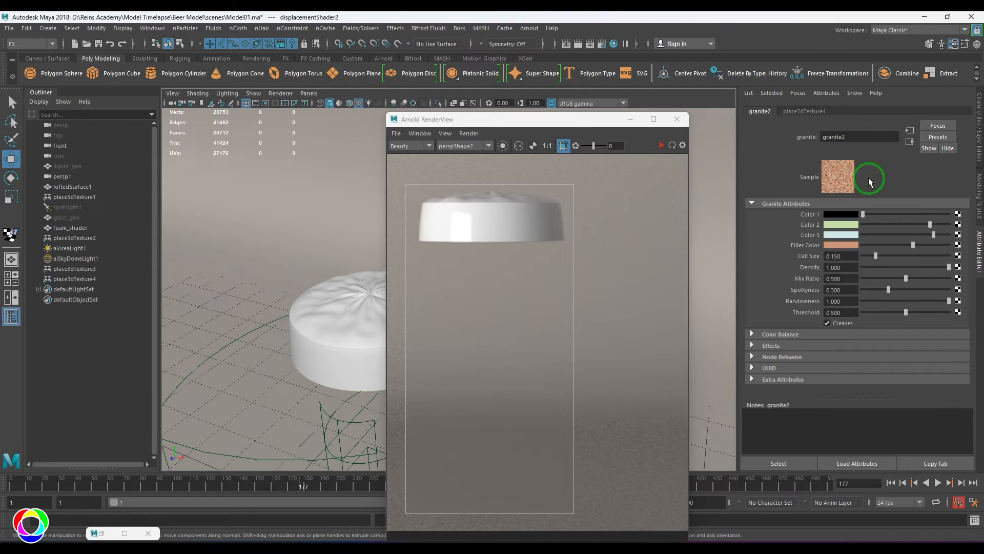
- Set the granite texture's Filler Color to a neutral grey with zero saturation and a value of 0.5
left_click(830, 246)
left_click(840, 244)
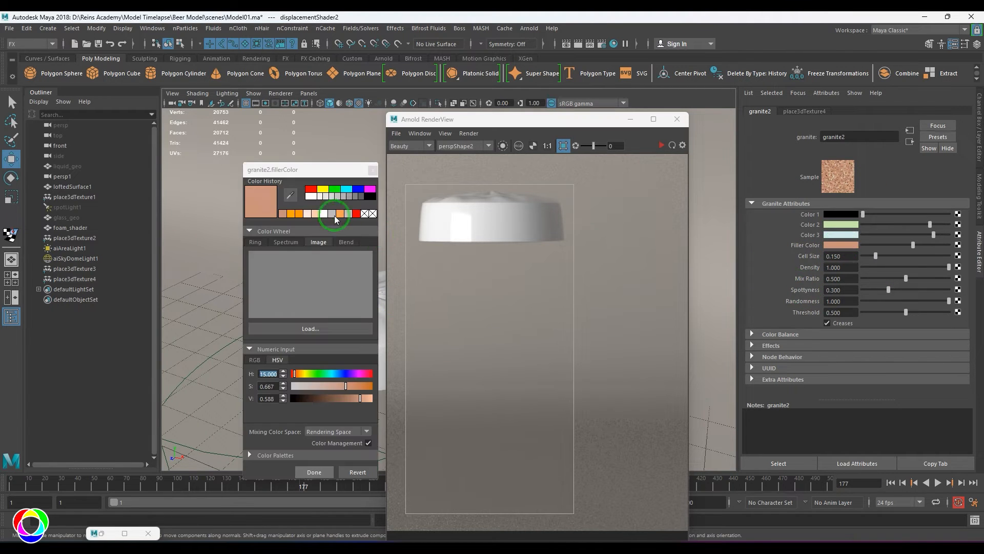
left_click(337, 198)
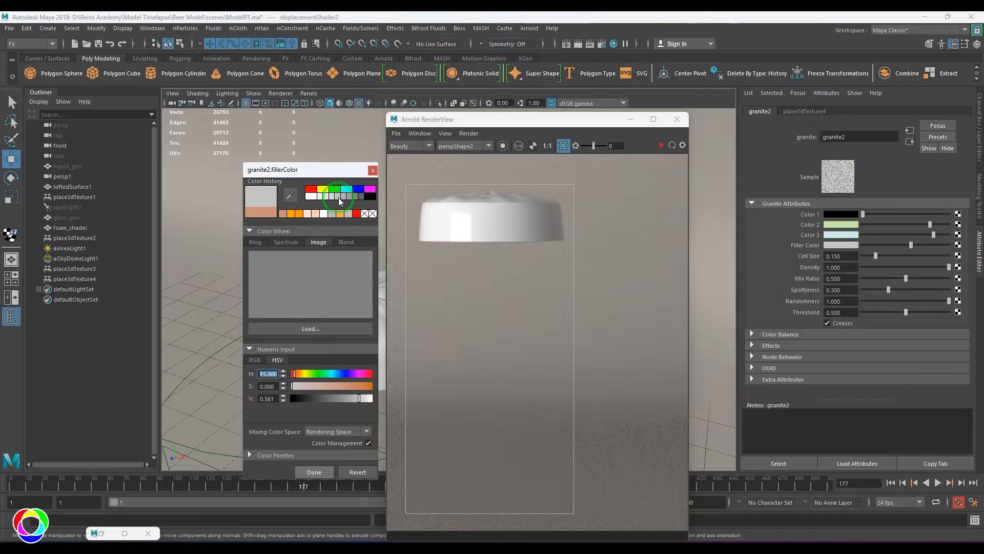
left_click(328, 196)
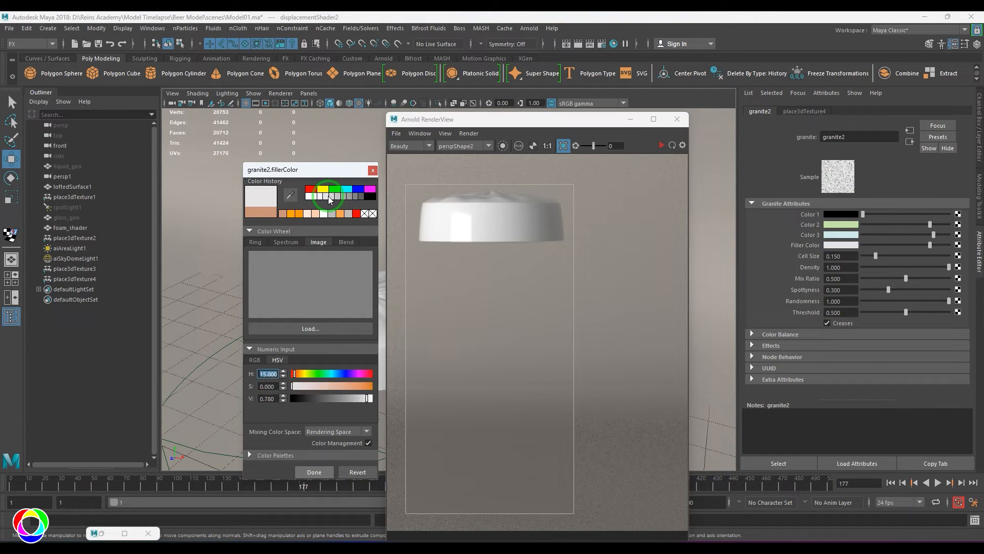
left_click(347, 198)
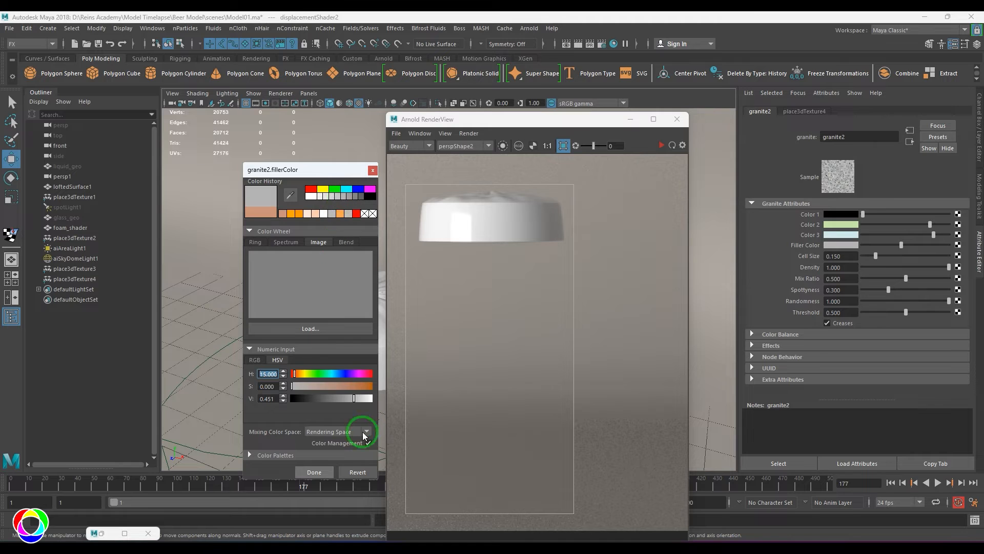
double_click(268, 398)
type("0.5")
key("Return")
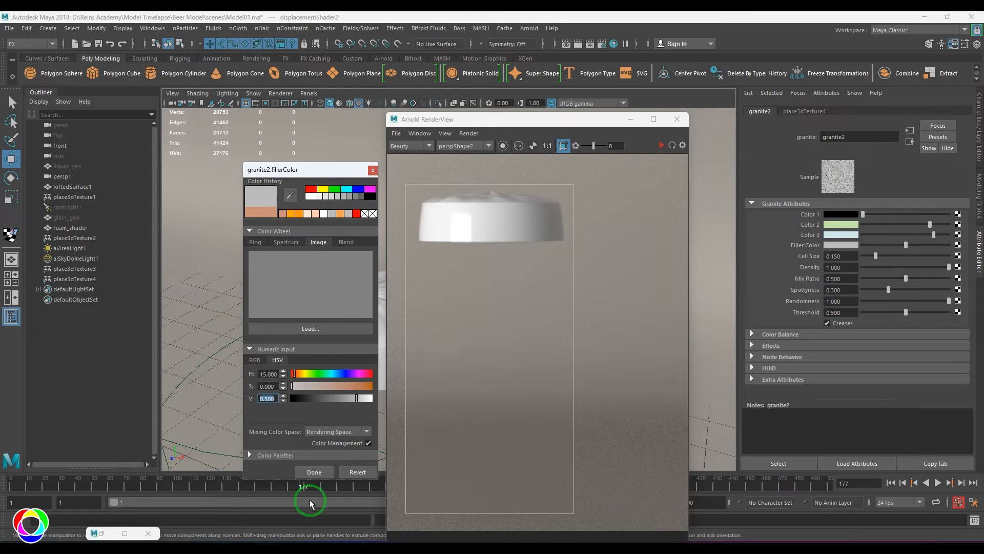
left_click(315, 472)
- Change the granite's Color 1, Color 2 and Color 3 to similar mid greys and test-render the displaced foam
left_click_drag(933, 235, 863, 224)
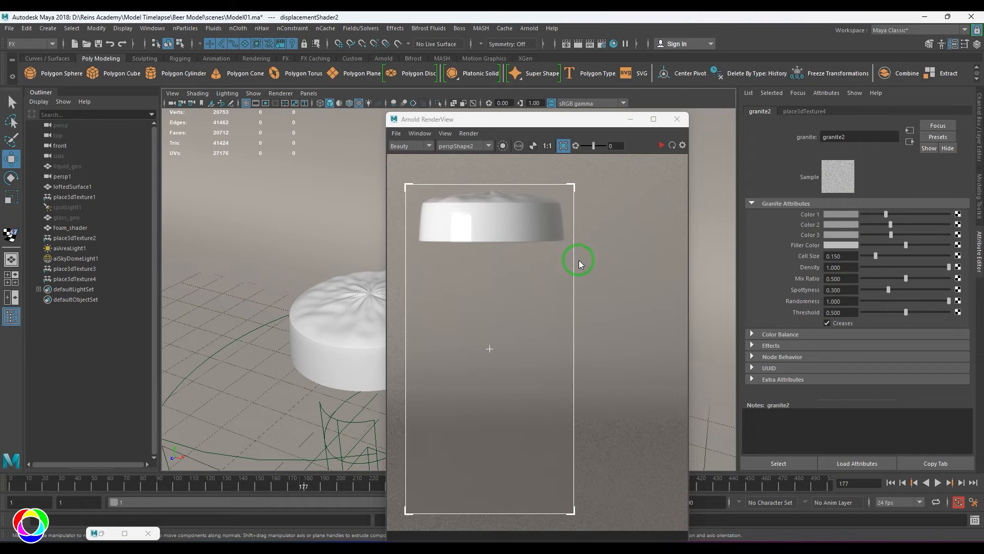
left_click(661, 146)
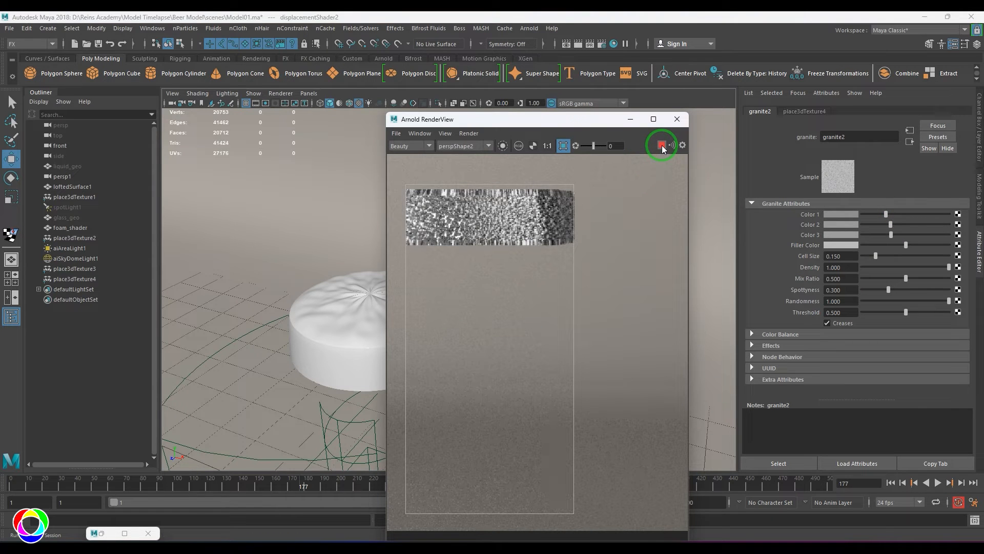
left_click(662, 146)
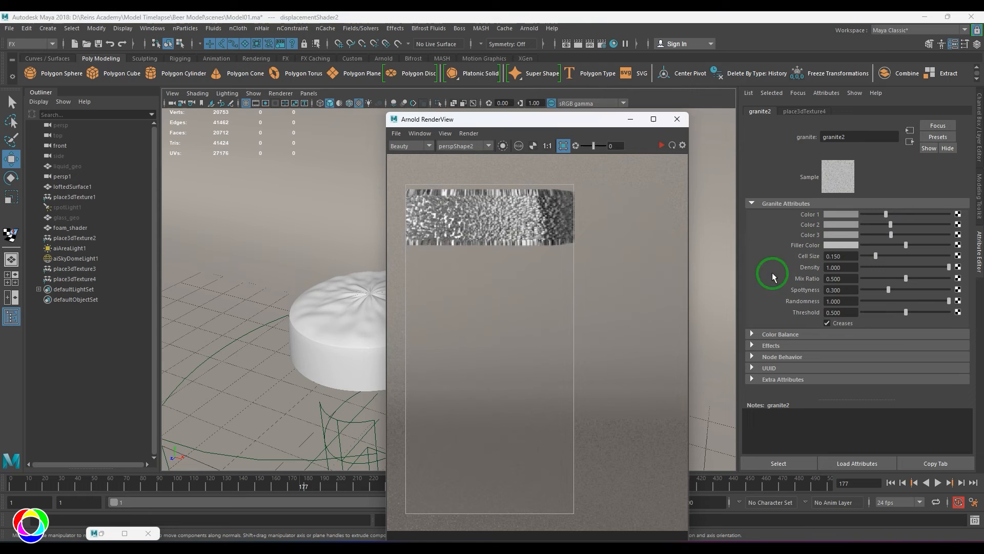
- Set the granite texture's Alpha Offset to -0.5 and test-render the foam displacement again
left_click(796, 334)
scroll(796, 335, "down", 2)
double_click(841, 334)
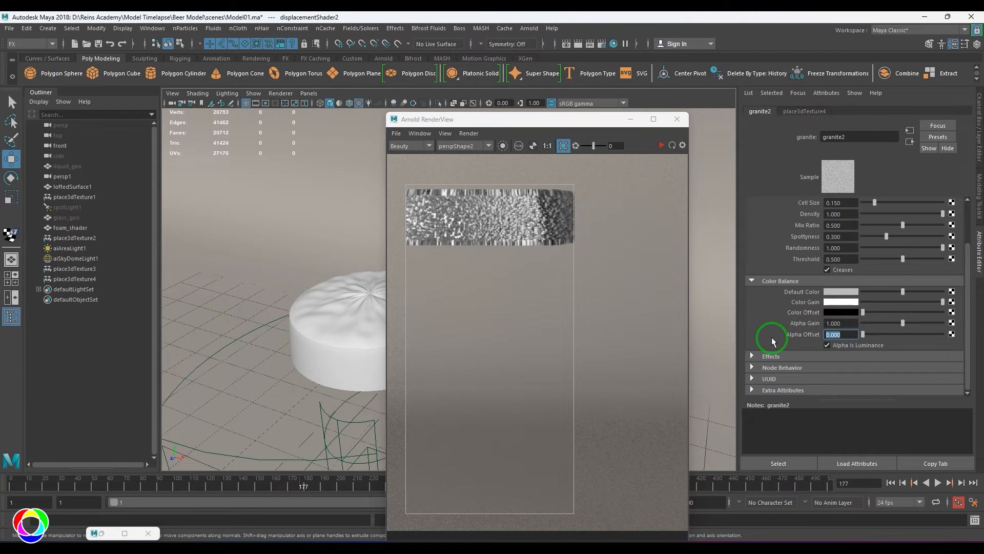
type("-0.5")
key("Return")
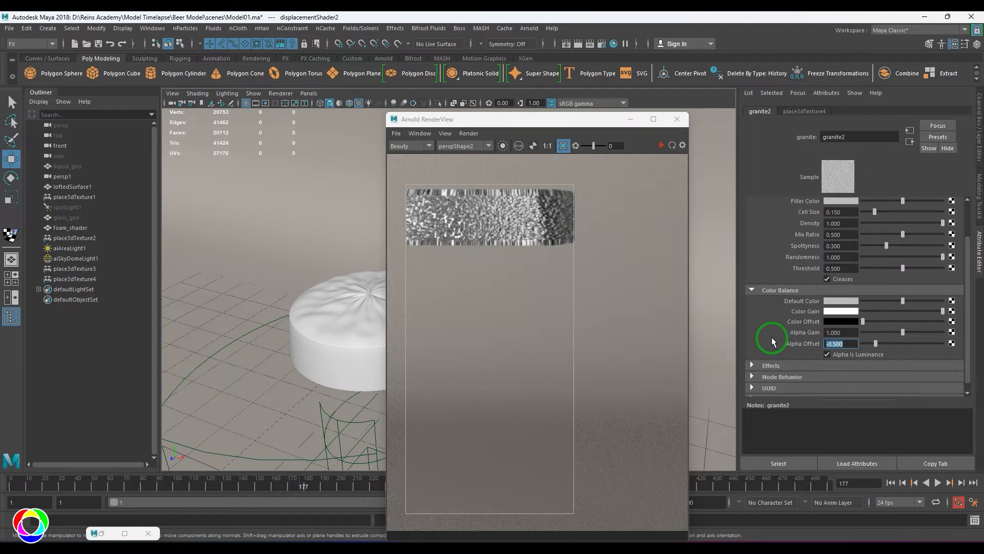
left_click(661, 145)
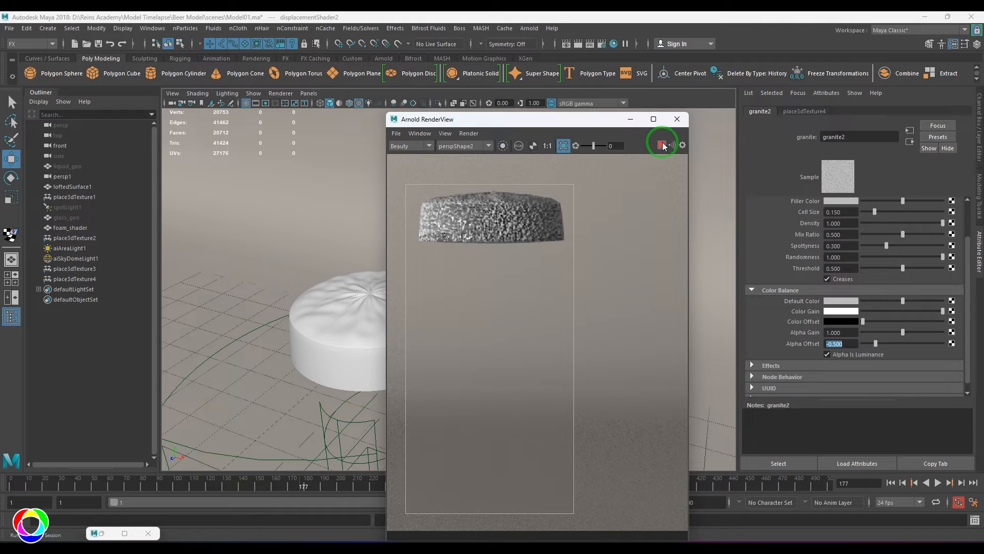
left_click(662, 146)
- Reduce the foam displacement by setting the granite's Alpha Gain to 0.3 and Alpha Offset to -0.15, and update the render
left_click(853, 339)
left_click_drag(853, 334, 805, 334)
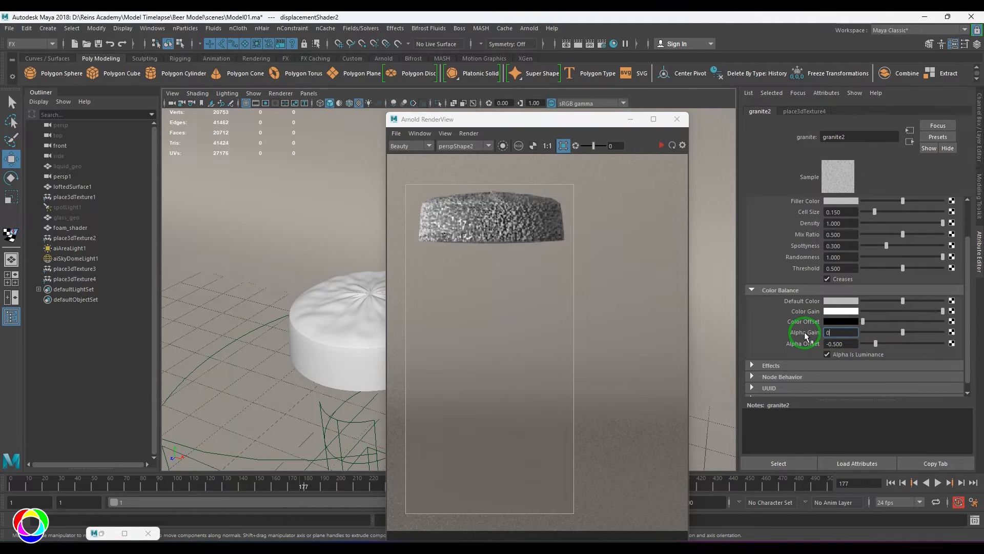
type("0.3")
key("Return")
left_click(840, 347)
left_click_drag(852, 344, 735, 333)
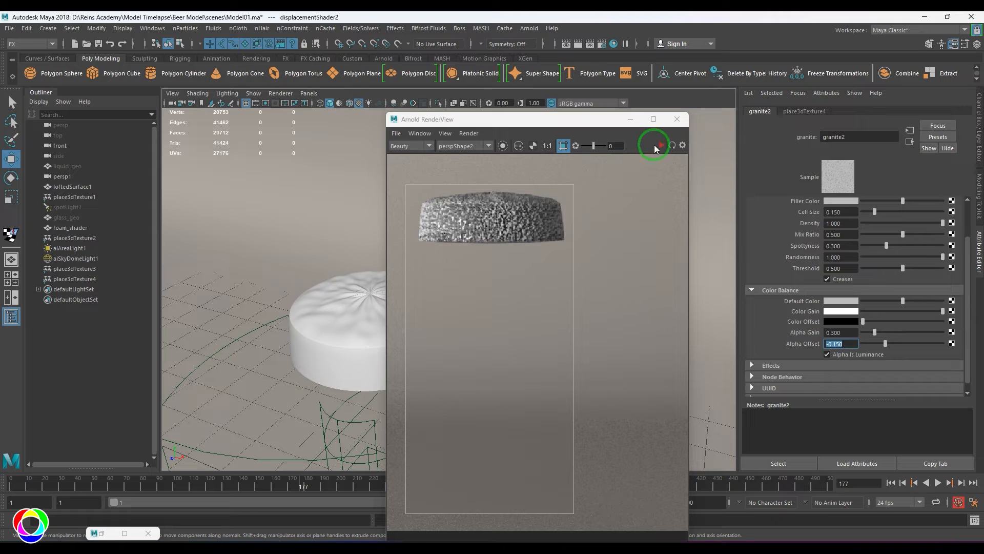
left_click(658, 147)
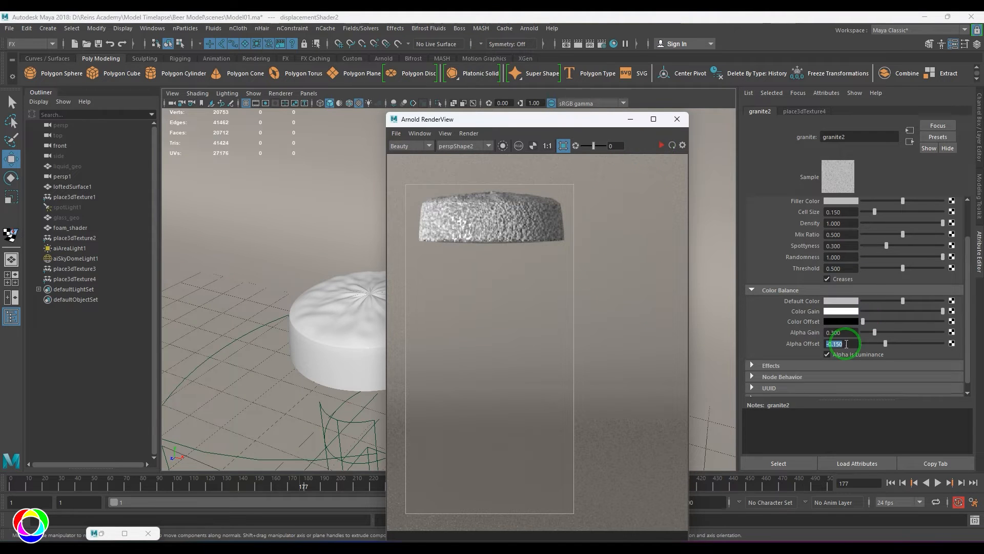
- Raise the Subsurface Weight of the foam's aiStandardSurface material to 1
left_click(341, 315)
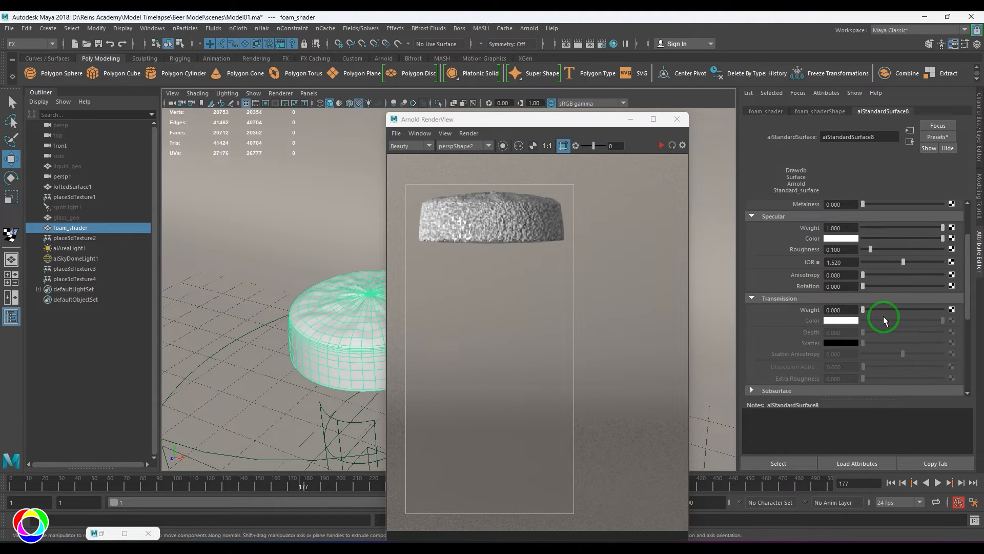
scroll(884, 320, "up", 3)
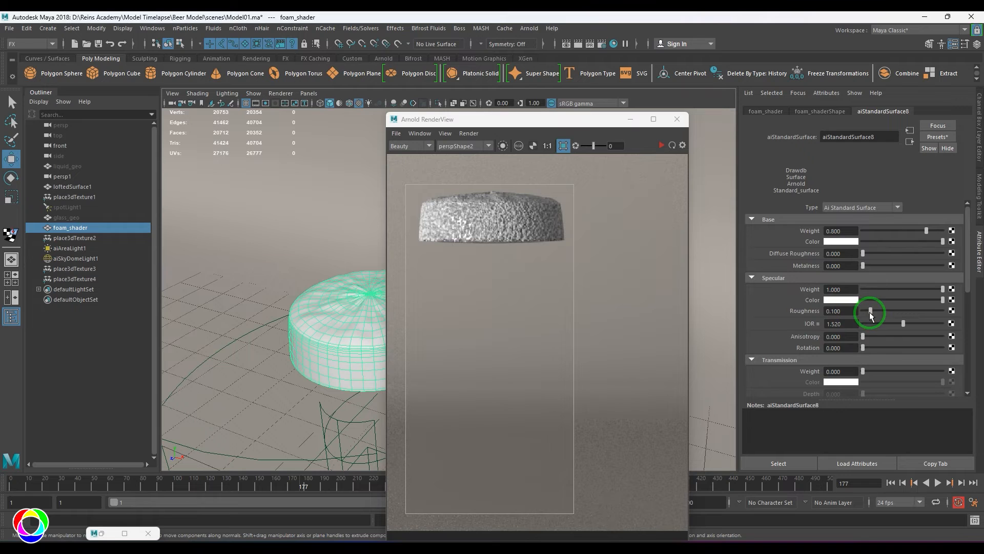
scroll(870, 313, "down", 9)
left_click(785, 268)
left_click_drag(866, 278, 960, 279)
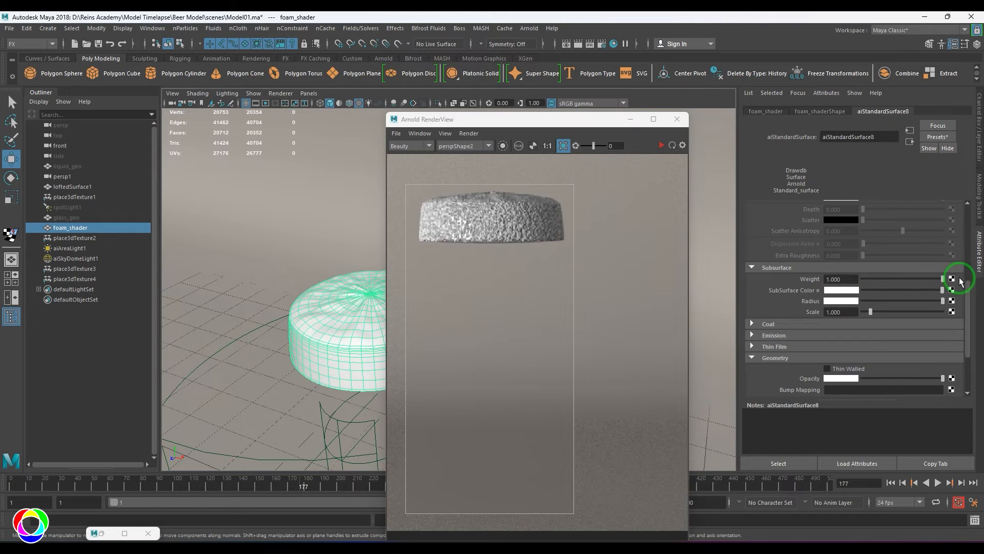
- Set the foam material's SubSurface Color to a pale beige-pink with hue 15 and saturation 0.256, and test-render it
left_click(845, 301)
left_click(746, 235)
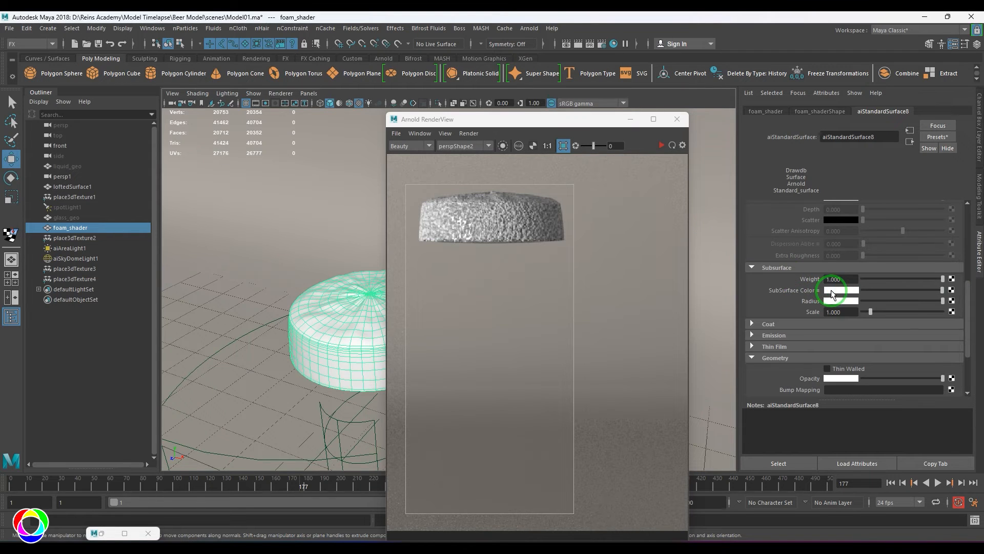
left_click(828, 291)
left_click(780, 284)
left_click_drag(818, 330, 798, 329)
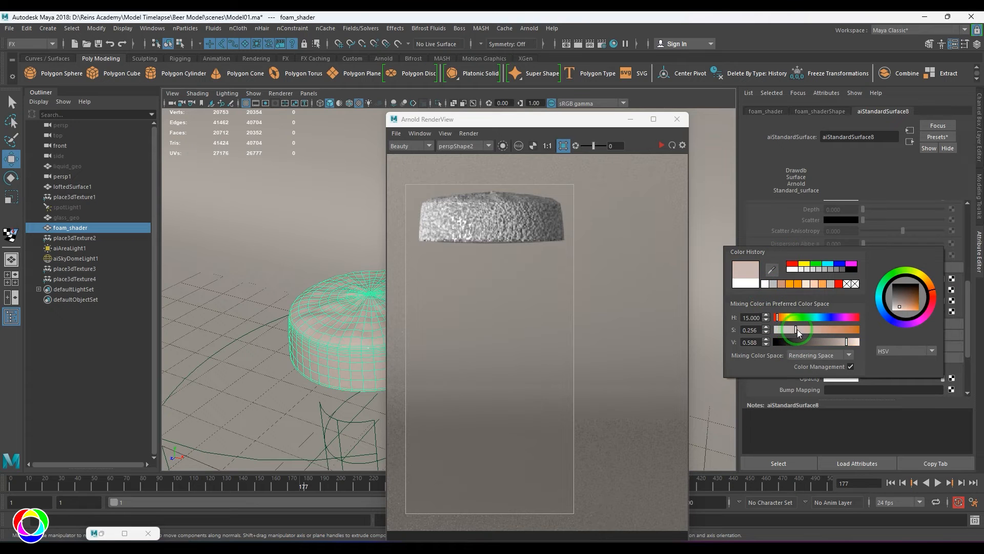
left_click(661, 146)
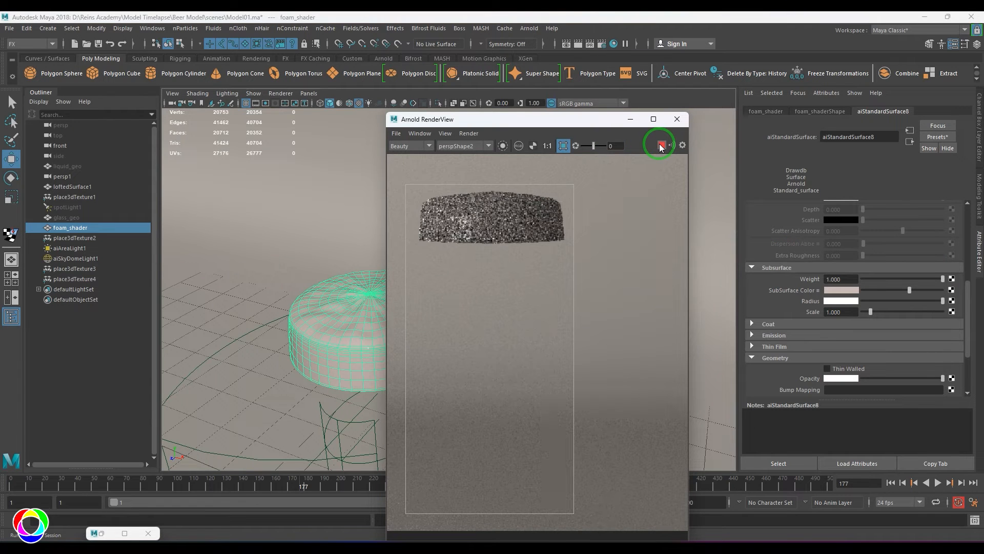
left_click(659, 146)
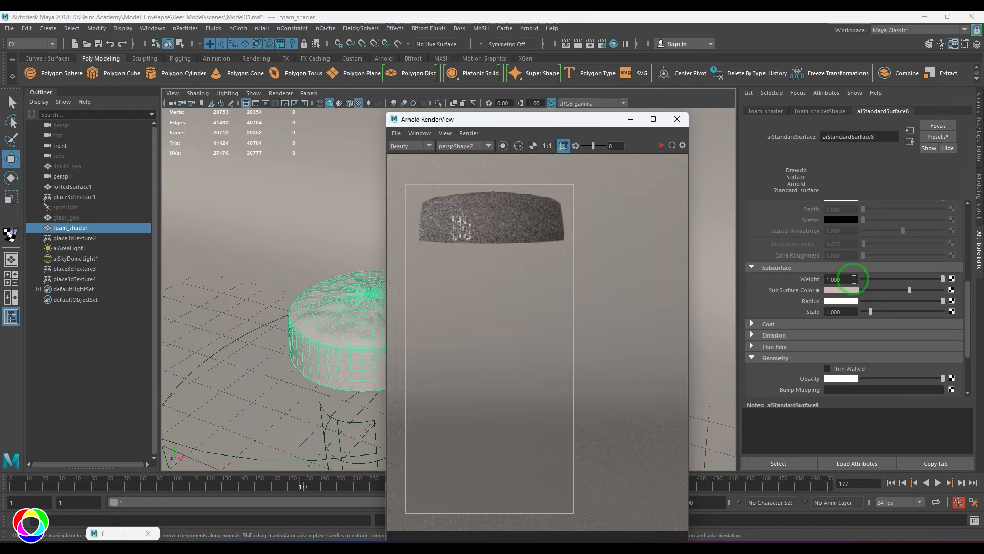
- Set the foam material's Subsurface Scale to 0.2 and test-render the foam
left_click_drag(842, 312, 778, 306)
type("0.2")
key("Return")
left_click(662, 145)
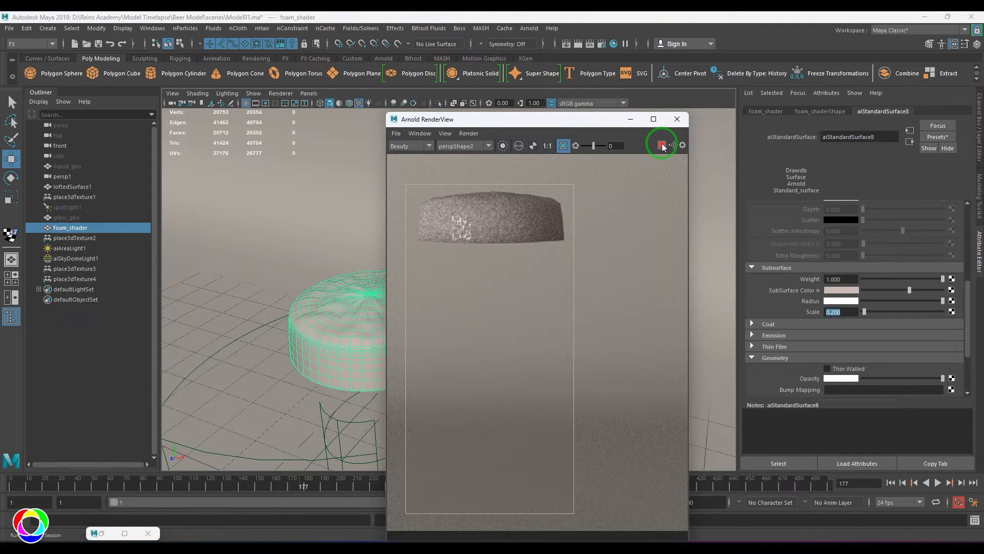
- Reduce the foam material's Subsurface Scale to 0.1 and update the render
left_click(850, 311)
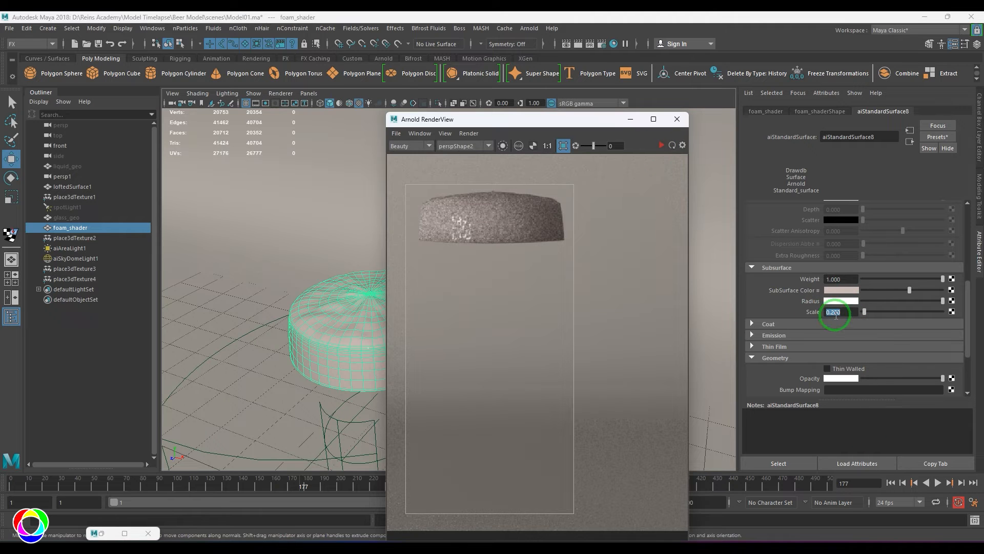
type("0.1")
key("Return")
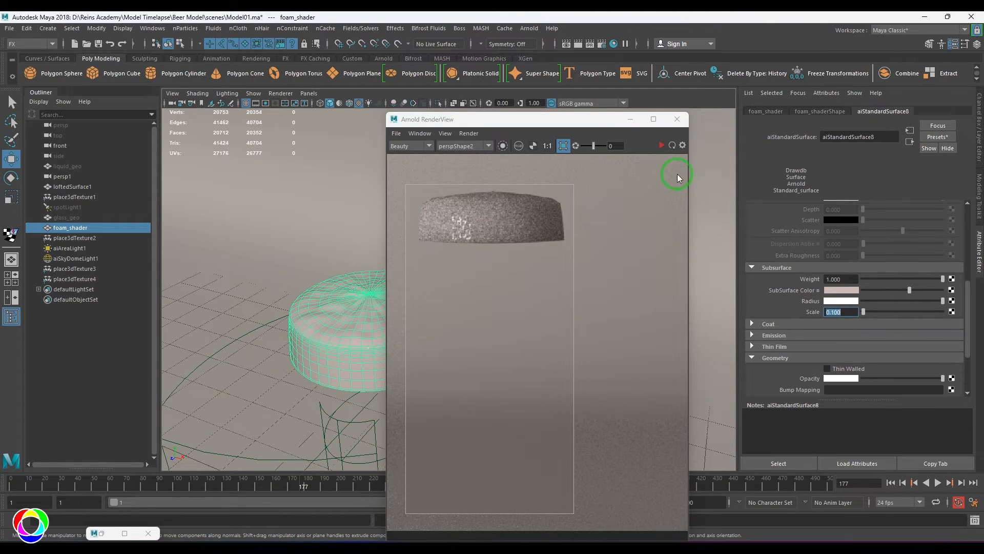
left_click(662, 145)
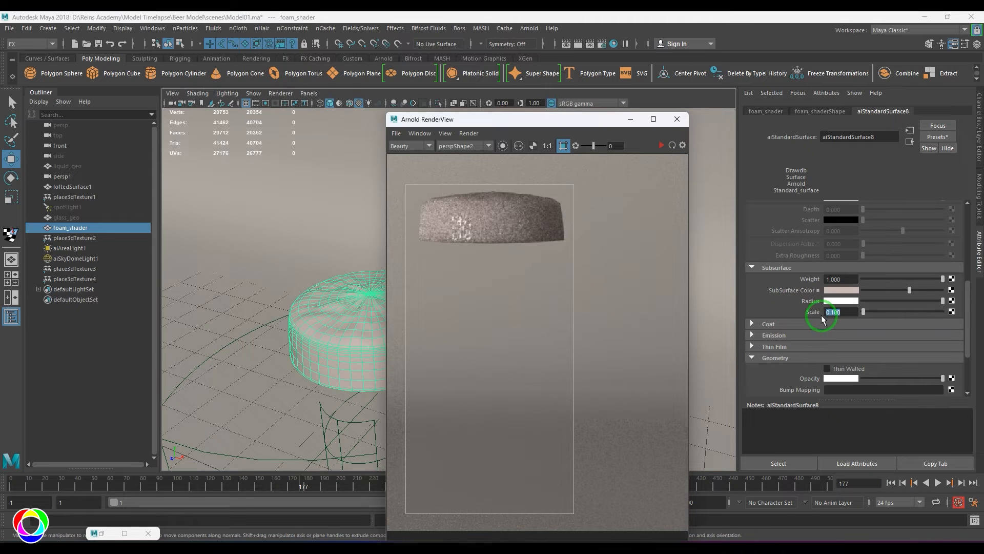
scroll(823, 305, "up", 5)
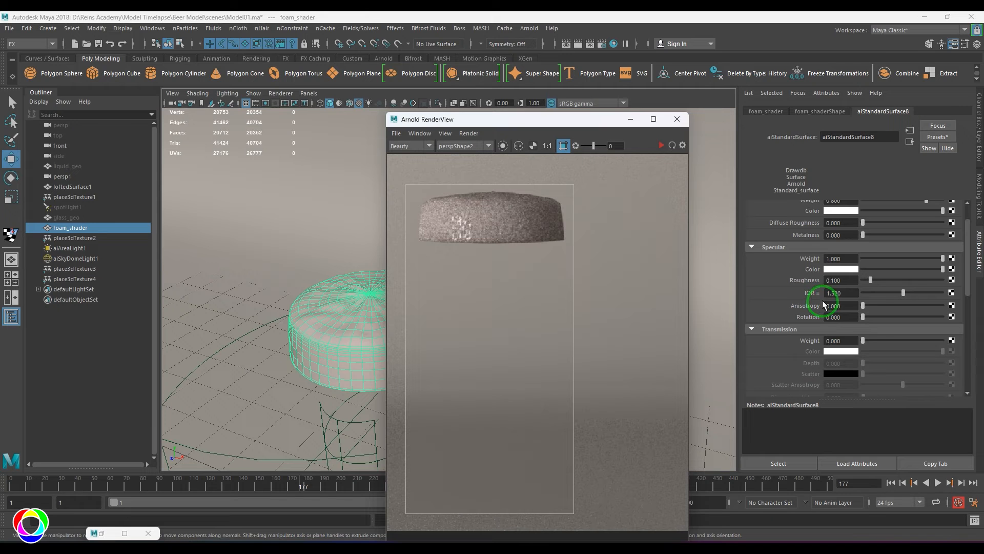
scroll(822, 300, "down", 5)
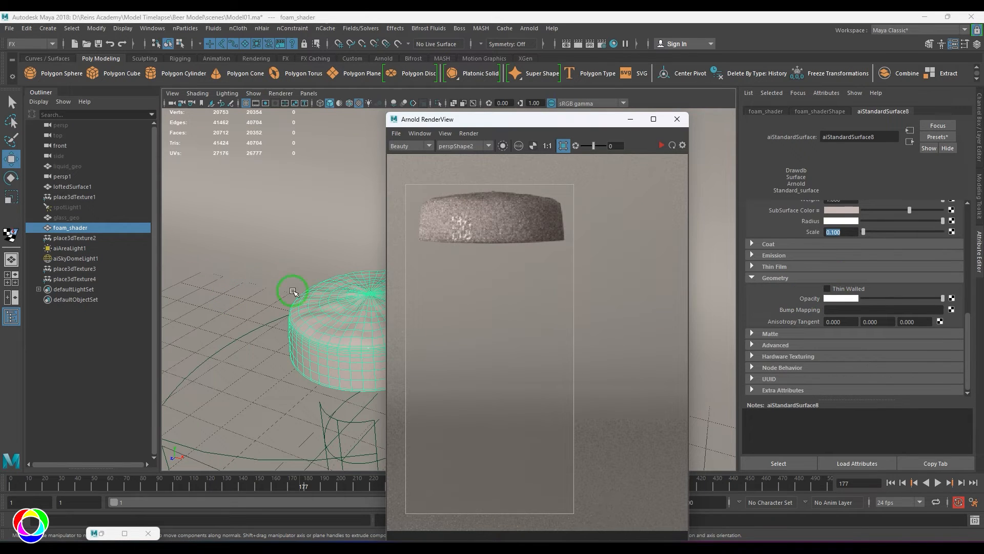
- Assign surfaceShader1 to the foam in Hypershade and disconnect the projection1 texture from its Out Color
left_click_drag(502, 125, 664, 129)
left_click(356, 335)
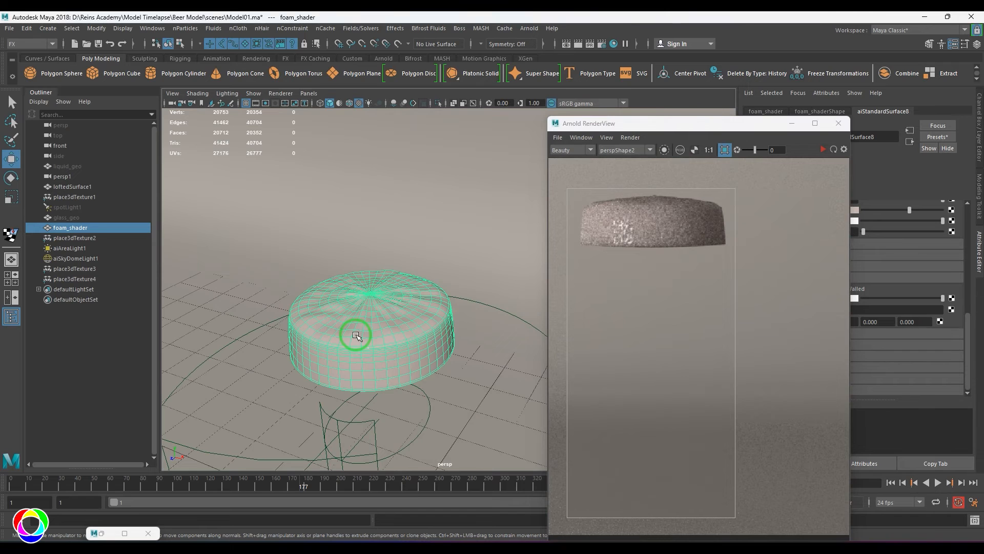
left_click(101, 533)
middle_click_drag(267, 462, 213, 347)
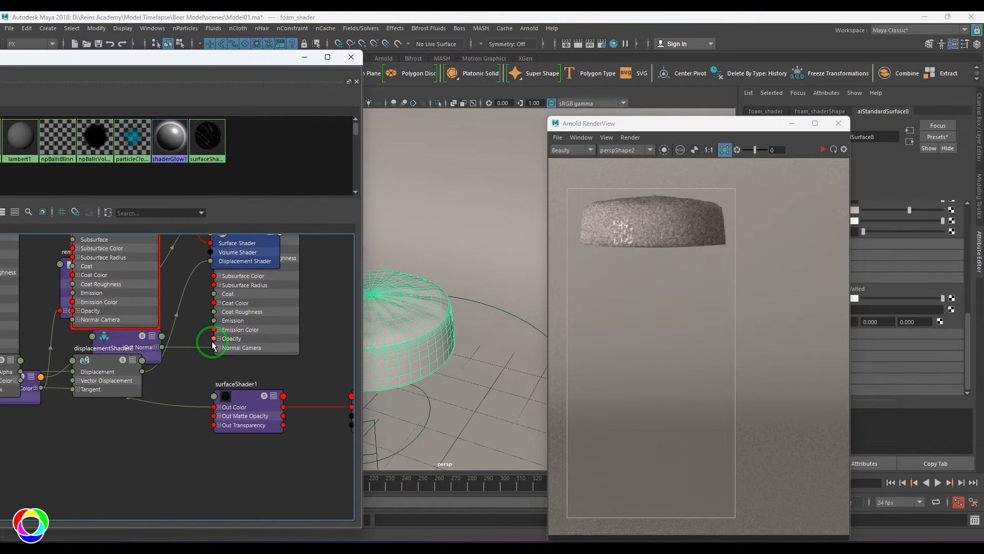
middle_click_drag(280, 380, 420, 319)
left_click(229, 399)
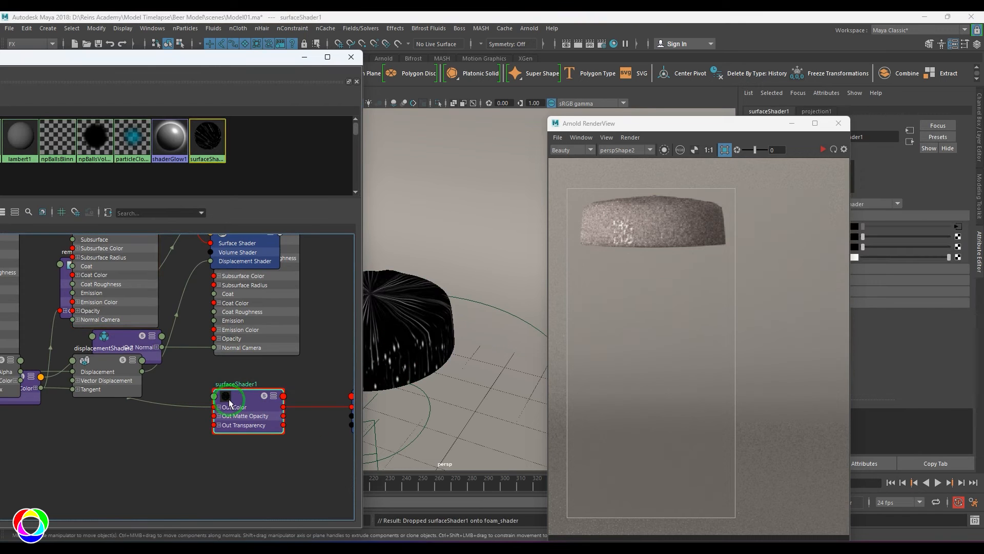
left_click_drag(168, 392, 184, 426)
key("Delete")
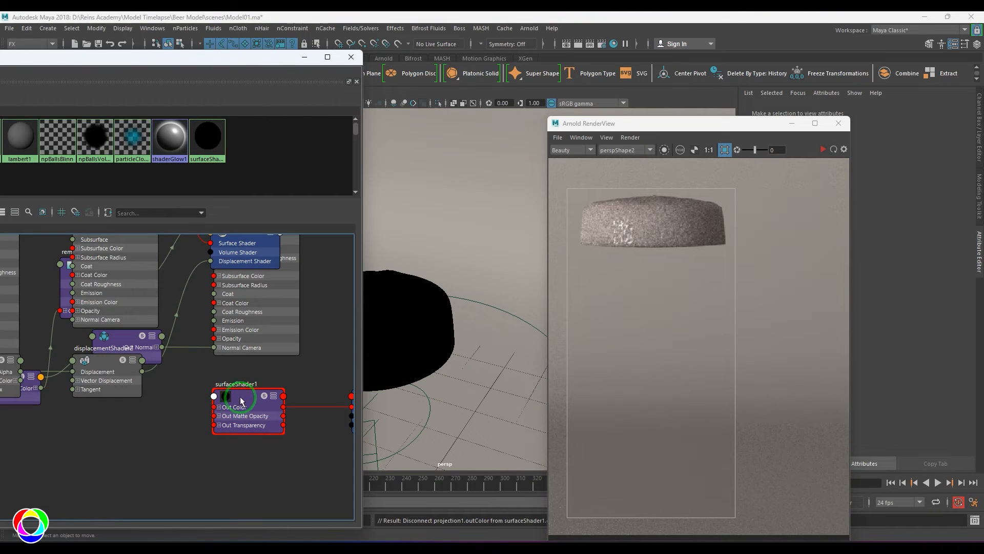
- Map a Ramp texture, created as a projection, to the Out Color of surfaceShader1
left_click(241, 399)
left_click(304, 57)
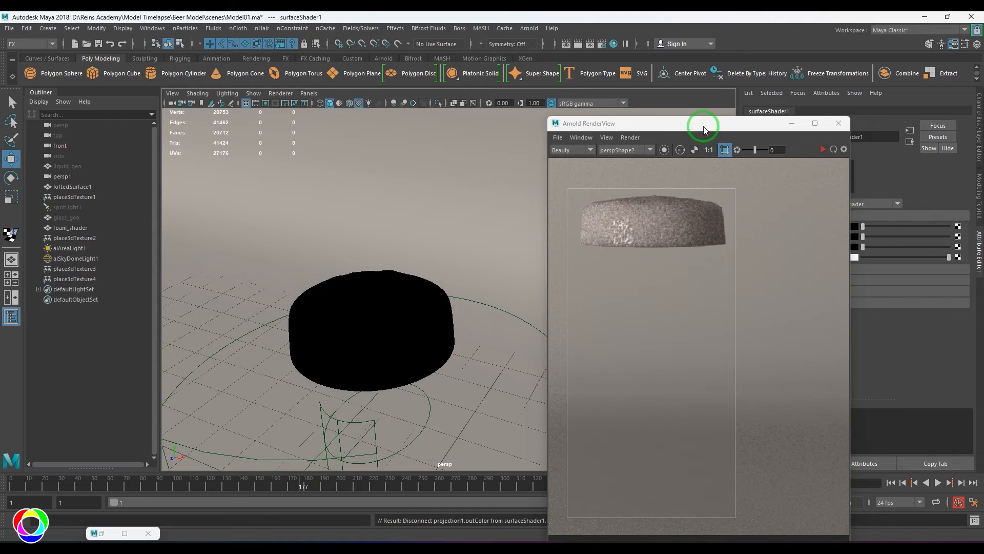
left_click_drag(703, 123, 641, 388)
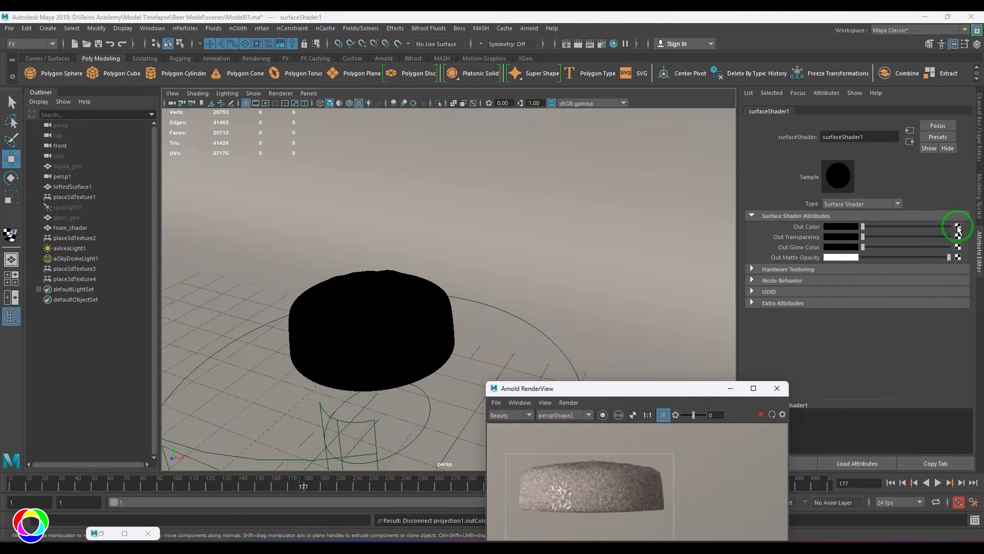
left_click(958, 226)
right_click(668, 427)
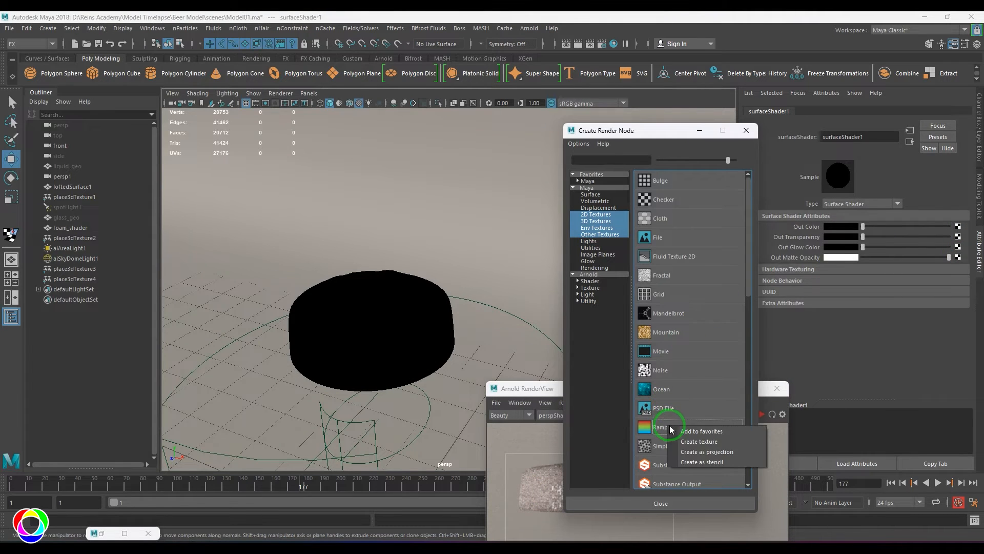
left_click(707, 452)
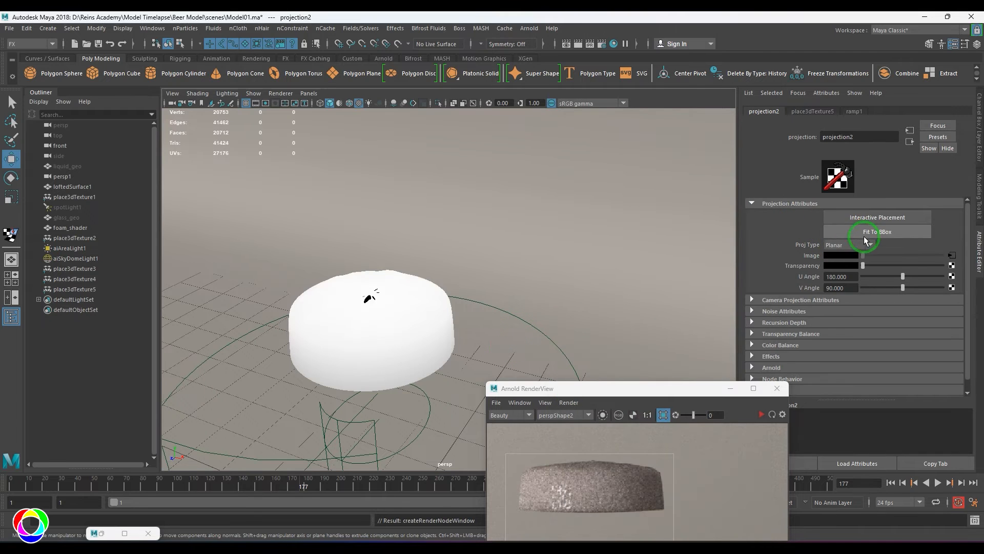
- Use Interactive Placement to move the planar ramp projection up from the floor and position it over the foam
left_click(872, 219)
left_click_drag(345, 332, 411, 299, "alt")
middle_click_drag(412, 299, 421, 244, "alt")
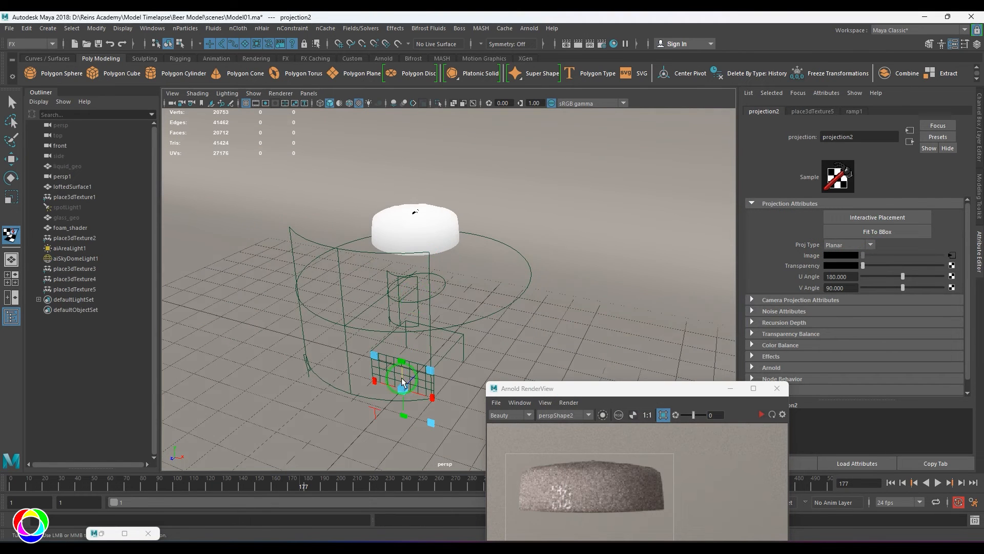
left_click_drag(402, 377, 430, 229)
left_click_drag(395, 201, 409, 235)
middle_click_drag(409, 238, 409, 274, "alt")
right_click_drag(341, 274, 379, 271, "alt")
left_click_drag(375, 222, 378, 220)
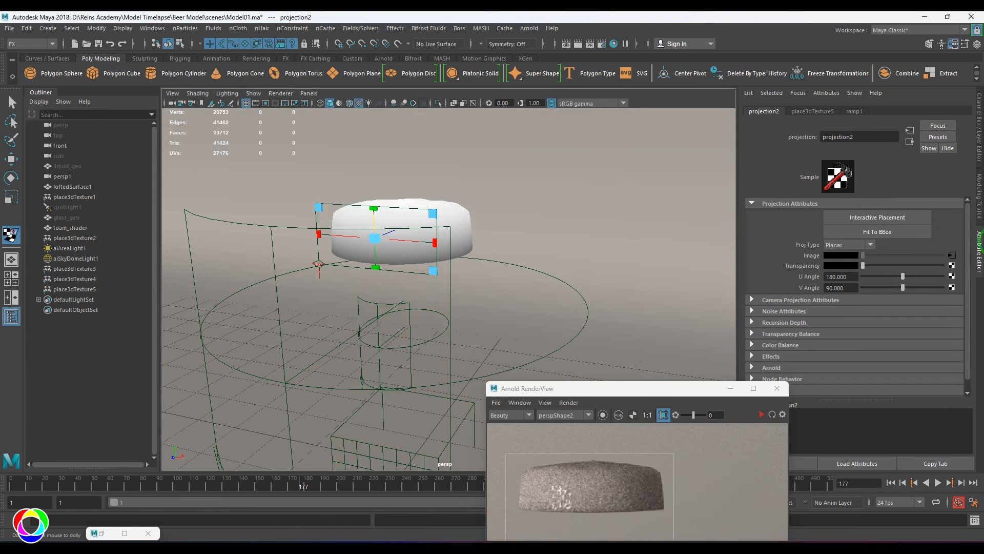
- Edit the projected V Ramp with Smooth interpolation, running from black at the foam's base to white at position 0.410
left_click(952, 247)
mouse_move(813, 263)
left_mouse_down()
mouse_move(824, 260)
mouse_move(764, 259)
mouse_move(778, 251)
left_mouse_up()
left_click(850, 228)
left_click(861, 278)
left_click_drag(895, 252, 830, 265)
left_click(775, 287)
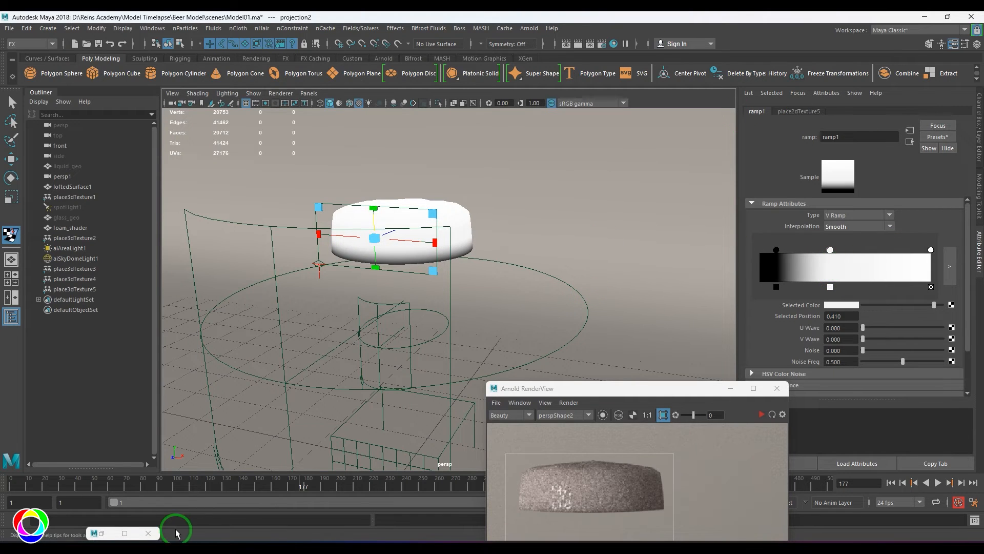
- Assign the existing aiStandardSurface8 material back to the foam and show its Geometry attributes
left_click(100, 533)
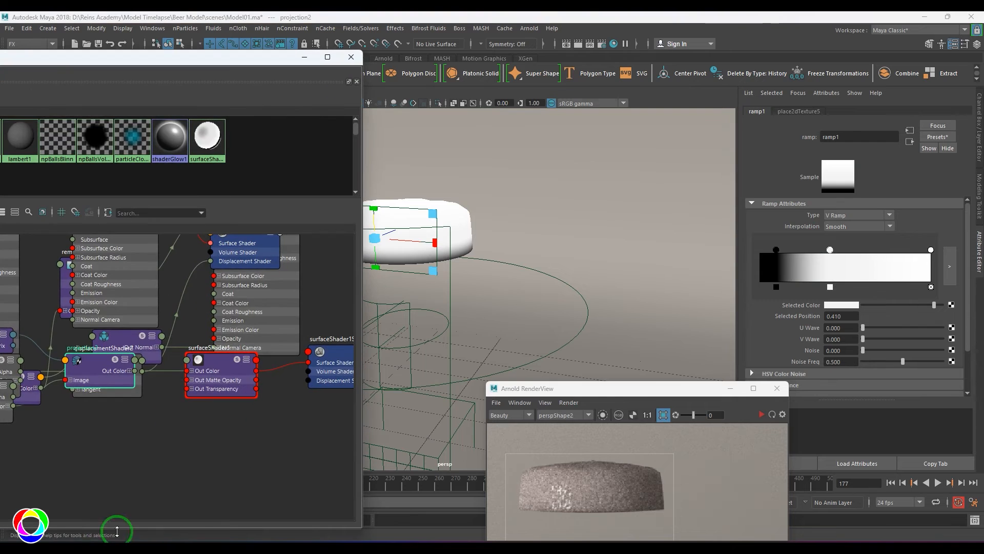
left_click(458, 216)
middle_click_drag(72, 415, 167, 480)
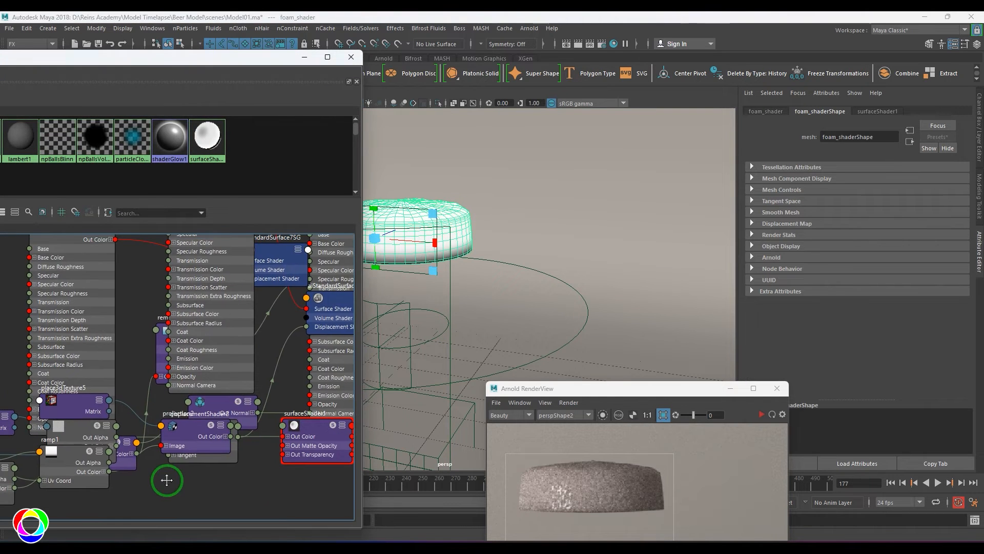
left_click(164, 71)
left_click_drag(164, 72, 330, 374)
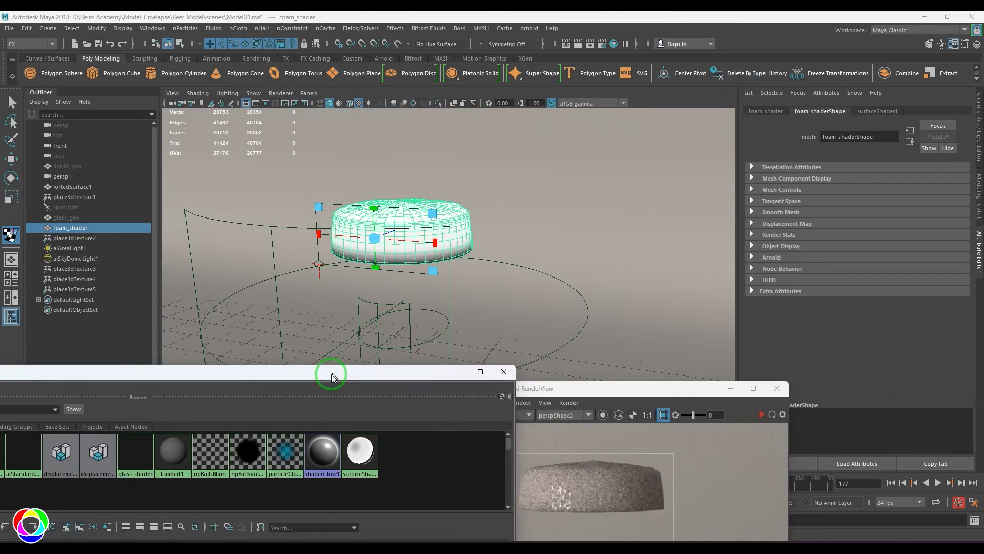
left_click(458, 226)
right_click(458, 225)
mouse_move(469, 498)
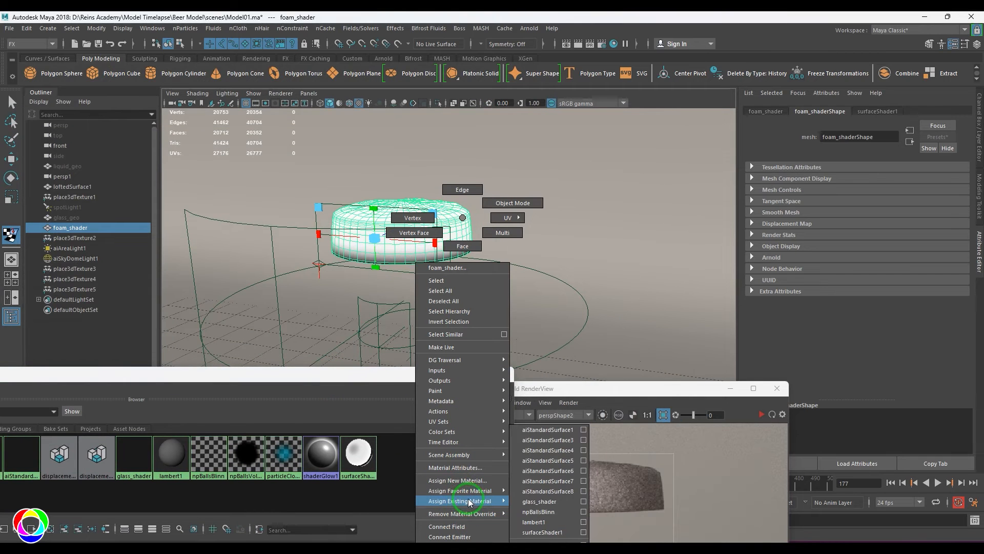
left_click(526, 502)
left_click(897, 112)
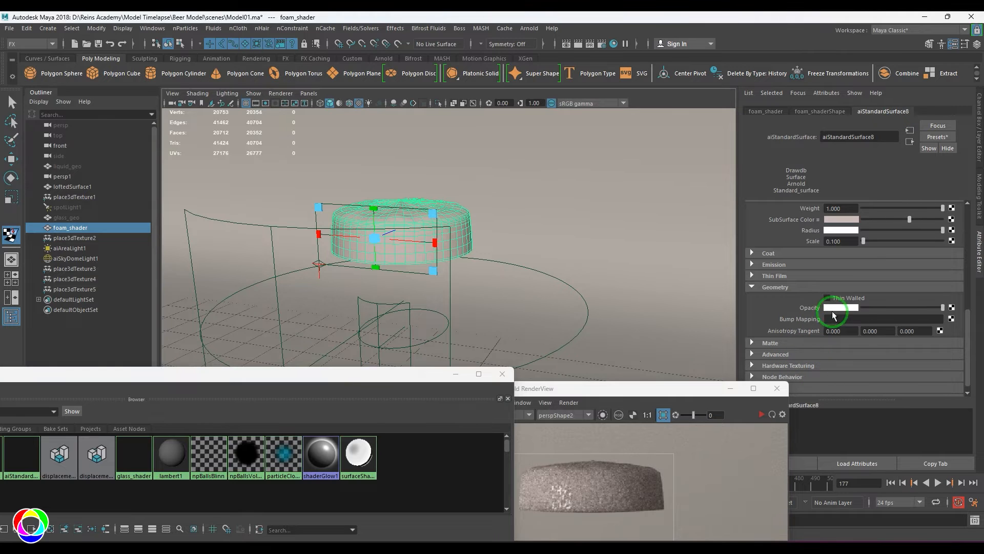
- Graph the projection2 ramp network in Hypershade and map it to the Opacity of the foam's aiStandardSurface8 material
left_click_drag(297, 387, 487, 113)
left_click(9, 159)
left_click_drag(284, 207, 281, 186)
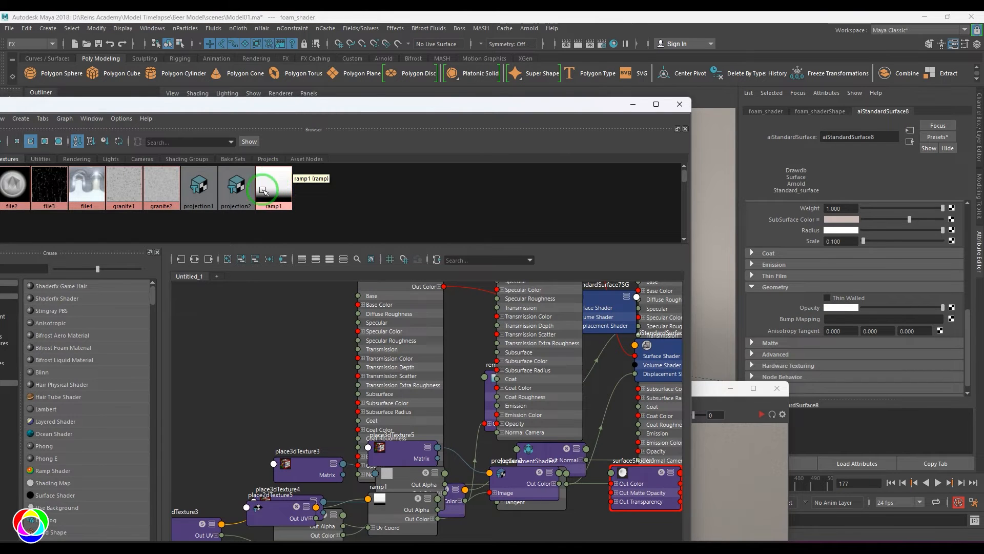
left_click(235, 187)
right_click_drag(236, 192, 235, 172)
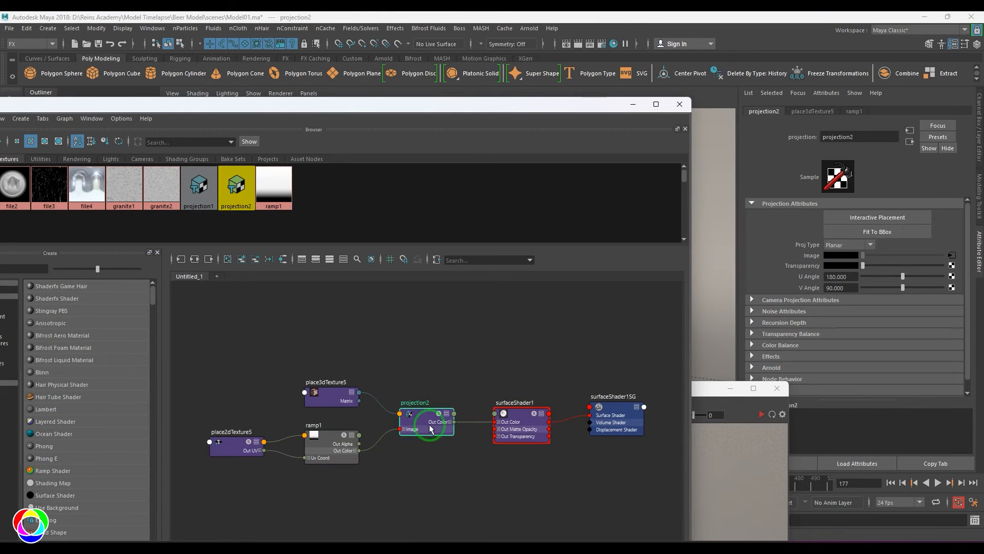
left_click_drag(502, 108, 535, 98)
left_click(466, 223)
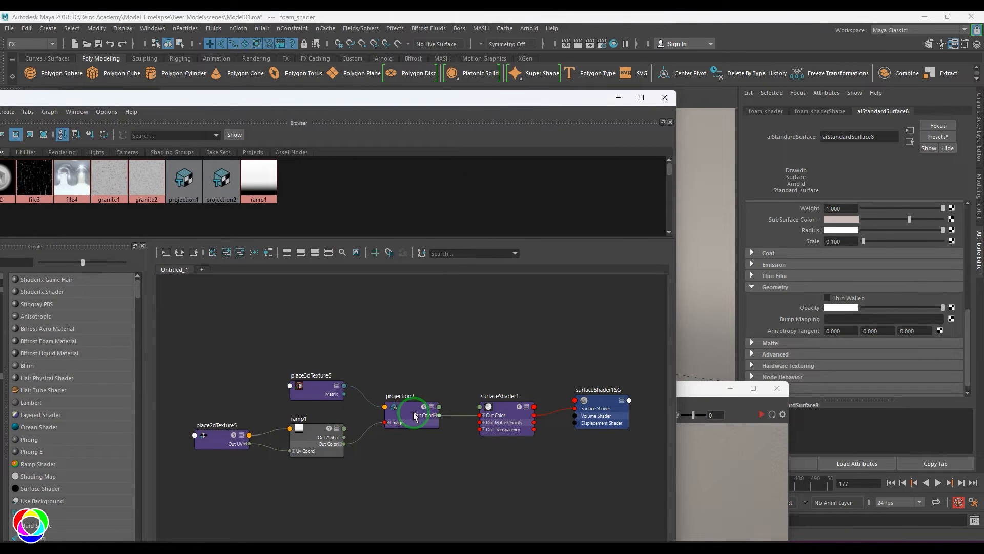
left_click(819, 293)
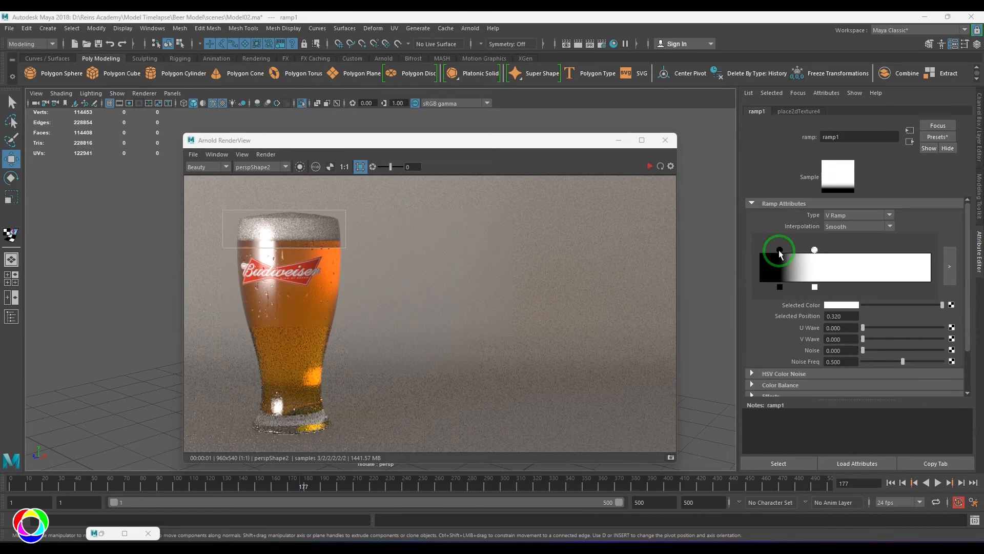
- Render the foam region while trying the opacity ramp's white handle at 0.257 and 0.494, and settle on position 0.275
left_click(331, 239)
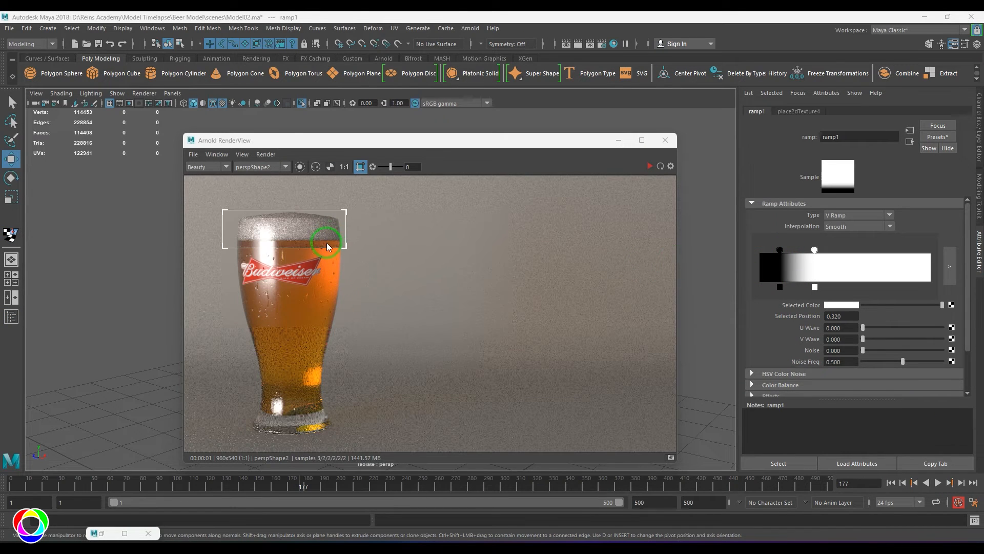
left_click(649, 166)
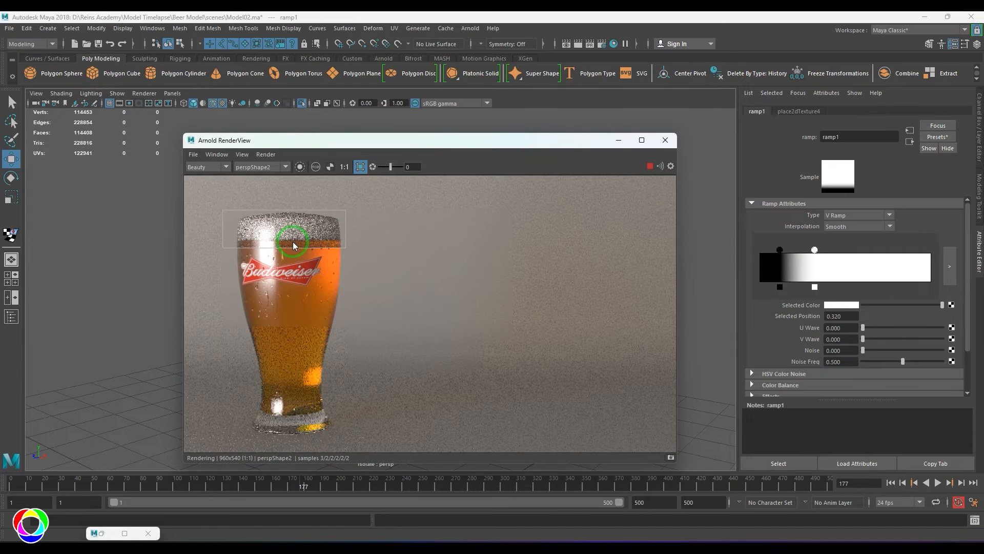
left_click_drag(815, 255, 804, 255)
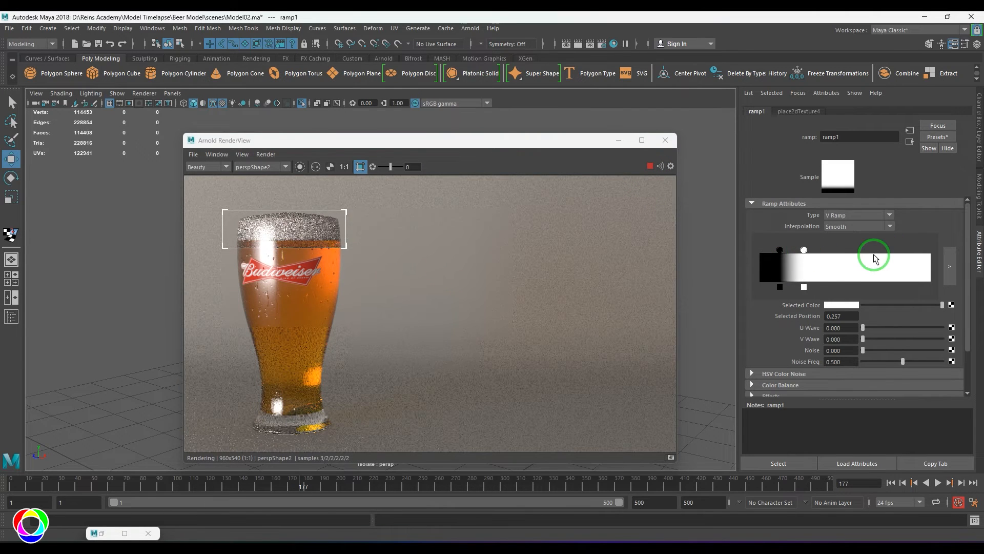
left_click_drag(875, 259, 843, 256)
left_click(330, 235)
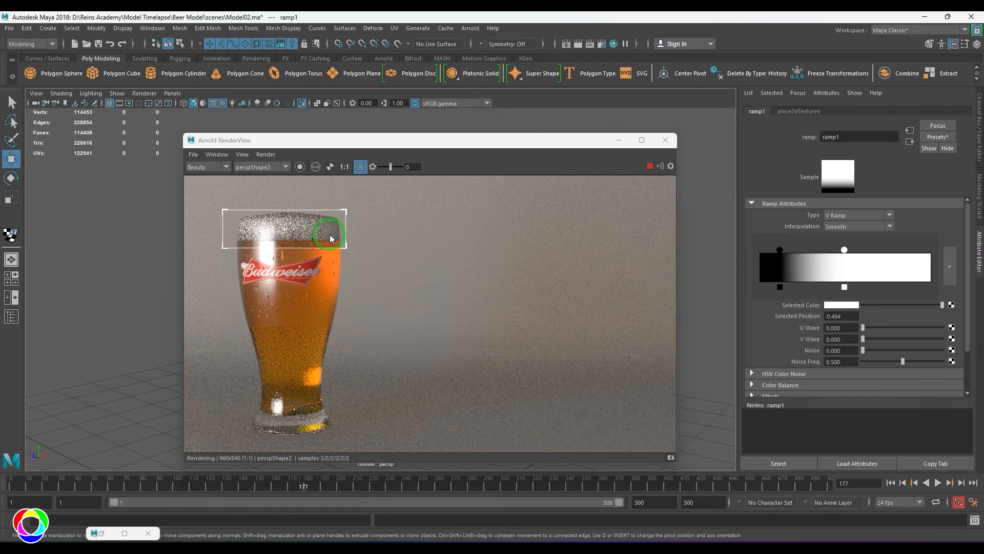
left_click_drag(844, 253, 807, 252)
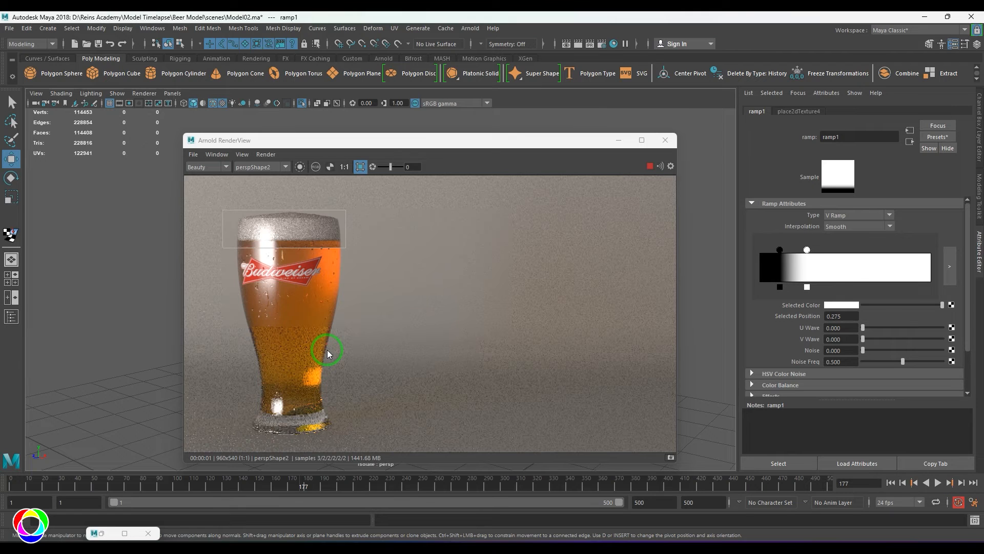
- Stop the Arnold render, put its window away and exit the foam's isolated view to show the full beer glass scene
left_click(649, 166)
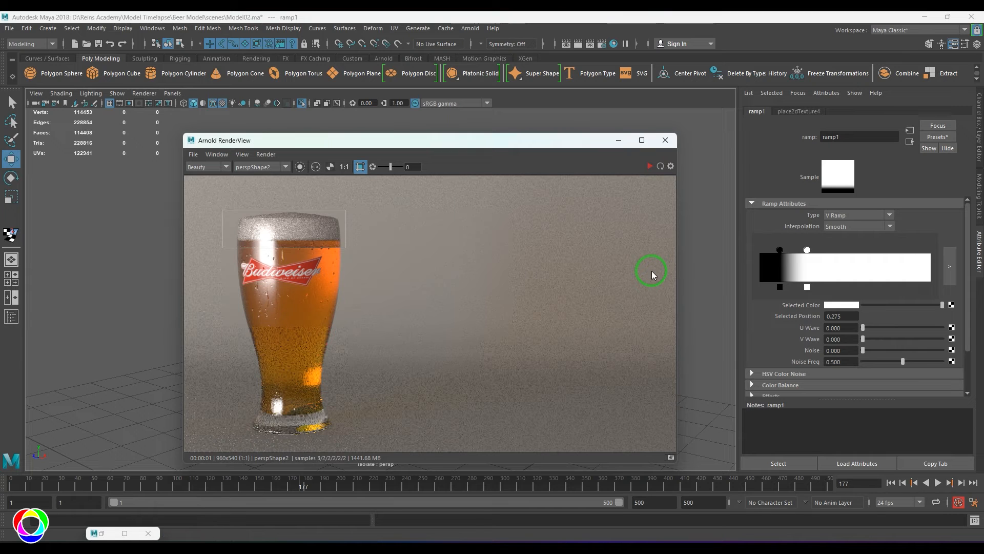
left_click(619, 142)
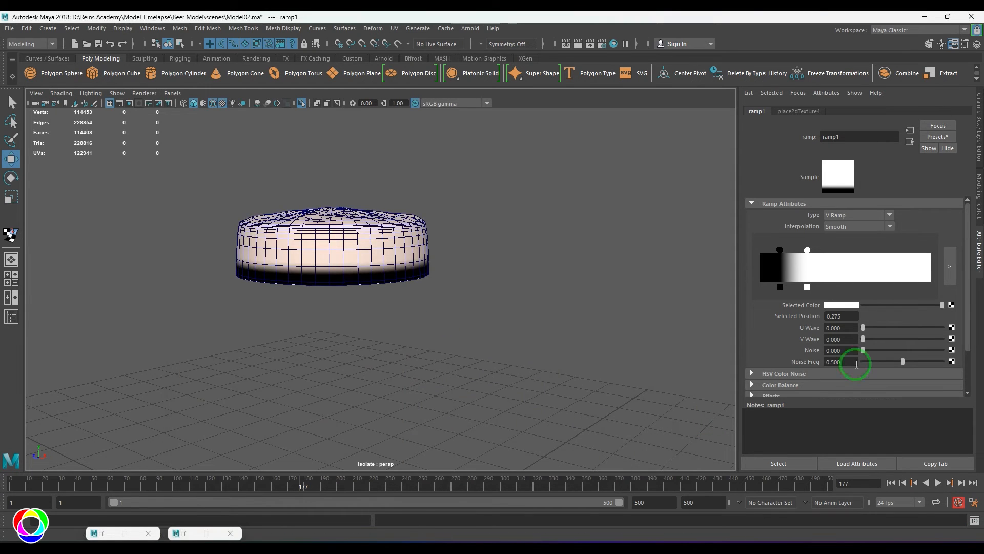
left_click(358, 314)
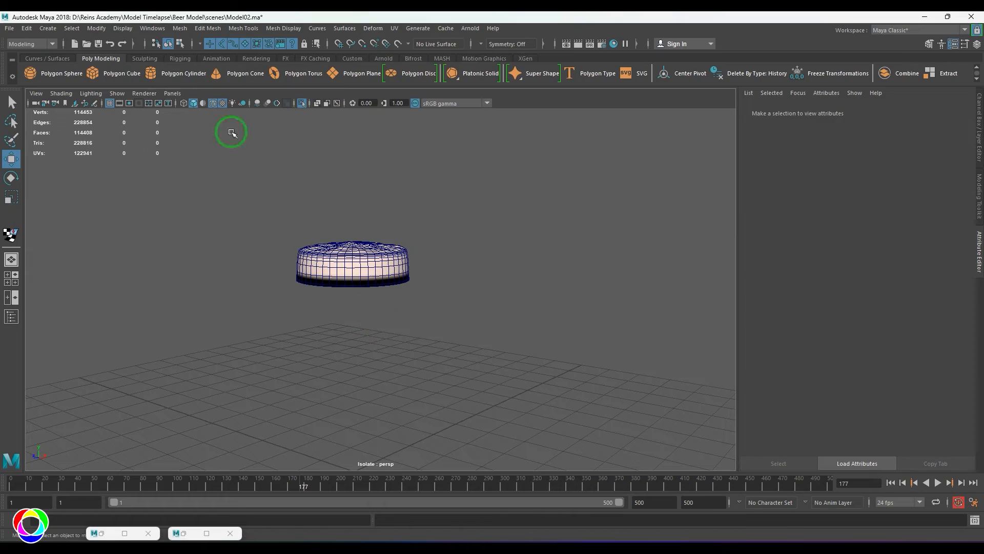
left_click(301, 103)
left_click_drag(352, 207, 380, 218, "alt")
right_click_drag(379, 217, 406, 268, "alt")
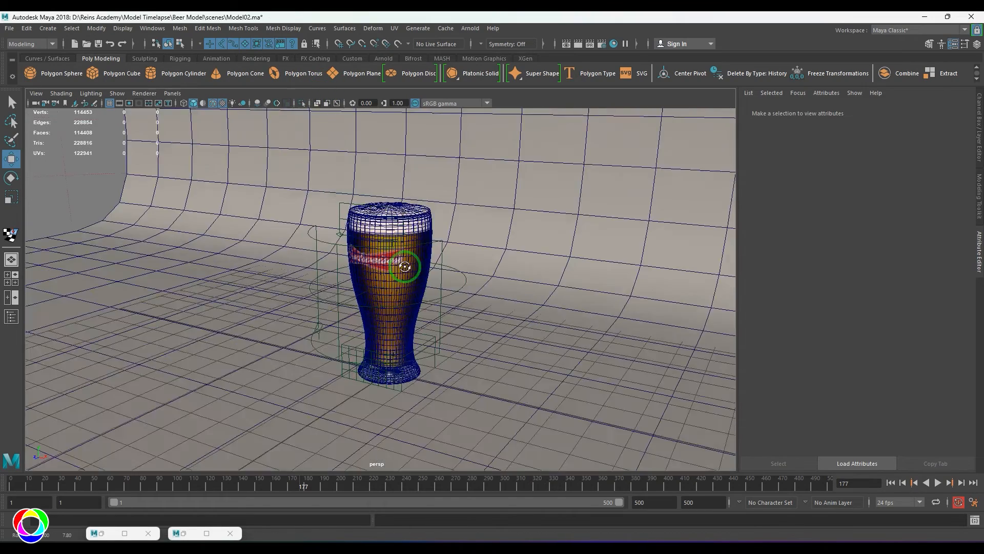
middle_click_drag(406, 268, 402, 257, "alt")
scroll(402, 257, "up", 1)
- Change to the FX toolset and set the default nParticle type to Balls
left_click(34, 50)
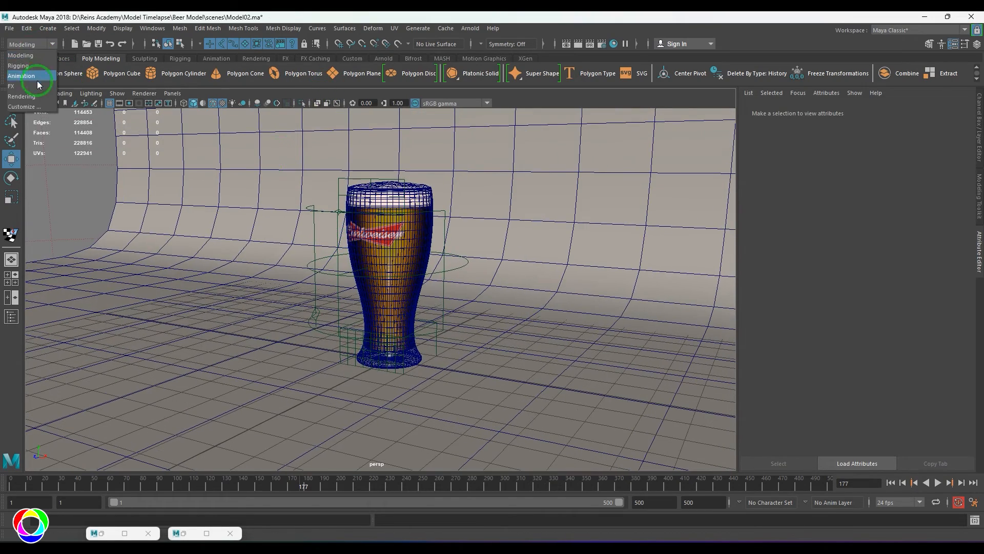
left_click(23, 87)
left_click(216, 29)
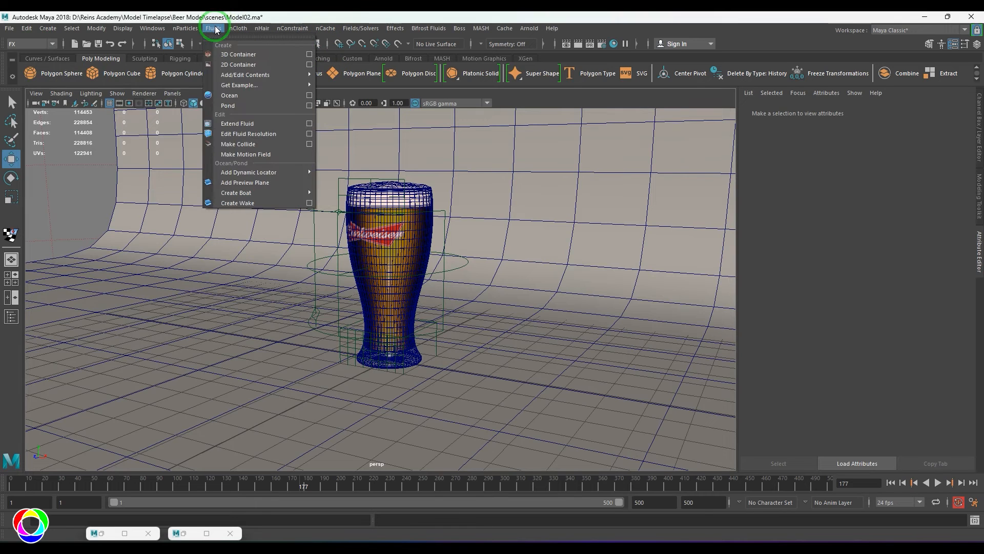
mouse_move(185, 28)
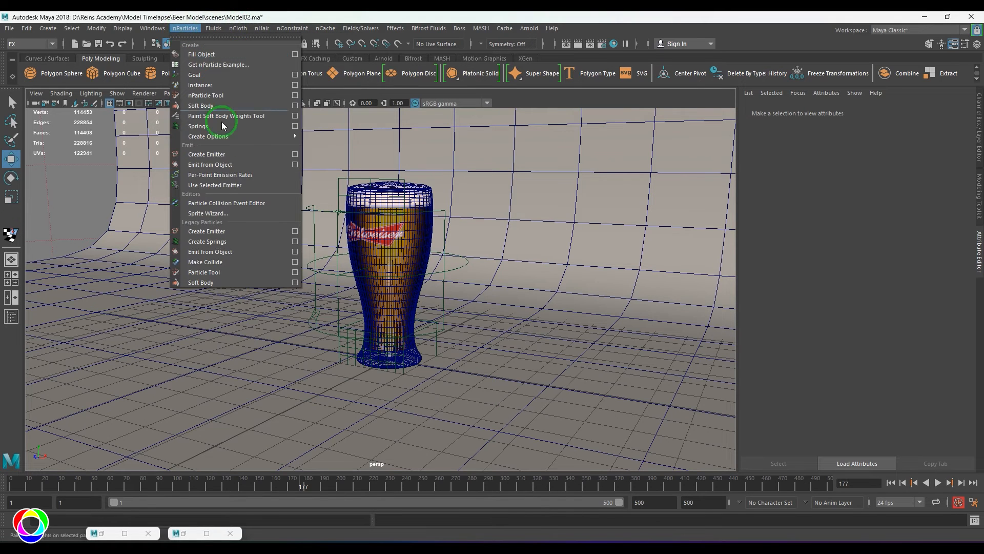
mouse_move(251, 137)
left_click(333, 165)
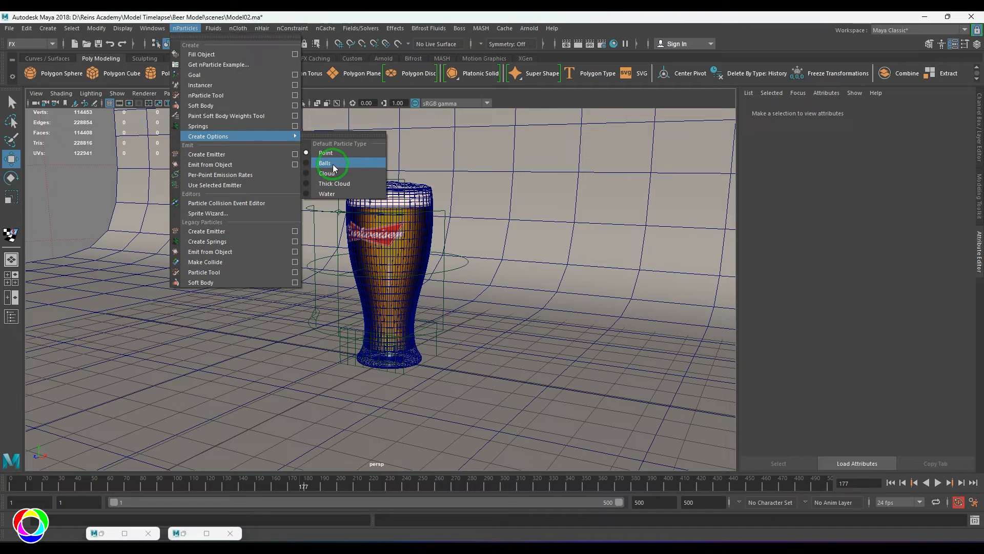
- Create an nParticle emitter with its emitter type set to Volume
left_click(186, 29)
left_click(233, 156)
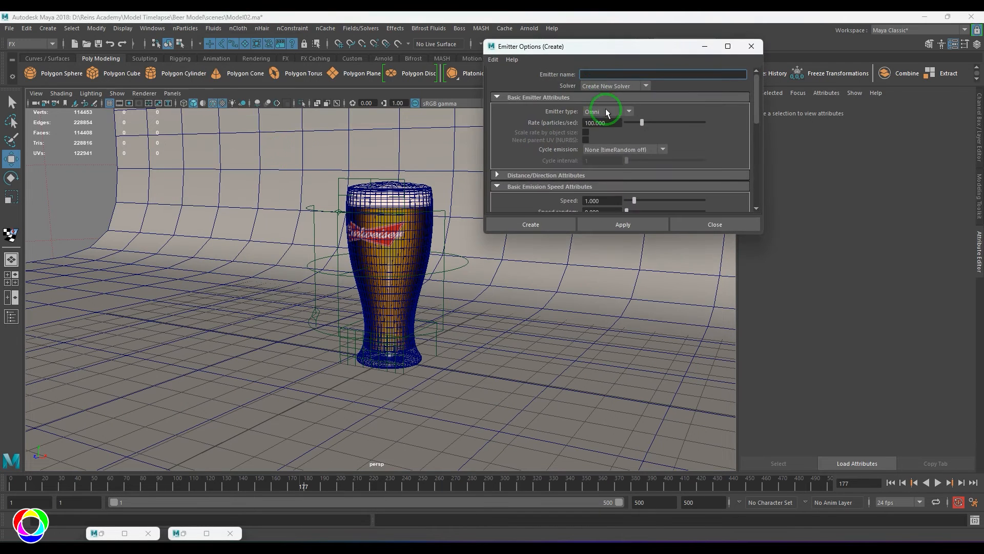
left_click(606, 111)
left_click(611, 143)
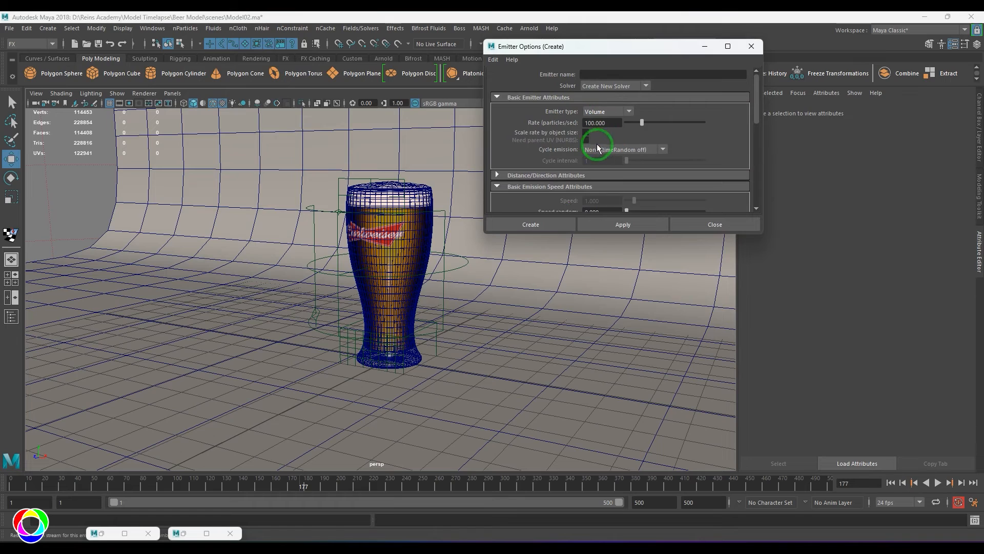
left_click(547, 226)
- Set the emitter's volume shape to Cylinder
right_click_drag(391, 350, 415, 383, "alt")
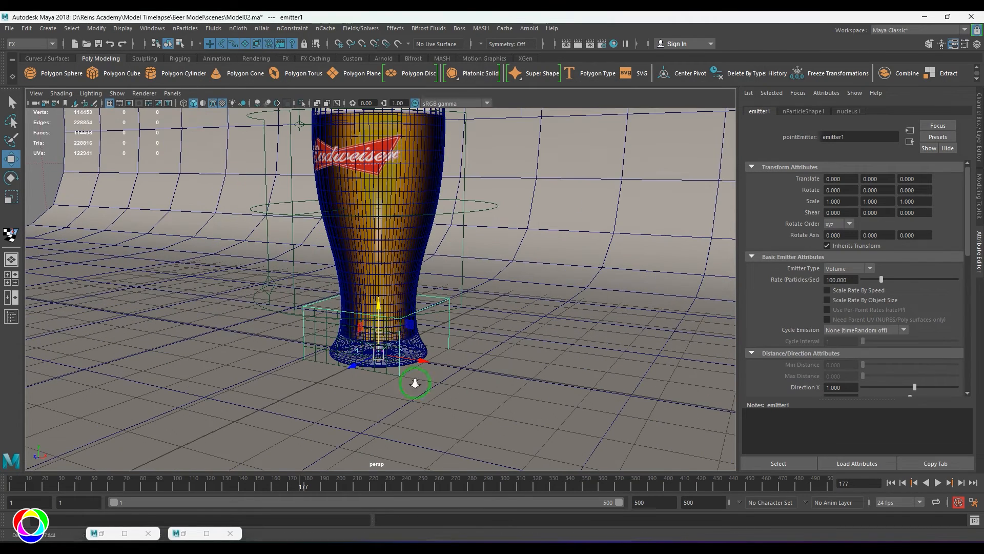
scroll(863, 331, "down", 10)
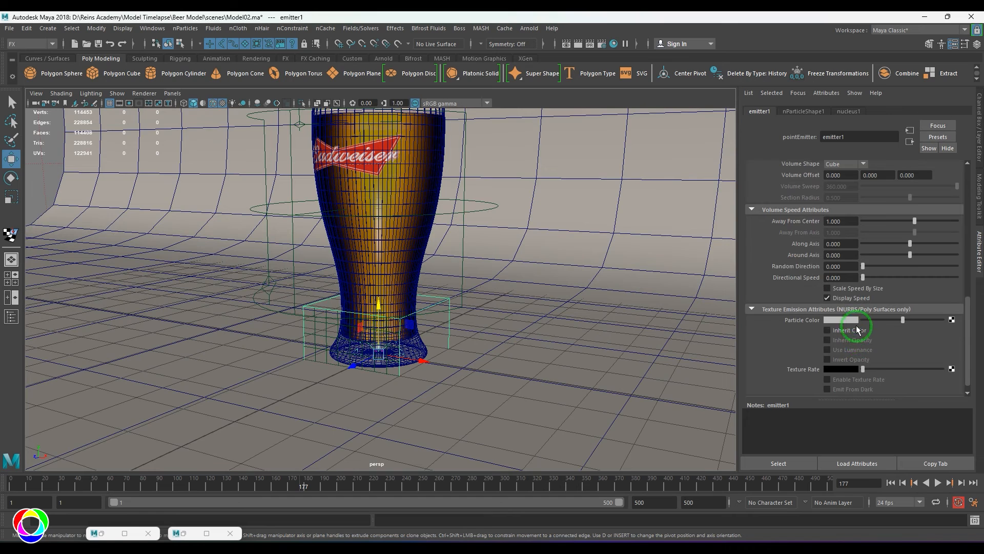
scroll(862, 333, "up", 5)
left_click(857, 278)
left_click(845, 306)
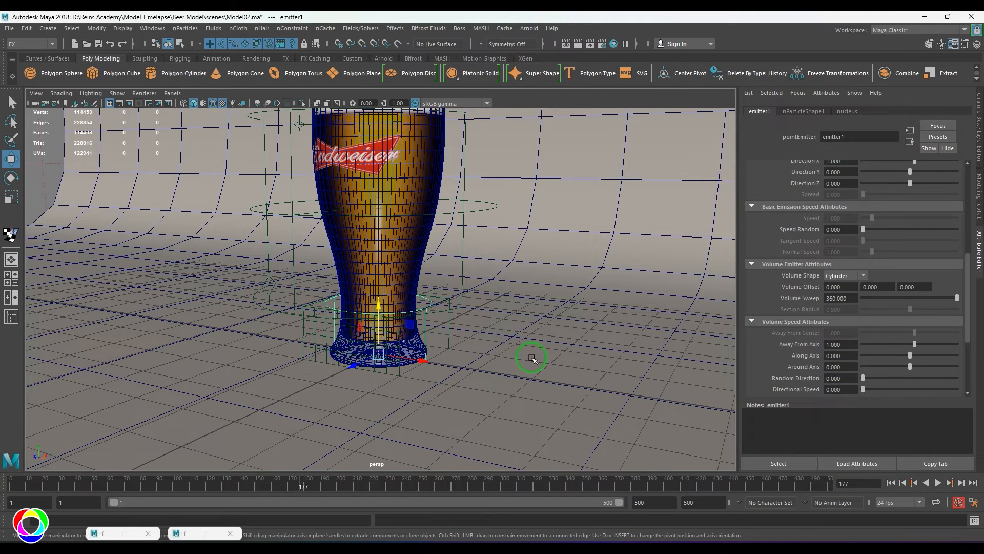
- In wireframe display, move and scale the cylindrical emitter into a thin disc inside the lower part of the glass
left_click_drag(378, 328, 399, 377)
key("r")
key("4")
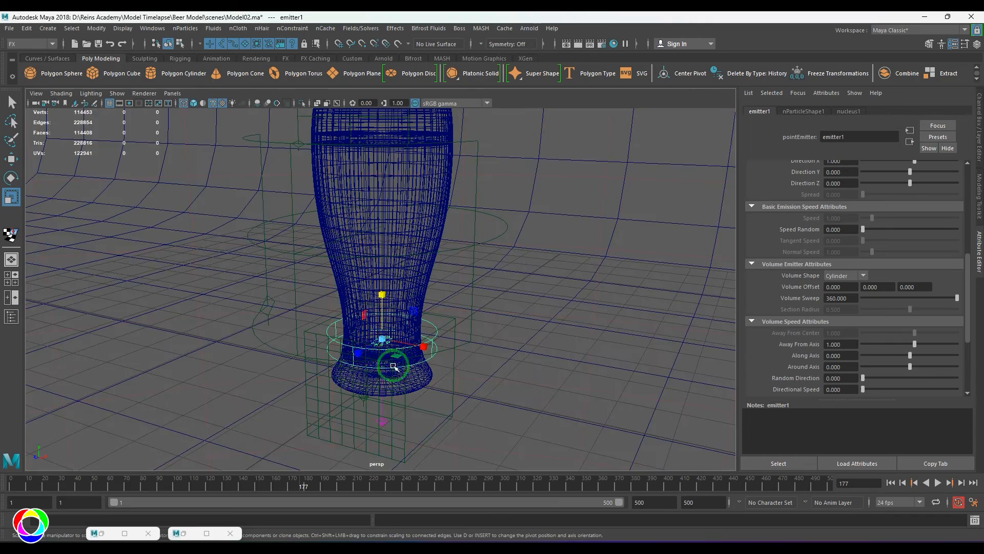
mouse_move(383, 339)
left_mouse_down()
mouse_move(365, 350)
mouse_move(387, 349)
left_mouse_up()
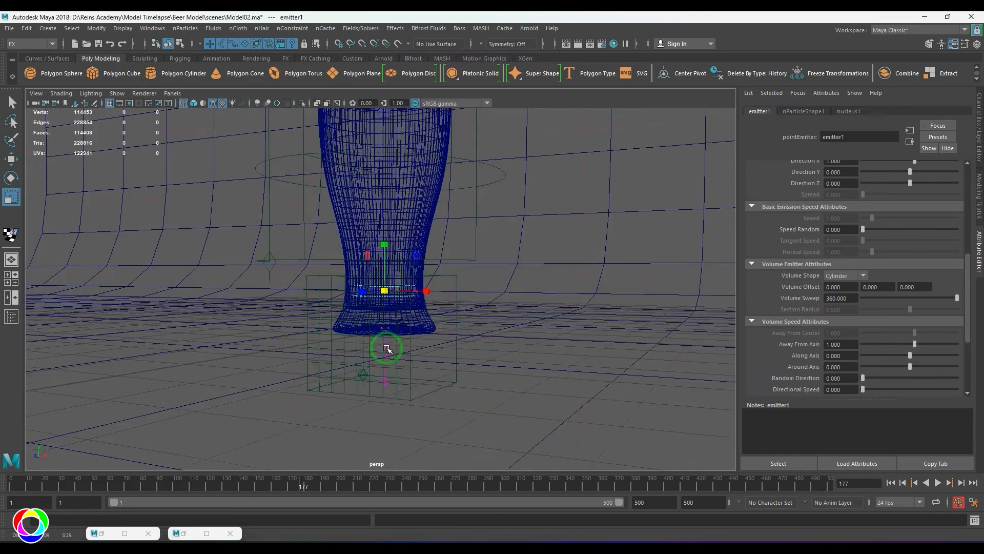
scroll(387, 350, "up", 4)
left_click_drag(387, 248, 455, 323)
key("w")
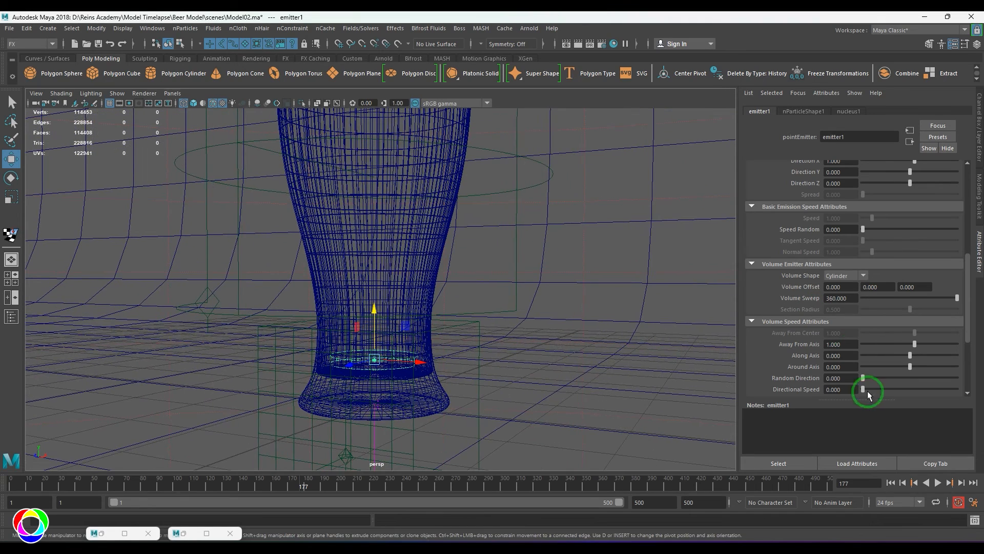
- Set the emitter's Away From Axis speed to 0 and Along Axis speed to 10
left_click(849, 359)
type("1")
key("Return")
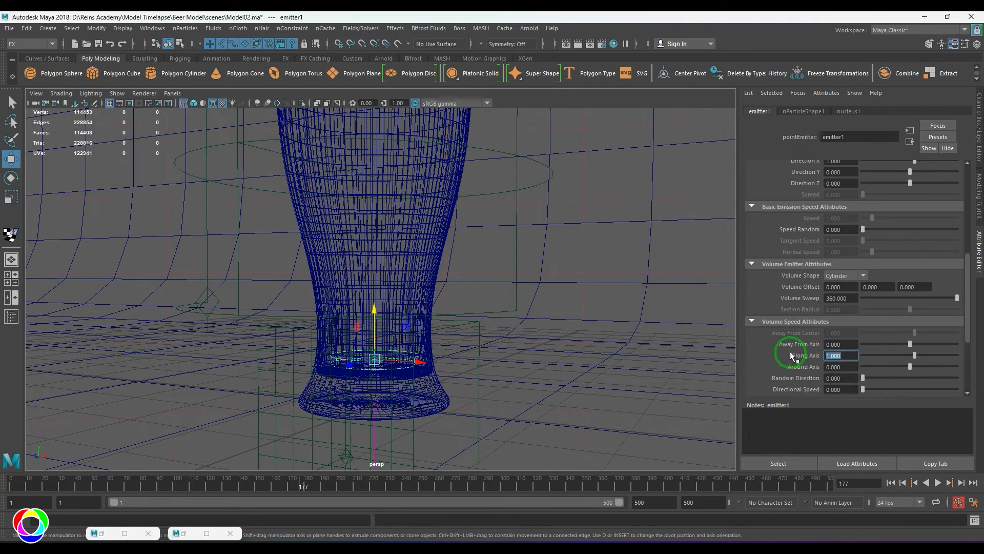
type("10")
key("Return")
- Play the simulation from the first frame to check how the particles rise through the glass
left_click(890, 483)
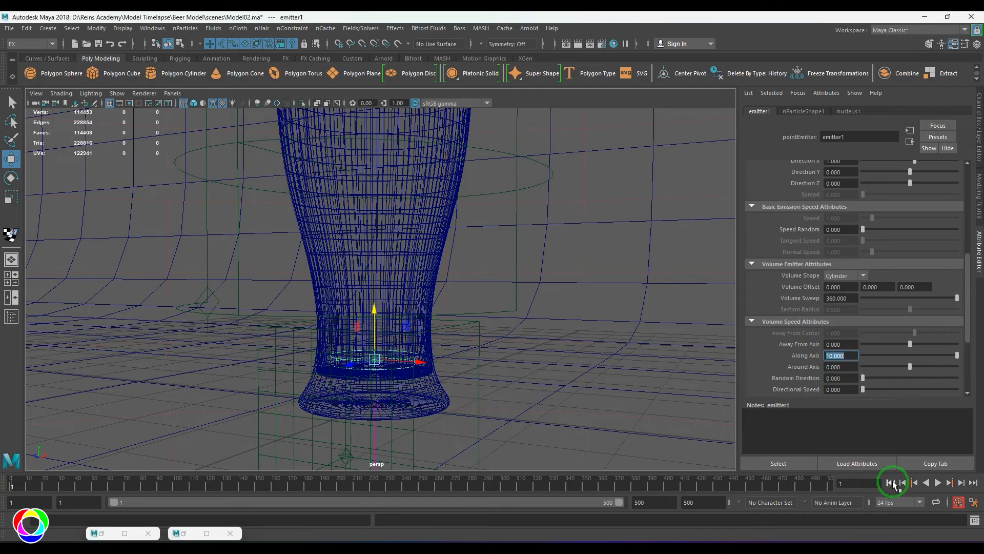
left_click(937, 482)
left_click(936, 482)
left_click_drag(472, 286, 413, 279, "alt")
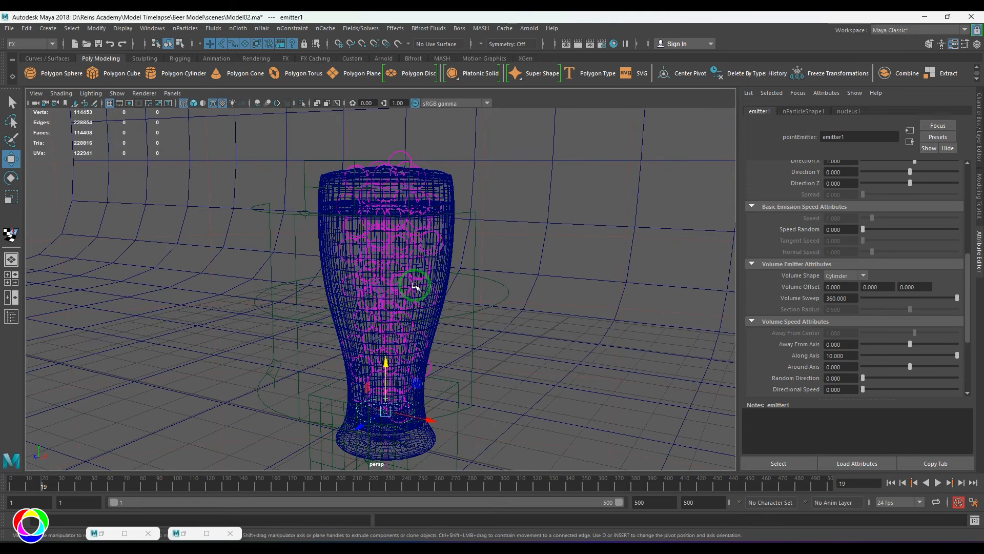
- Put the glass and foam geometry into a new display layer, hide that layer and shade the viewport
left_click(444, 195)
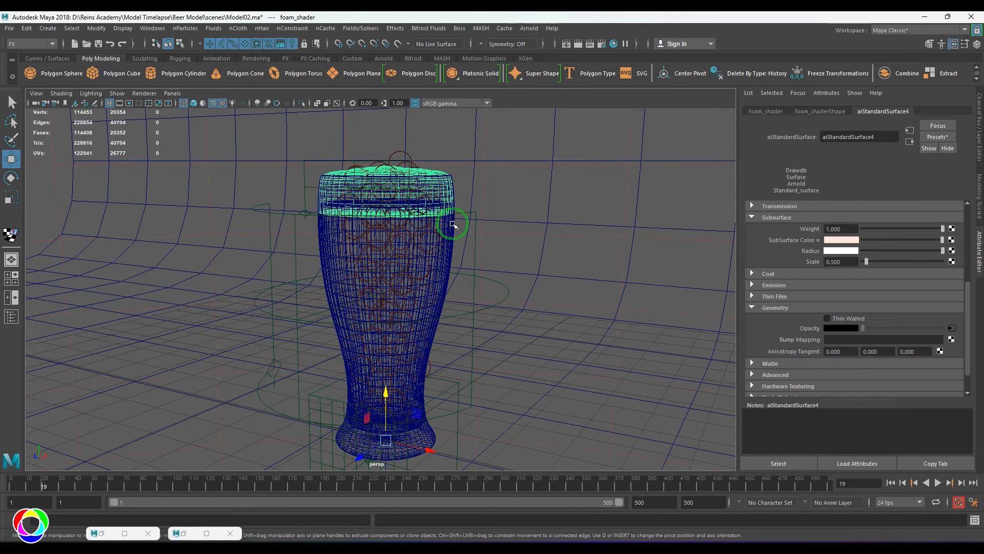
left_click(453, 180)
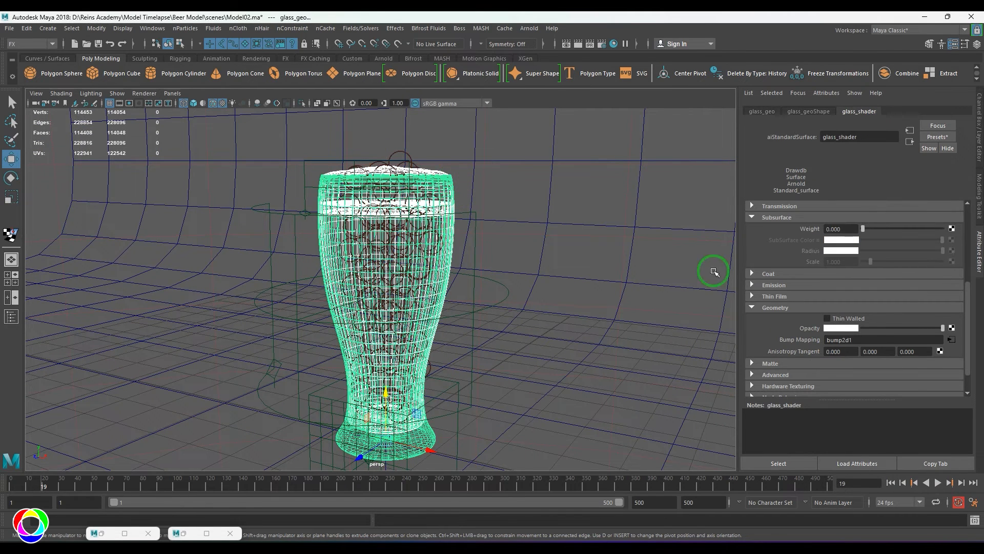
left_click(978, 142)
left_click(966, 389)
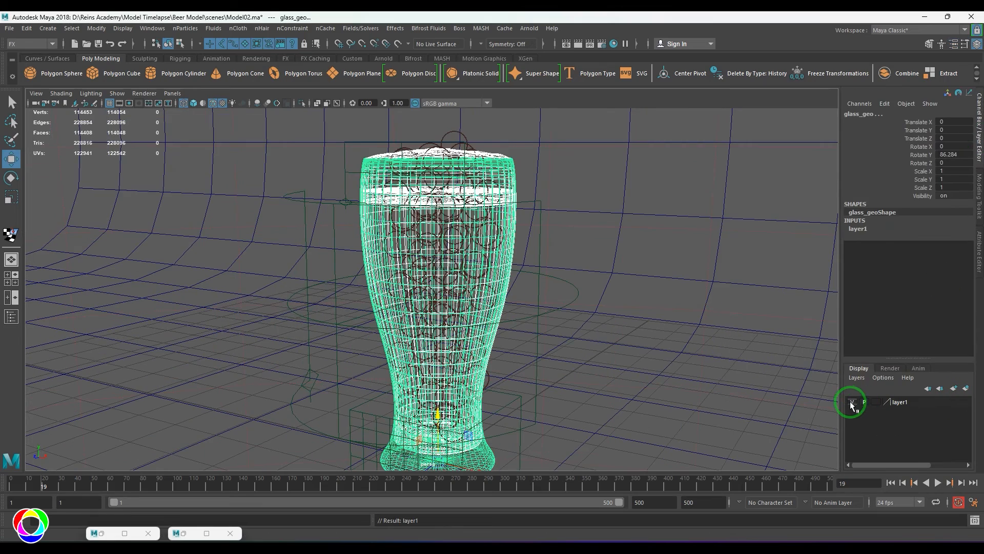
left_click(852, 402)
key("5")
left_click_drag(553, 334, 484, 311, "alt")
- Hide the texture placements and the wireframe overlay in the viewport
left_click(117, 93)
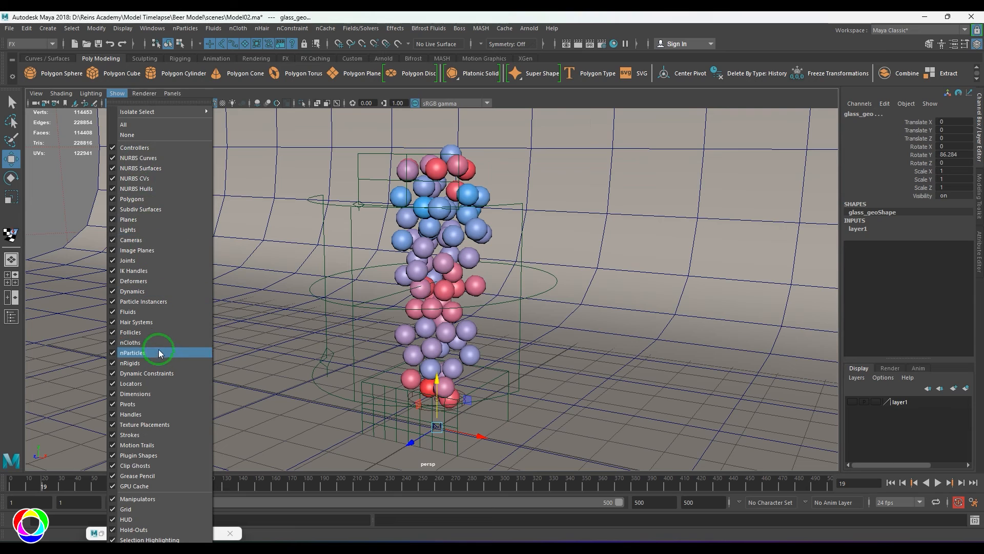
left_click(158, 425)
left_click(213, 102)
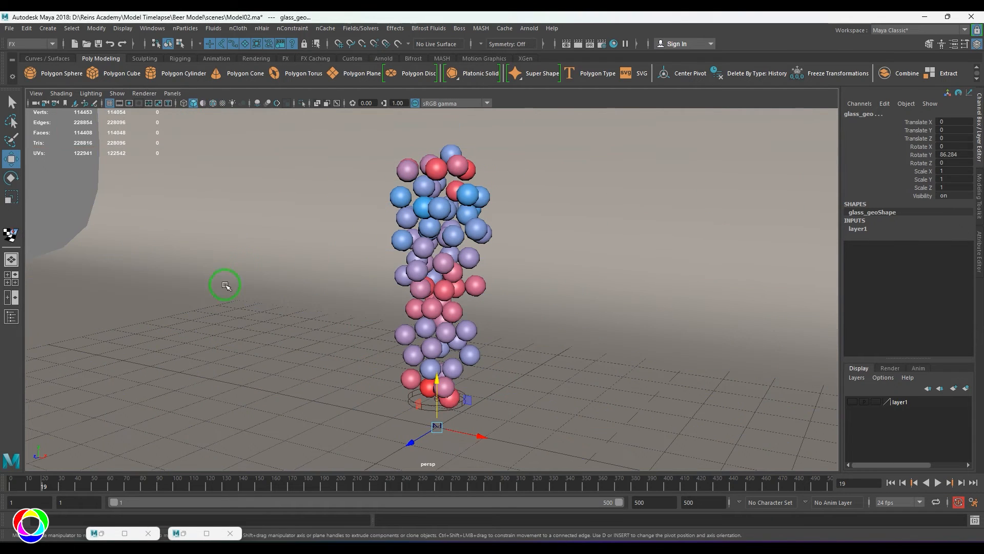
- Play the emission in several runs and examine how the uncovered balls spread and fall
left_click(915, 482)
left_click(938, 483)
left_click(938, 482)
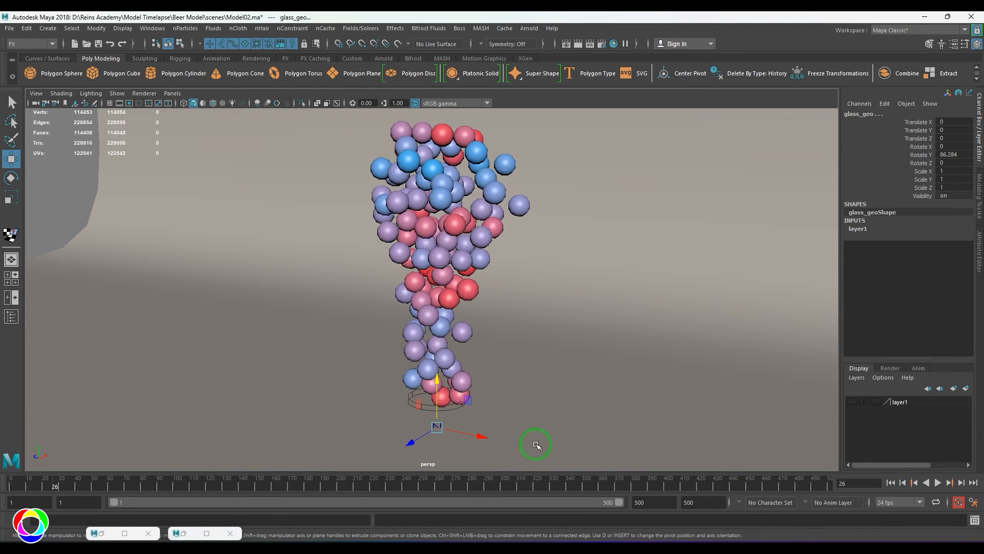
left_click(937, 483)
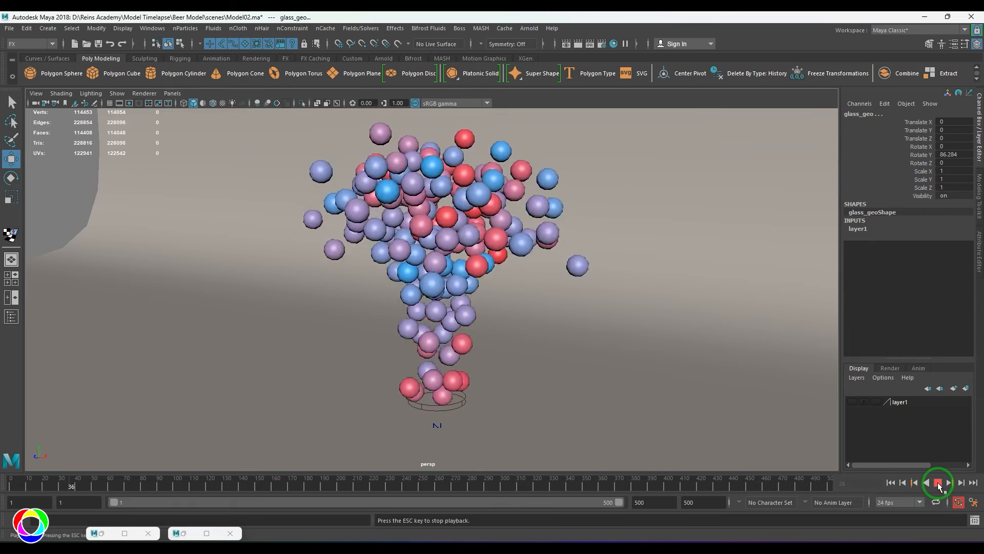
right_click_drag(445, 233, 370, 250, "alt")
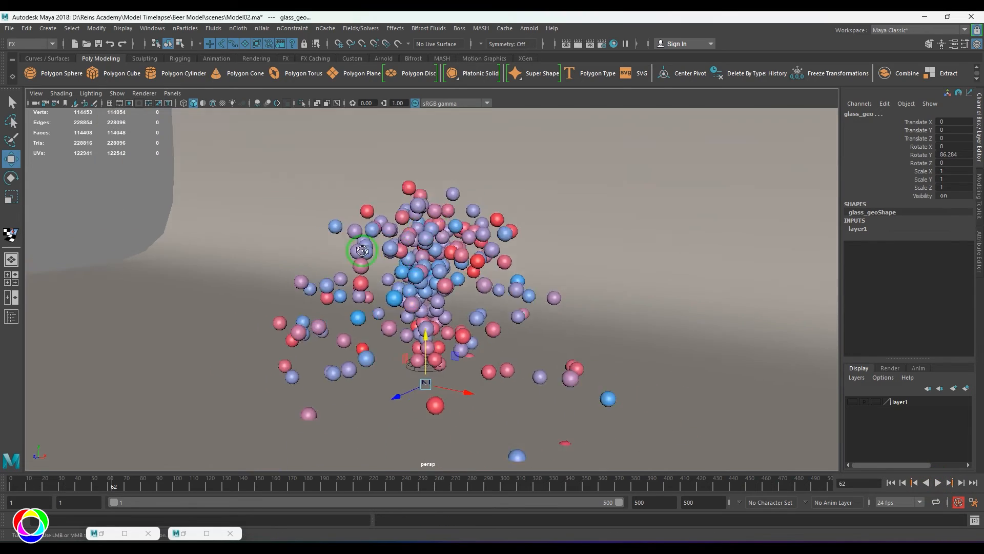
left_click_drag(369, 250, 326, 219, "alt")
- Turn on Ignore Solver Gravity in the ball particles' dynamic properties and replay the simulation from the first frame
left_click(325, 183)
left_click_drag(325, 183, 426, 210, "alt")
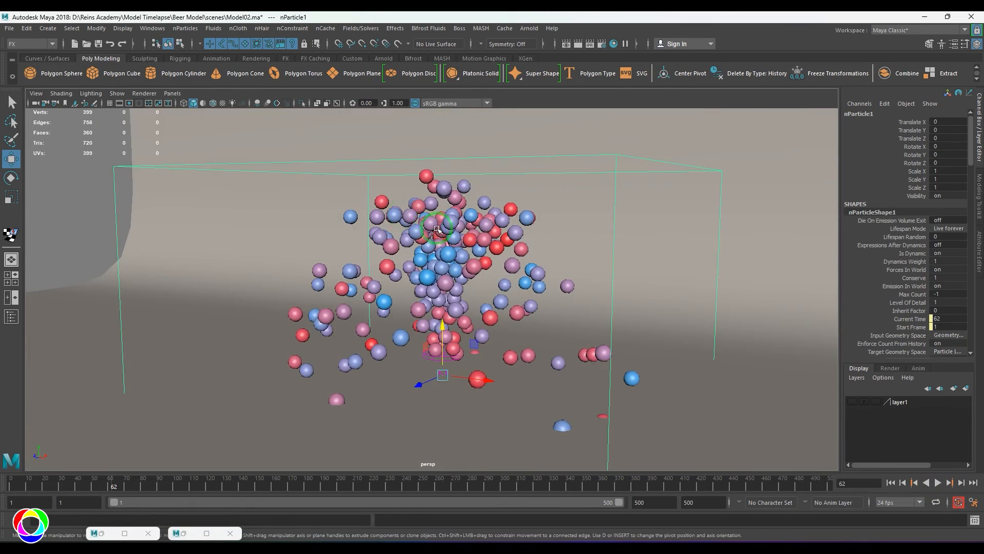
scroll(425, 210, "up", 1)
left_click(980, 251)
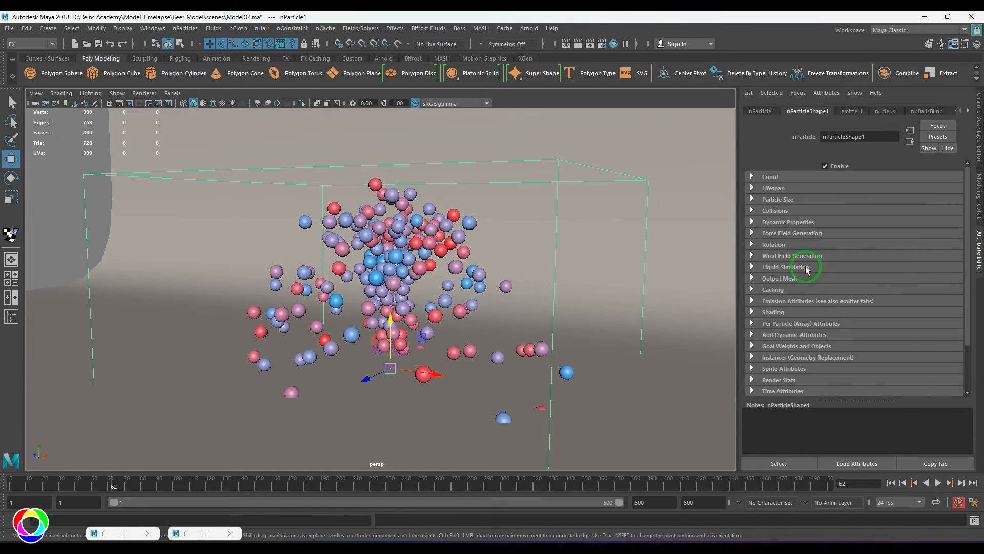
left_click(804, 222)
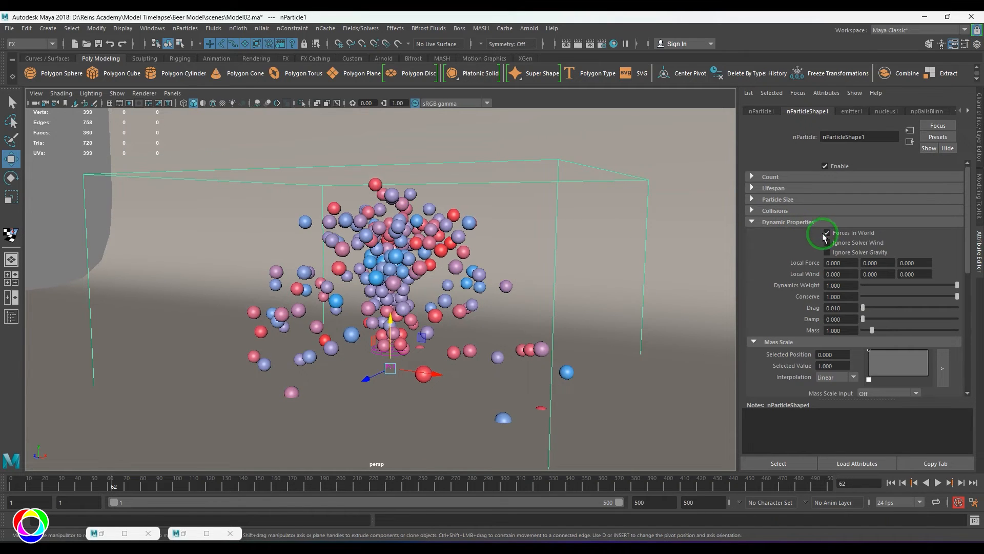
left_click(890, 483)
left_click(937, 483)
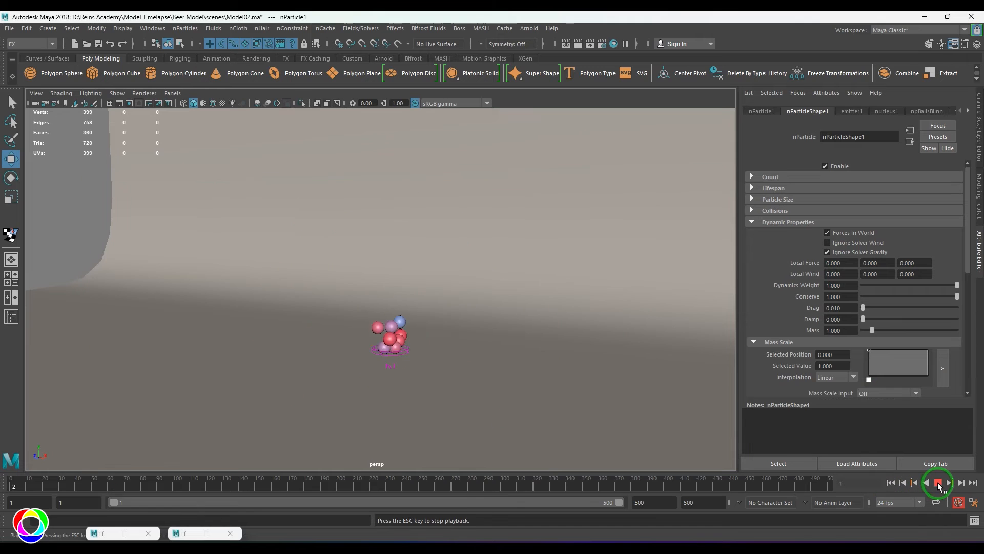
left_click(938, 483)
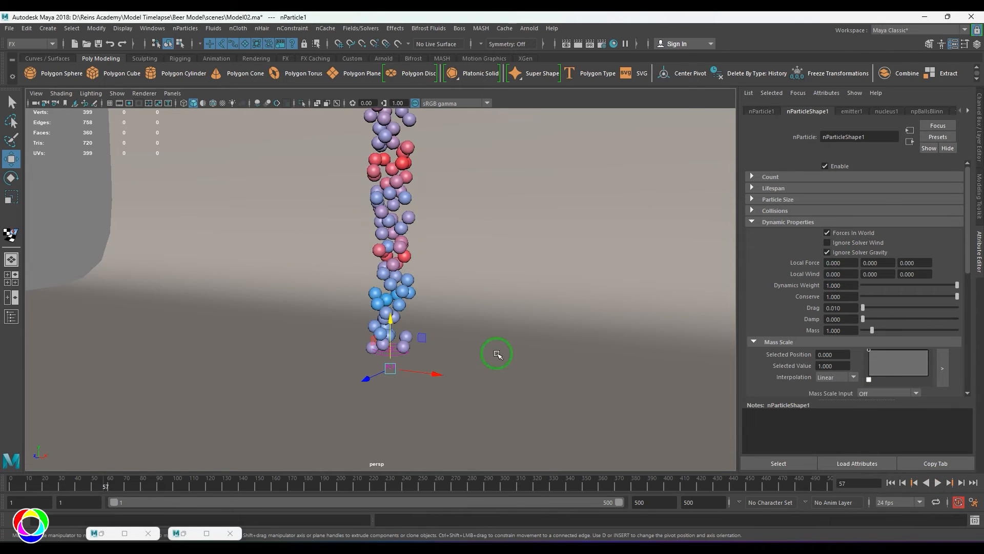
- Add a turbulence field to the ball particles and set its Attenuation to 0
mouse_move(392, 272)
left_mouse_down("alt")
mouse_move(352, 281)
mouse_move(378, 279)
left_mouse_up("alt")
left_click(301, 55)
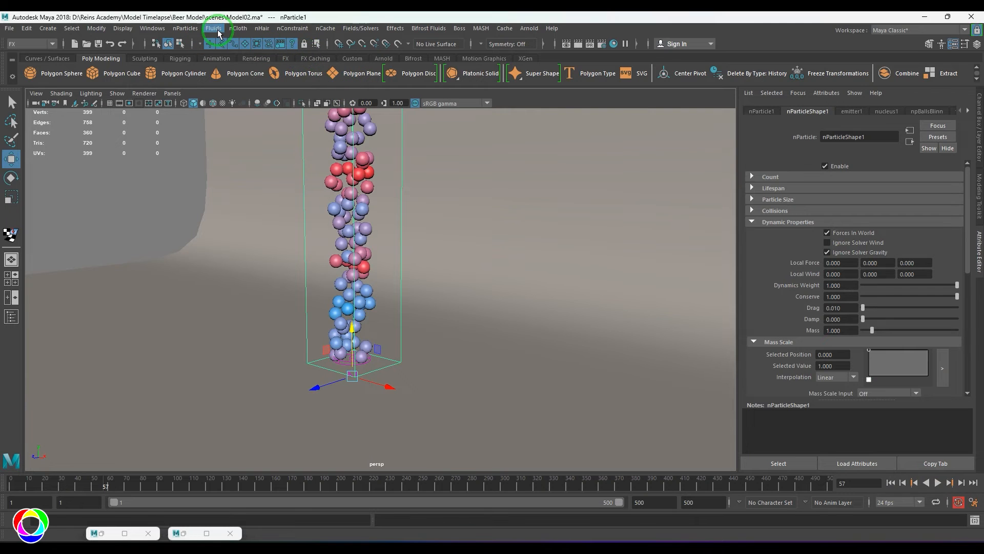
left_click(354, 29)
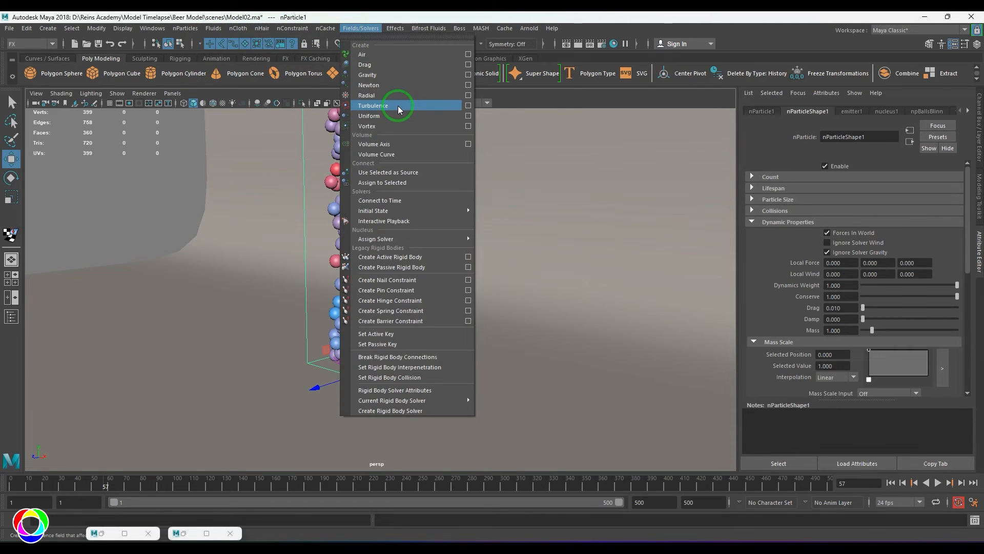
left_click(400, 103)
type("000")
key("Return")
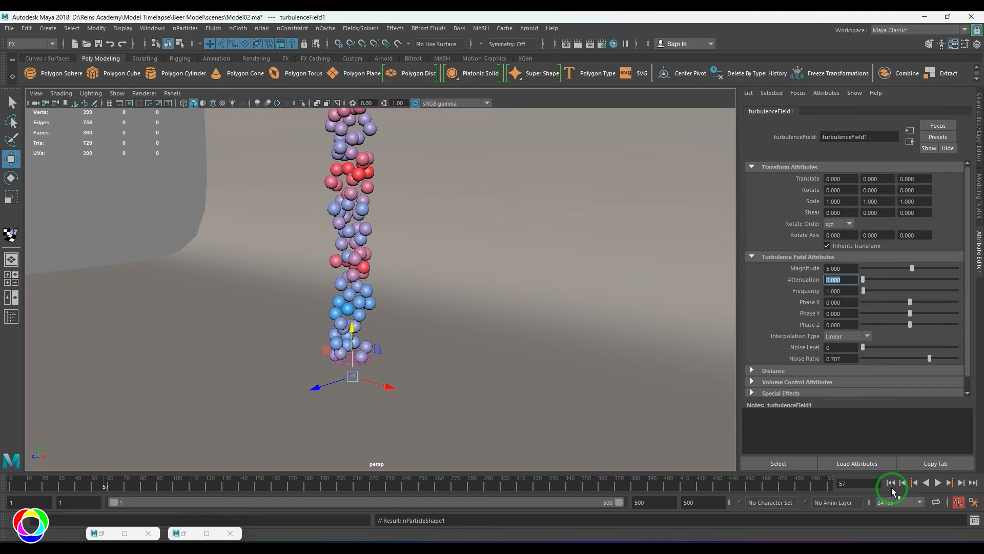
- Set the turbulence field's Magnitude to 10 and replay the simulation to judge the particle spread
left_click(938, 483)
left_click(942, 484)
double_click(841, 268)
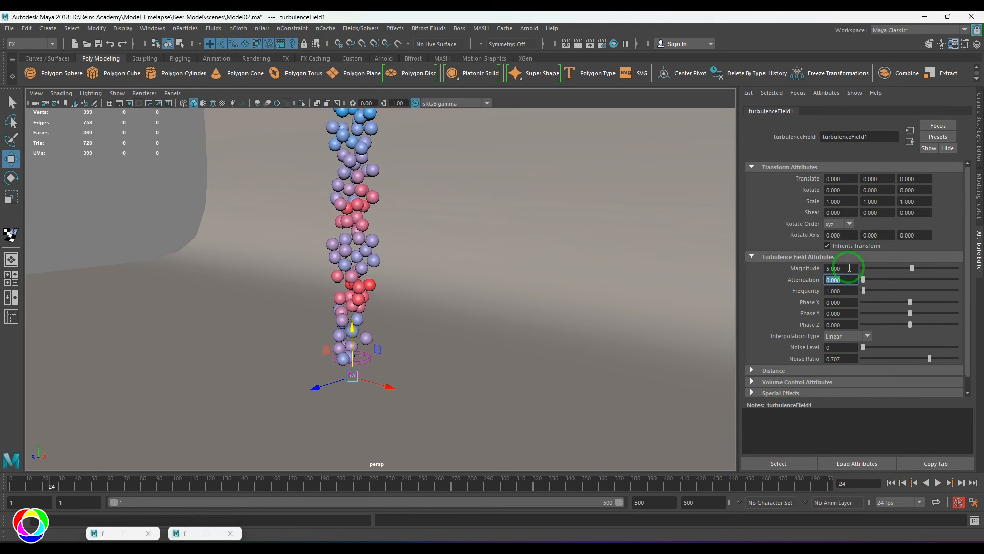
type("10")
key("Return")
left_click(938, 482)
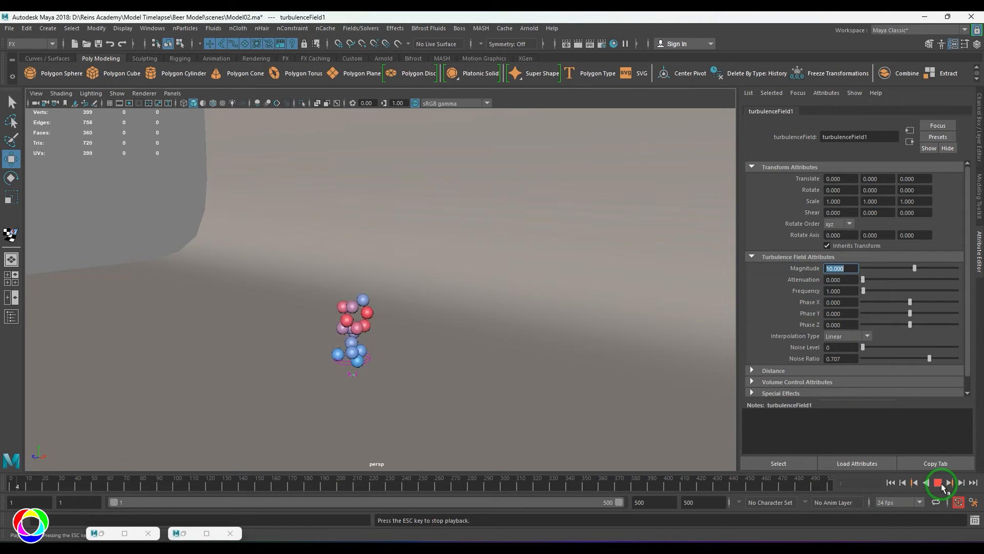
left_click(941, 484)
- Create the expression turbulenceField1.phaseY=time; on the turbulence field's Phase Y and replay the simulation from the first frame
left_click(841, 312)
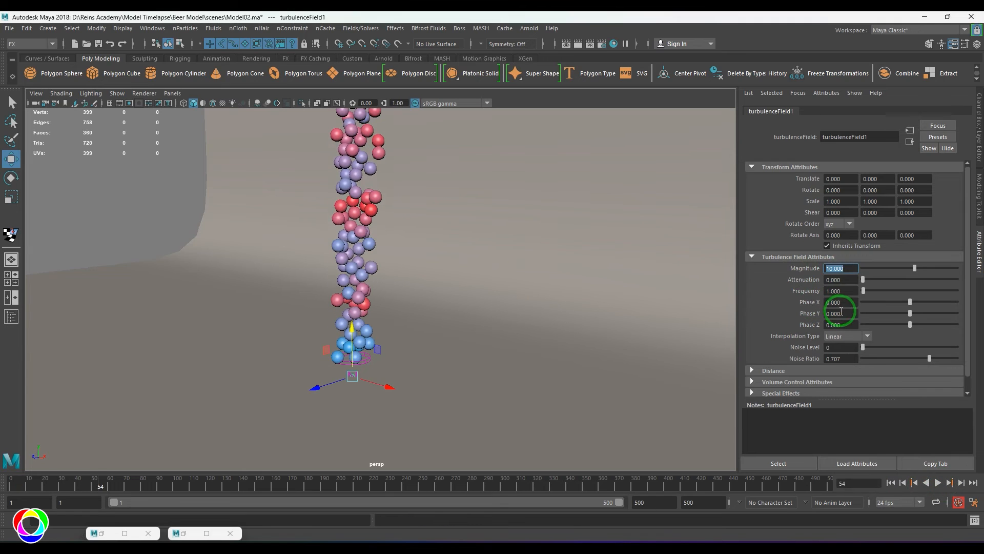
right_click(844, 310)
left_click(853, 313)
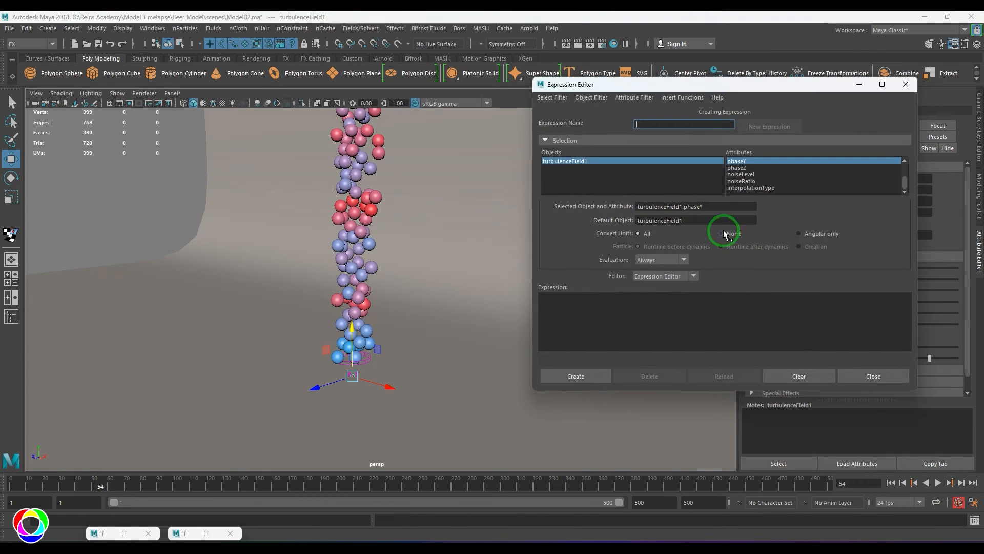
left_click_drag(716, 207, 630, 219)
key("ctrl+c")
left_click(632, 321)
key("ctrl+v")
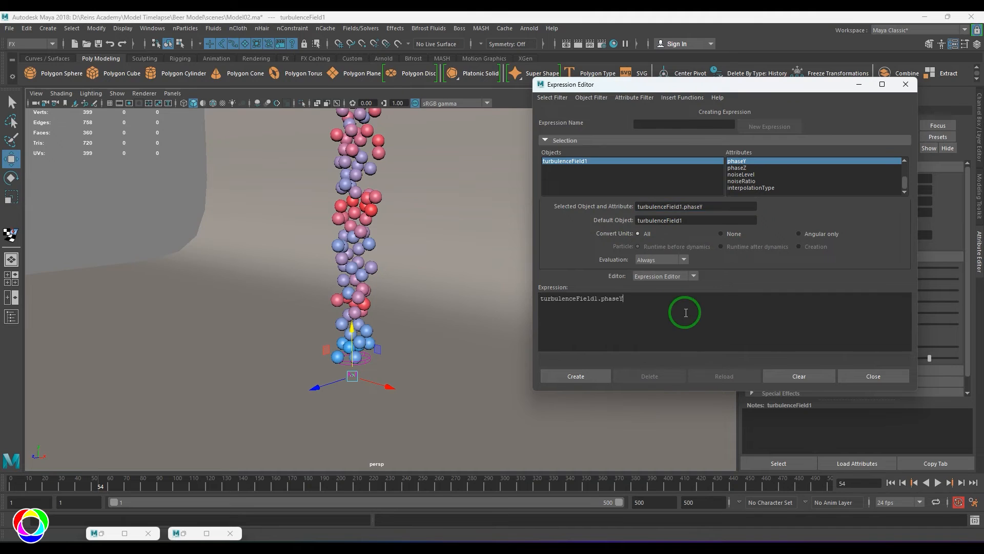
scroll(692, 313, "up", 5, "ctrl")
scroll(725, 320, "up", 1, "ctrl")
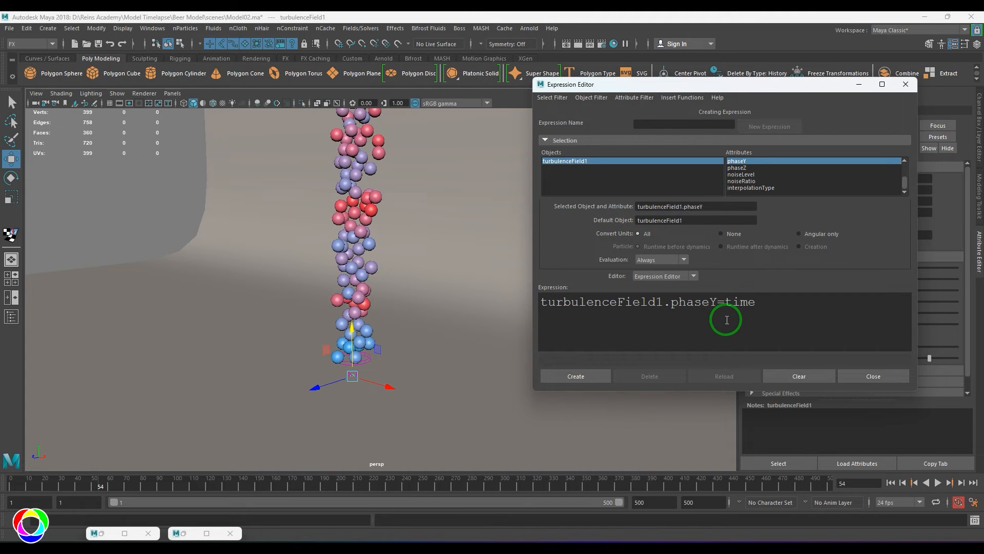
left_click(576, 377)
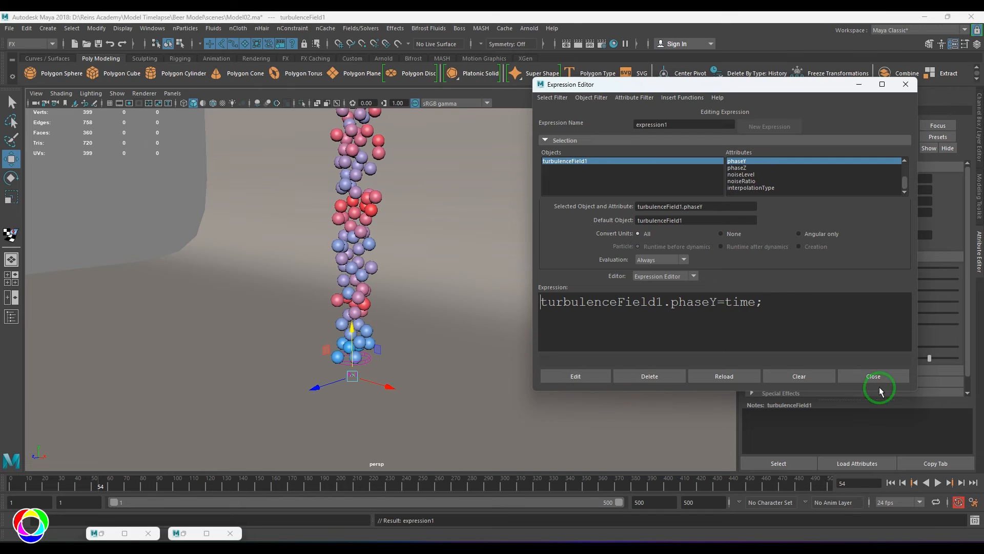
left_click(874, 375)
left_click(891, 482)
left_click(936, 483)
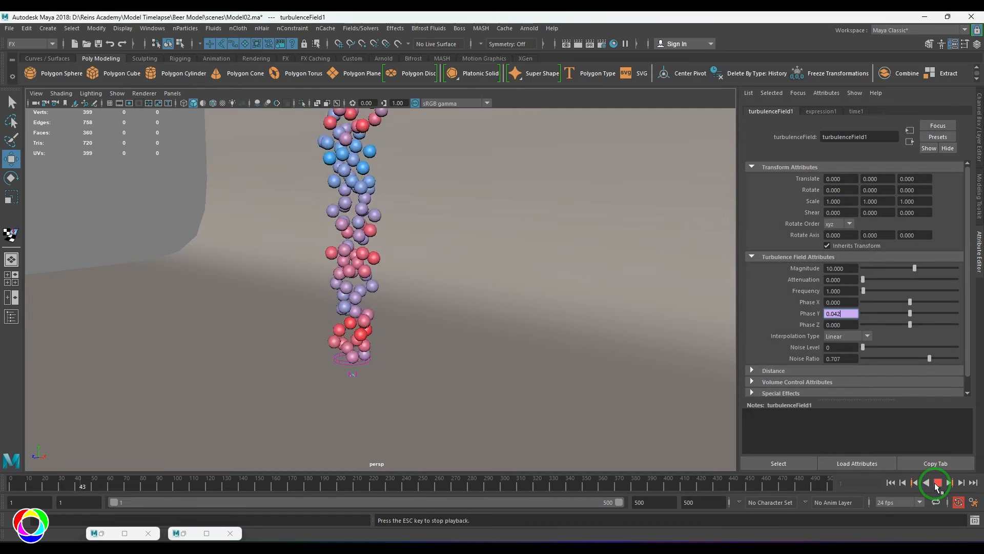
- Test the turbulence at Magnitude 50 in a replay, lower it to 15 and return to the first frame
double_click(835, 268)
type("258")
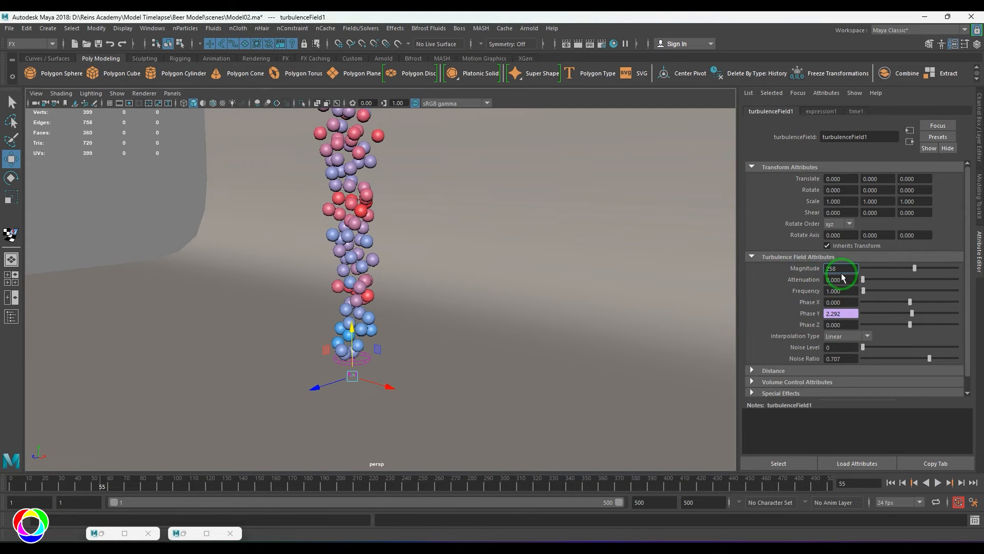
key("Return")
left_click(891, 483)
left_click(937, 482)
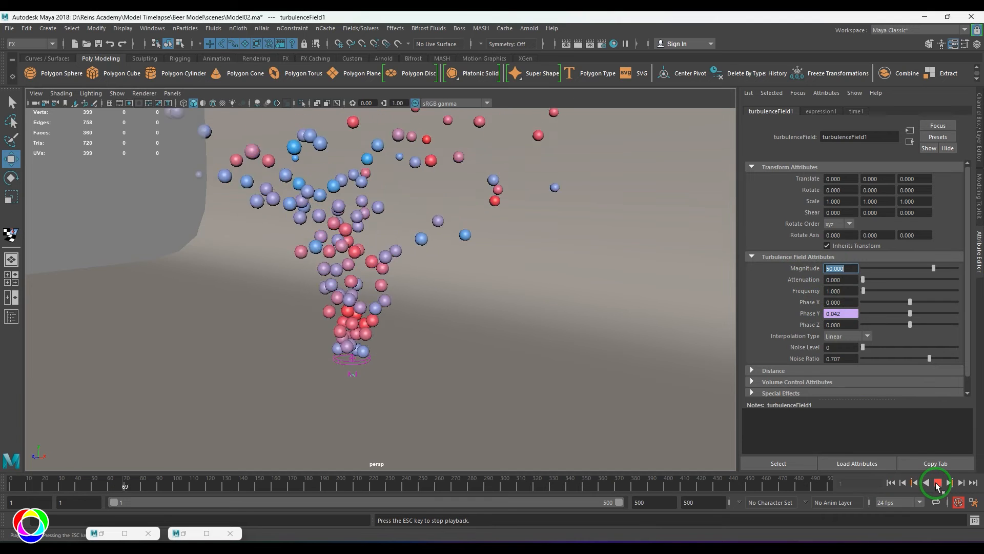
left_click(937, 482)
left_click(843, 291)
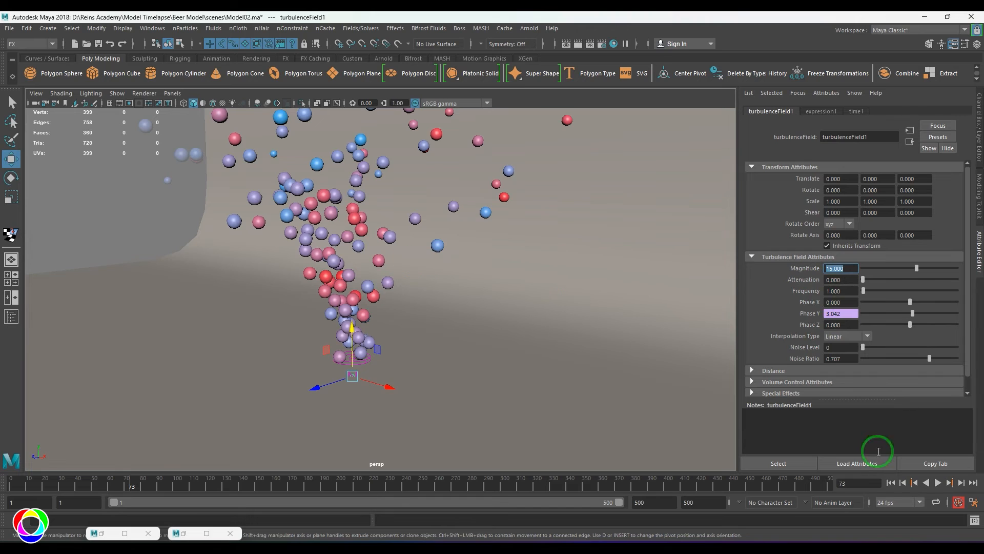
left_click(891, 483)
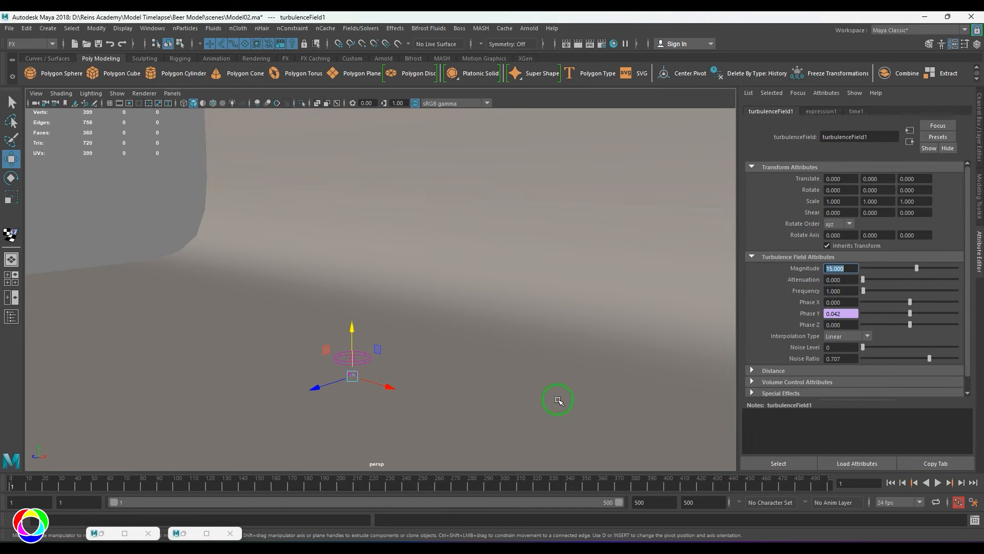
- Set the volume emitter's rate to 2000 particles per second and play the simulation
left_click(367, 360)
scroll(832, 299, "up", 3)
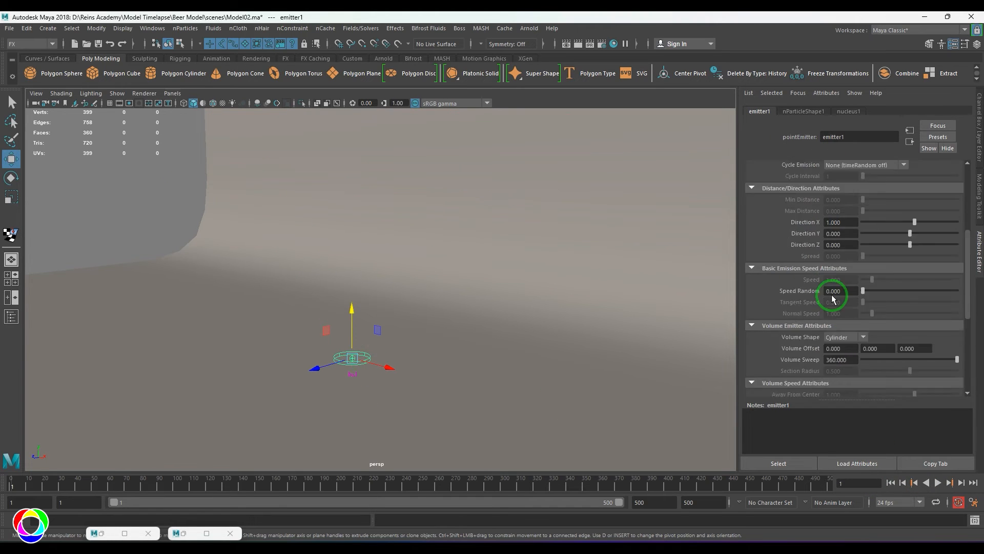
scroll(842, 318, "up", 4)
left_click(818, 238)
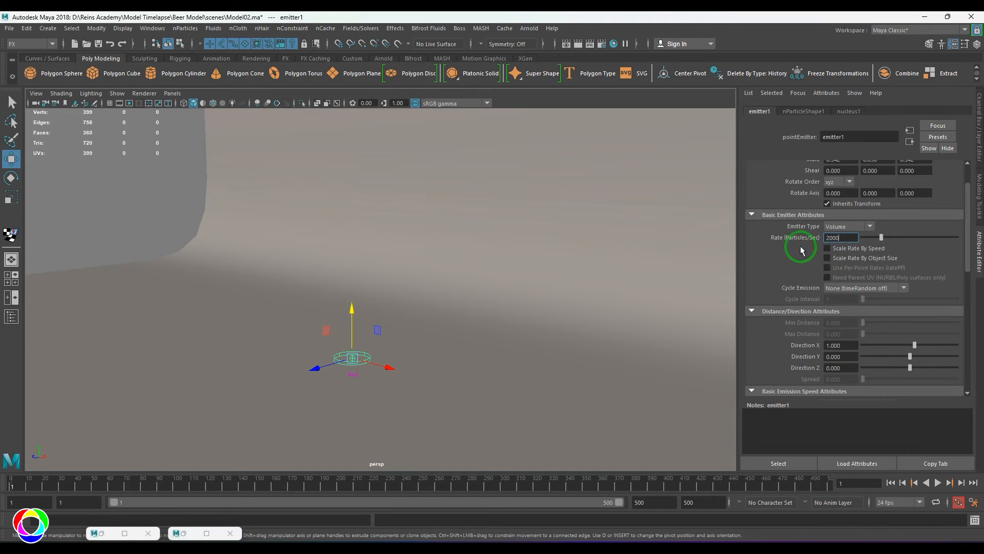
type("2000")
key("Return")
left_click(938, 482)
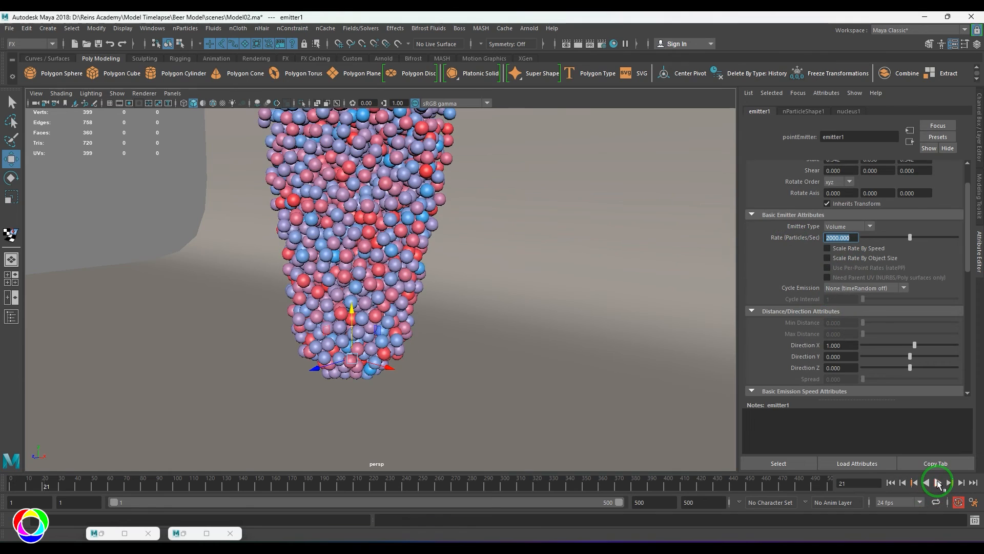
left_click(938, 483)
- Set the particles' Radius to 0.05 and Radius Scale Randomize to 1, and replay the simulation from the first frame
right_click_drag(407, 282, 373, 282, "alt")
left_click_drag(373, 282, 354, 254, "alt")
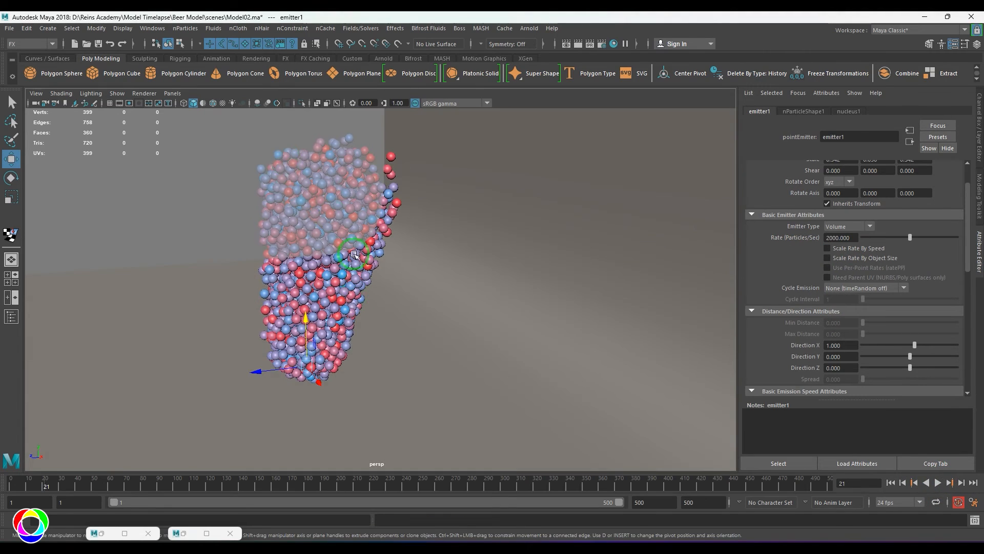
left_click_drag(312, 177, 430, 252)
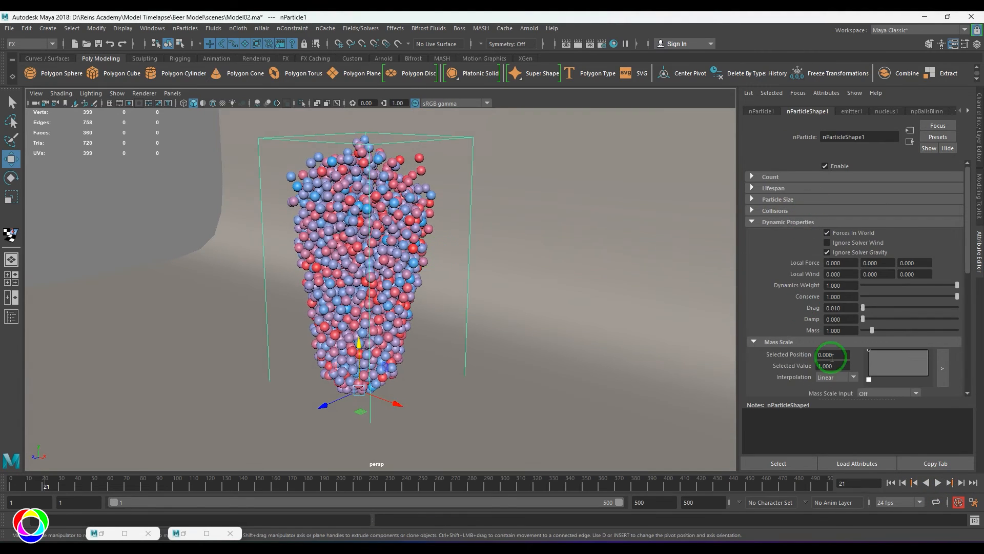
left_click(798, 199)
left_click(841, 211)
type("0.05")
key("Return")
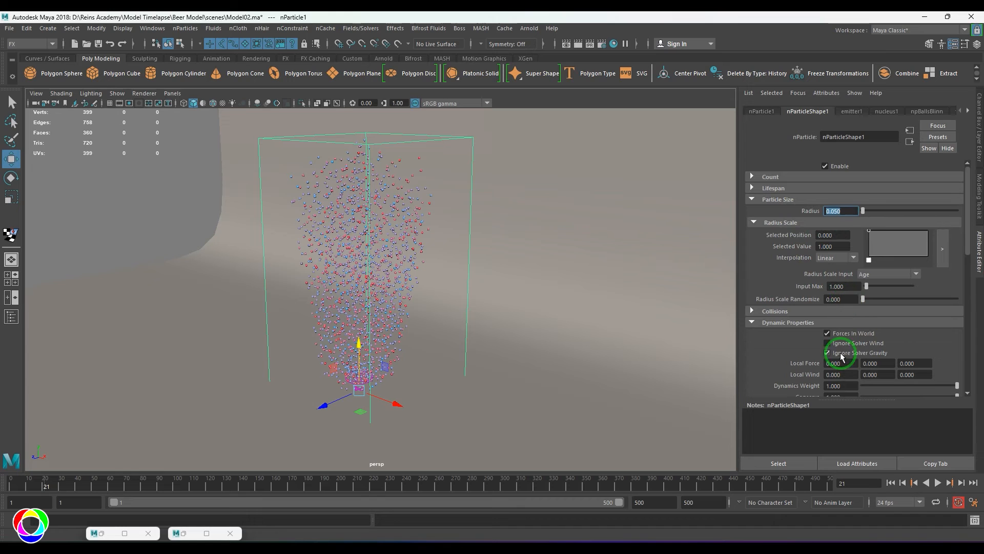
left_click_drag(858, 299, 969, 301)
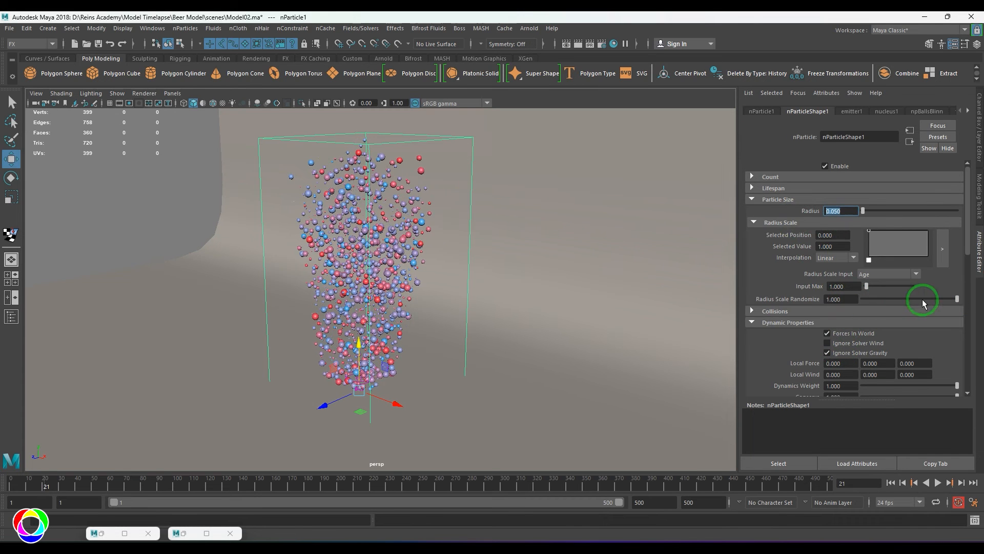
left_click(890, 483)
left_click(937, 482)
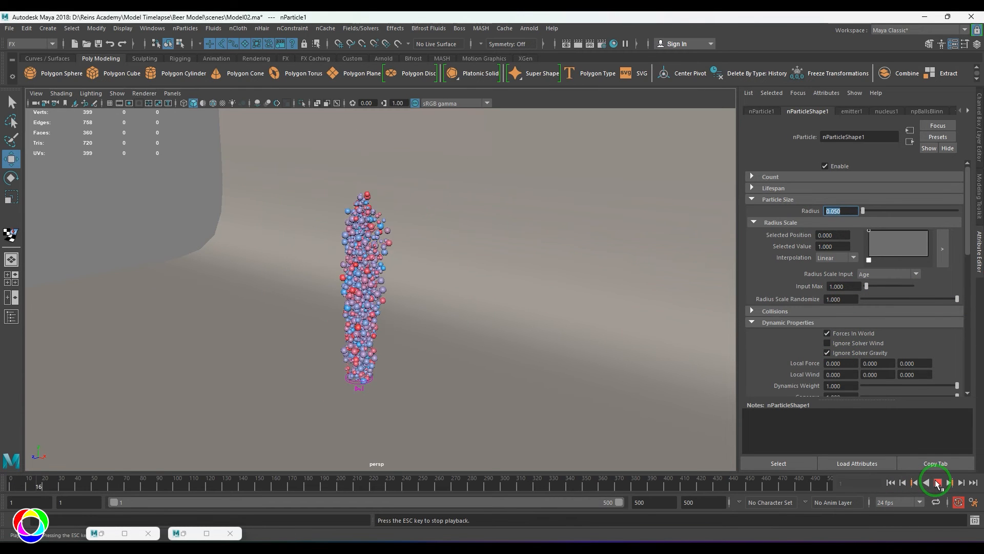
left_click(937, 482)
- Set the emitter's rate to 1000 particles per second and replay the simulation to examine the bubble stream
scroll(361, 327, "up", 2)
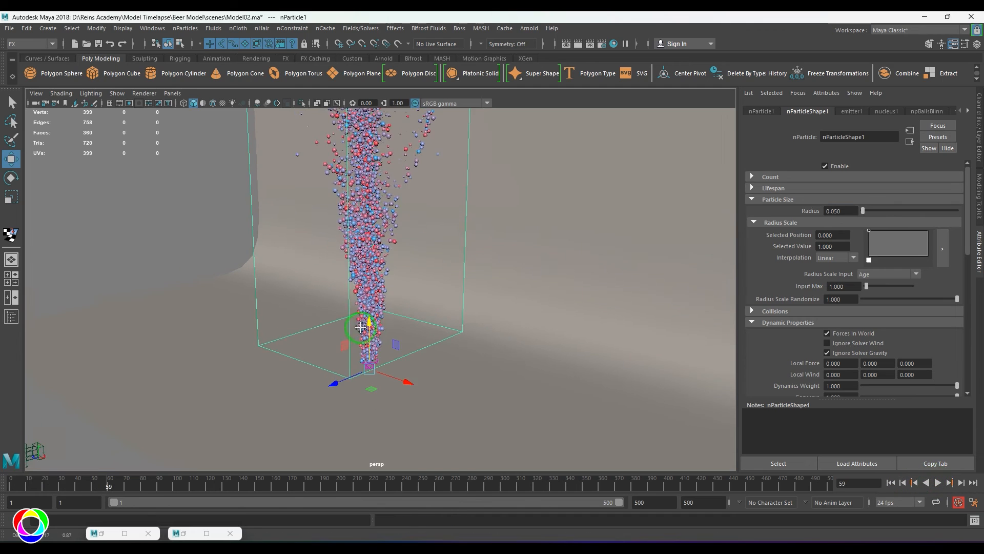
left_click_drag(361, 327, 343, 328, "alt")
left_click(852, 112)
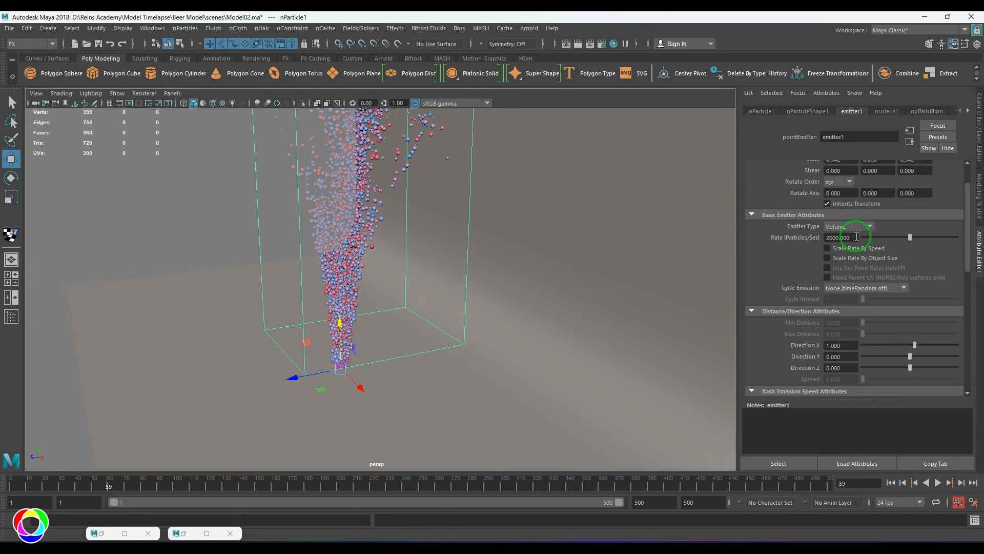
left_click_drag(857, 236, 787, 238)
type("1000")
key("Return")
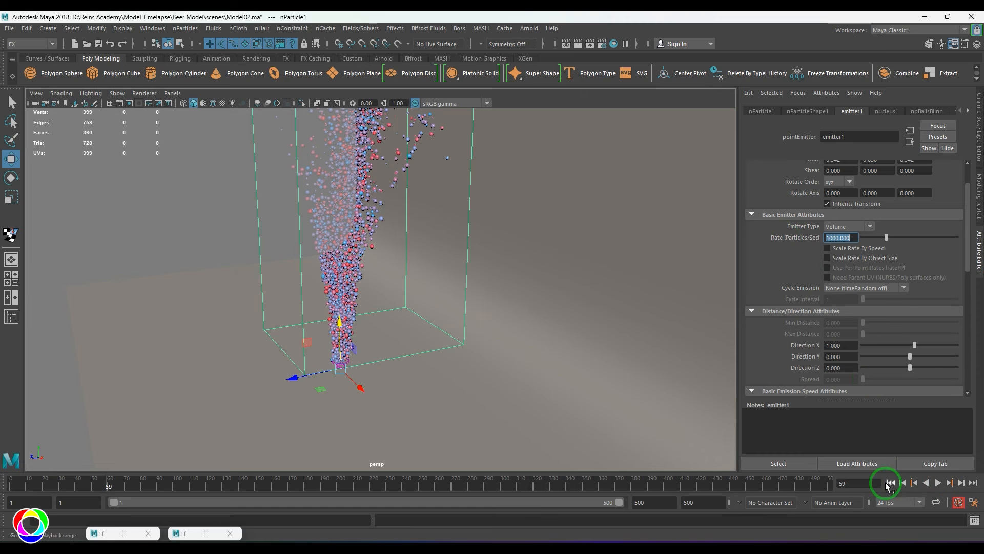
left_click(938, 483)
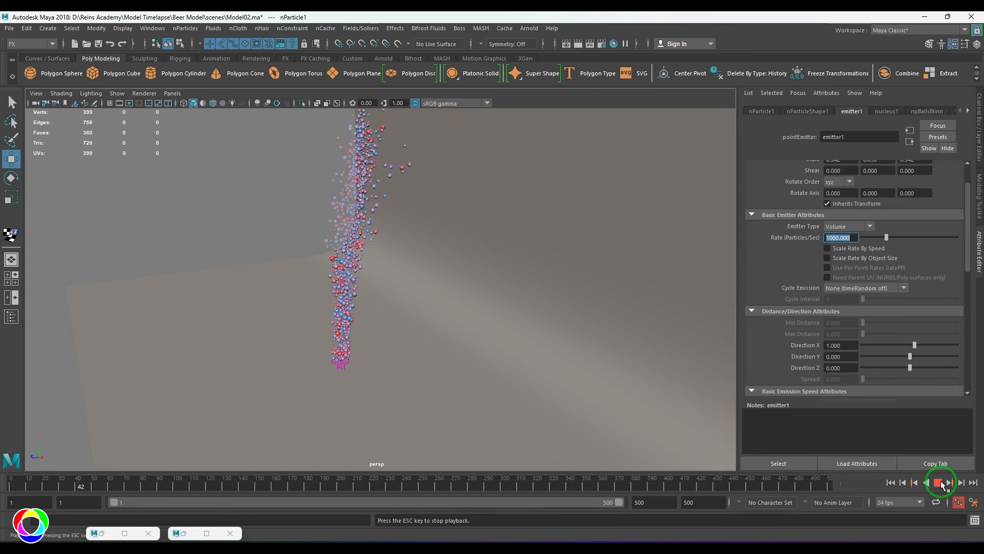
left_click(937, 482)
scroll(359, 275, "up", 4)
scroll(336, 272, "down", 3)
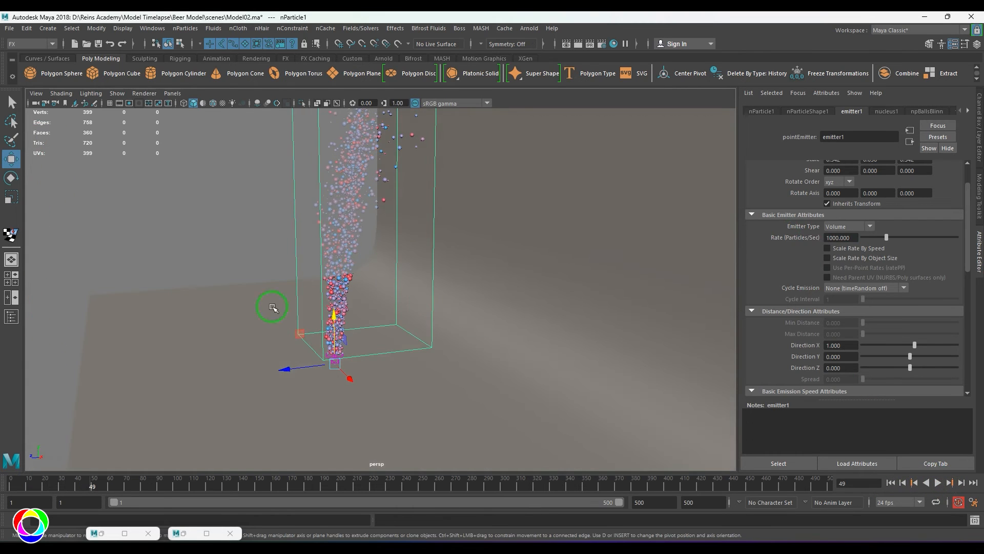
- Make the hidden beer glass visible again through its display layer, layer1
left_click(105, 532)
left_click(578, 124)
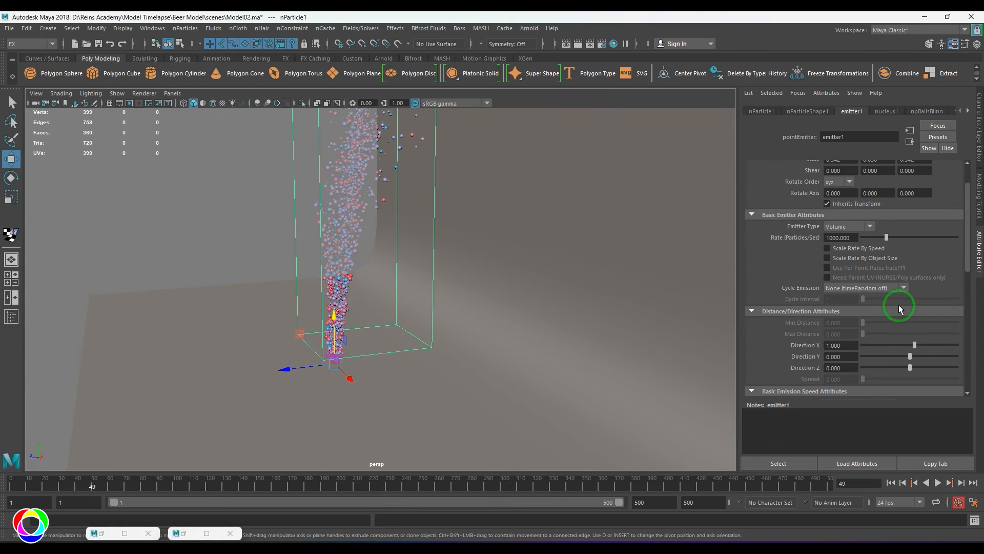
left_click(979, 125)
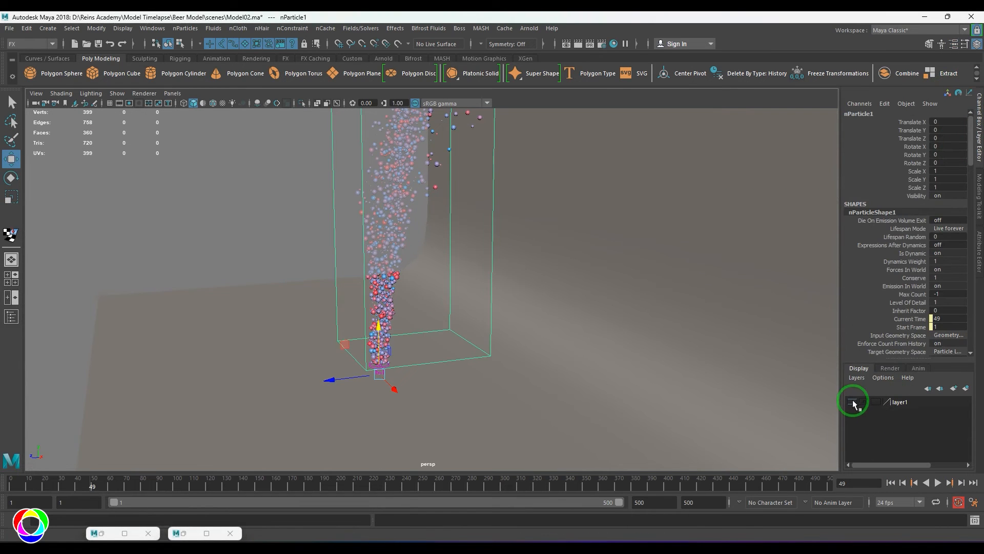
left_click(853, 401)
scroll(428, 256, "up", 2)
- Open the Outliner, select liquid_geo and make it a passive collider for the particles
left_click(152, 28)
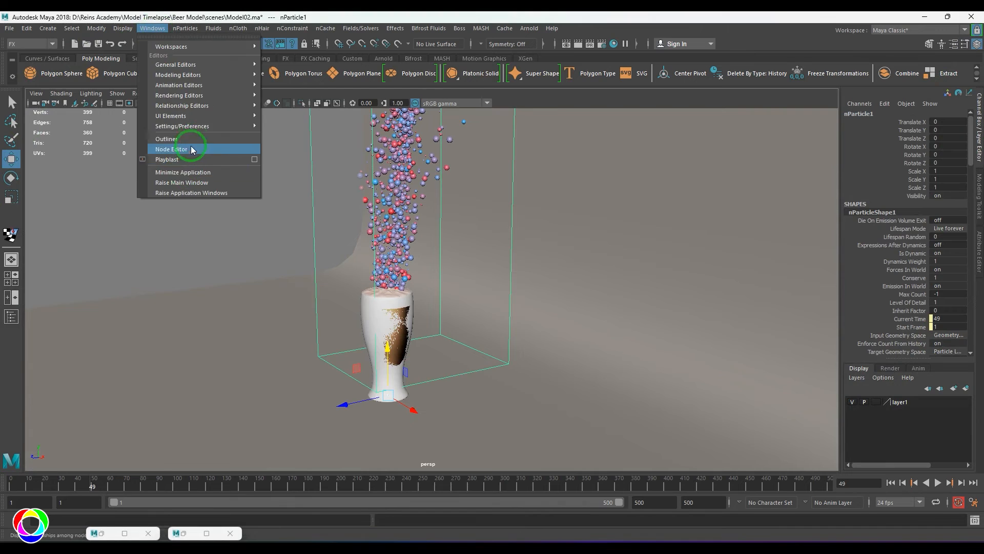
left_click(167, 139)
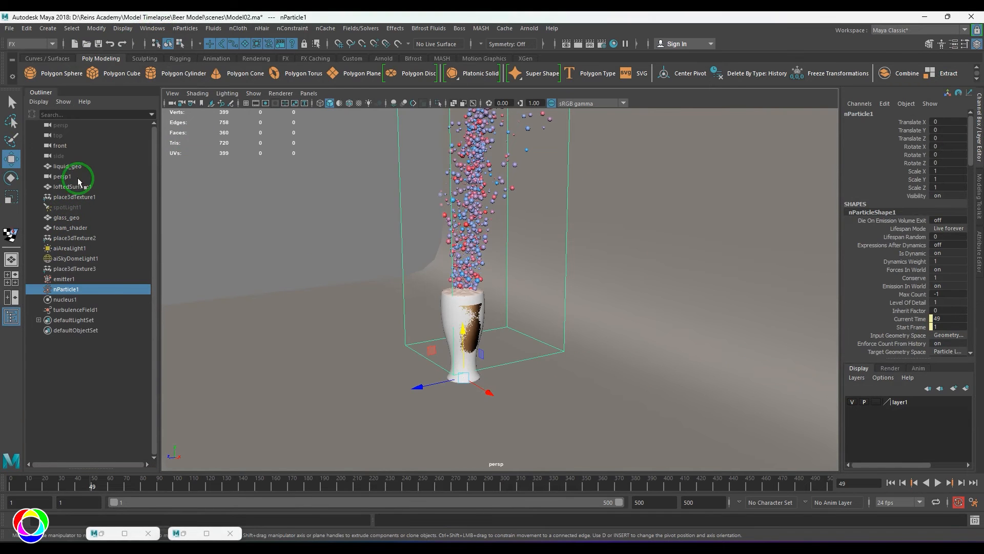
left_click(67, 166)
scroll(522, 323, "up", 2)
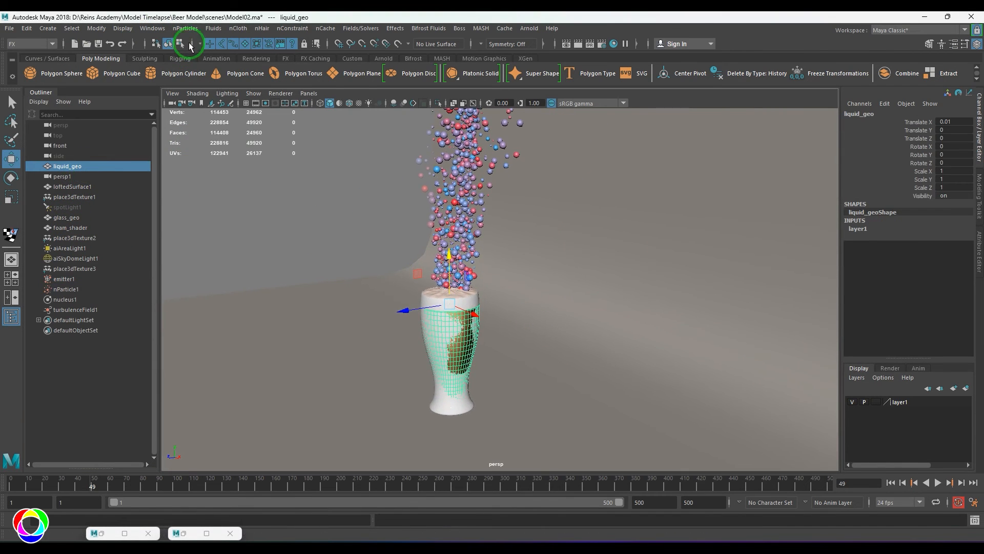
left_click(189, 31)
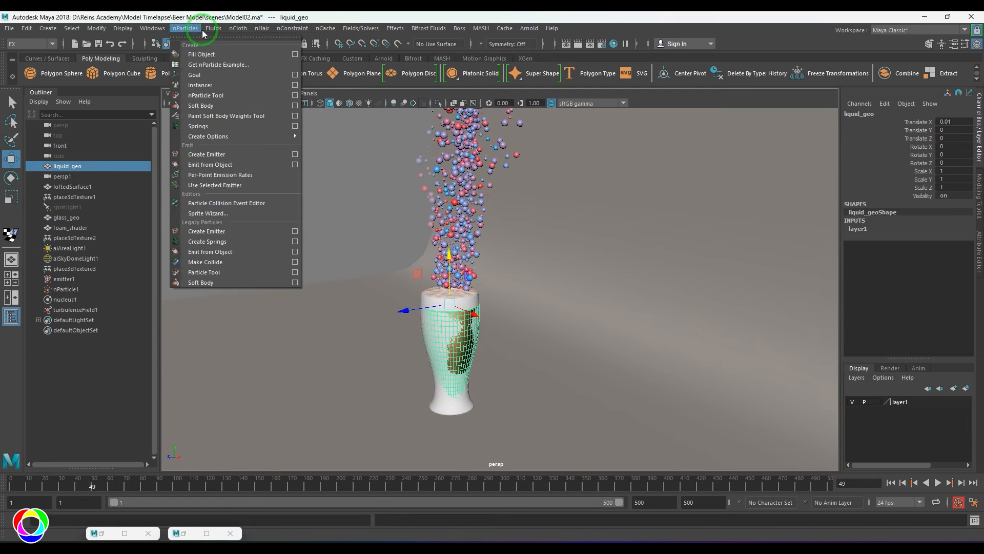
mouse_move(238, 29)
left_click(271, 53)
- Display the scene in wireframe, replay the simulation and examine how the particles move around the glass base
scroll(514, 379, "up", 2)
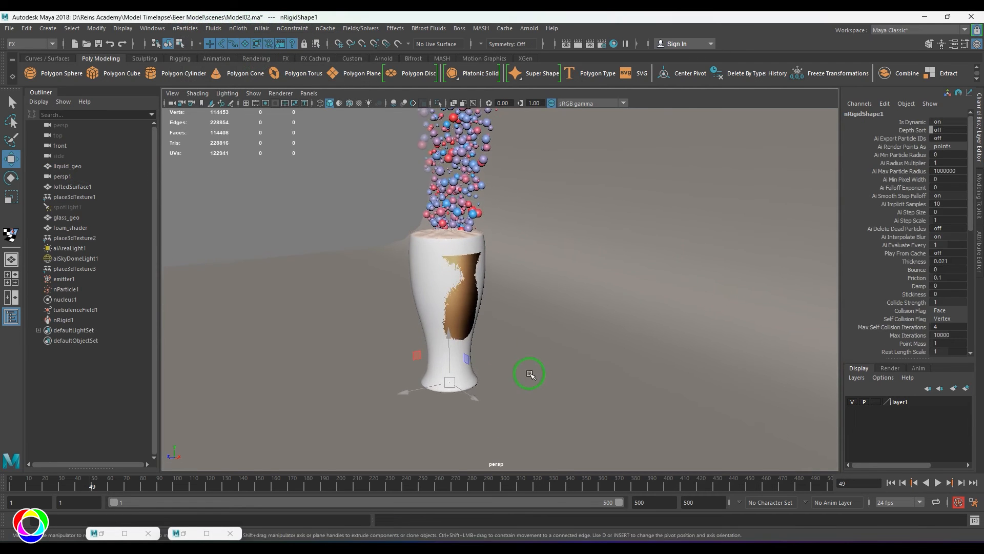
key("4")
left_click(890, 483)
left_click(937, 482)
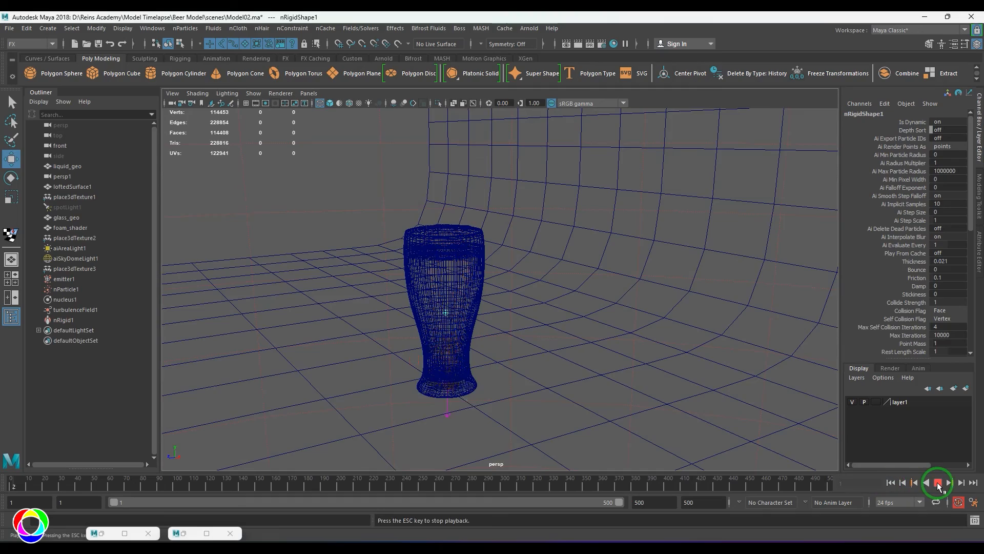
left_click(937, 481)
middle_click_drag(458, 365, 466, 322, "alt")
right_click_drag(466, 323, 518, 410, "alt")
mouse_move(518, 410)
left_mouse_down("alt")
mouse_move(539, 379)
mouse_move(510, 397)
left_mouse_up("alt")
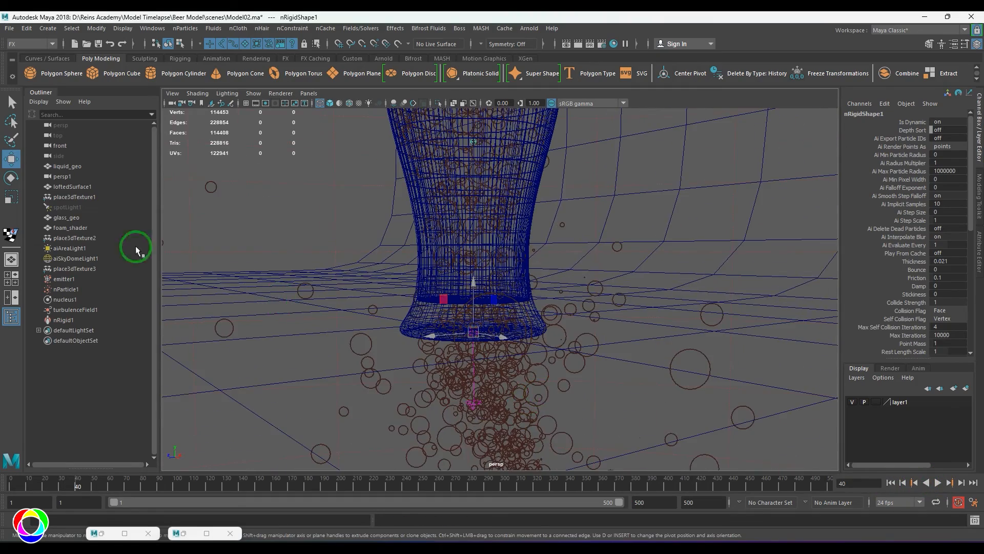
- Raise emitter1 to Translate Y 0.714, scale it uniformly to 0.439 in X and Z, and replay the simulation
left_click(65, 279)
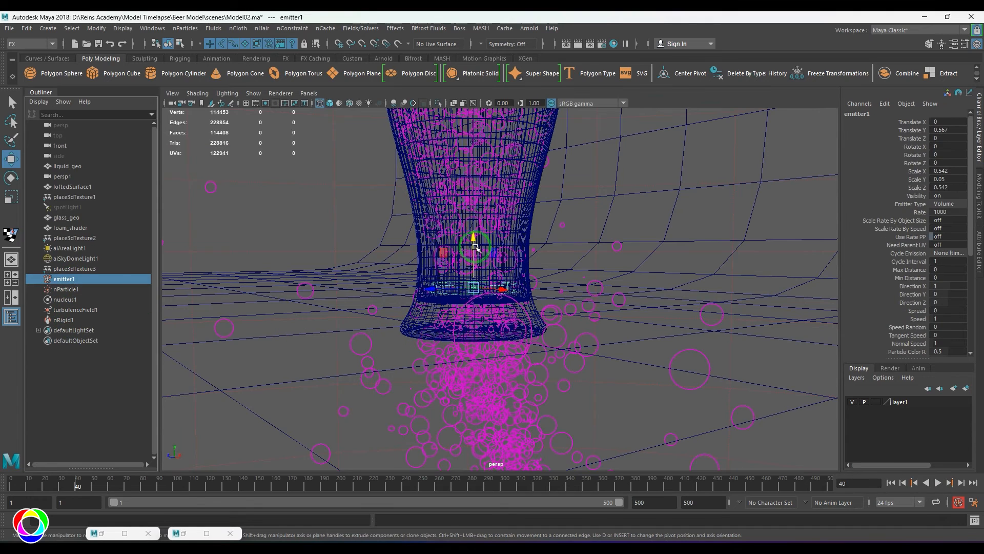
left_click_drag(475, 246, 475, 233)
key("r")
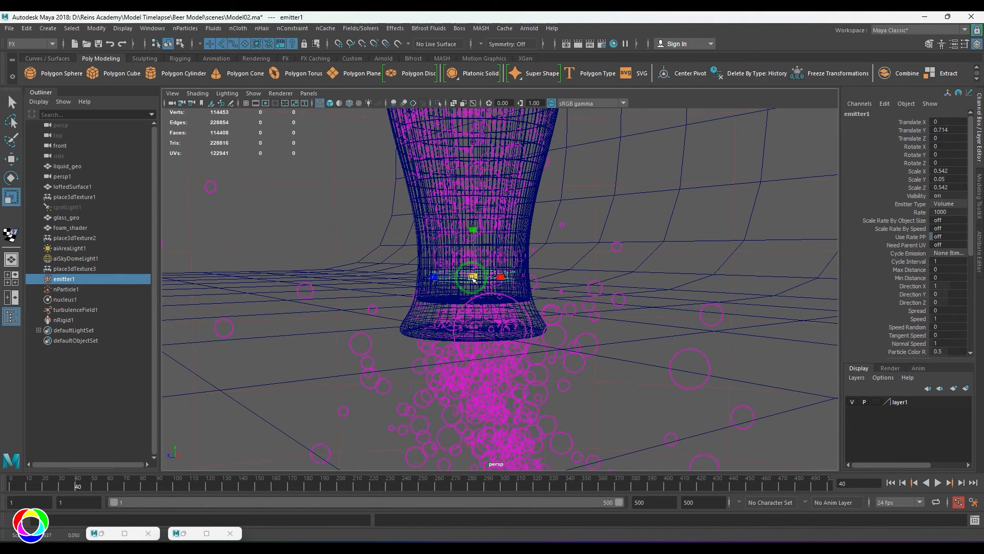
left_click(891, 483)
left_click(938, 483)
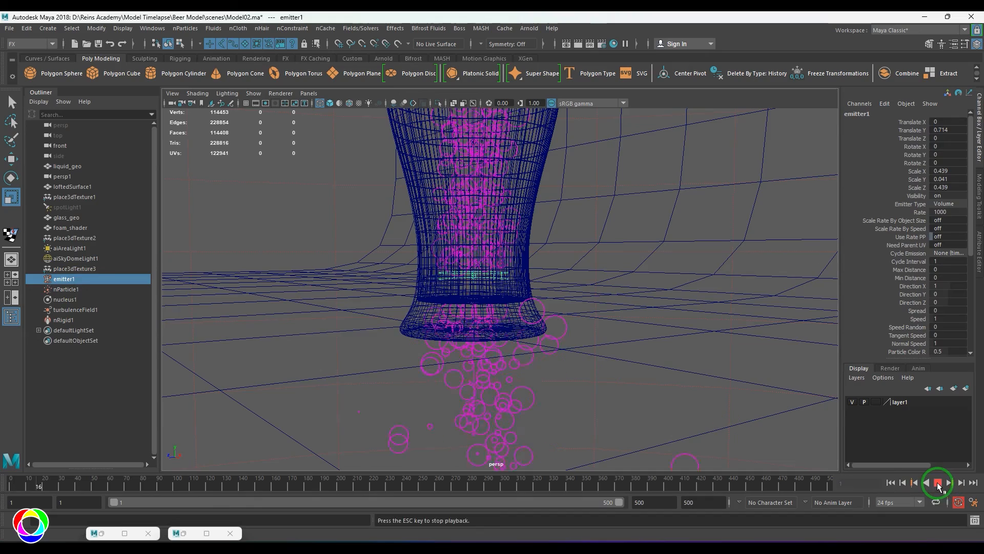
left_click(937, 483)
right_click_drag(533, 308, 406, 306, "alt")
left_click_drag(406, 306, 433, 323, "alt")
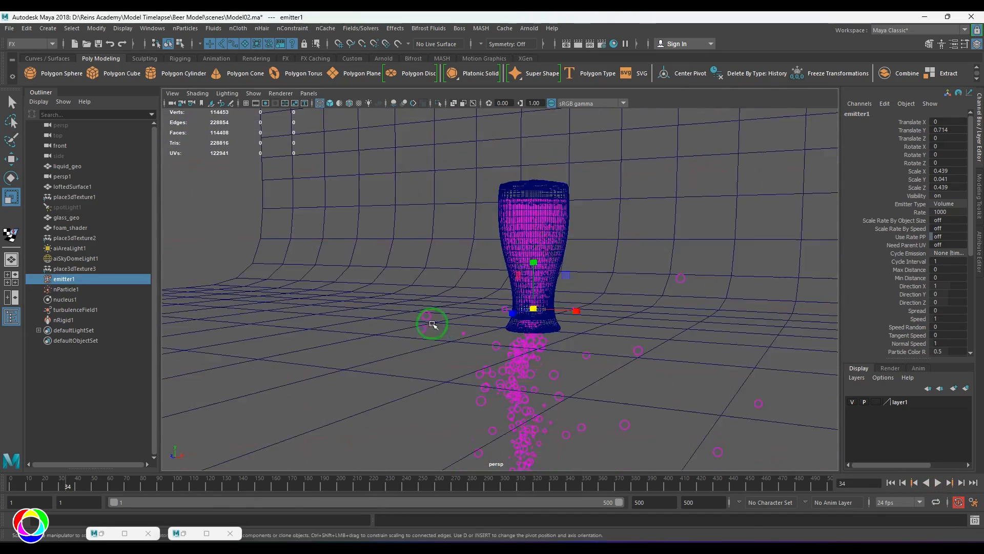
- Shrink emitter1 uniformly to Scale X and Z 0.328 and replay the simulation from the first frame
right_click_drag(434, 323, 536, 365, "alt")
left_click_drag(535, 365, 542, 352, "alt")
middle_click_drag(542, 351, 518, 365, "alt")
right_click_drag(518, 364, 555, 385, "alt")
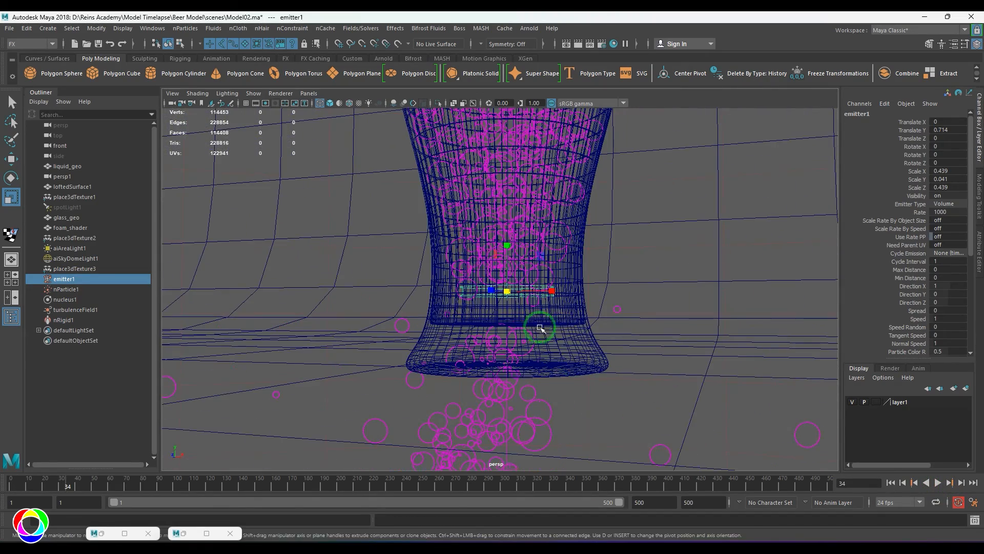
key("w")
key("r")
left_click_drag(507, 292, 493, 292)
left_click(891, 483)
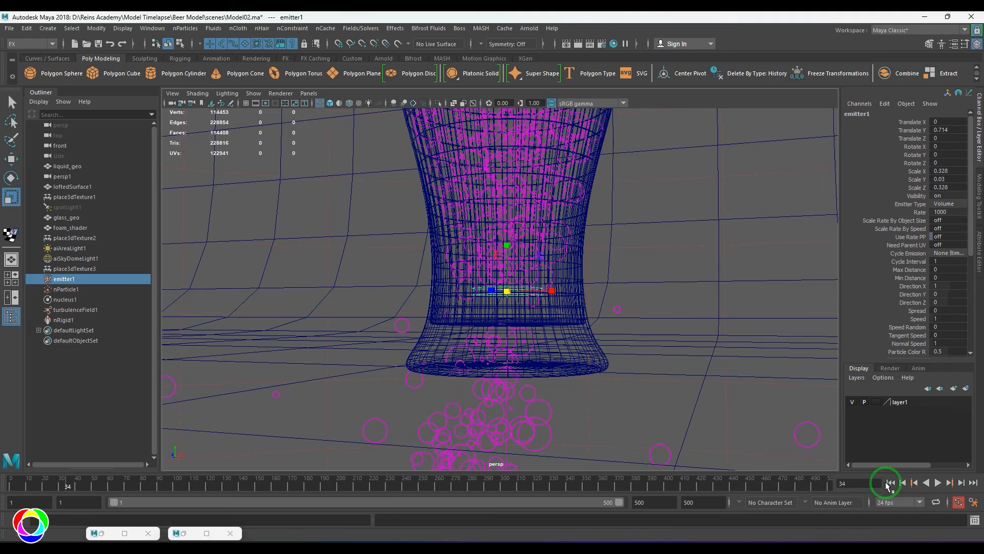
left_click(938, 483)
left_click(941, 484)
- Select liquid_geo, nParticle1 and emitter1 together and isolate them in the viewport
right_click_drag(533, 324, 425, 321, "alt")
left_click_drag(487, 333, 543, 322, "alt")
middle_click_drag(543, 323, 446, 287, "alt")
right_click_drag(446, 287, 541, 367, "alt")
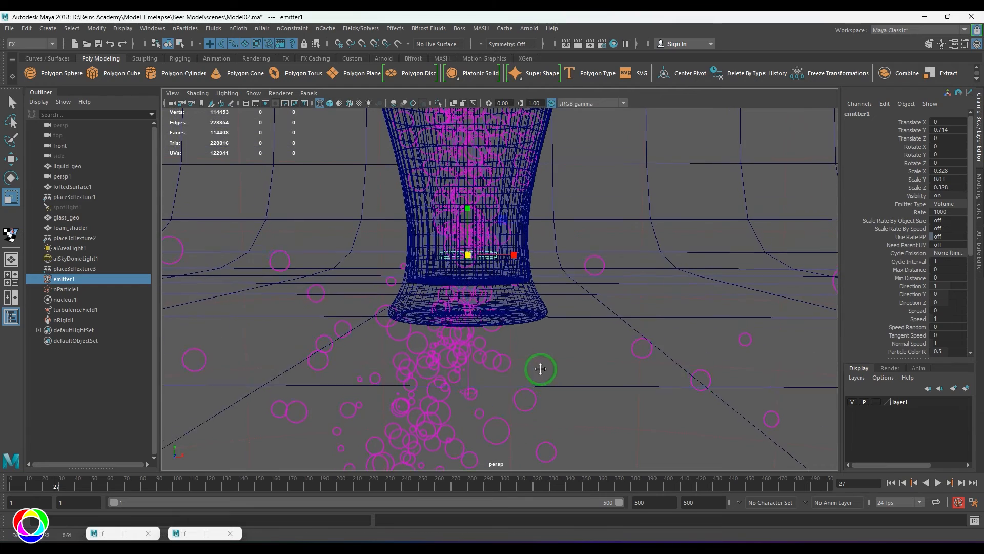
left_click_drag(541, 367, 540, 374, "alt")
left_click(88, 169)
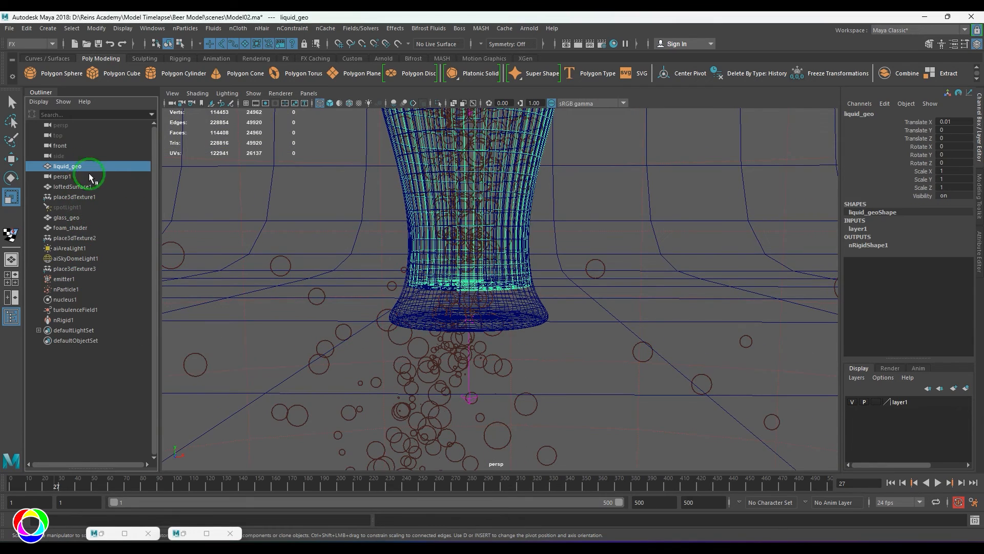
left_click(66, 289, "ctrl")
left_click(64, 279, "ctrl")
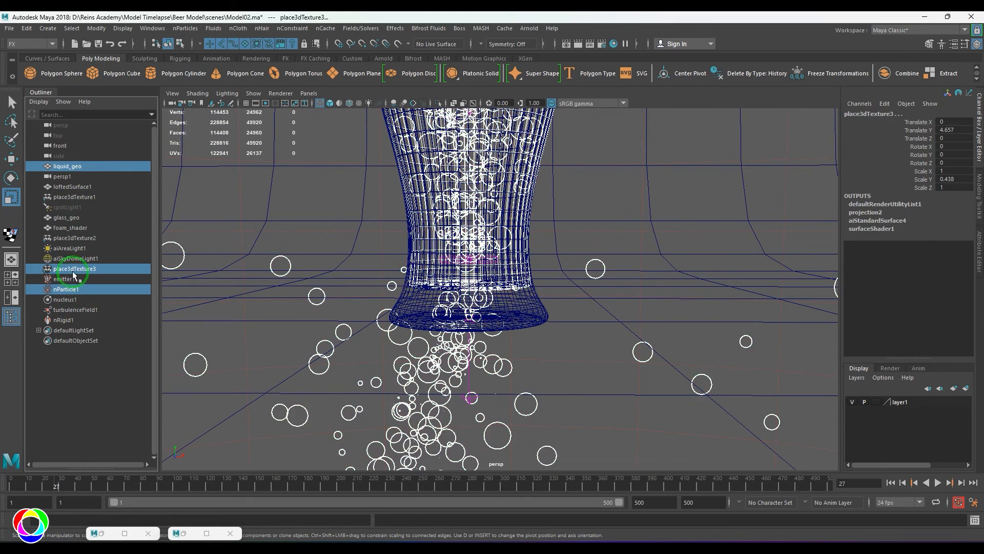
key("f")
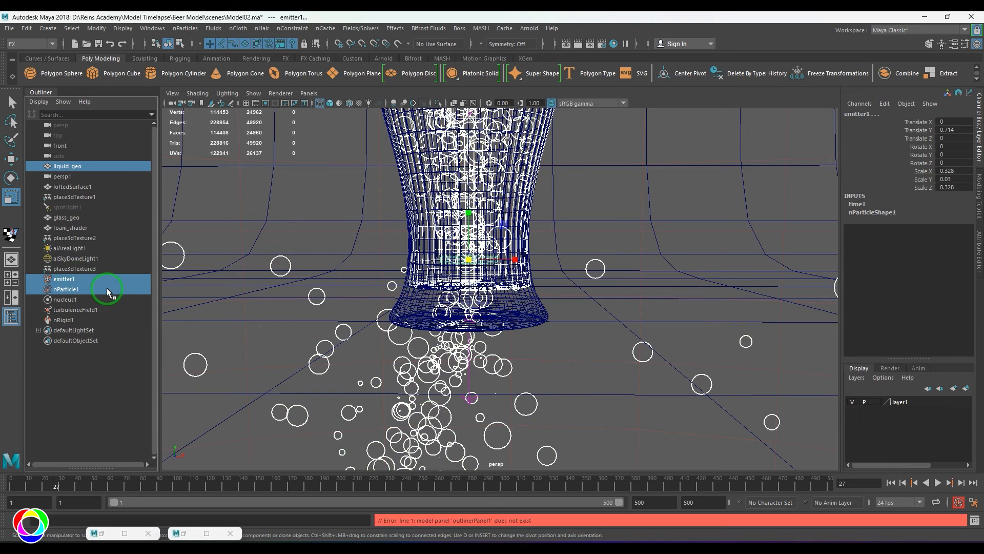
key("f")
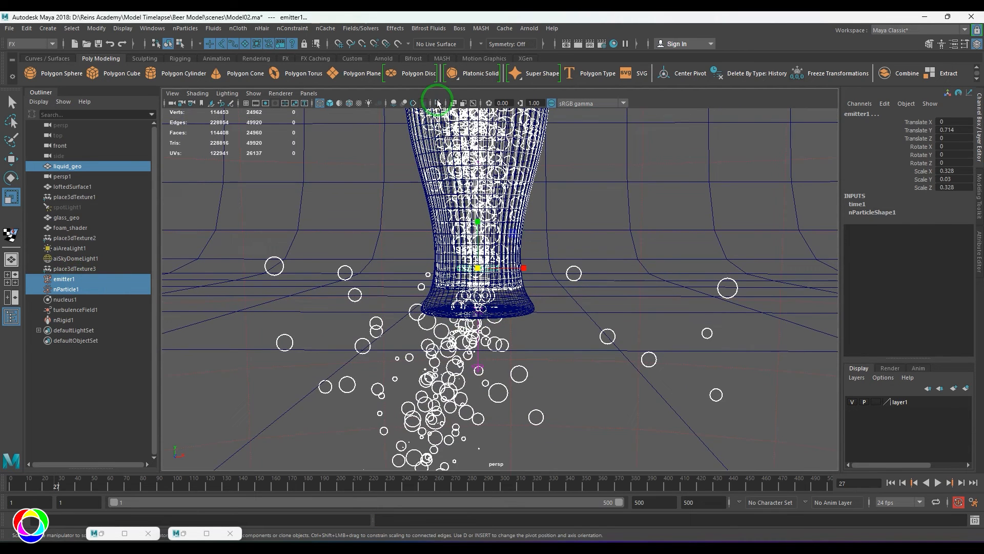
key("ctrl+1")
left_click(603, 216)
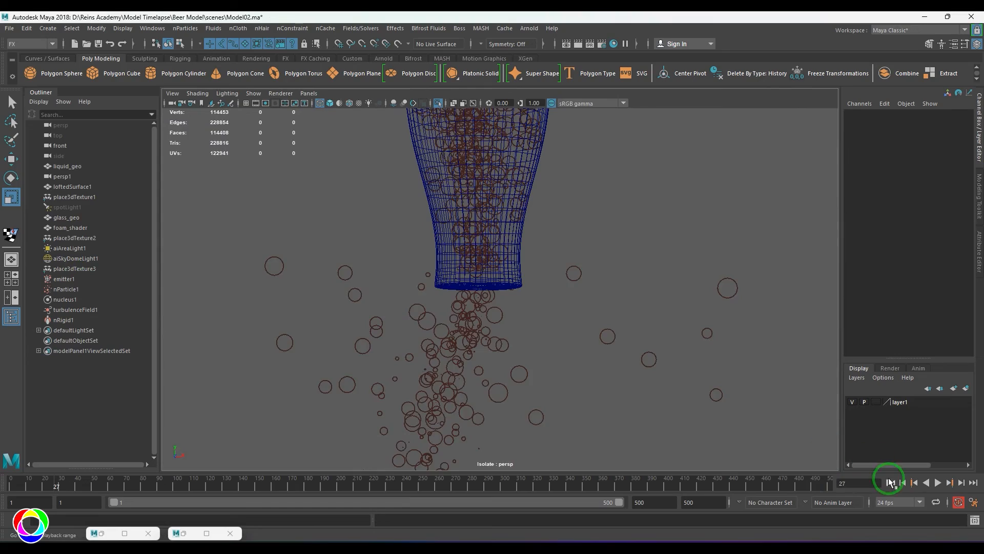
- Replay the isolated simulation, raise emitter1 to Translate Y 0.965 and replay it to check that the bubbles stay inside the liquid
left_click(890, 482)
left_click(938, 482)
left_click_drag(567, 352, 528, 336, "alt")
right_click_drag(527, 336, 531, 309, "alt")
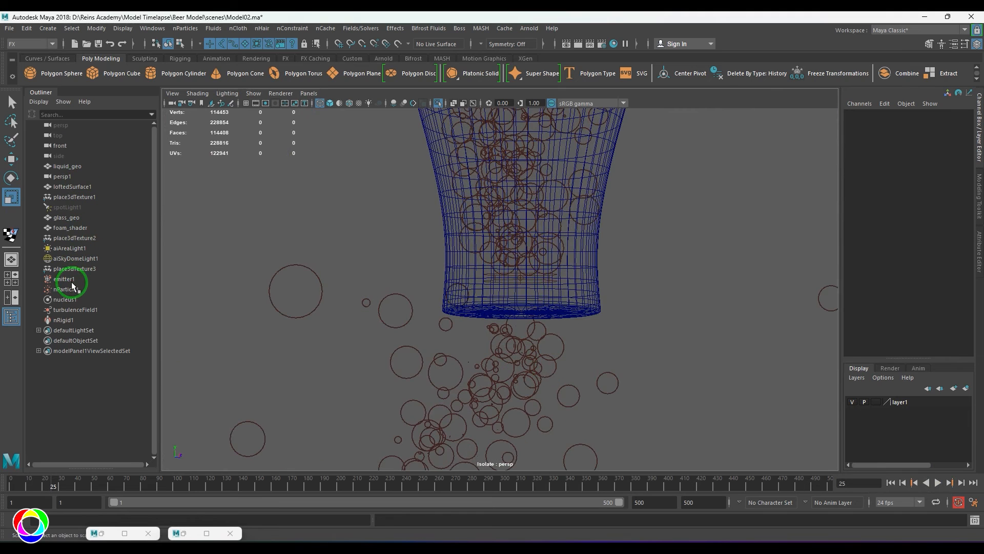
left_click(72, 283)
key("w")
left_click(891, 482)
left_click(938, 482)
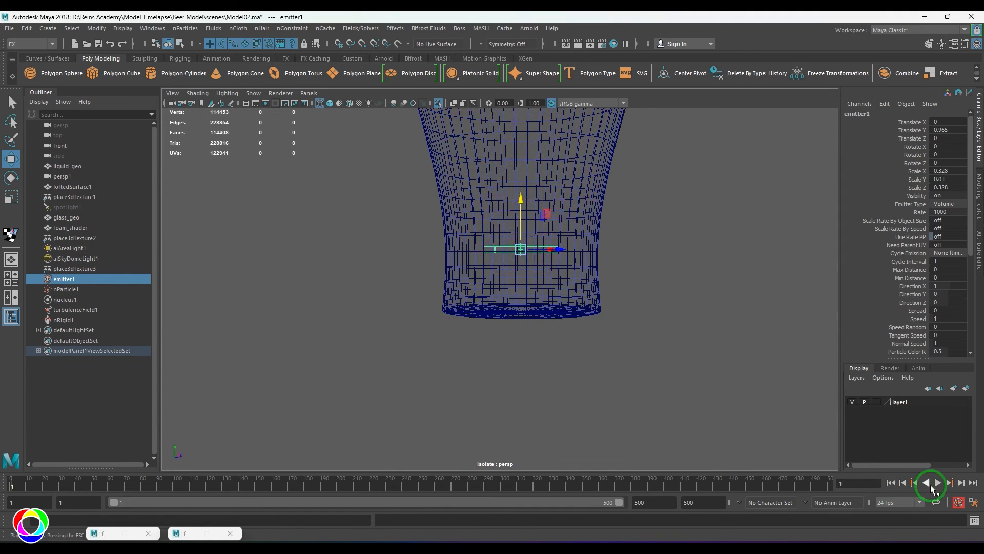
right_click_drag(735, 407, 518, 370, "alt")
- Set the particle radius of nParticleShape1 to 0.025 and replay the simulation from the start
left_click(65, 291)
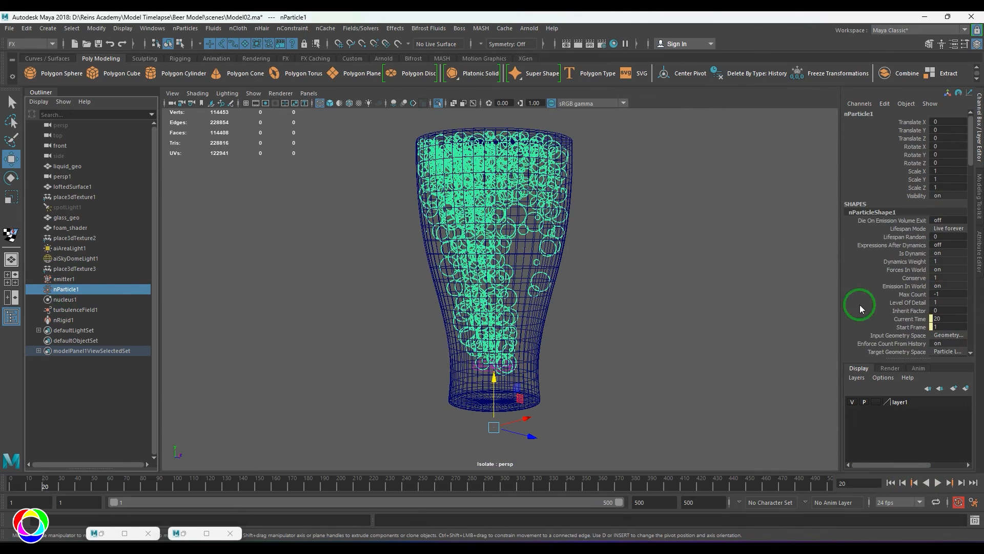
left_click(979, 251)
left_click(814, 111)
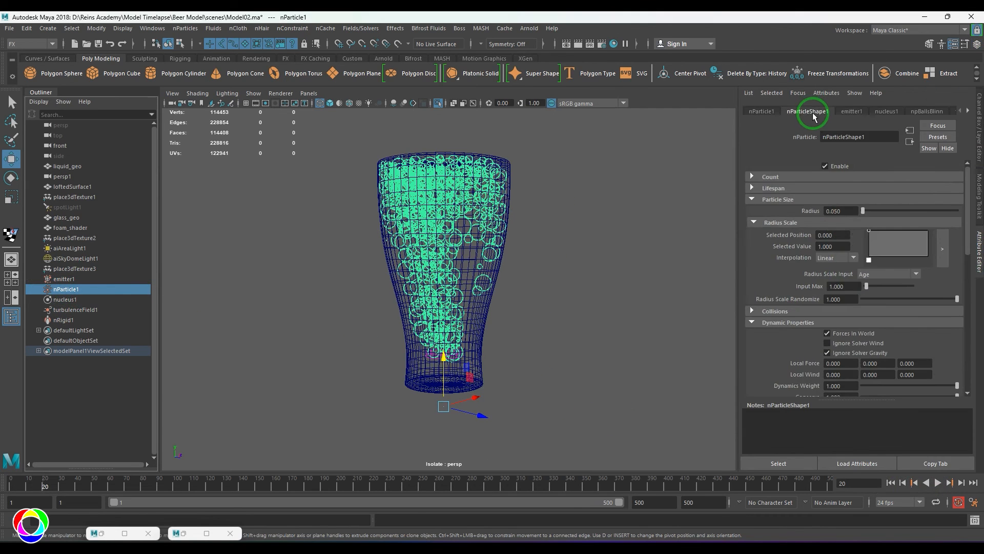
double_click(835, 211)
type("0.02")
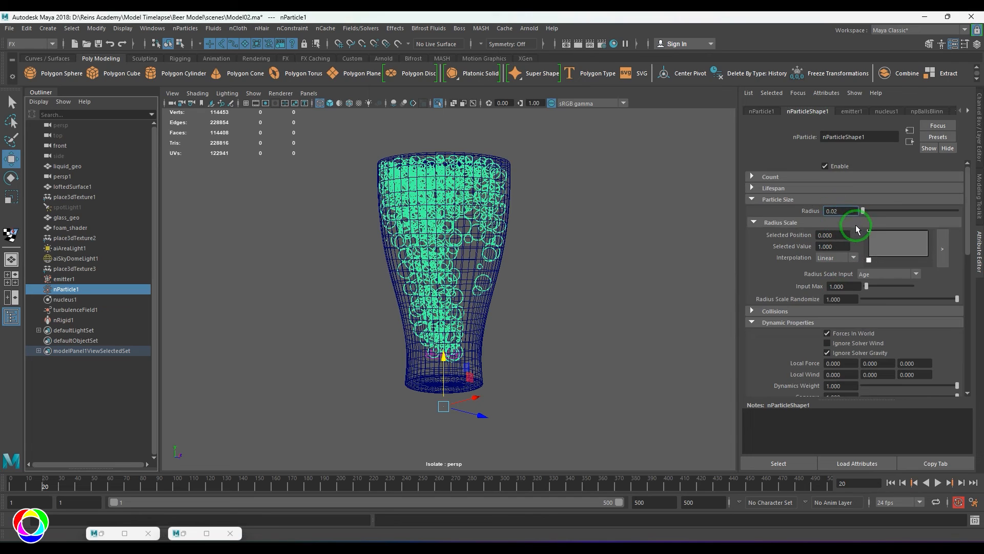
type("5")
key("Return")
left_click(890, 482)
left_click(938, 482)
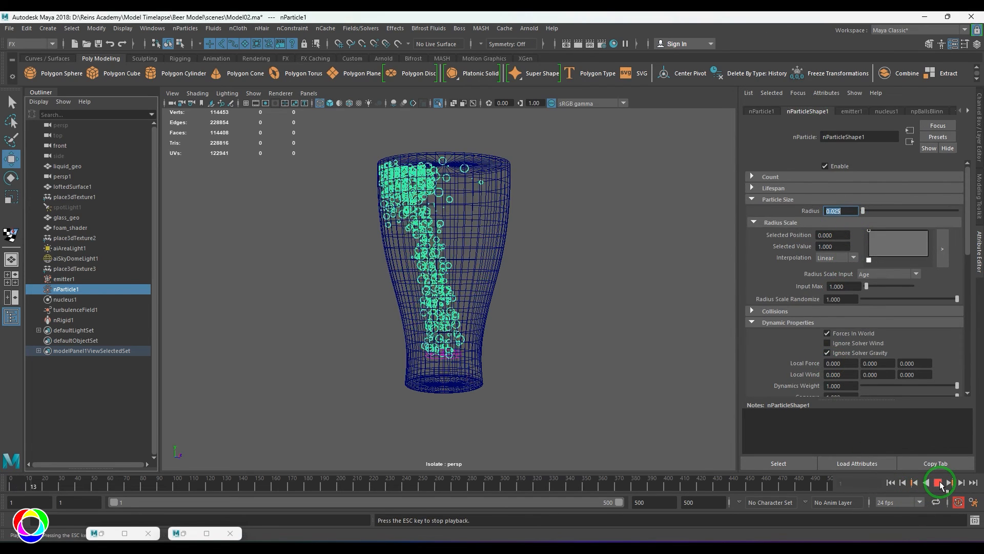
left_click(938, 483)
- Change the Particle Render Type of nParticleShape1 to Spheres in its shading attributes
left_click_drag(494, 302, 444, 319, "alt")
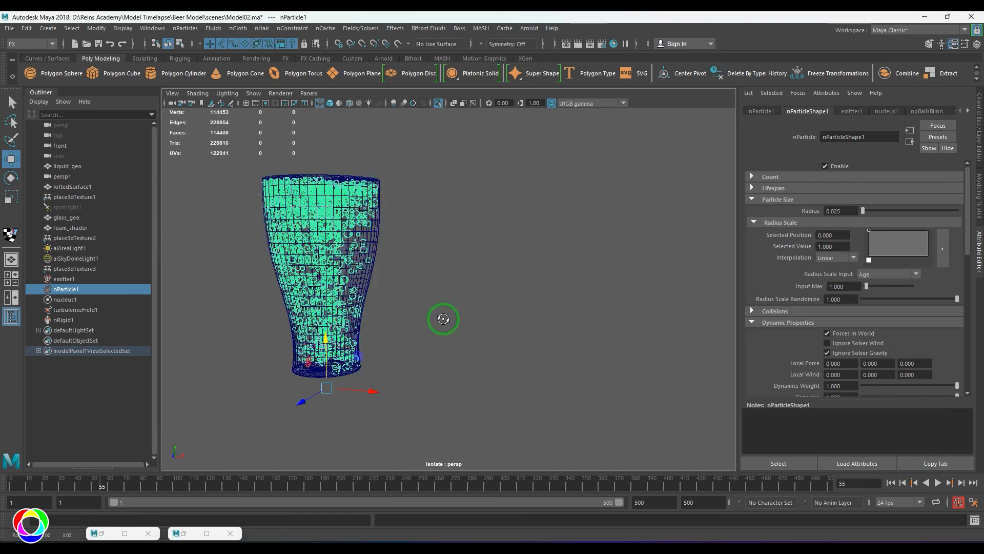
middle_click_drag(443, 319, 567, 301, "alt")
right_click_drag(566, 301, 585, 337, "alt")
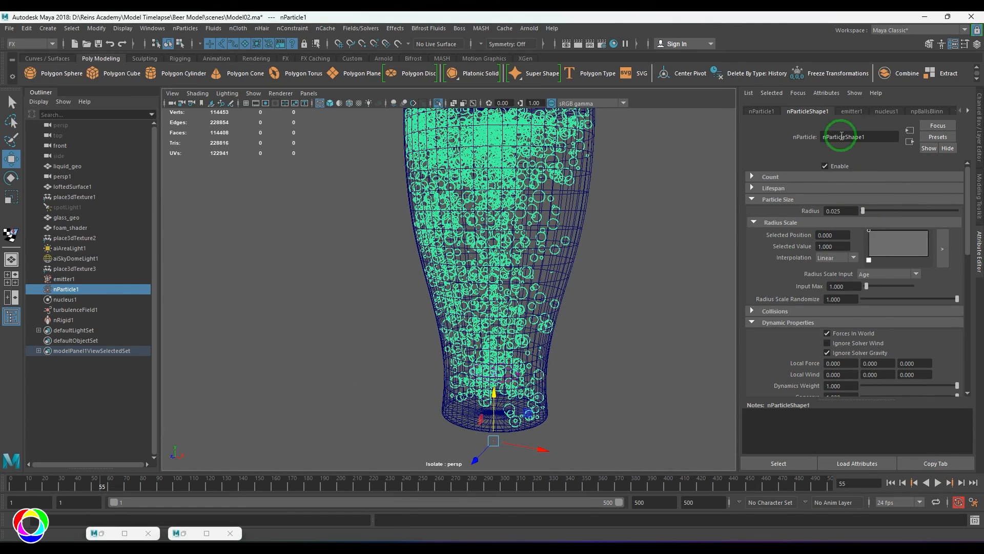
scroll(878, 334, "down", 10)
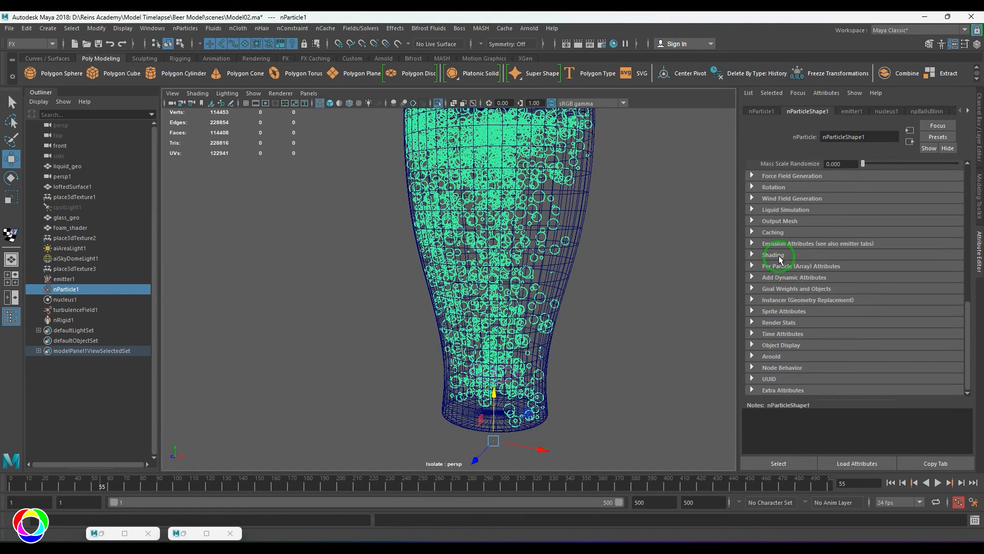
left_click(774, 255)
left_click(881, 266)
left_click(868, 319)
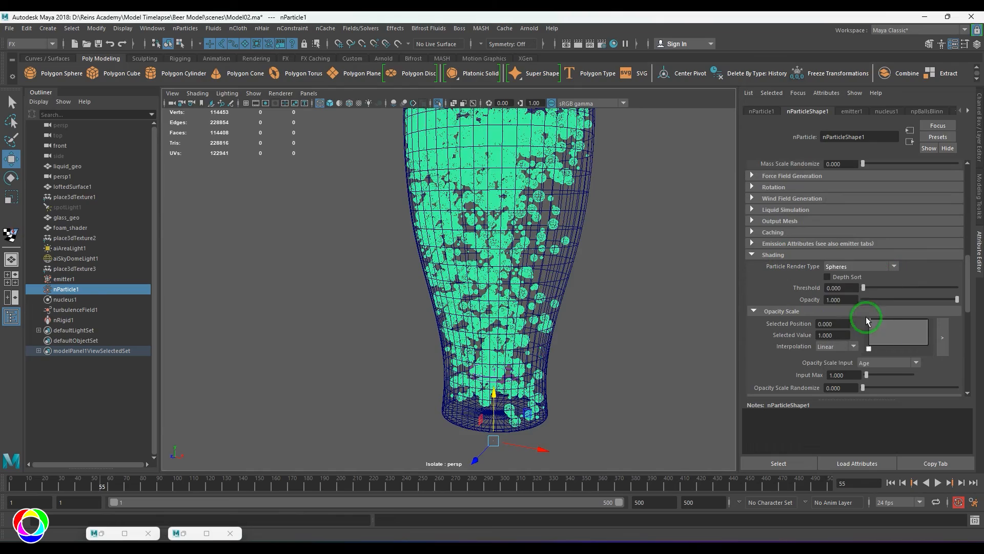
- Assign a new Arnold aiStandardSurface material to the nParticle bubbles
right_click_drag(561, 310, 406, 262, "alt")
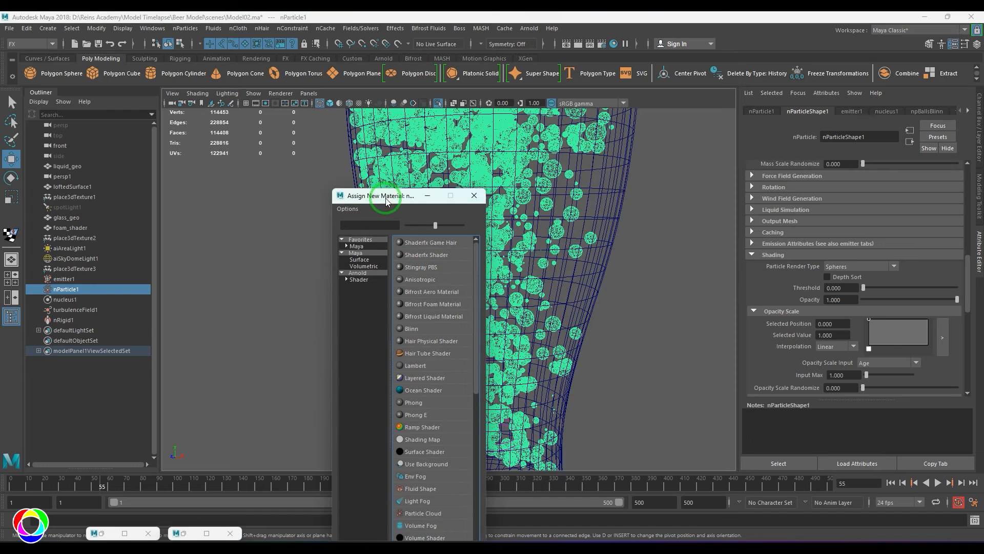
left_click_drag(386, 198, 601, 128)
left_click(574, 208)
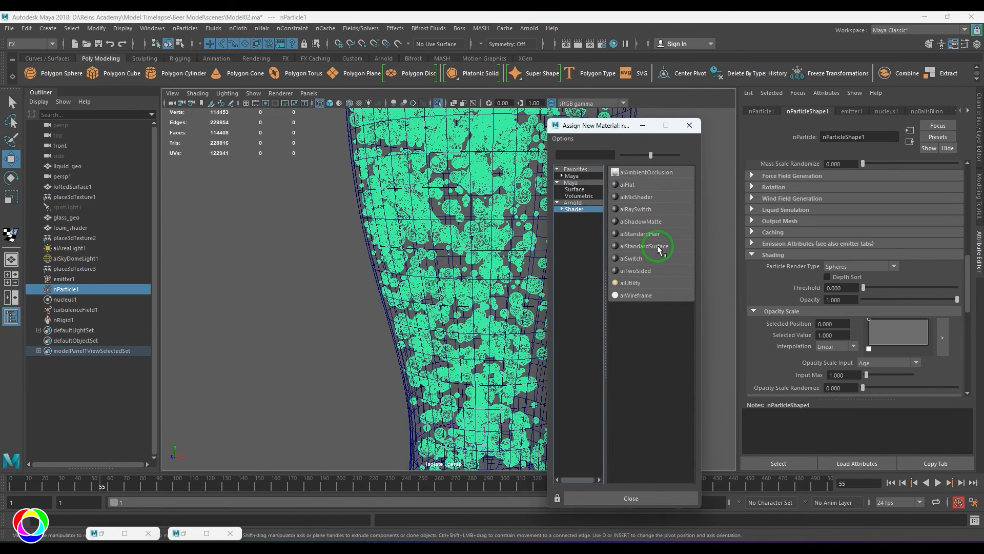
left_click(644, 246)
- Turn off Opaque in the Arnold attributes of nParticleShape1
left_click(905, 111)
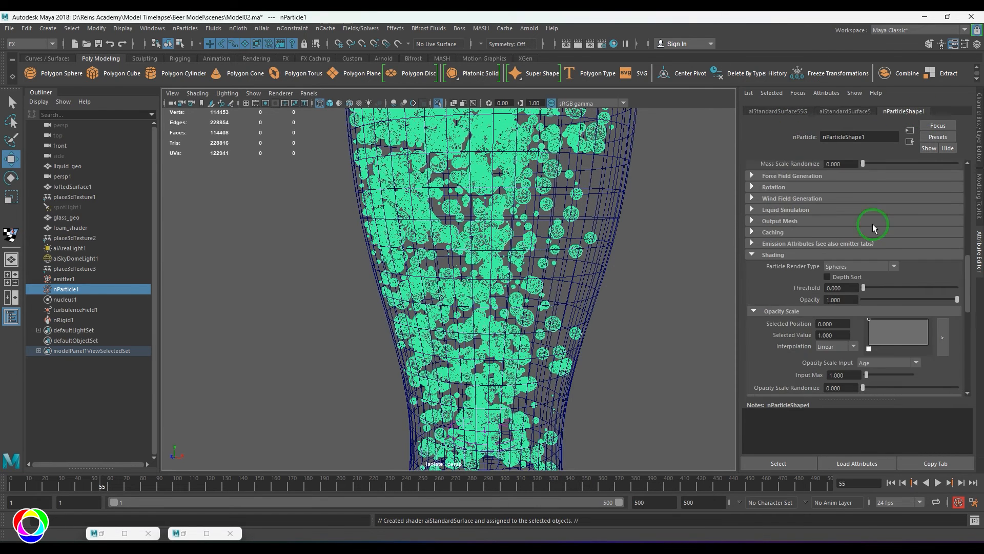
left_click(773, 255)
left_click(778, 356)
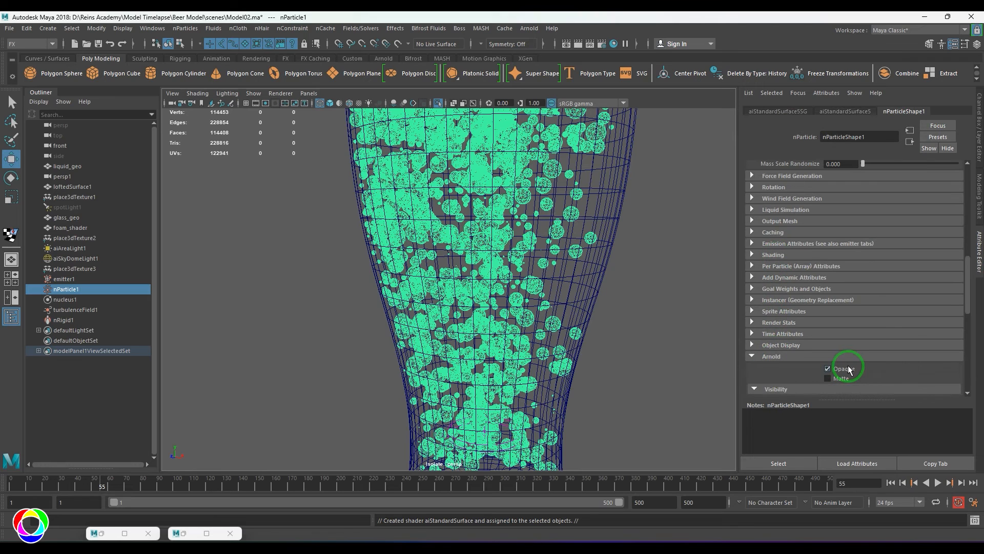
left_click(429, 279)
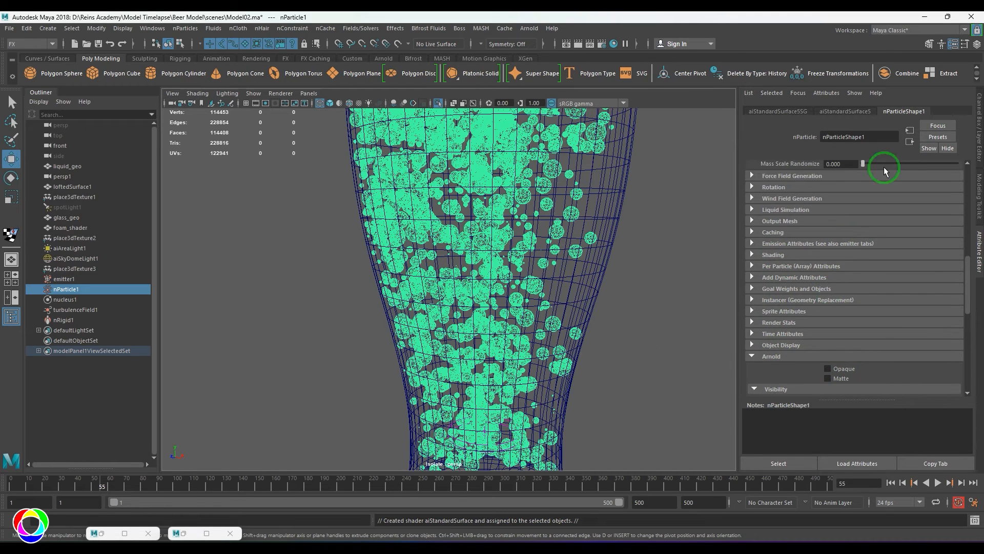
- Set the Transmission Weight of the bubble material aiStandardSurface5 to 1
left_click(851, 110)
scroll(835, 336, "down", 2)
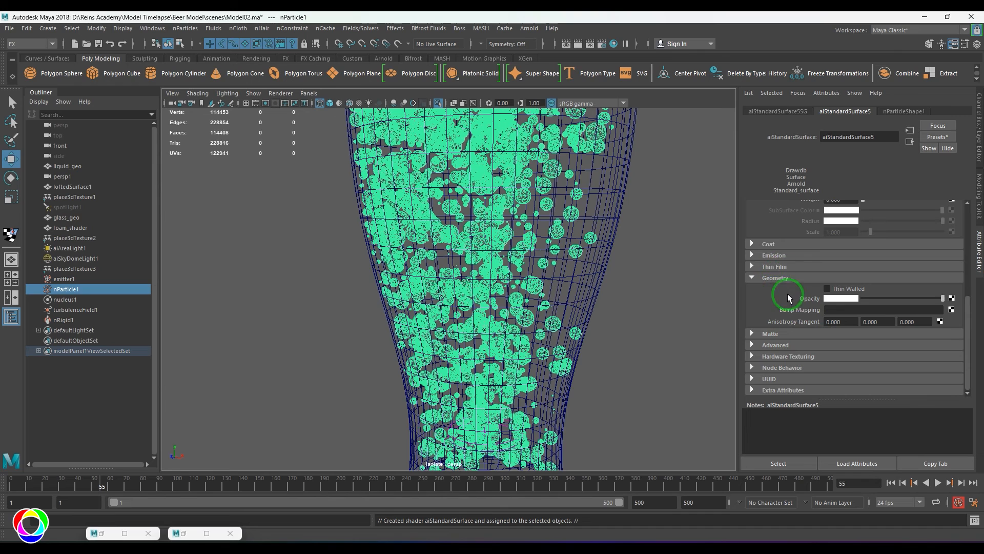
scroll(787, 307, "up", 5)
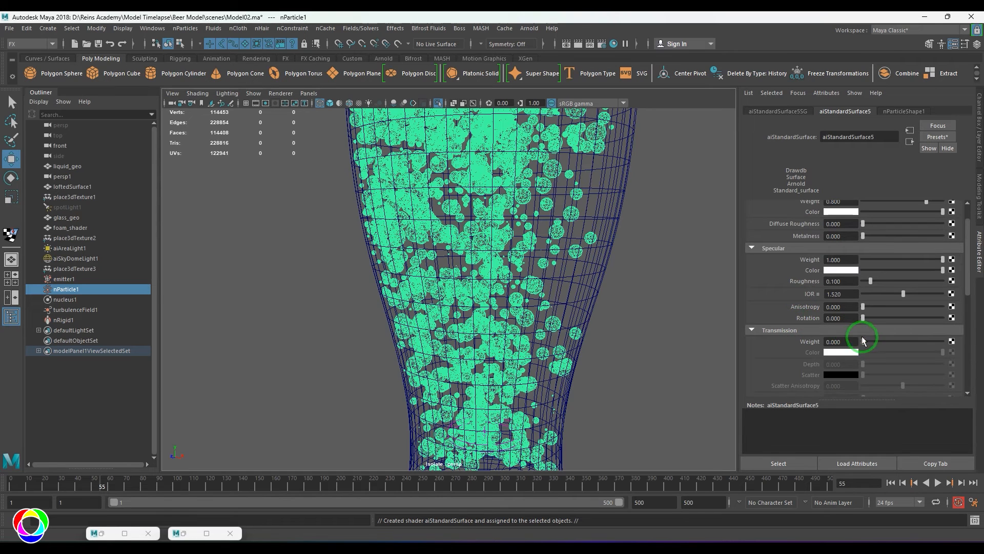
left_click_drag(862, 340, 943, 341)
- Look through the persp1 camera with viewport isolation off so the whole scene is shown
left_click(309, 92)
mouse_move(353, 104)
left_click(438, 118)
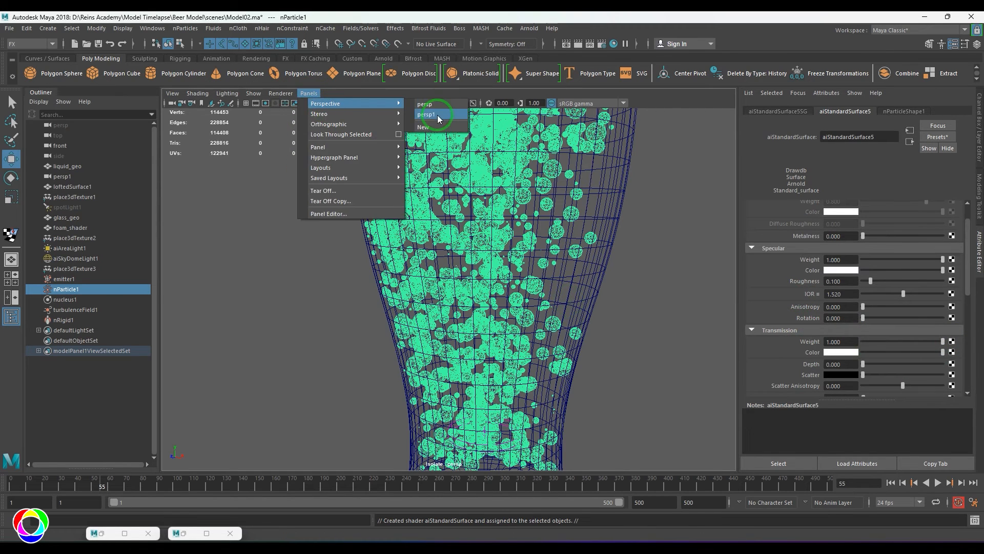
left_click(438, 103)
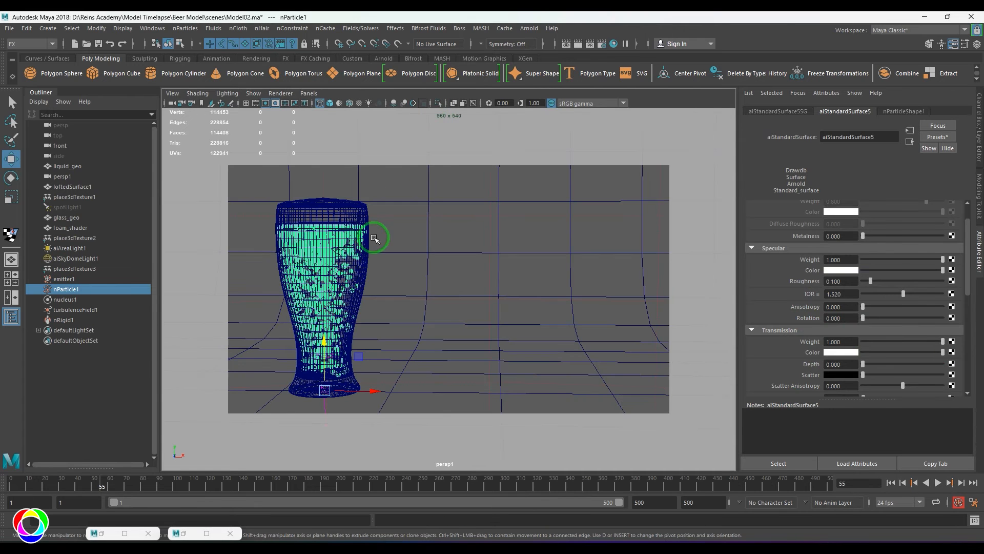
- Bring up the Arnold RenderView, extend the render region over the whole glass and render the bubbles
left_click(106, 534)
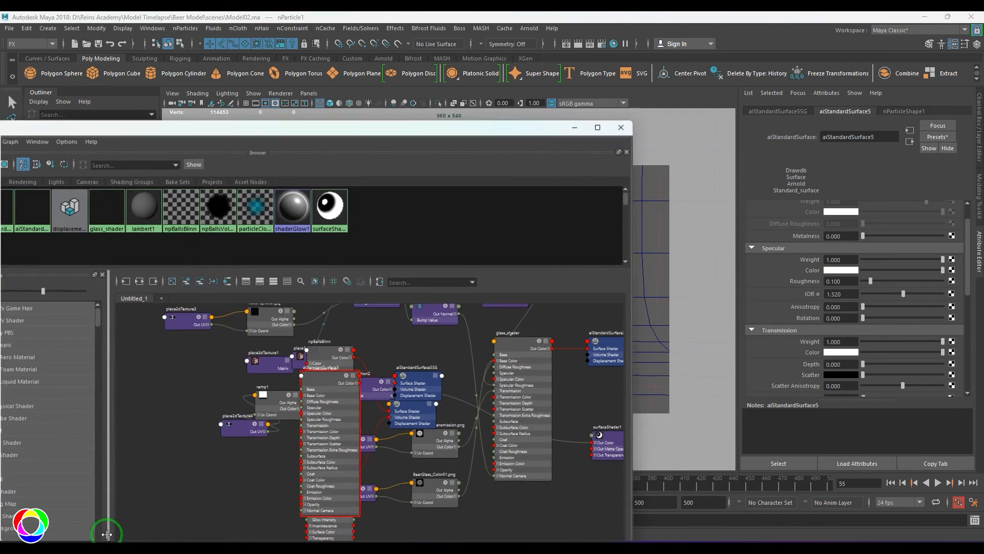
left_click(574, 127)
left_click(188, 533)
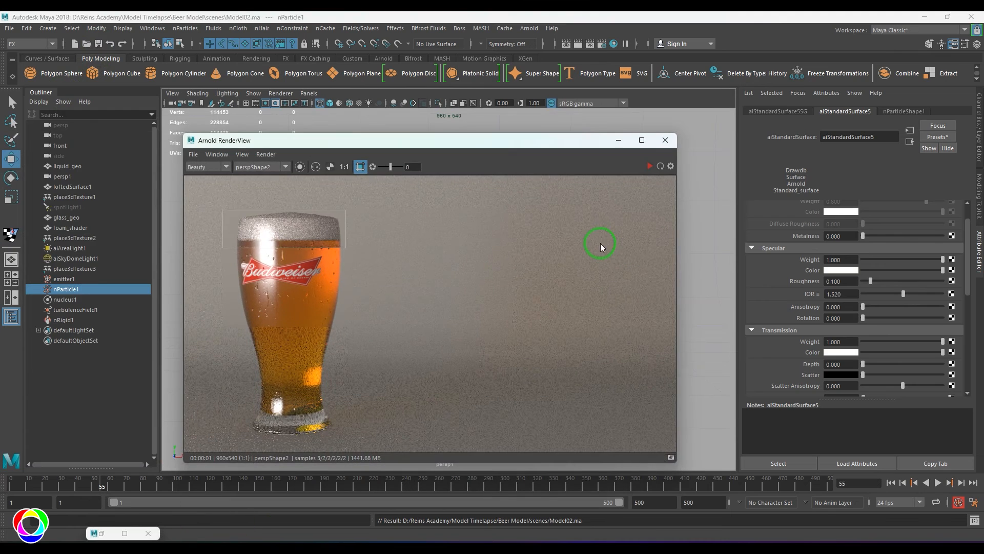
left_click_drag(346, 248, 345, 444)
left_click(670, 167)
left_click(650, 166)
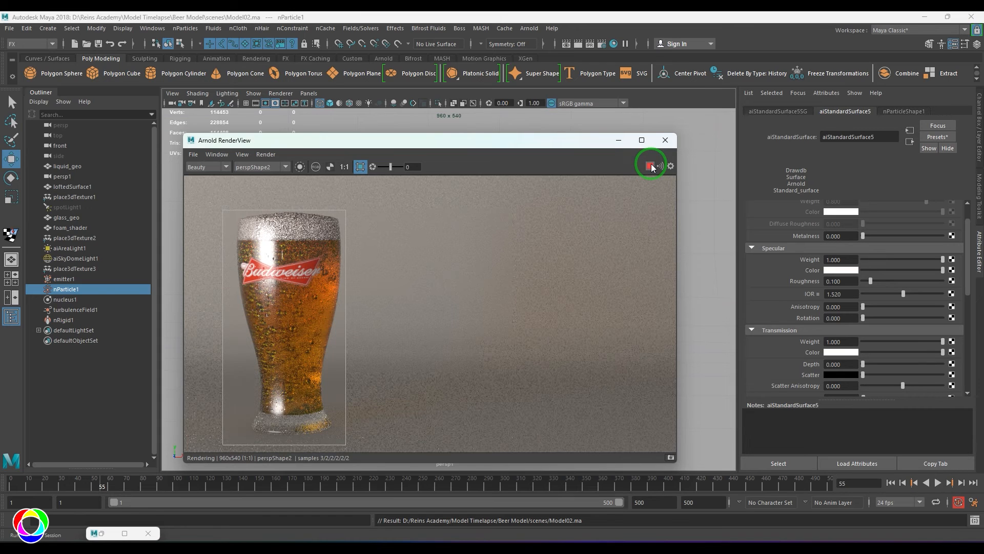
- Set the emission rate of emitter1 to 2000 particles per second and the radius of nParticle1 to 0.007
left_click(110, 275)
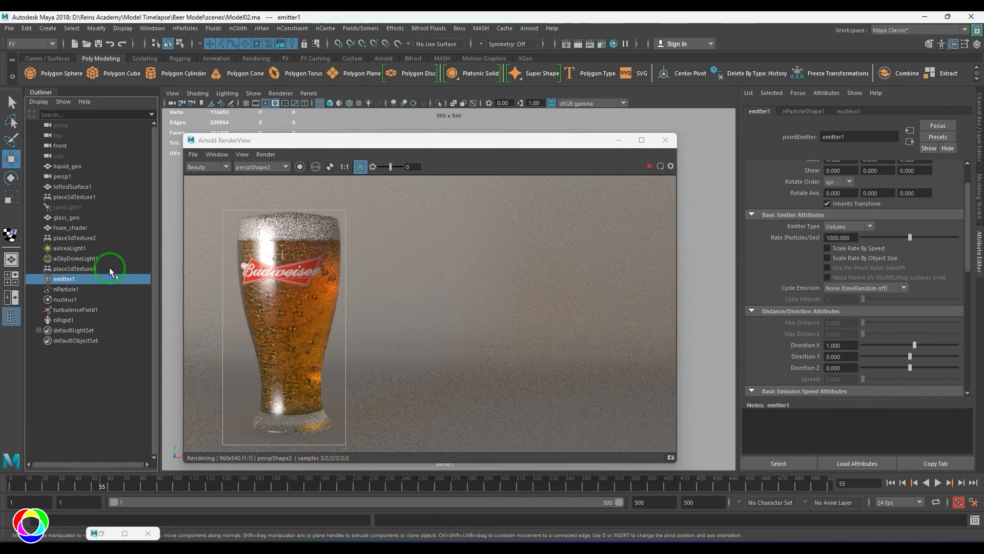
left_click_drag(829, 238, 793, 240)
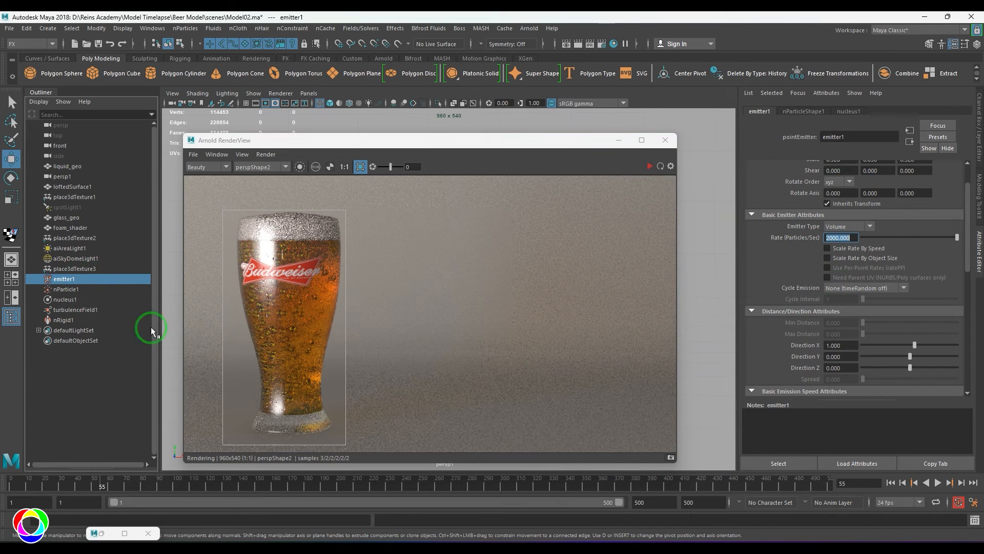
left_click(75, 290)
left_click(837, 292)
left_click(861, 214)
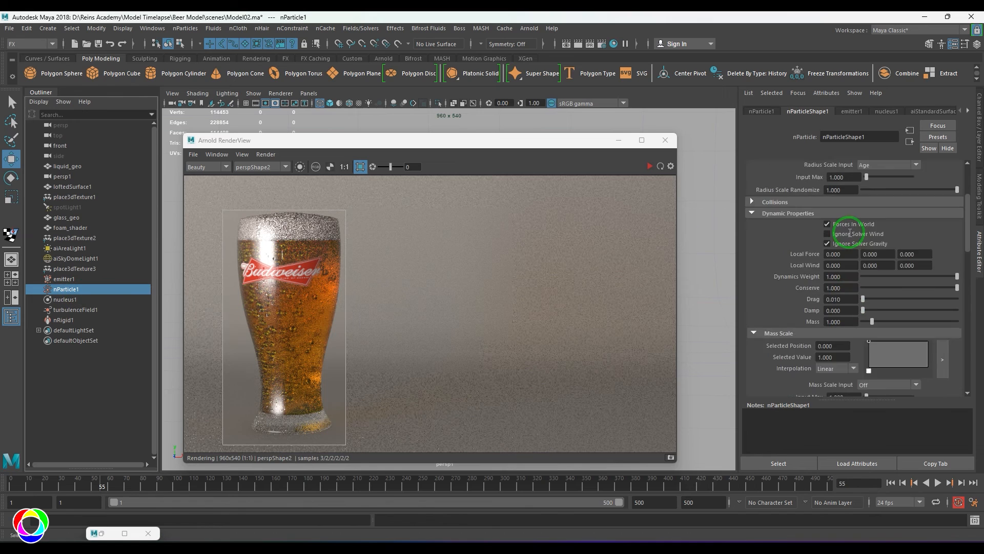
double_click(836, 210)
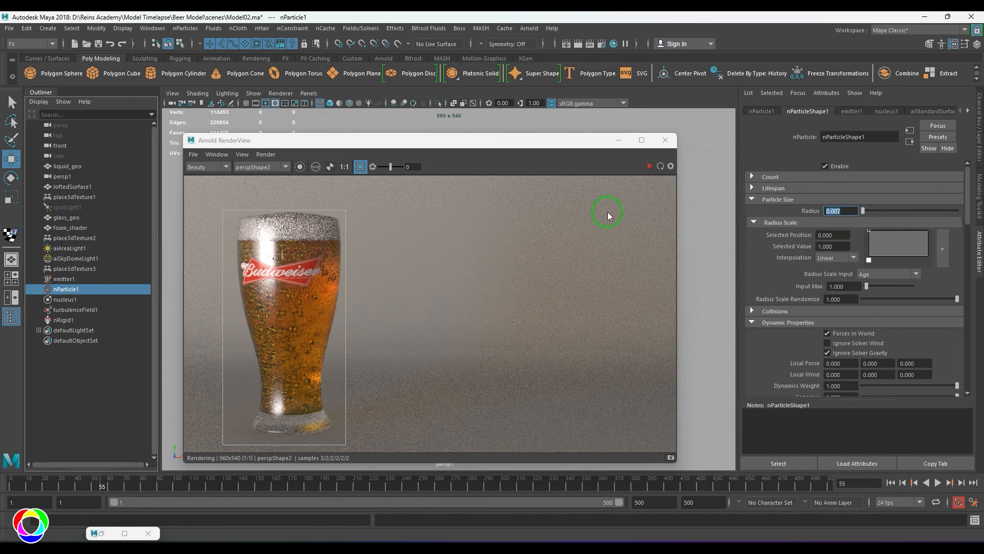
- Re-render the glass with the current particle settings and examine the bubbles in the beer up close
left_click_drag(564, 143, 647, 100)
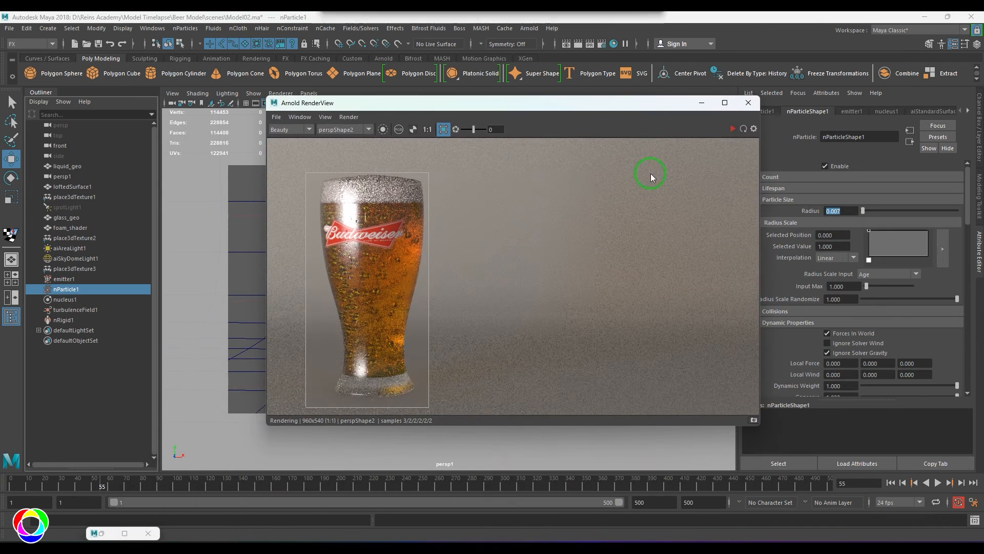
left_click(734, 129)
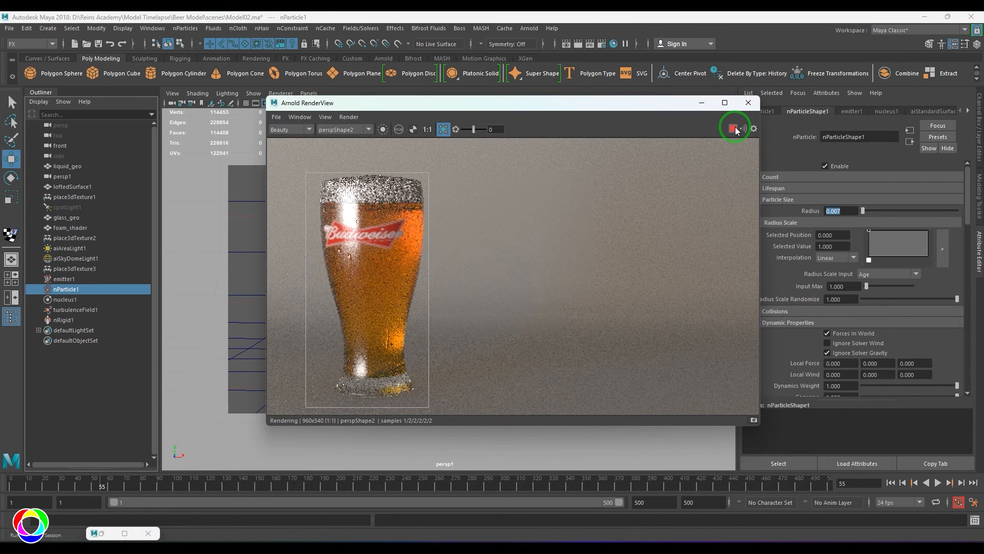
left_click(734, 129)
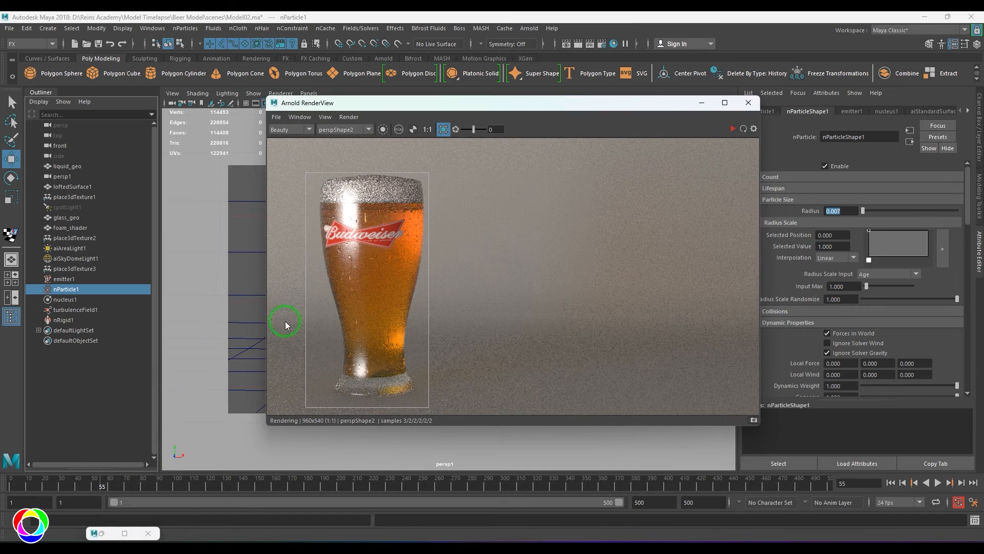
scroll(355, 293, "up", 1)
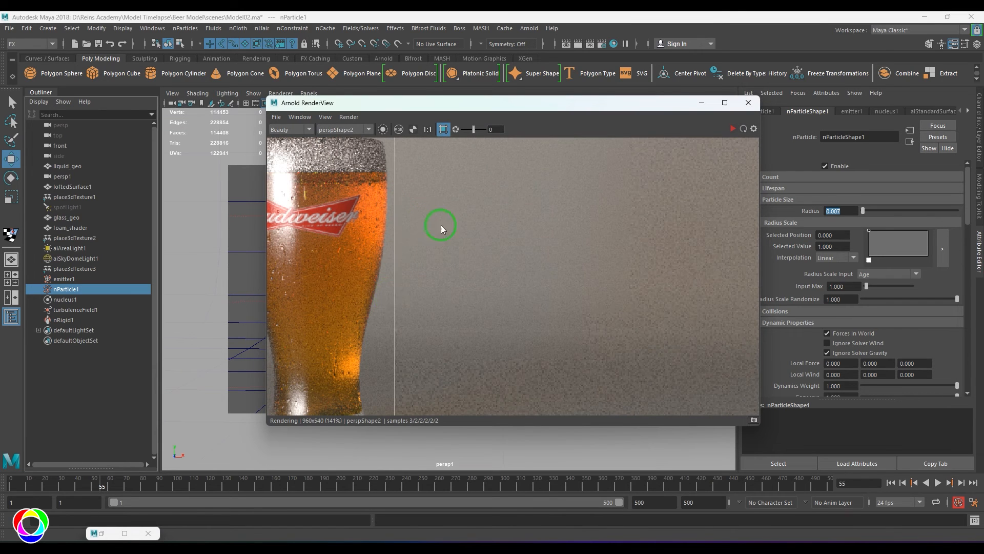
middle_click_drag(423, 264, 505, 263)
- Set the nParticle radius to 0.01 and re-render the glass to check the larger bubbles
double_click(841, 211)
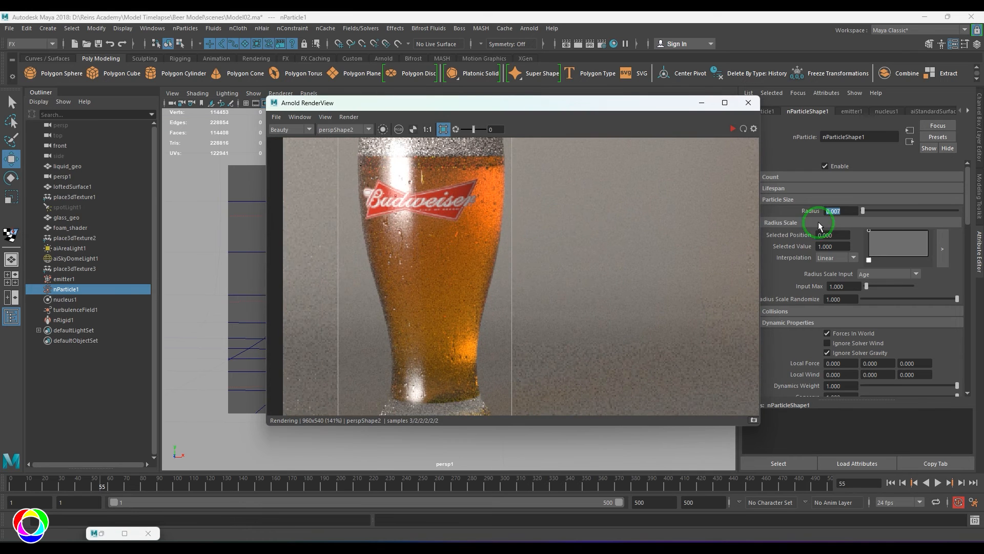
type("0.01")
key("Return")
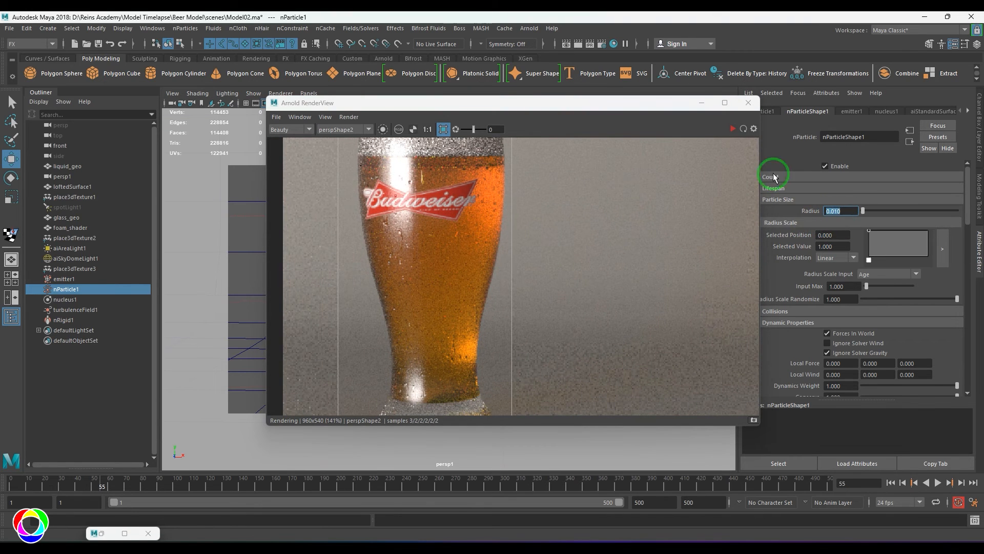
left_click(732, 128)
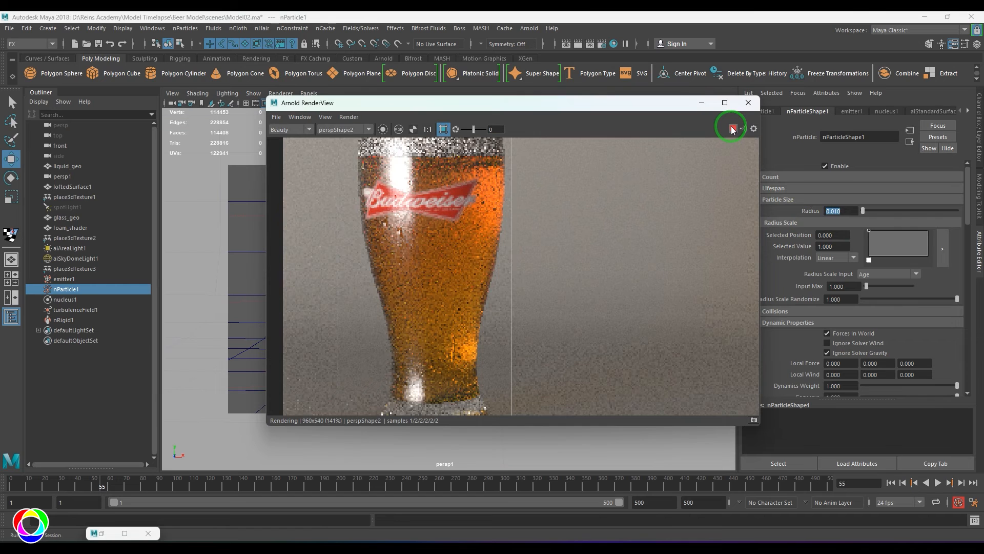
left_click(469, 233)
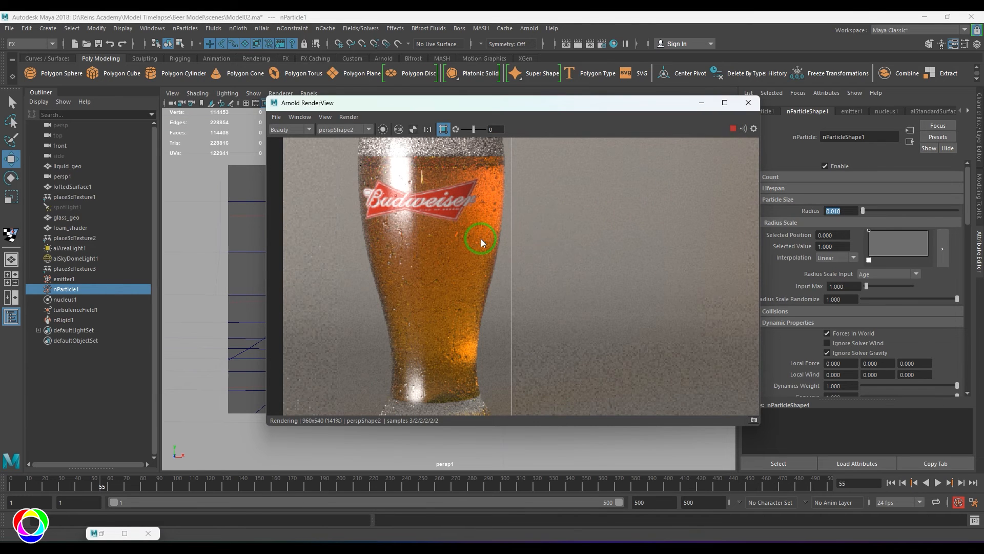
middle_click_drag(518, 248, 523, 263)
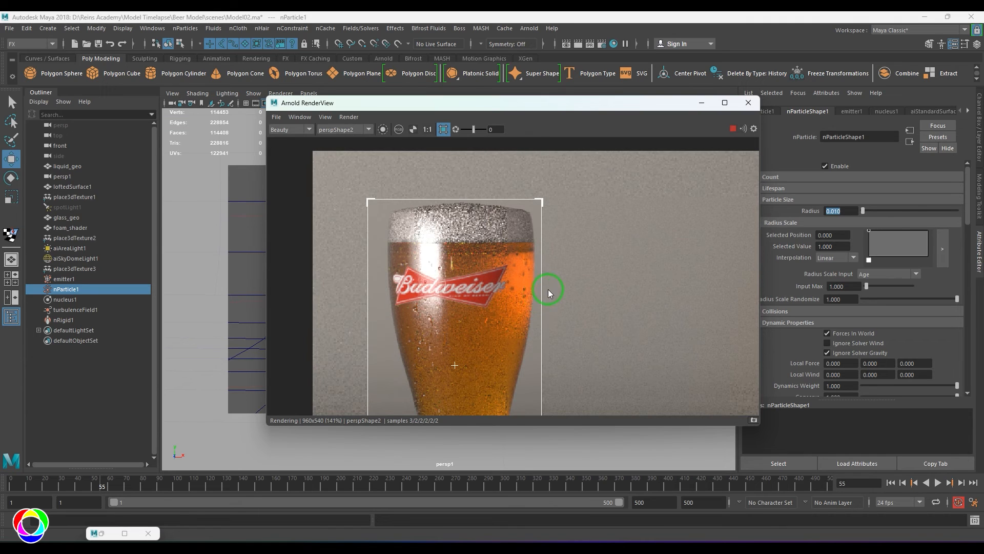
middle_click_drag(545, 320, 568, 232)
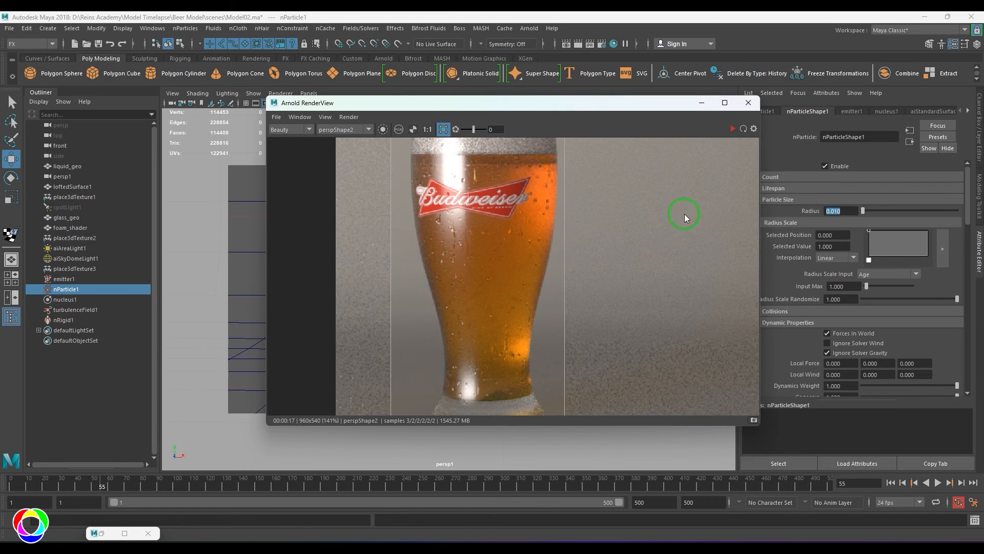
- Lower the first point of the Red curve in the glass shader's remapColor1 to about 0.079 and re-render the glass
left_click(472, 307)
left_click_drag(638, 101, 544, 113)
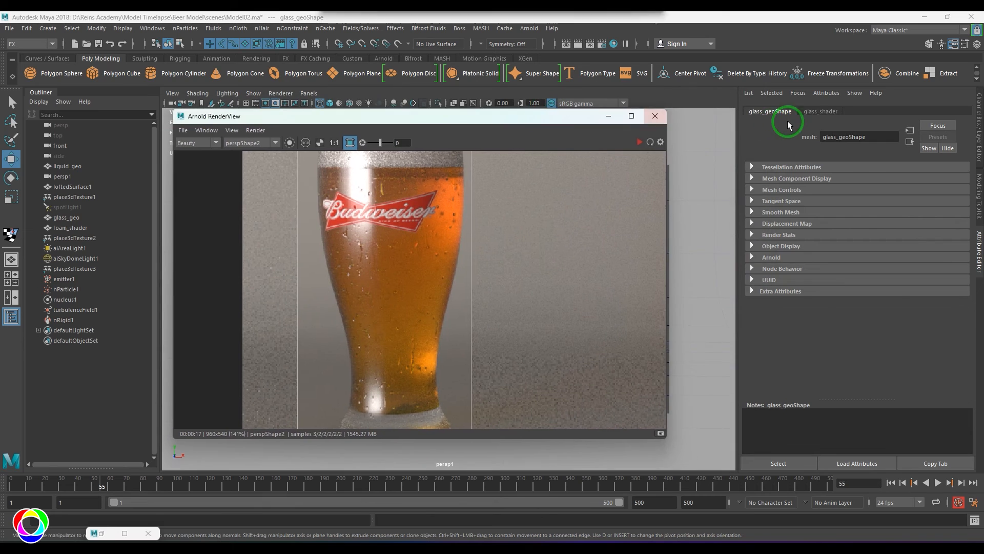
left_click(820, 111)
left_click(950, 279)
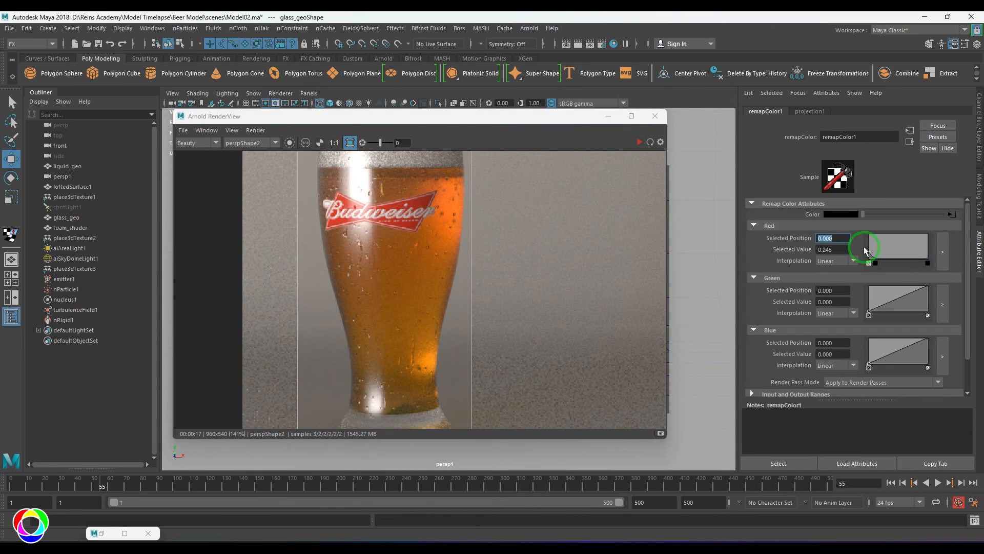
left_click(942, 251)
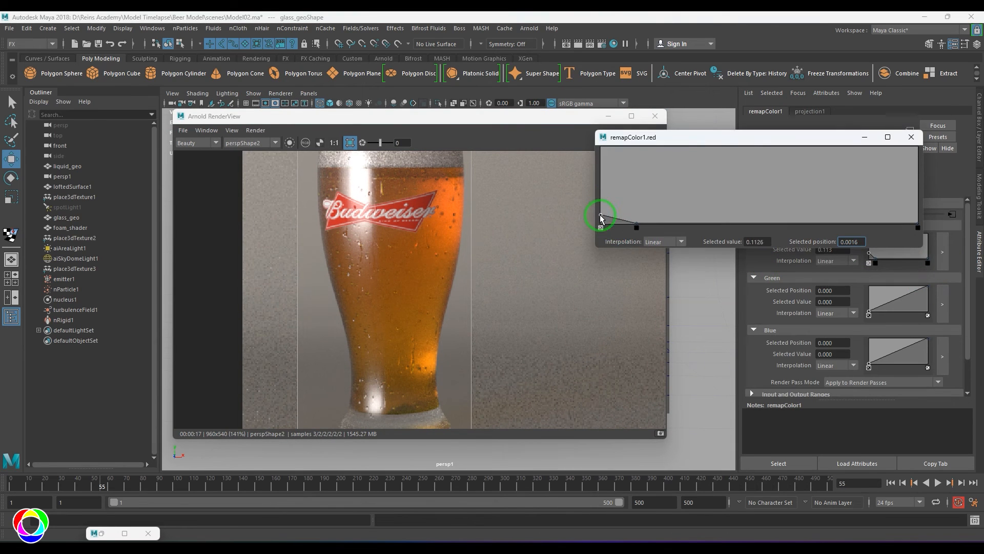
left_click(912, 137)
left_click(639, 142)
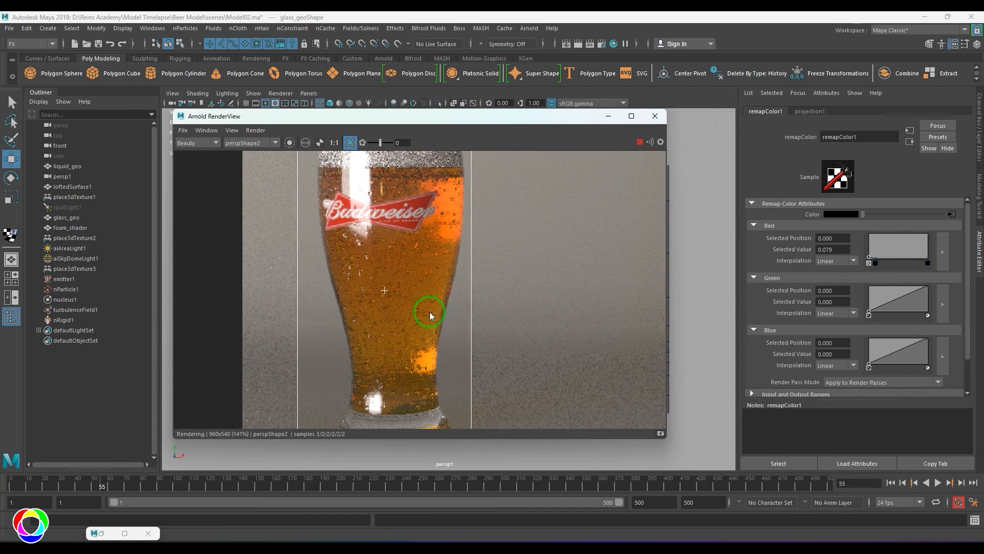
scroll(579, 189, "down", 1)
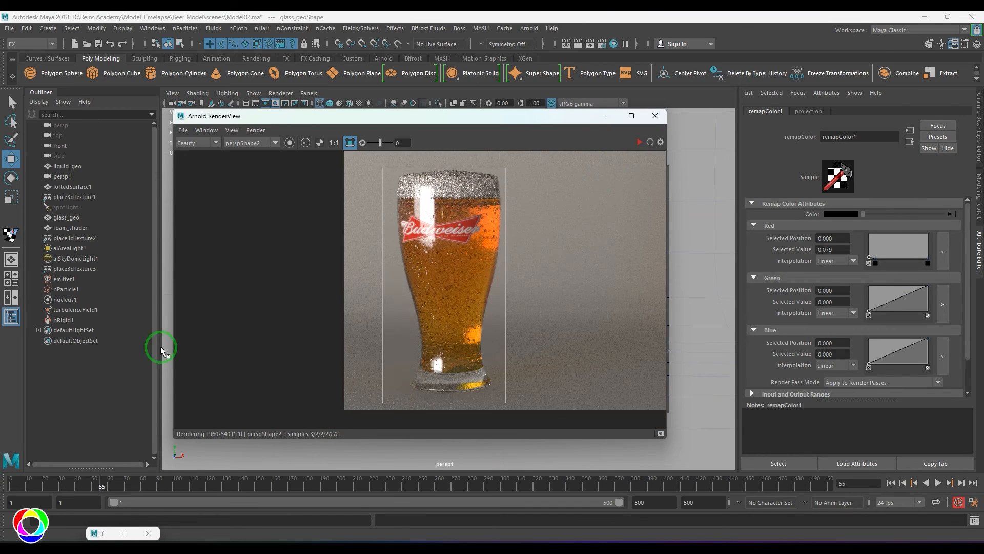
- Set the emission rate of emitter1 to 4000 particles per second and run the simulation from the first frame to about frame 53
left_click(64, 278)
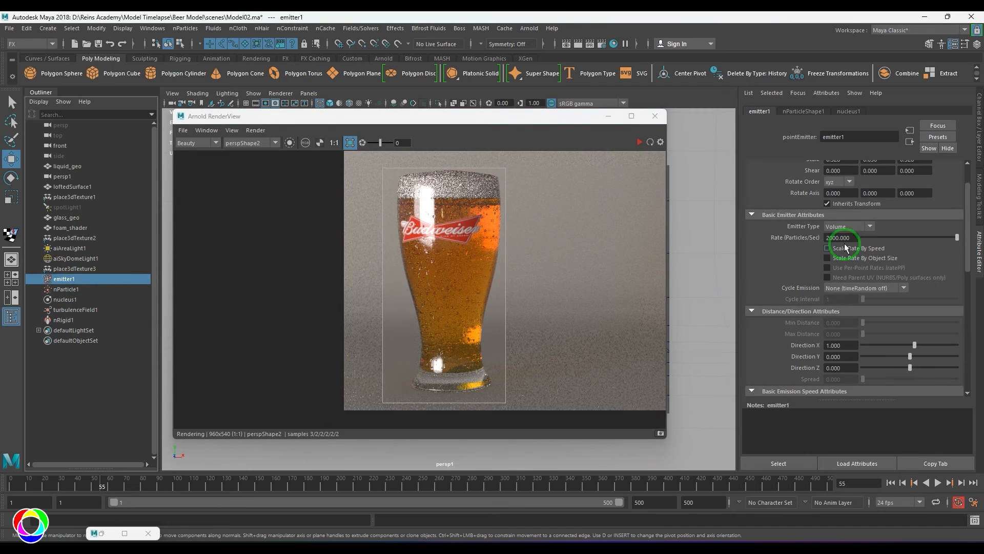
type("4")
key("Return")
left_click_drag(573, 120, 438, 426)
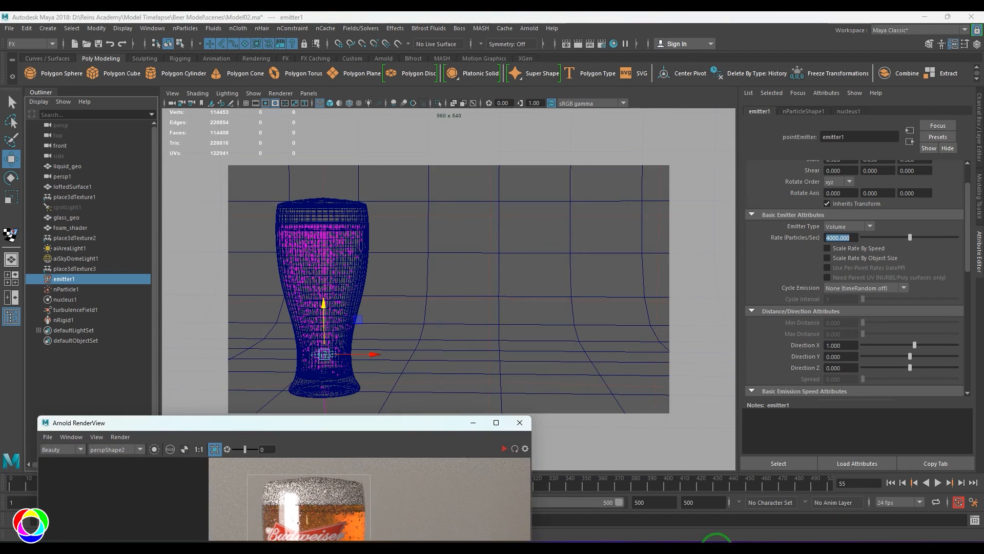
left_click(890, 483)
left_click(939, 483)
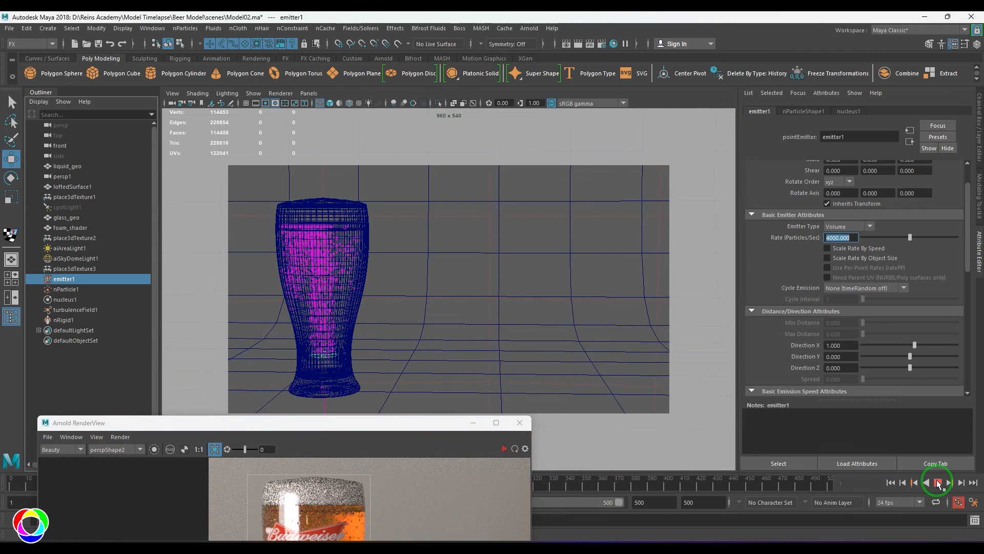
left_click(938, 483)
- Change the playback speed option of the timeline
right_click(709, 485)
mouse_move(806, 410)
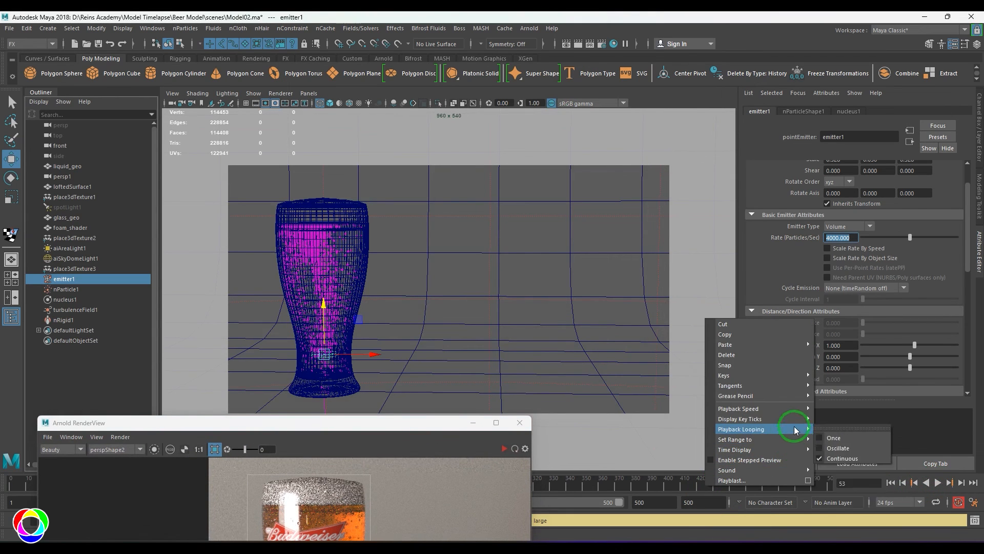
left_click(835, 428)
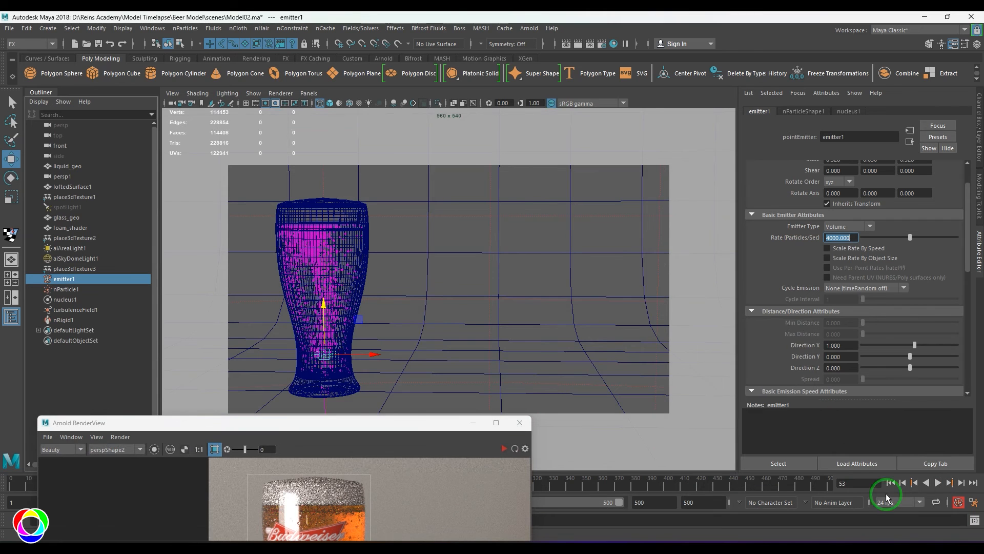
- Replay the bubble simulation from the first frame, stop at frame 54 and re-render the glass
left_click(890, 483)
left_click(938, 483)
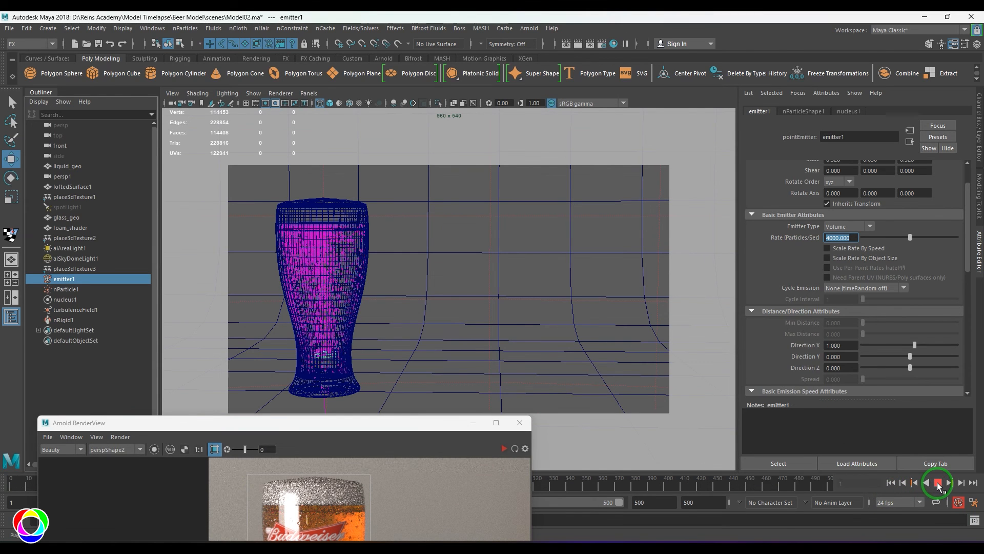
left_click(938, 483)
left_click(423, 482)
left_click_drag(423, 421, 605, 172)
left_click(700, 194)
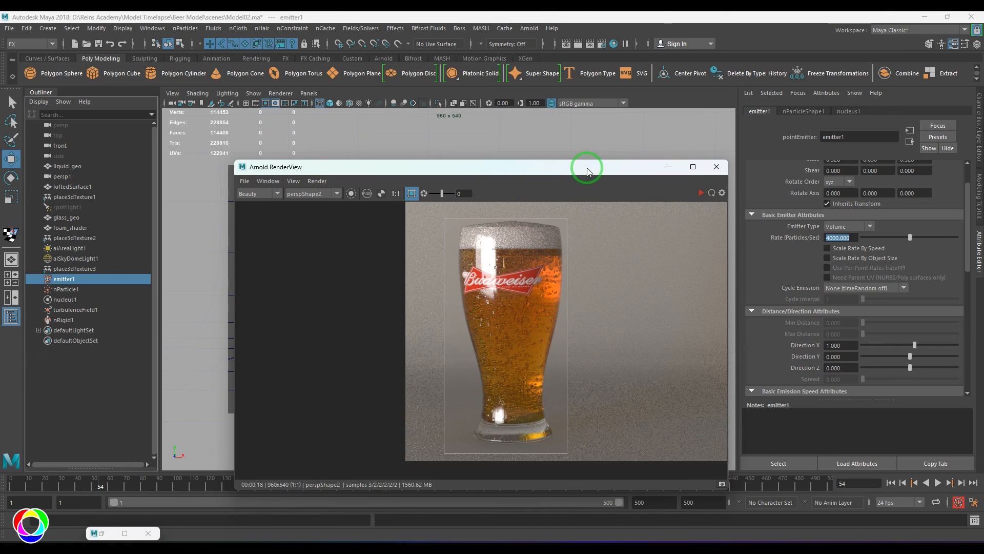
- Set the radius of nParticleShape1 to 0.006
left_click_drag(586, 171, 515, 409)
left_click(804, 111)
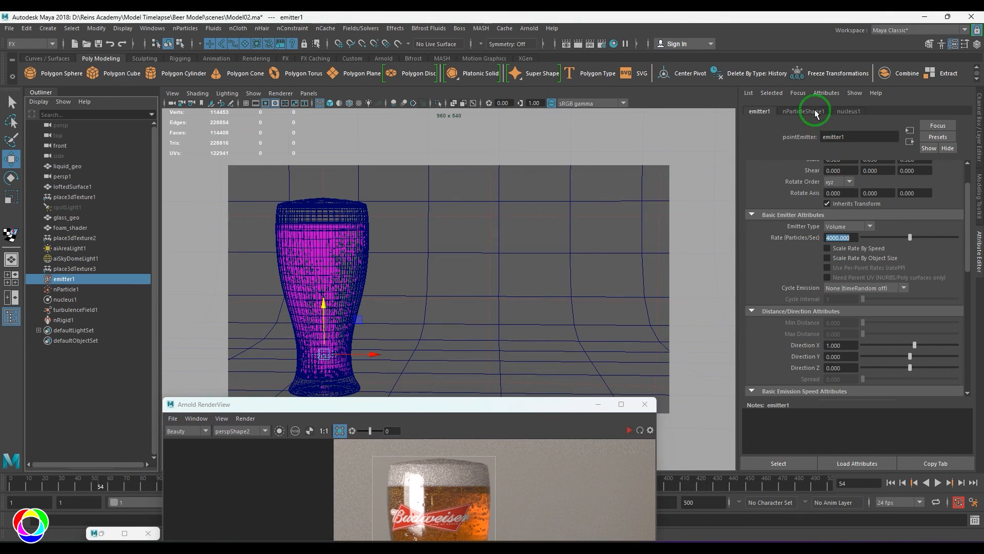
left_click(834, 211)
left_click_drag(836, 211, 845, 211)
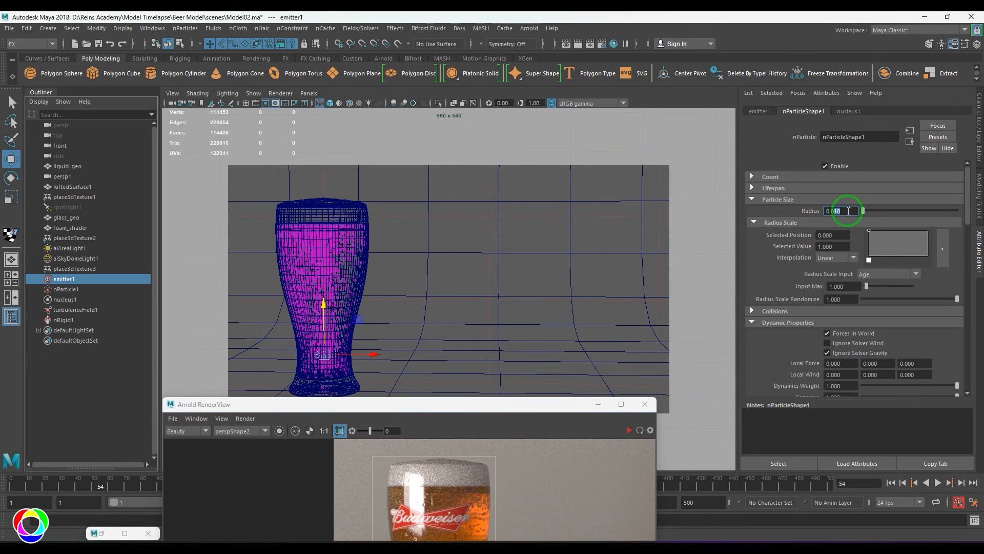
type("0")
type("6")
key("Return")
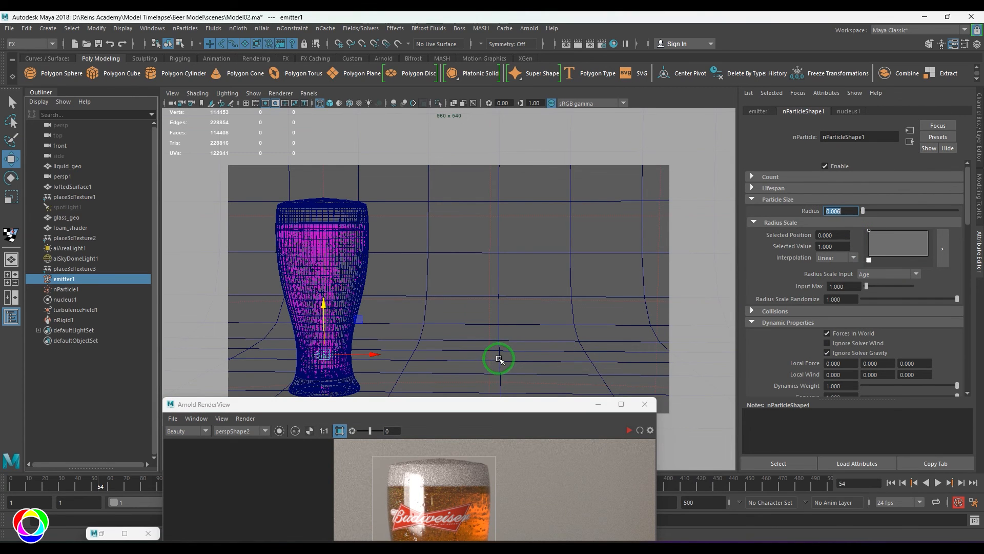
- Set the emission rate of emitter1 to 6000 particles per second and the radius of nParticleShape1 to 0.005
left_click(765, 111)
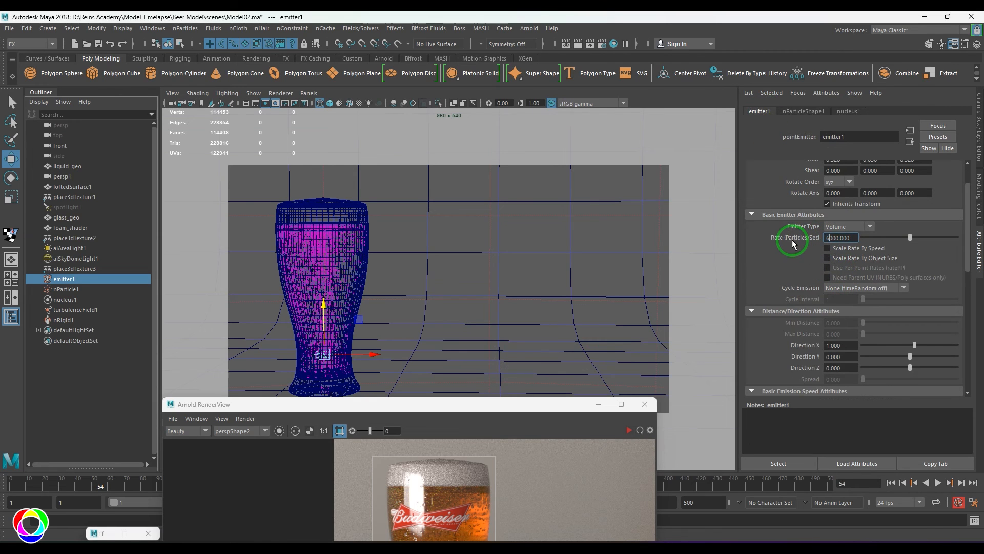
left_click(803, 111)
double_click(851, 211)
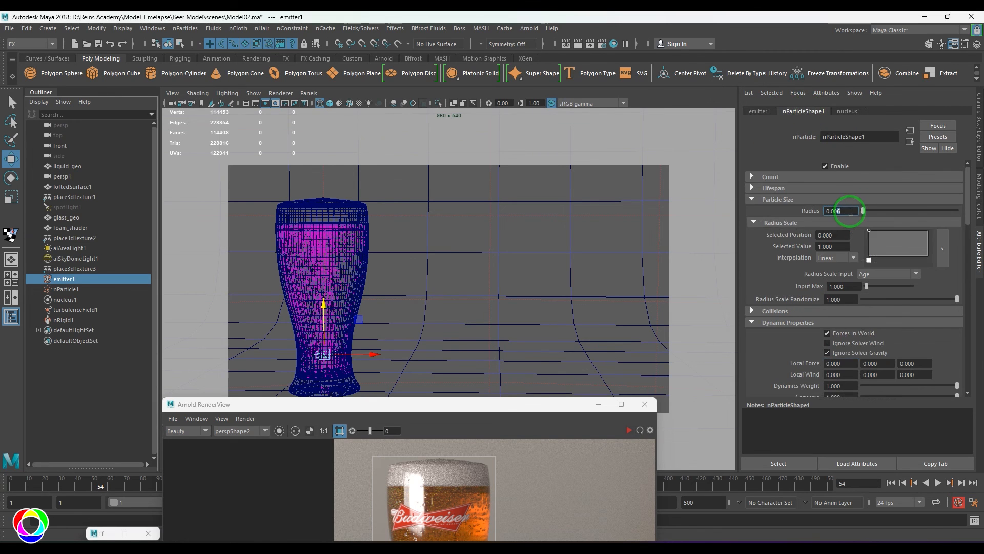
type("5")
key("Return")
- Run the particle simulation from the first frame to frame 47 and re-render the glass with the smaller bubbles
left_click(891, 483)
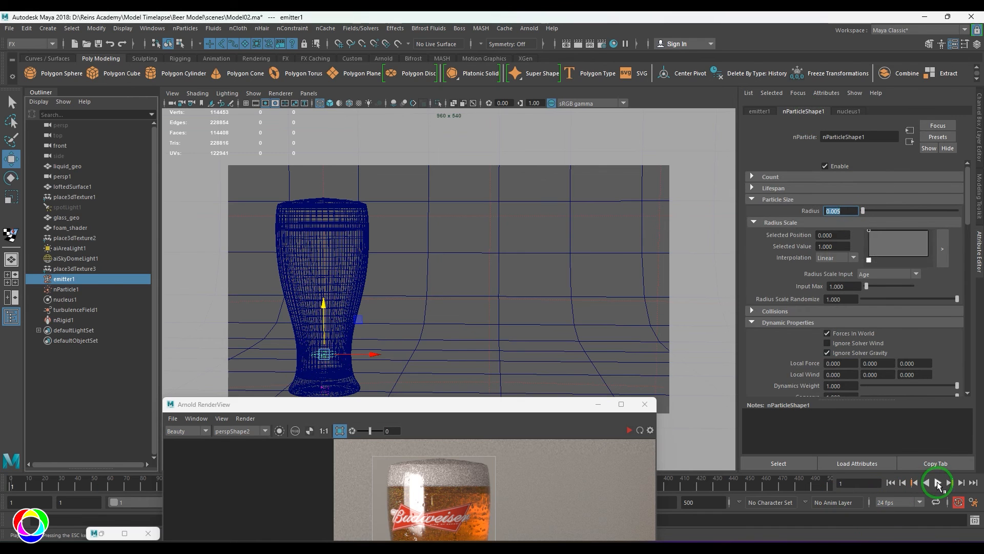
left_click(937, 481)
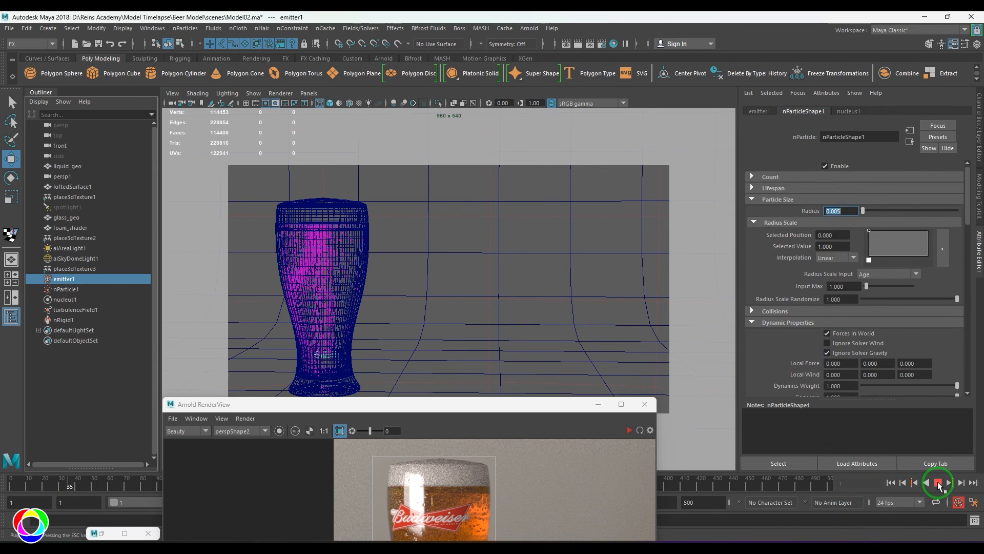
left_click(937, 481)
left_click_drag(527, 406, 592, 130)
left_click(694, 154)
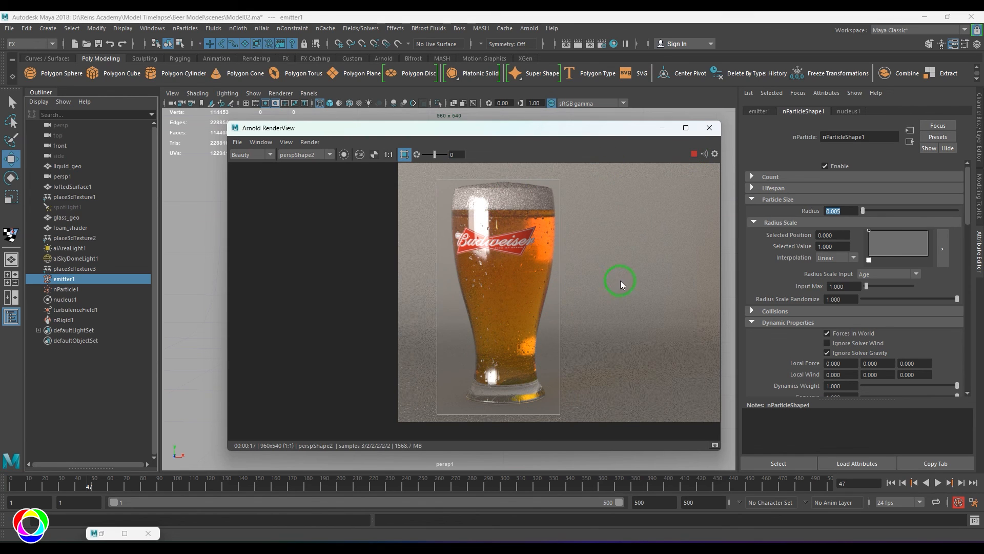
left_click_drag(586, 128, 535, 413)
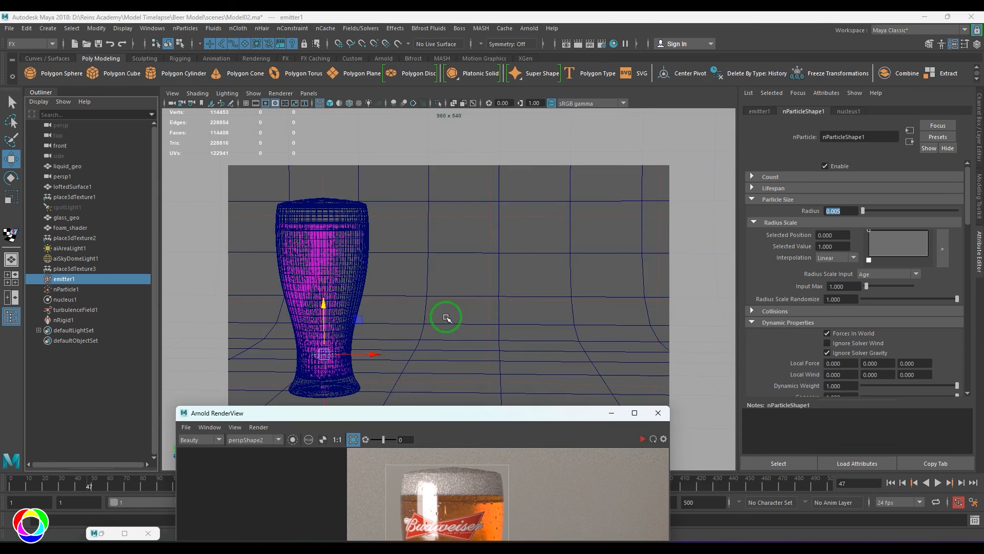
- Raise the first point of the Red curve in the glass shader's remapColor1 node to a value of 0.199
left_click(359, 232)
left_click(362, 214)
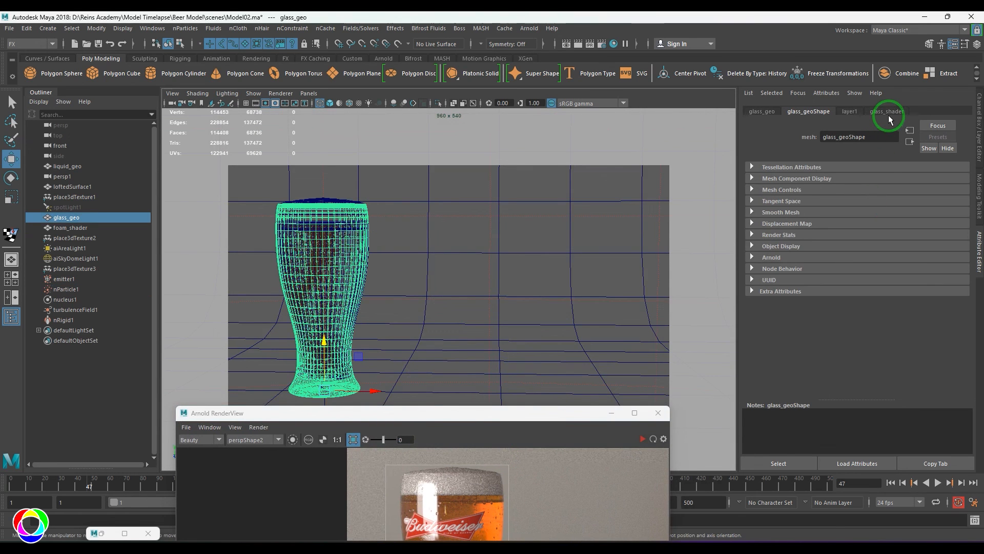
left_click(888, 114)
left_click(945, 314)
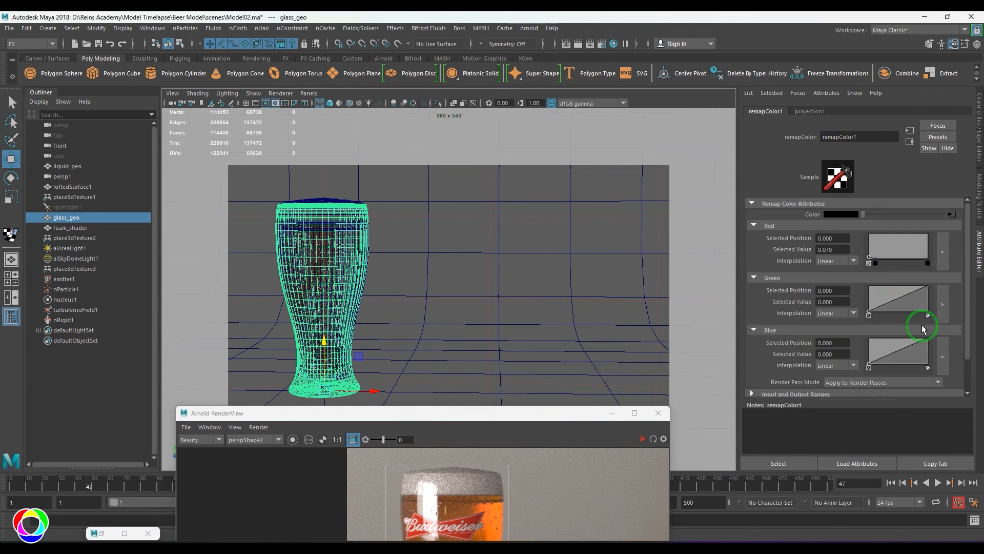
left_click(942, 265)
left_click_drag(600, 217, 600, 208)
left_click(912, 137)
- Set the render image size to a width of 1920 and a height of 1080 pixels
left_click_drag(484, 413, 613, 444)
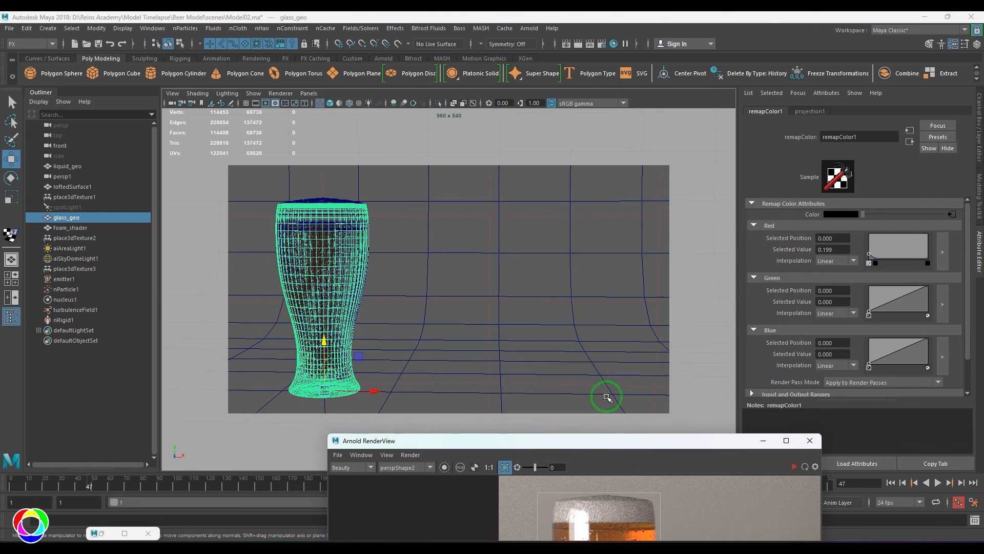
left_click(601, 43)
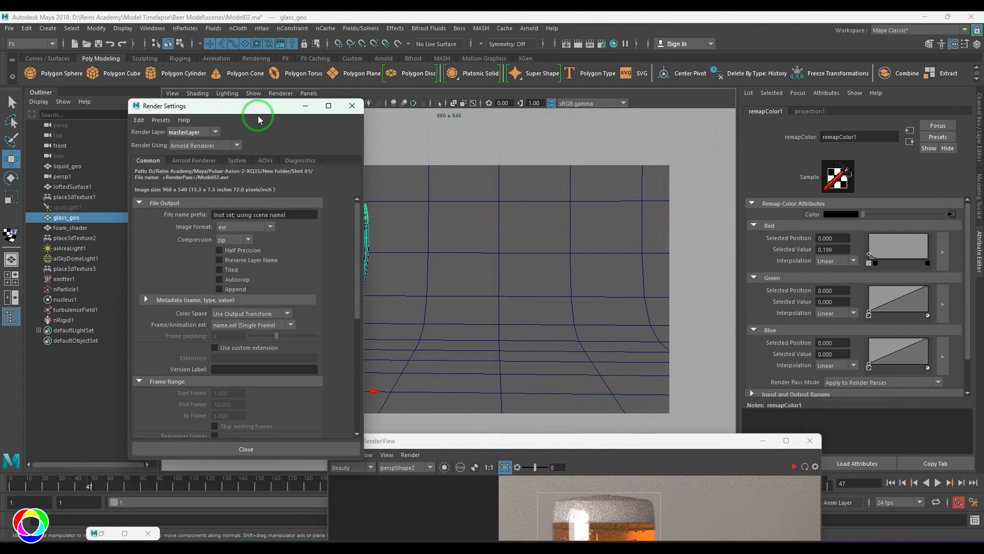
left_click_drag(259, 109, 677, 70)
scroll(706, 291, "down", 5)
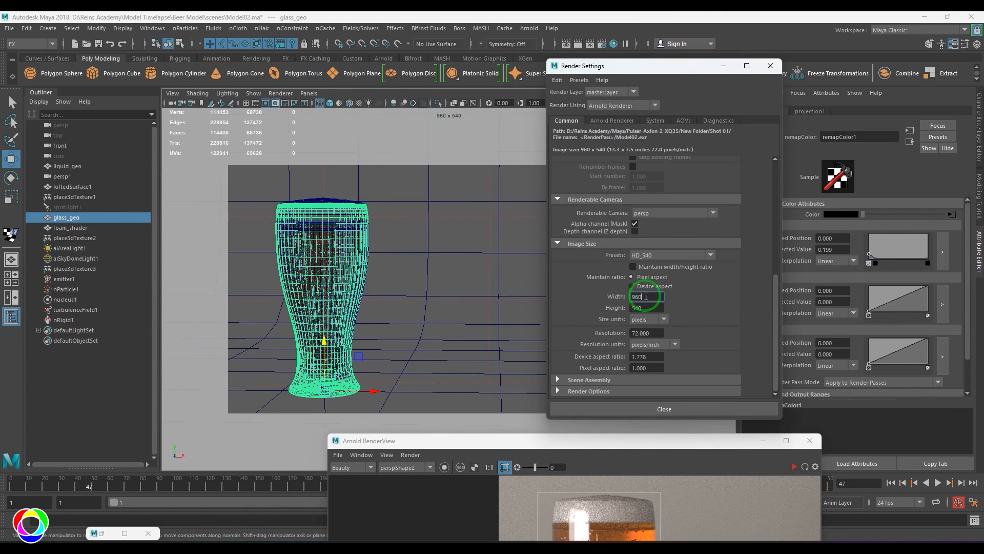
double_click(644, 297)
type("1")
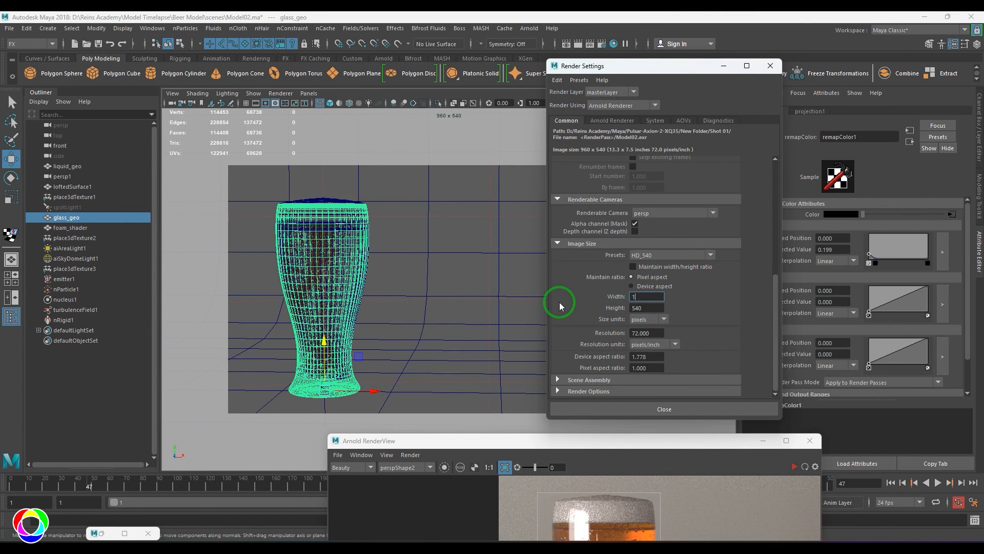
type("920")
key("Tab")
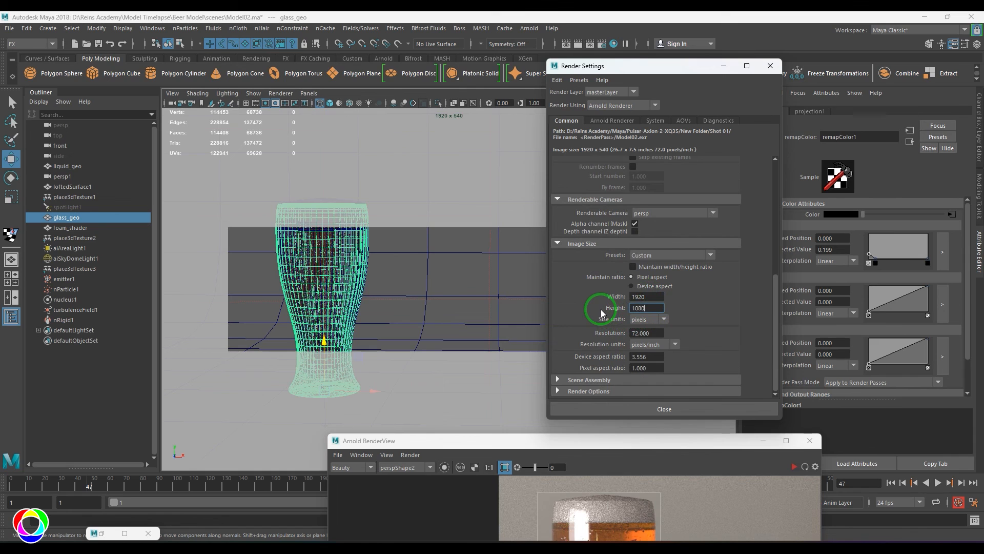
- Set the Arnold sampling to Camera (AA) 5, Specular 3, Transmission 4 and SSS 4
left_click(623, 122)
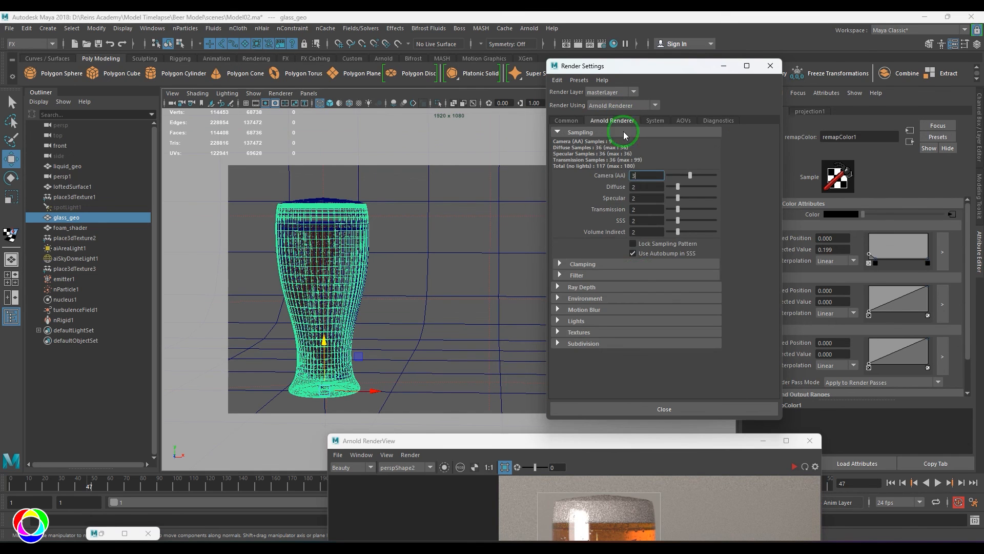
double_click(643, 176)
double_click(644, 187)
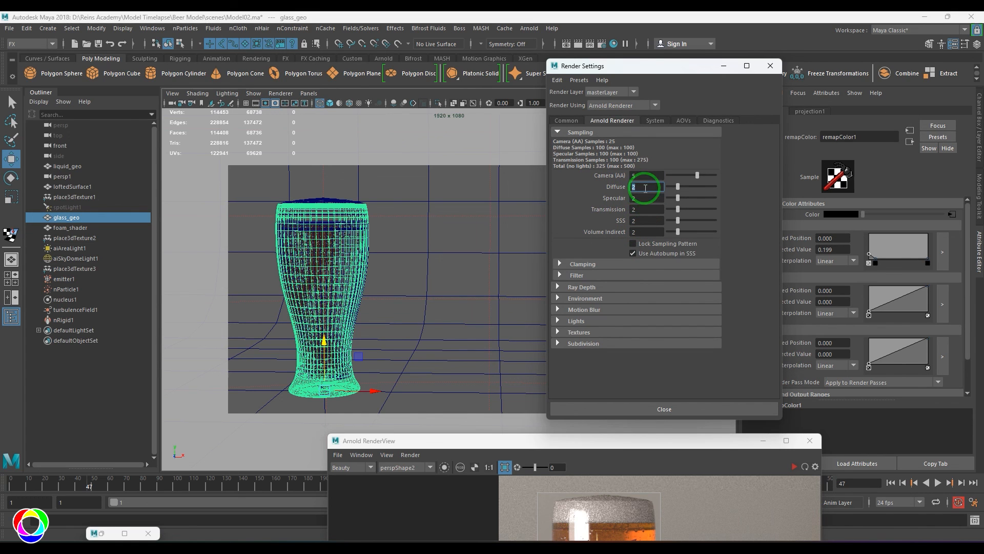
key("Tab")
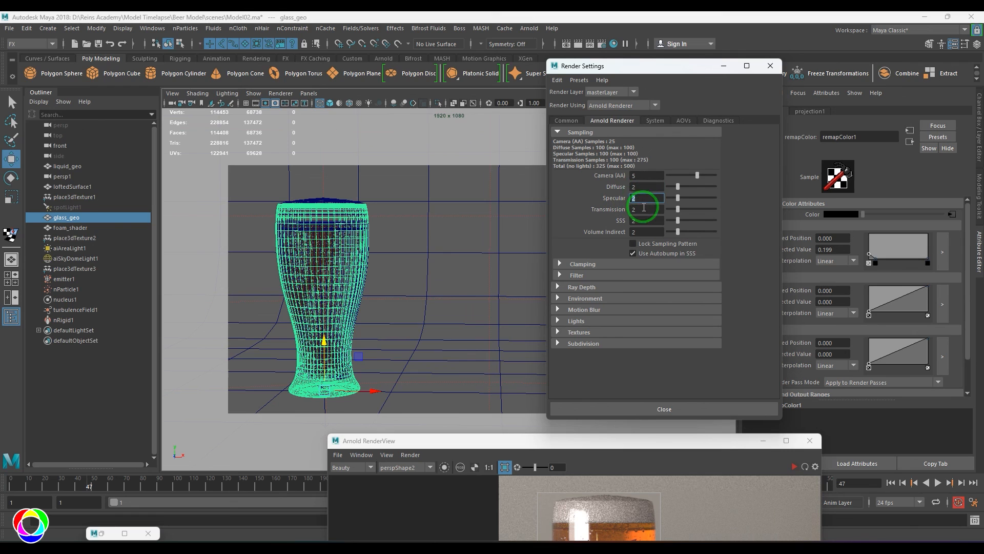
key("Tab")
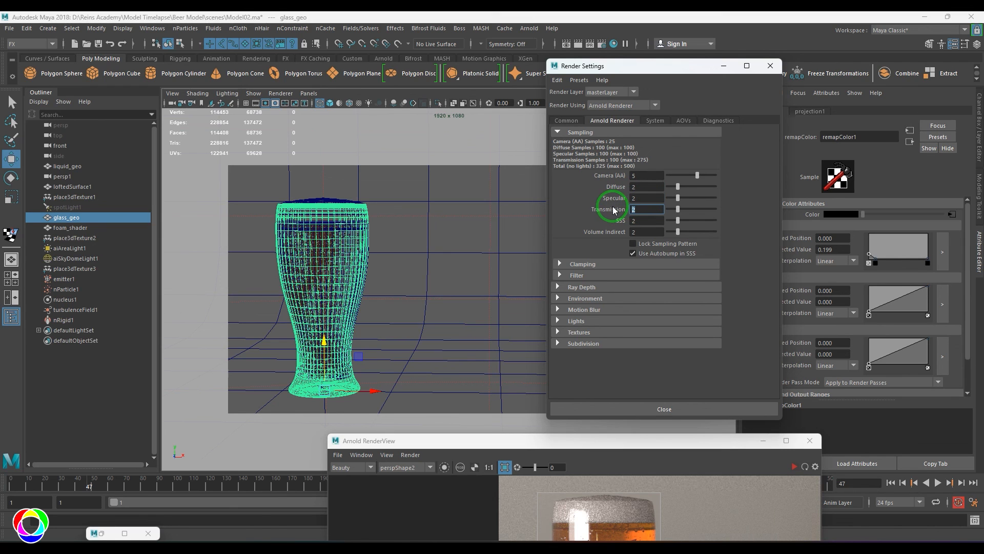
type("4")
key("Tab")
type("4")
key("Return")
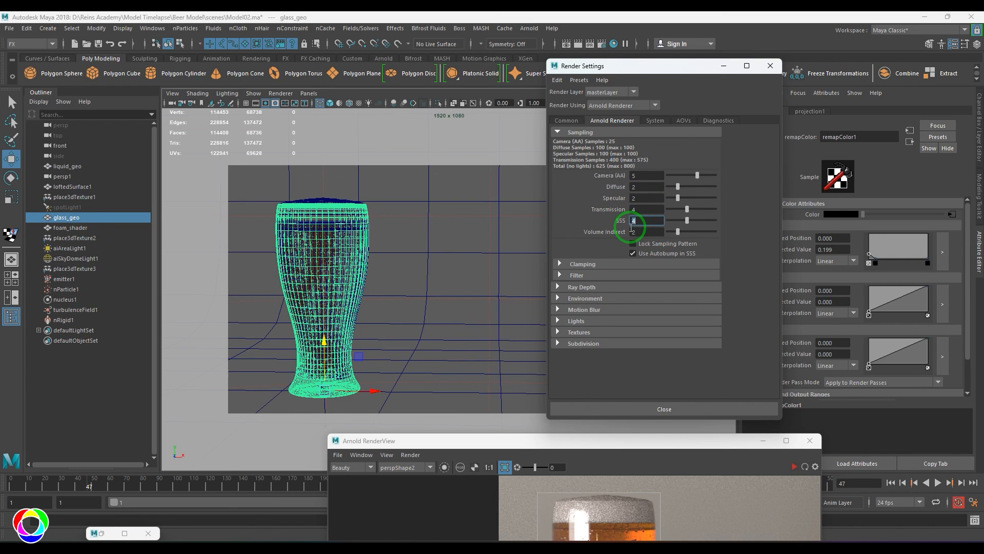
left_click(631, 198)
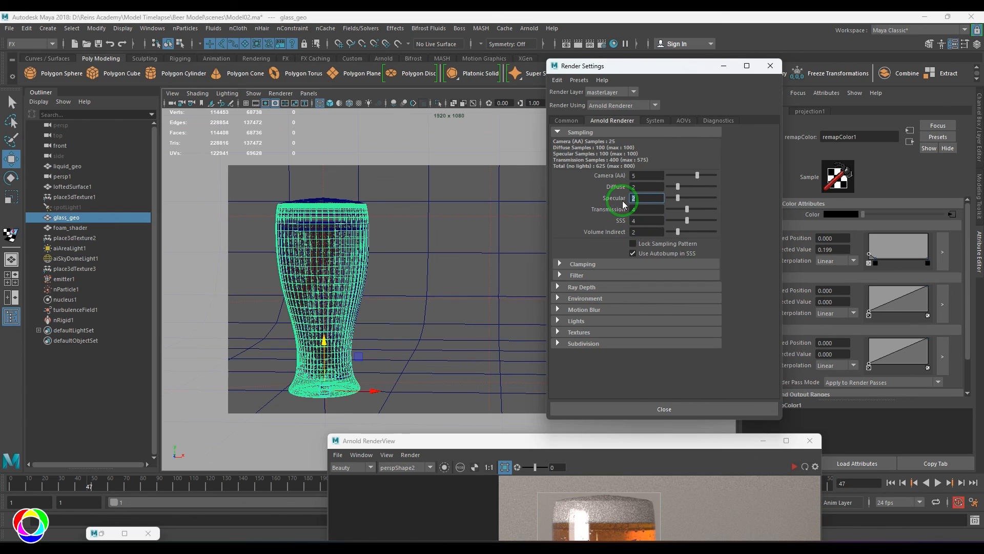
type("3")
key("Return")
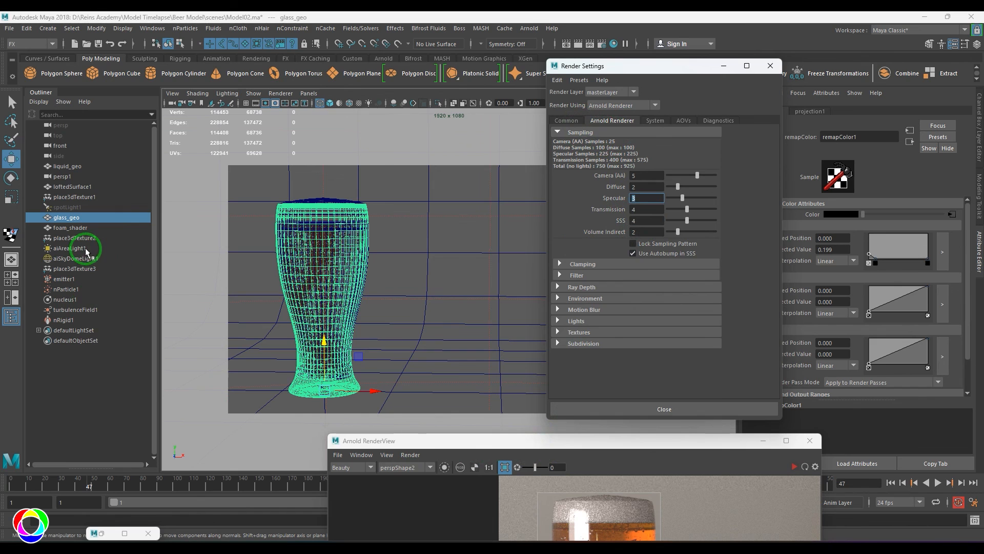
- Check the Samples value of the area light aiAreaLight1
left_click_drag(556, 440, 698, 172)
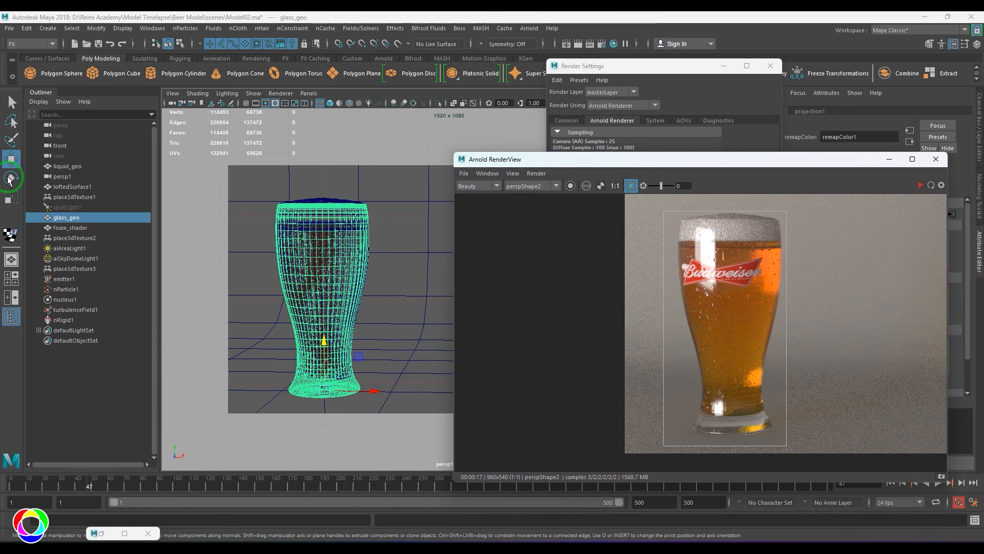
left_click(69, 248)
left_click_drag(815, 160, 525, 102)
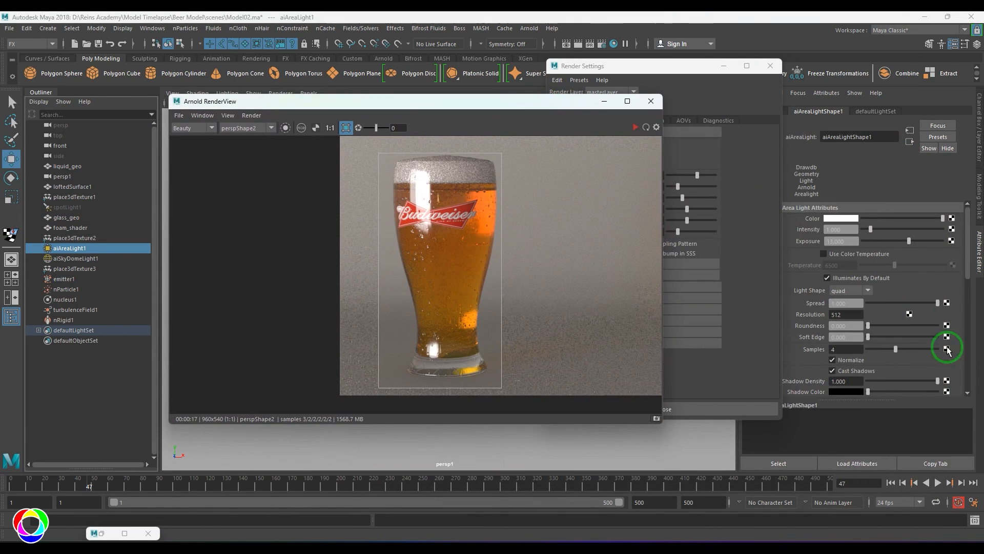
left_click(851, 351)
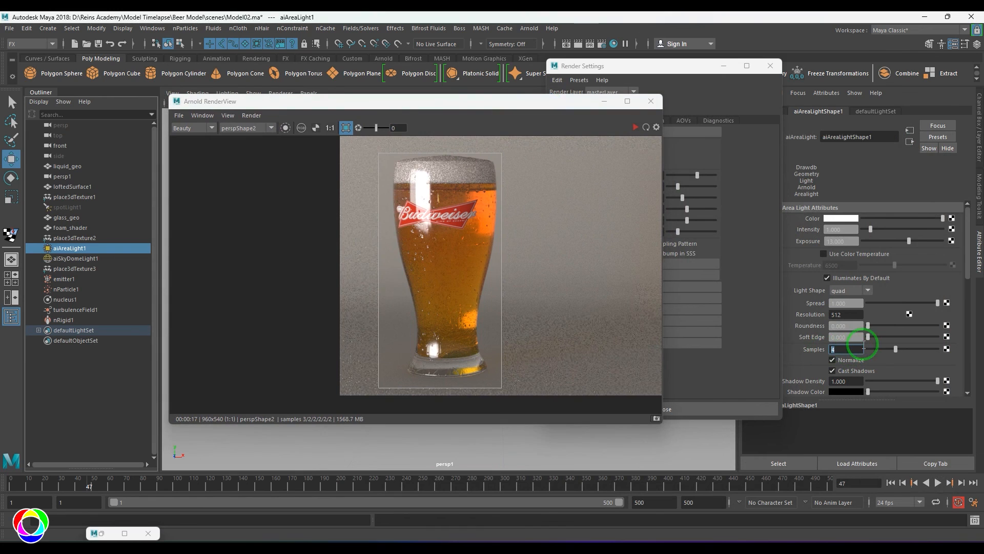
- Turn off the crop region, reopen the Arnold RenderView, render the full frame and fit the image to the window
left_click(346, 128)
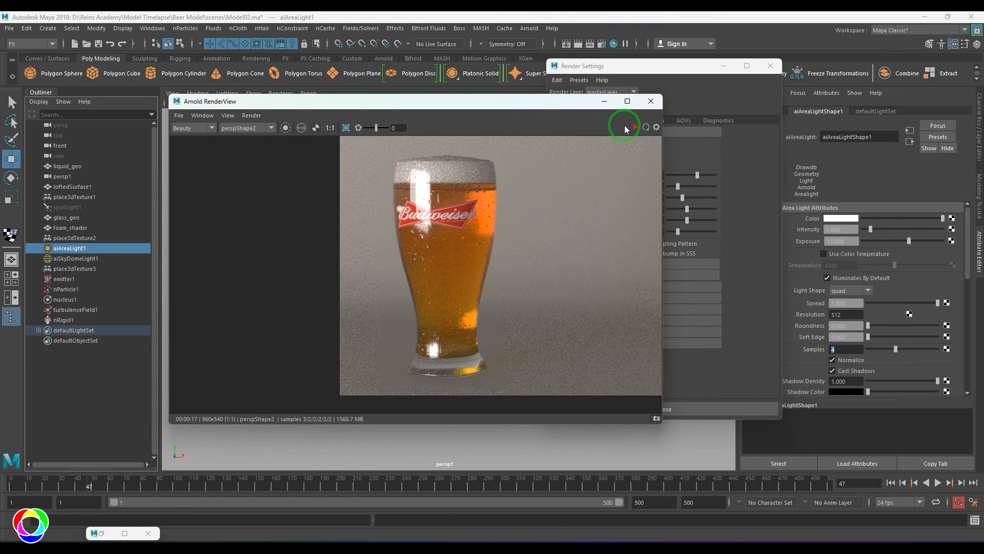
left_click(651, 101)
left_click(528, 28)
left_click(557, 57)
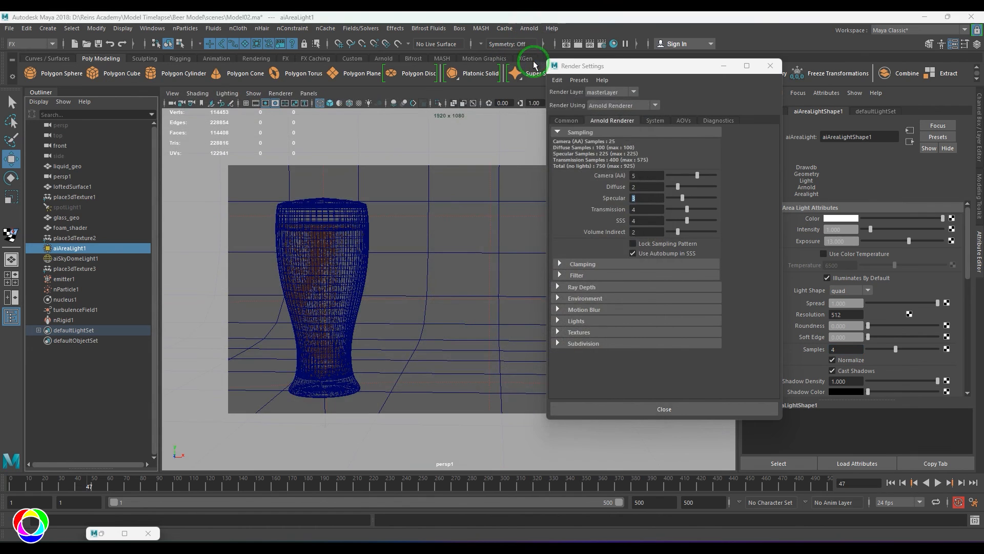
left_click(635, 127)
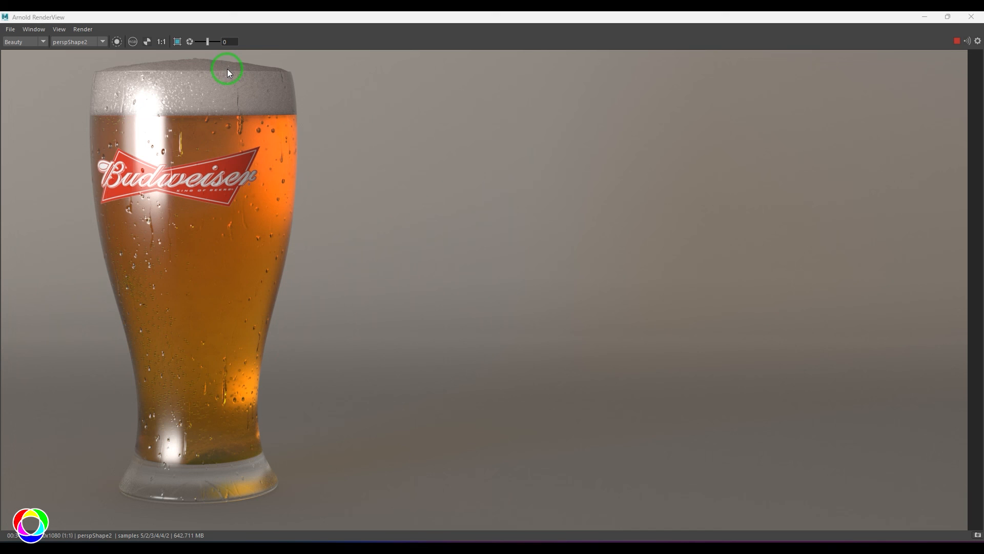
key("f")
key("f")
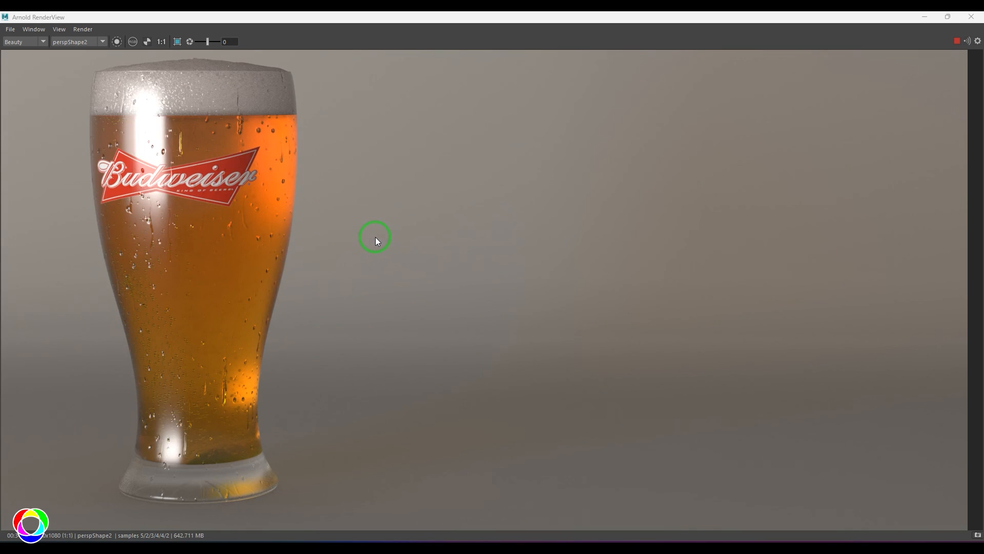
key("f")
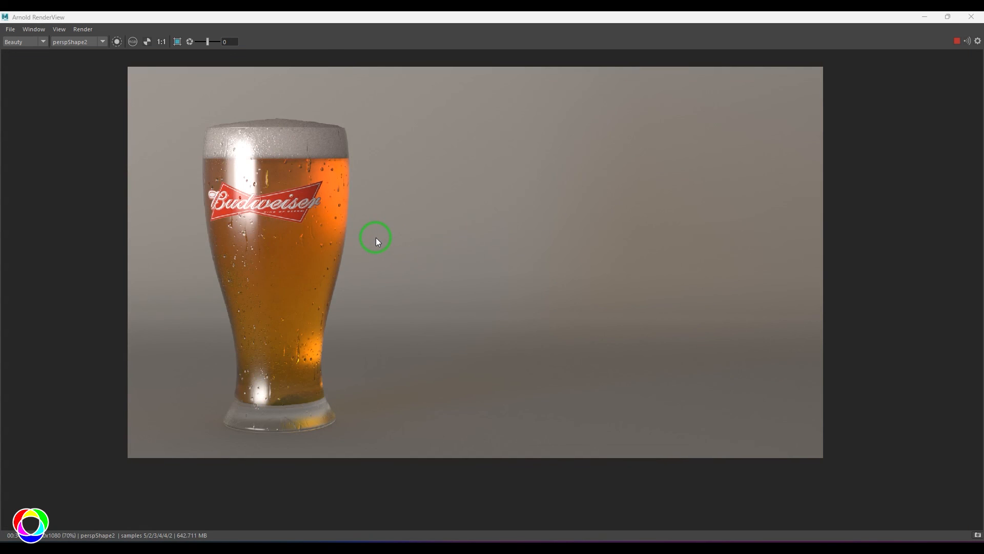